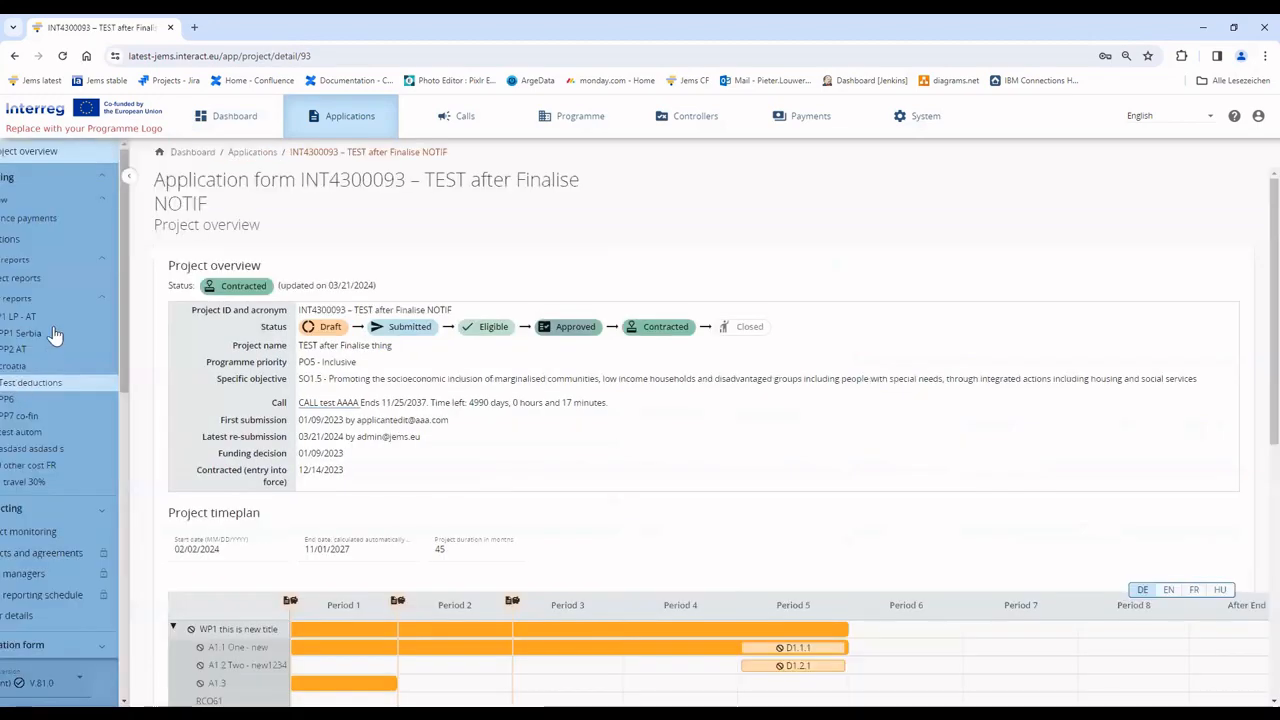
Start a new audit/control in the project's Corrections section with controlling body AA and audit type Administrative
{"action": "left_click", "coordinate": [48, 239]}
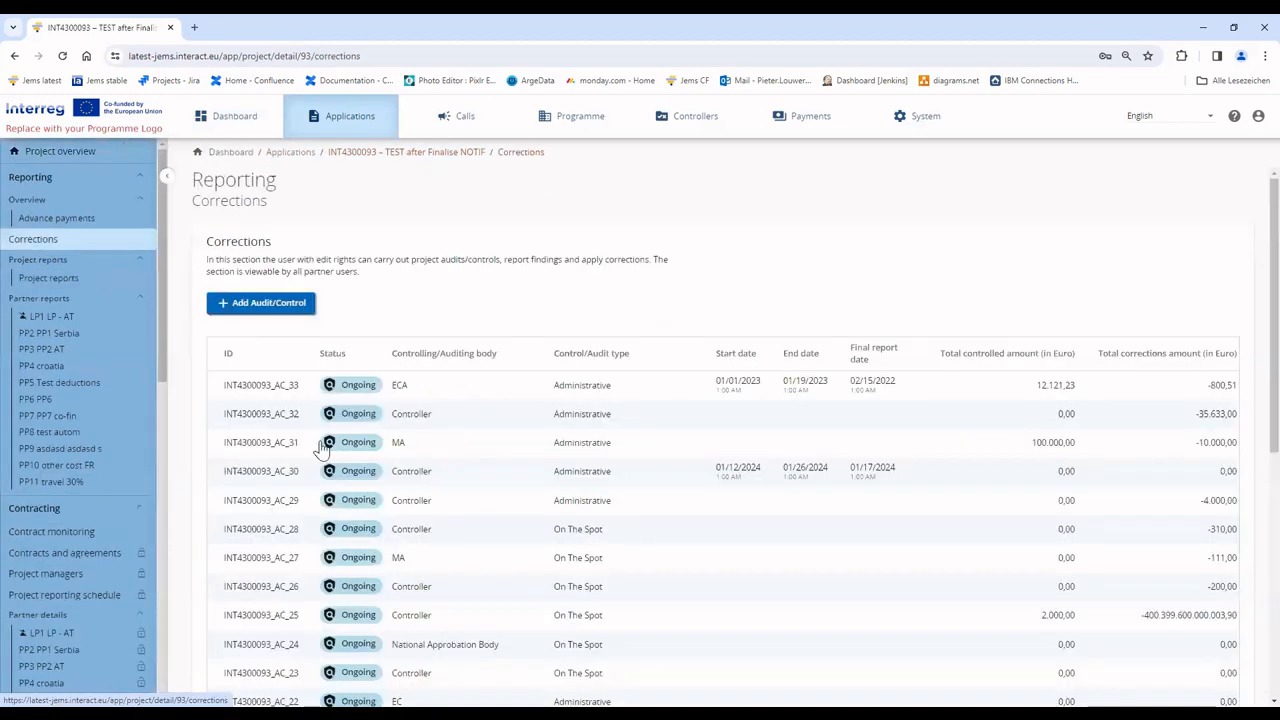
{"action": "left_click", "coordinate": [280, 303]}
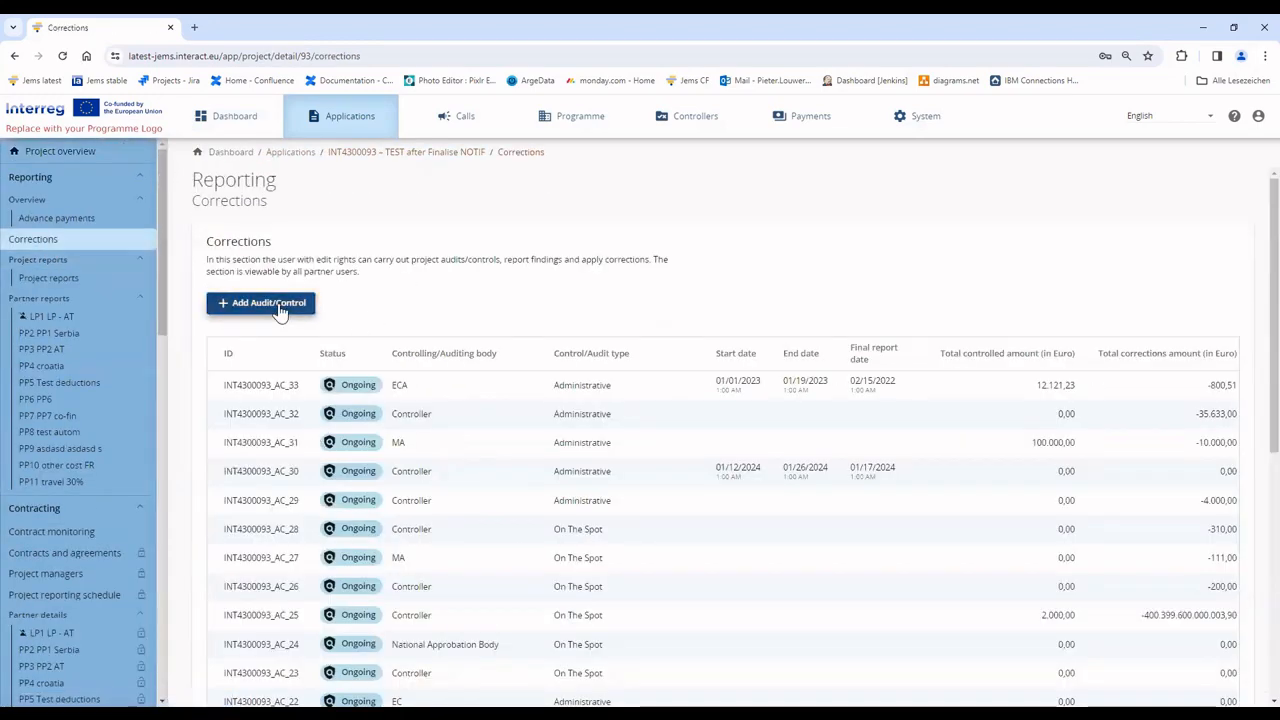
{"action": "left_click", "coordinate": [296, 287]}
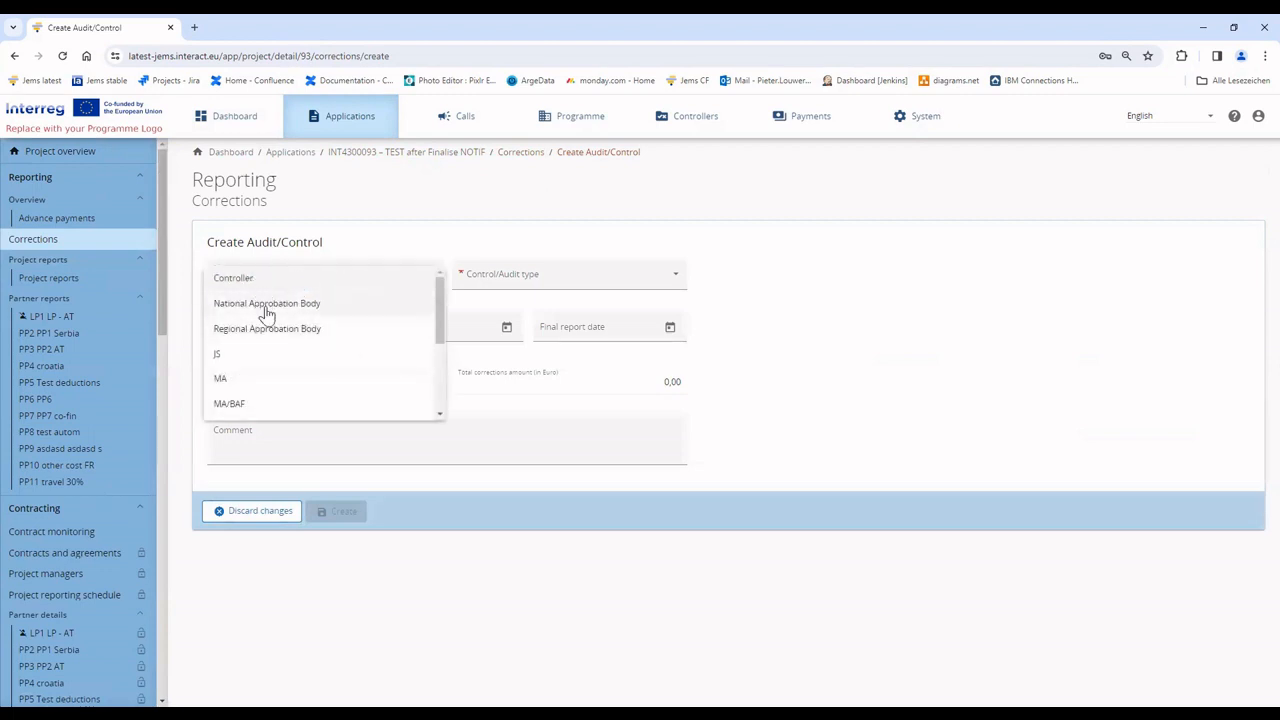
{"action": "scroll", "coordinate": [266, 357], "scroll_direction": "down", "scroll_amount": 3}
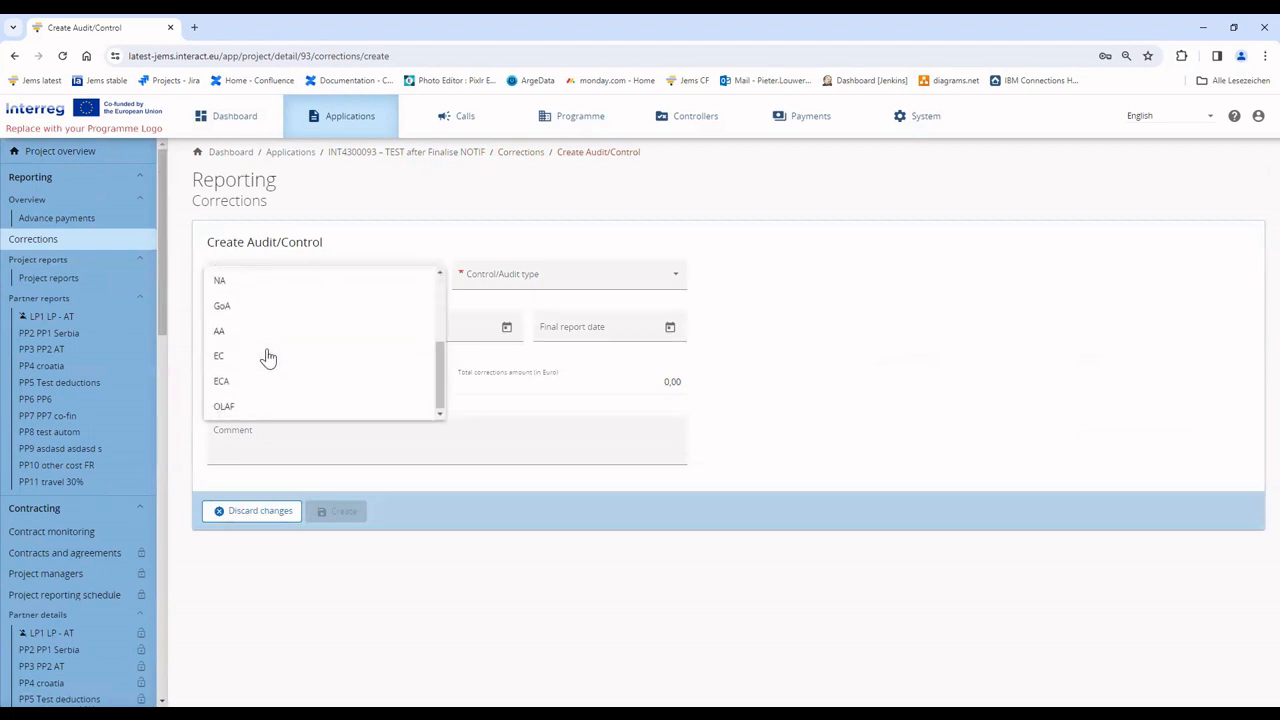
{"action": "left_click", "coordinate": [246, 341]}
{"action": "left_click", "coordinate": [597, 283]}
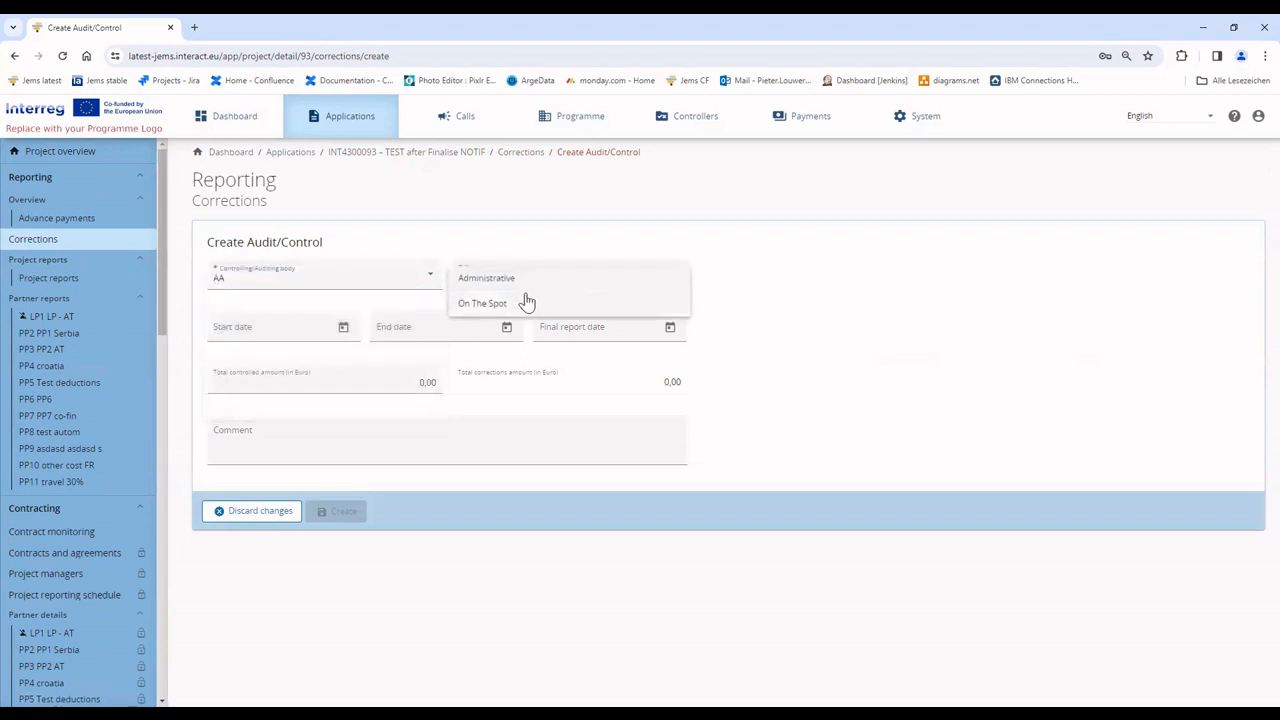
{"action": "left_click", "coordinate": [524, 281]}
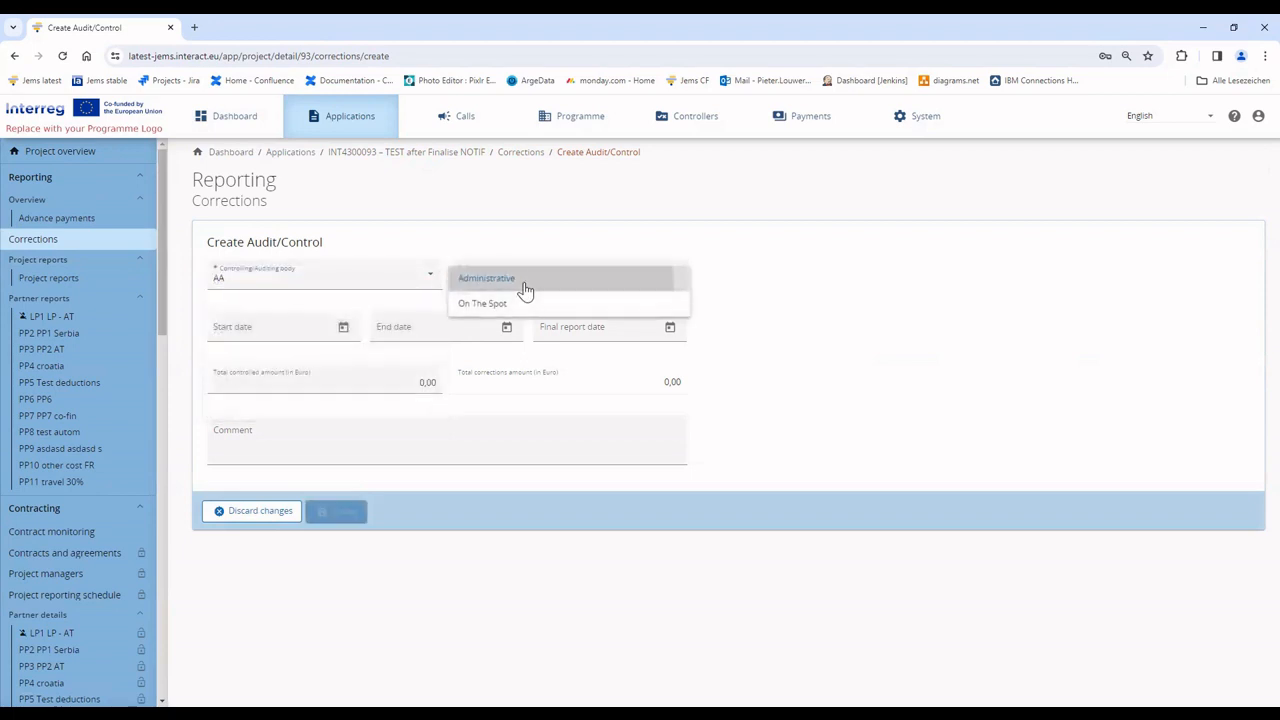
Set the audit's start date to 3/28/2024, end date to 6/28/2024 and final report date to 3/28/2024
{"action": "left_click", "coordinate": [342, 328]}
{"action": "left_click", "coordinate": [318, 517]}
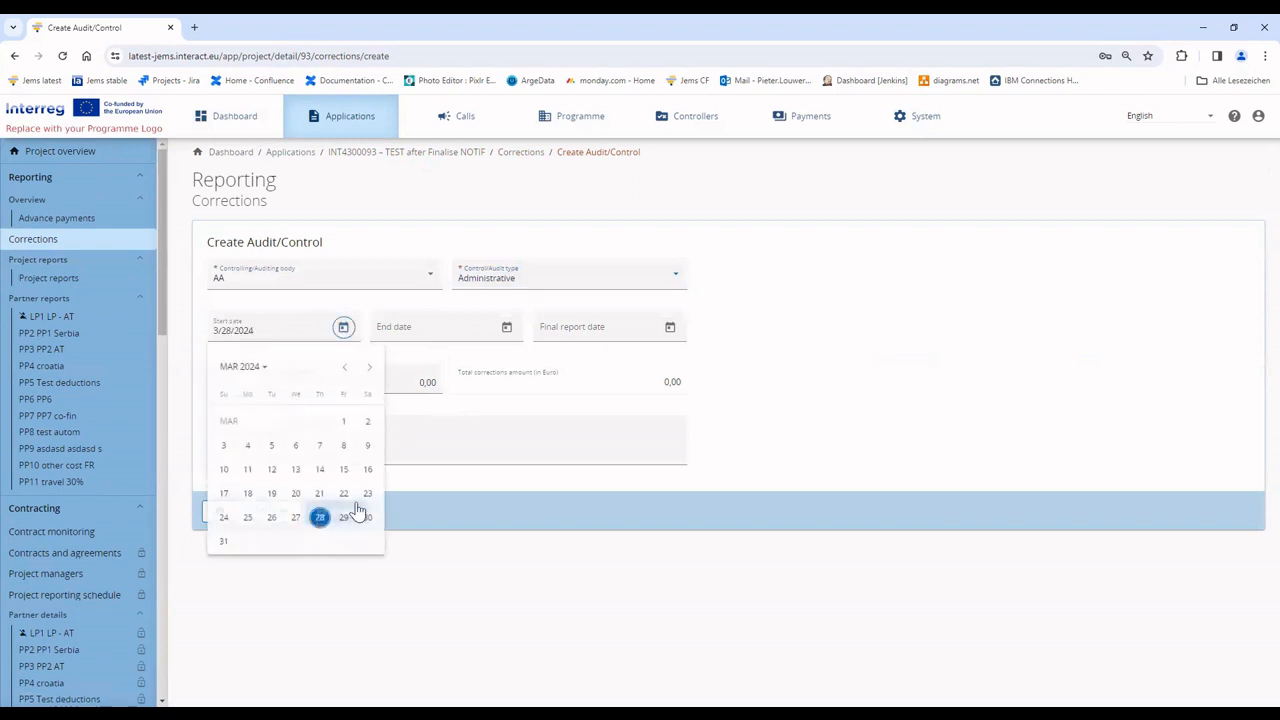
{"action": "left_click", "coordinate": [507, 328]}
{"action": "left_click", "coordinate": [535, 372]}
{"action": "left_click", "coordinate": [535, 372]}
{"action": "left_click", "coordinate": [533, 371]}
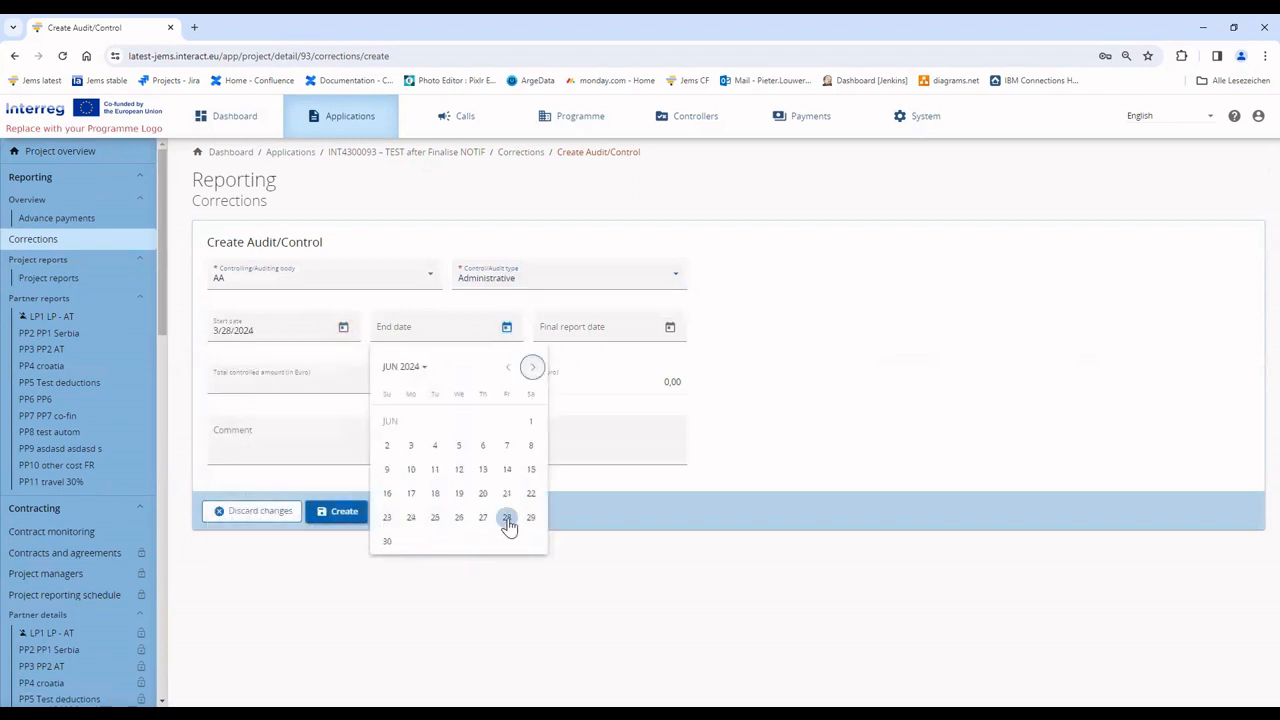
{"action": "left_click", "coordinate": [507, 517]}
{"action": "left_click", "coordinate": [671, 330]}
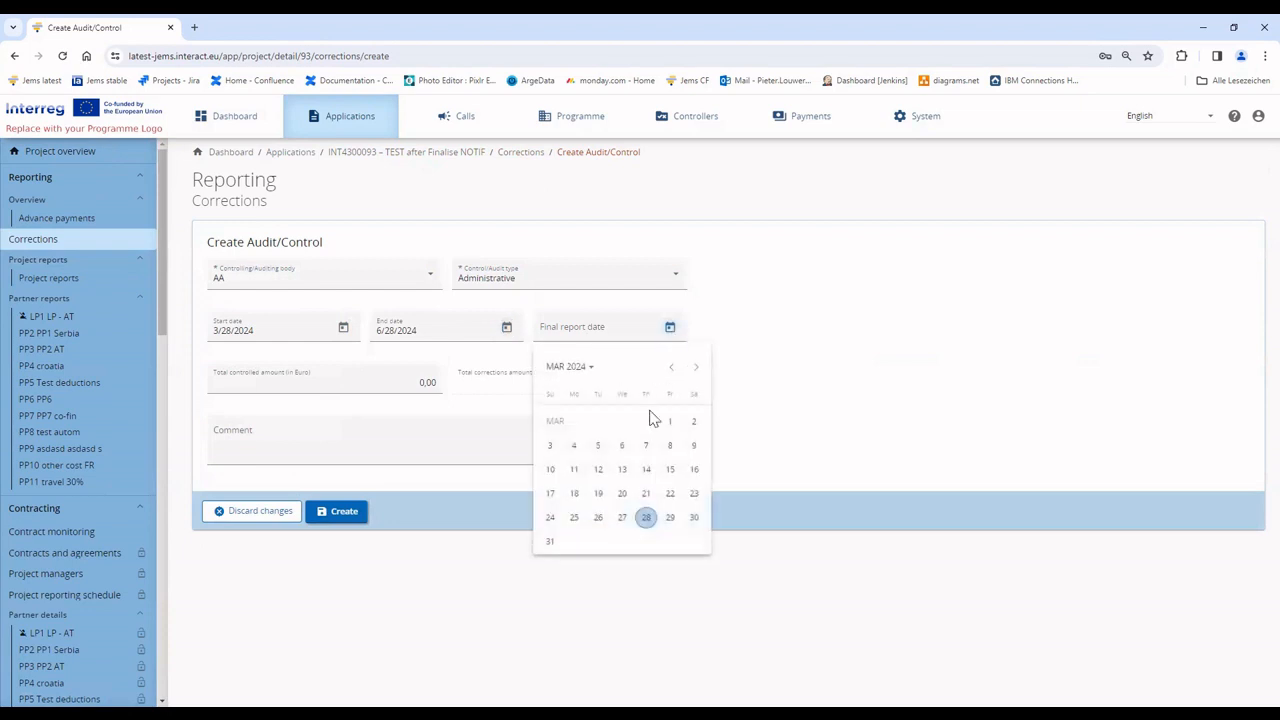
{"action": "left_click", "coordinate": [646, 517]}
Enter a total controlled amount of 50.000 Euro and create the audit/control
{"action": "left_click", "coordinate": [421, 381]}
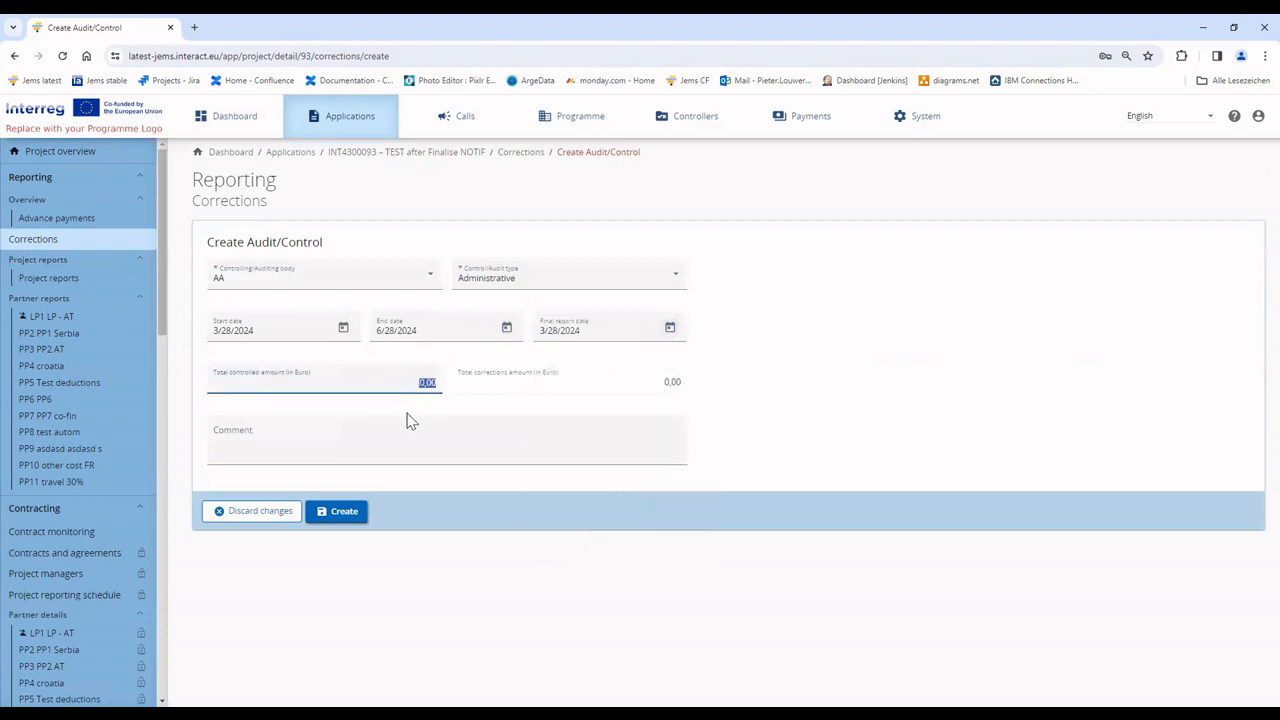
{"action": "type", "text": "50.000"}
{"action": "left_click", "coordinate": [337, 516]}
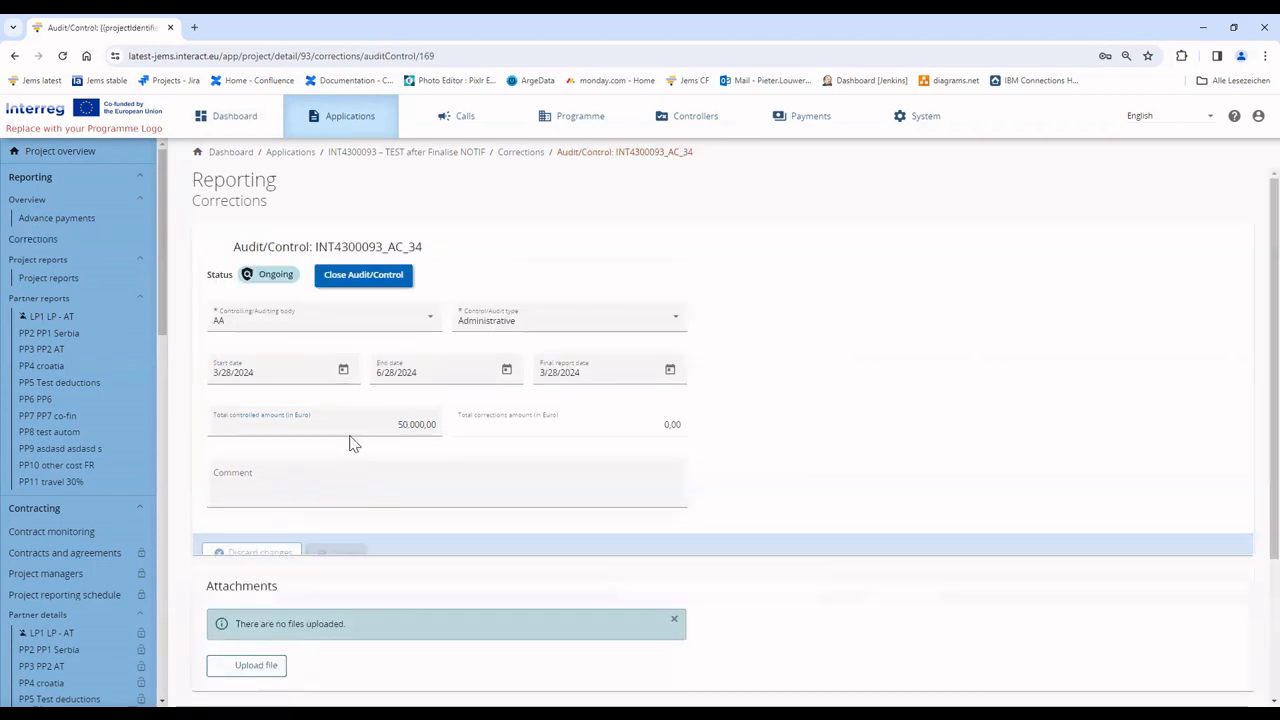
Review the new audit/control's general details, attachments area and corrections area
{"action": "scroll", "coordinate": [416, 430], "scroll_direction": "down", "scroll_amount": 3}
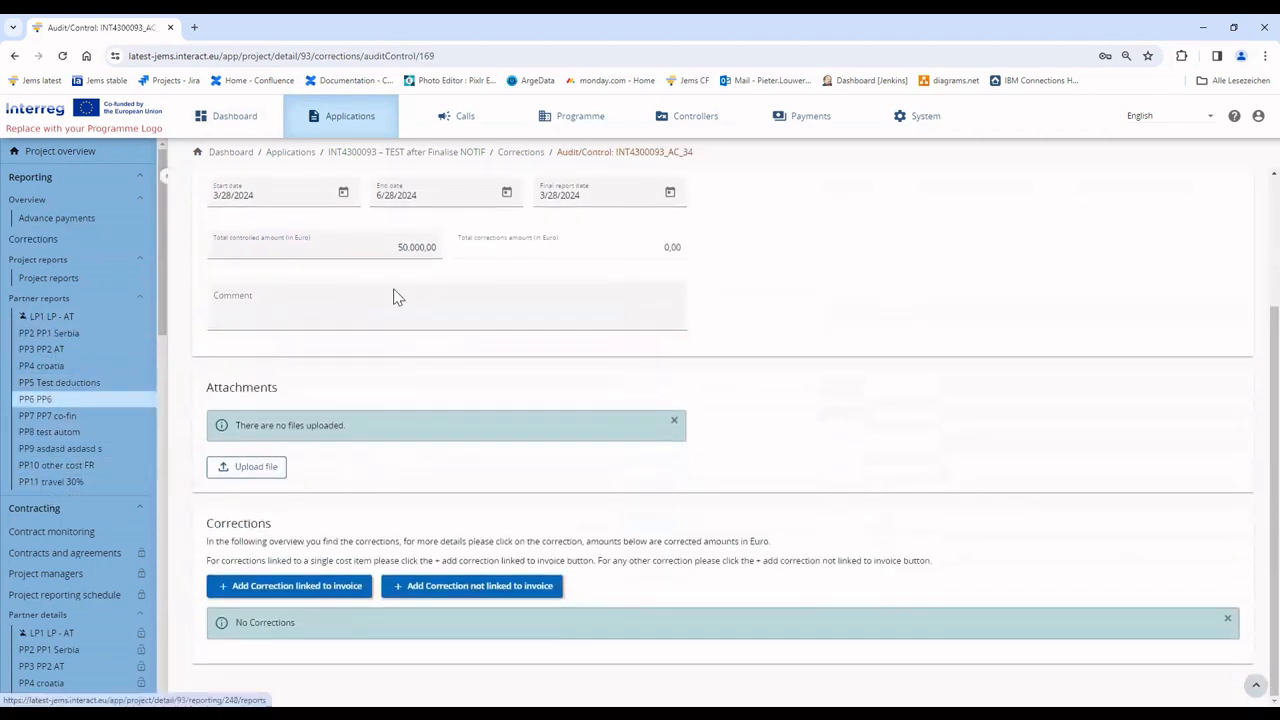
{"action": "scroll", "coordinate": [340, 370], "scroll_direction": "up", "scroll_amount": 3}
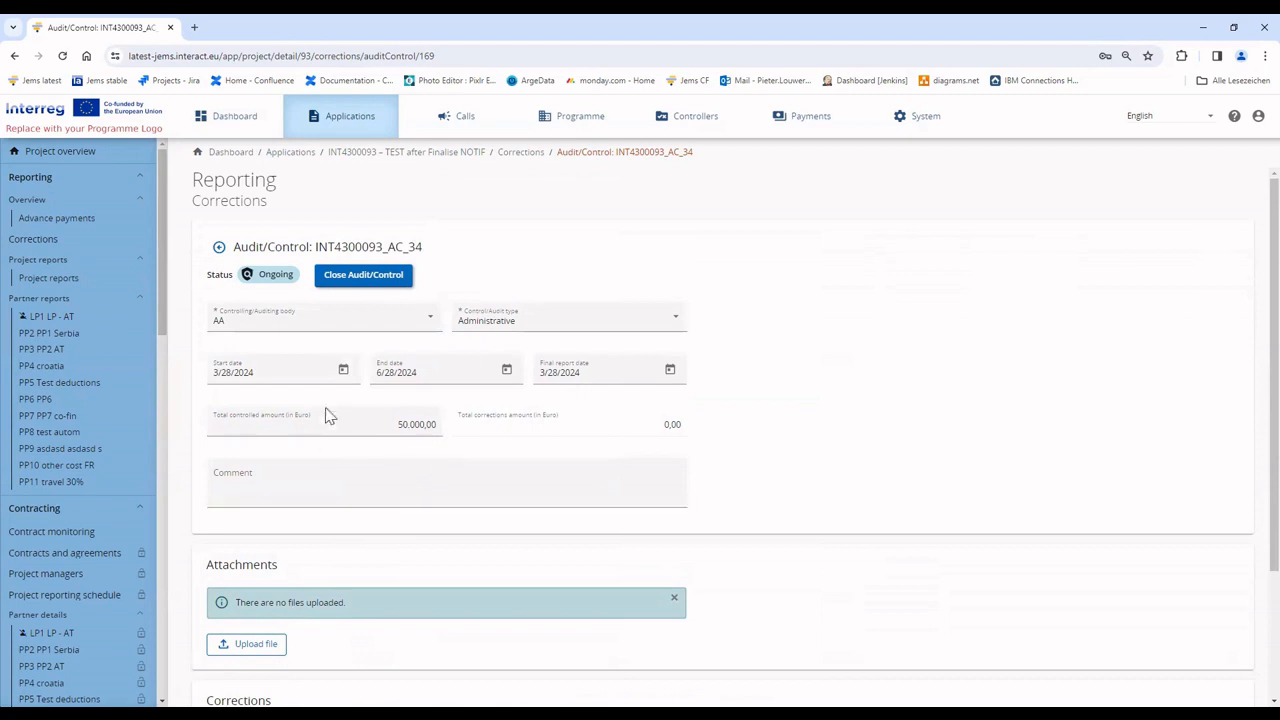
{"action": "scroll", "coordinate": [330, 415], "scroll_direction": "down", "scroll_amount": 2}
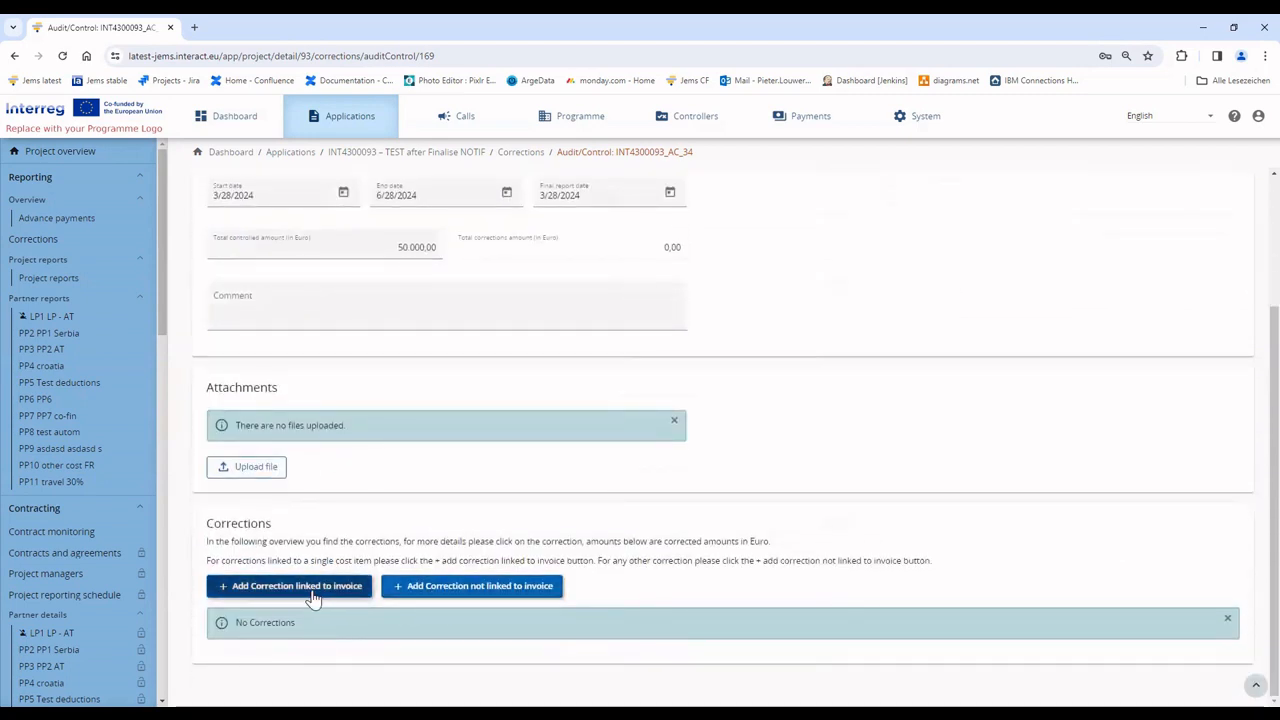
{"action": "scroll", "coordinate": [258, 492], "scroll_direction": "up", "scroll_amount": 1}
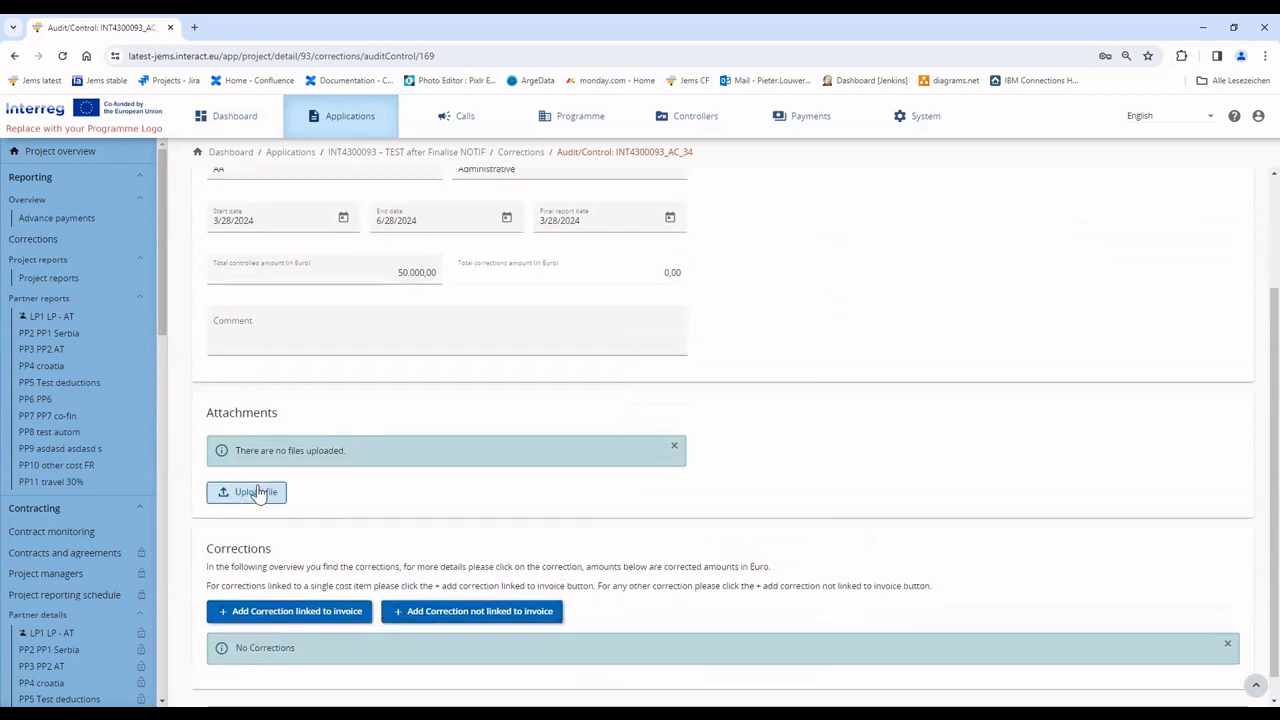
{"action": "scroll", "coordinate": [300, 530], "scroll_direction": "up", "scroll_amount": 2}
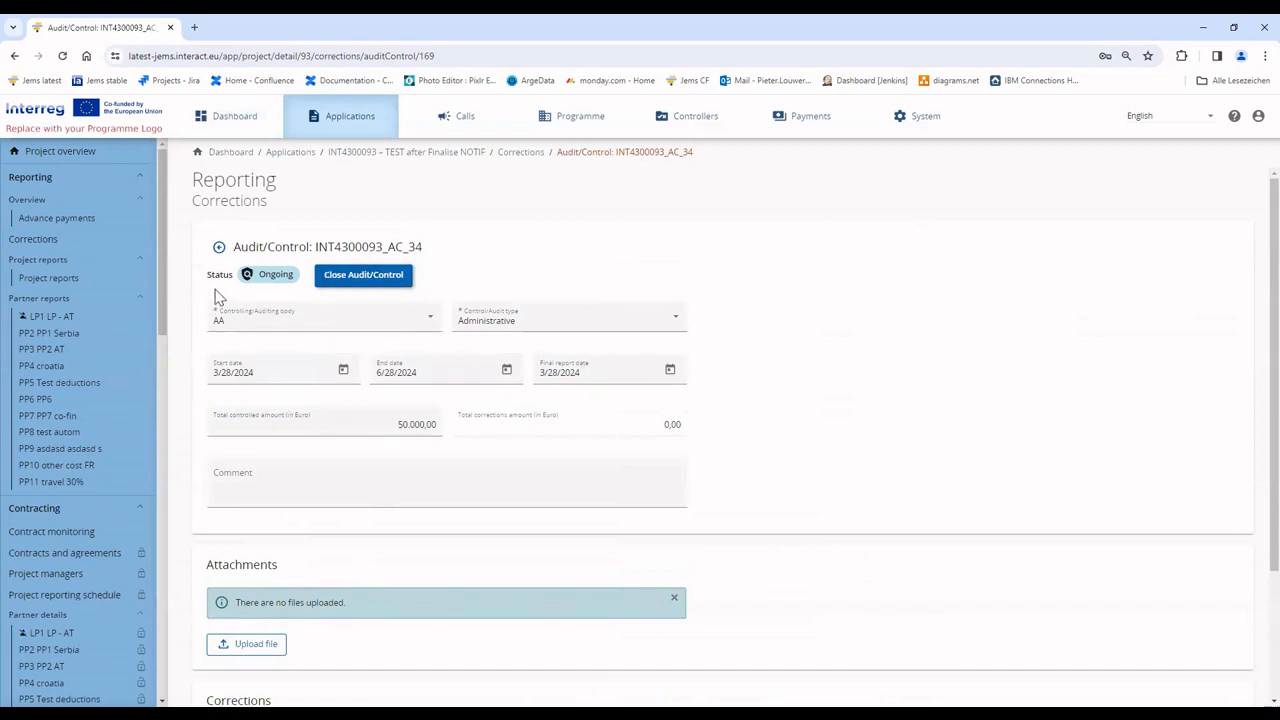
{"action": "scroll", "coordinate": [323, 437], "scroll_direction": "down", "scroll_amount": 3}
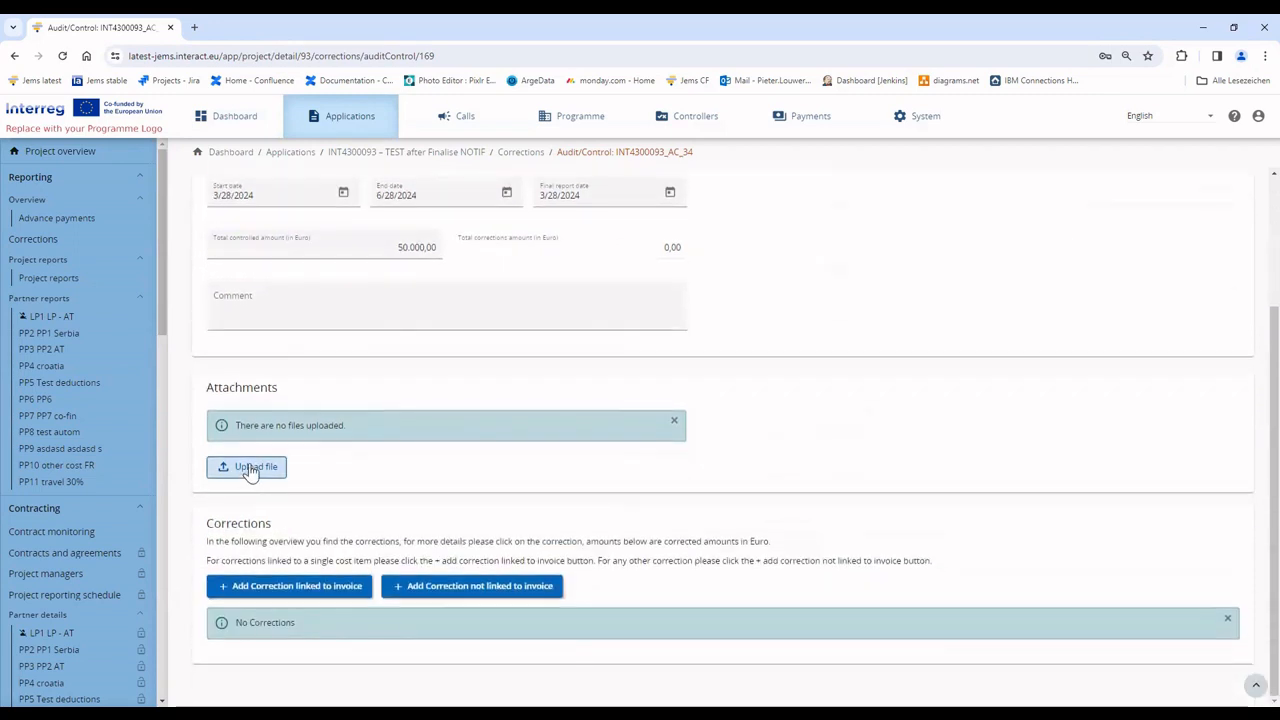
{"action": "scroll", "coordinate": [443, 380], "scroll_direction": "up", "scroll_amount": 4}
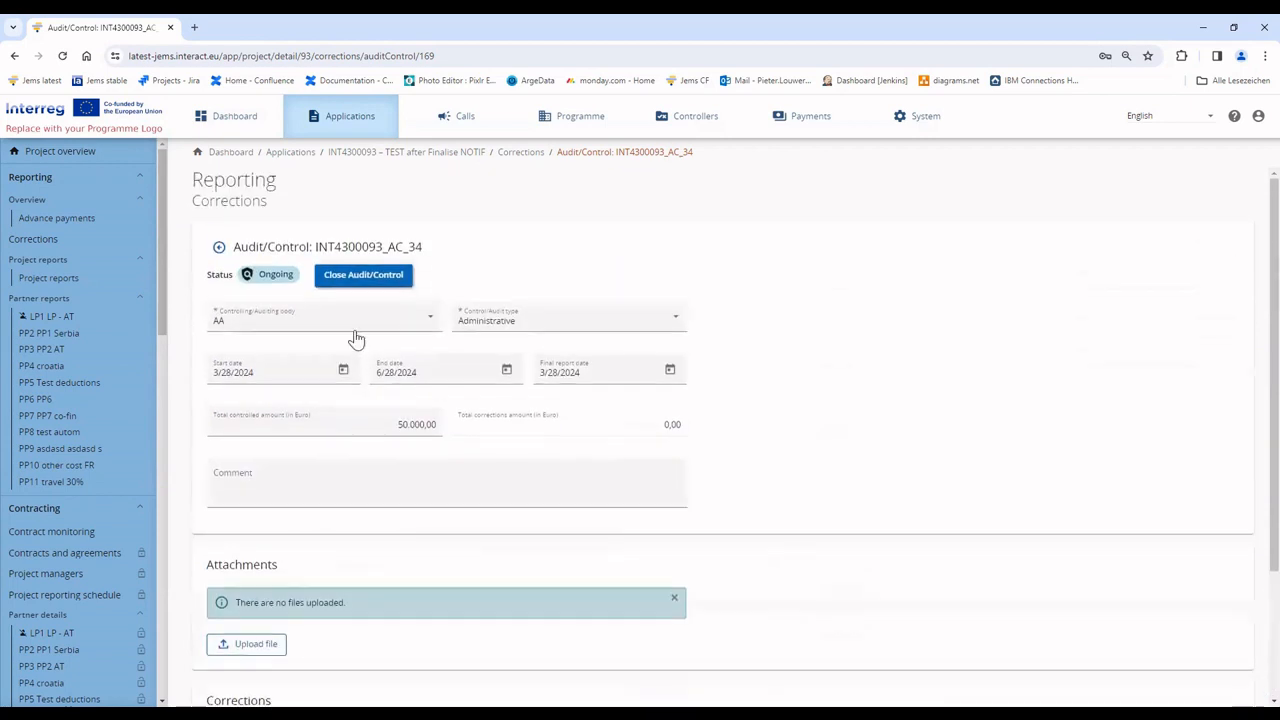
Close the audit/control, inspect its closed record from the corrections overview, and reopen it
{"action": "left_click", "coordinate": [372, 276]}
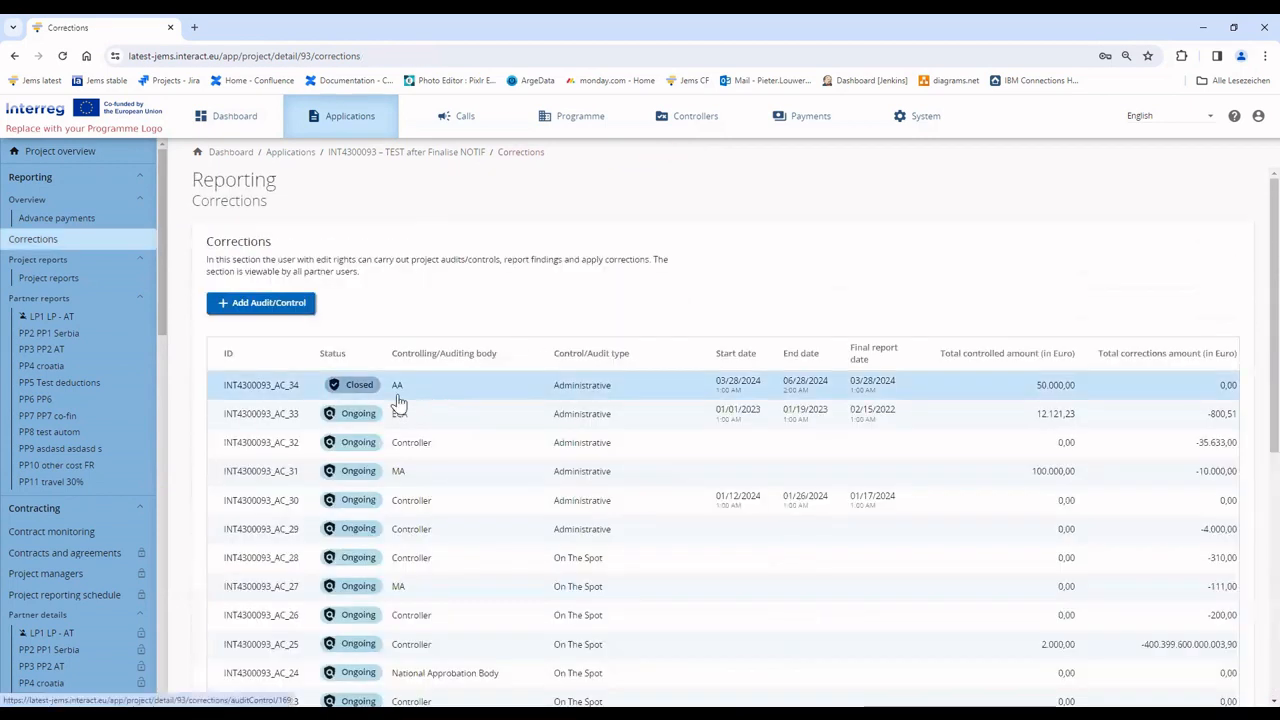
{"action": "left_click", "coordinate": [493, 386]}
{"action": "scroll", "coordinate": [418, 530], "scroll_direction": "down", "scroll_amount": 2}
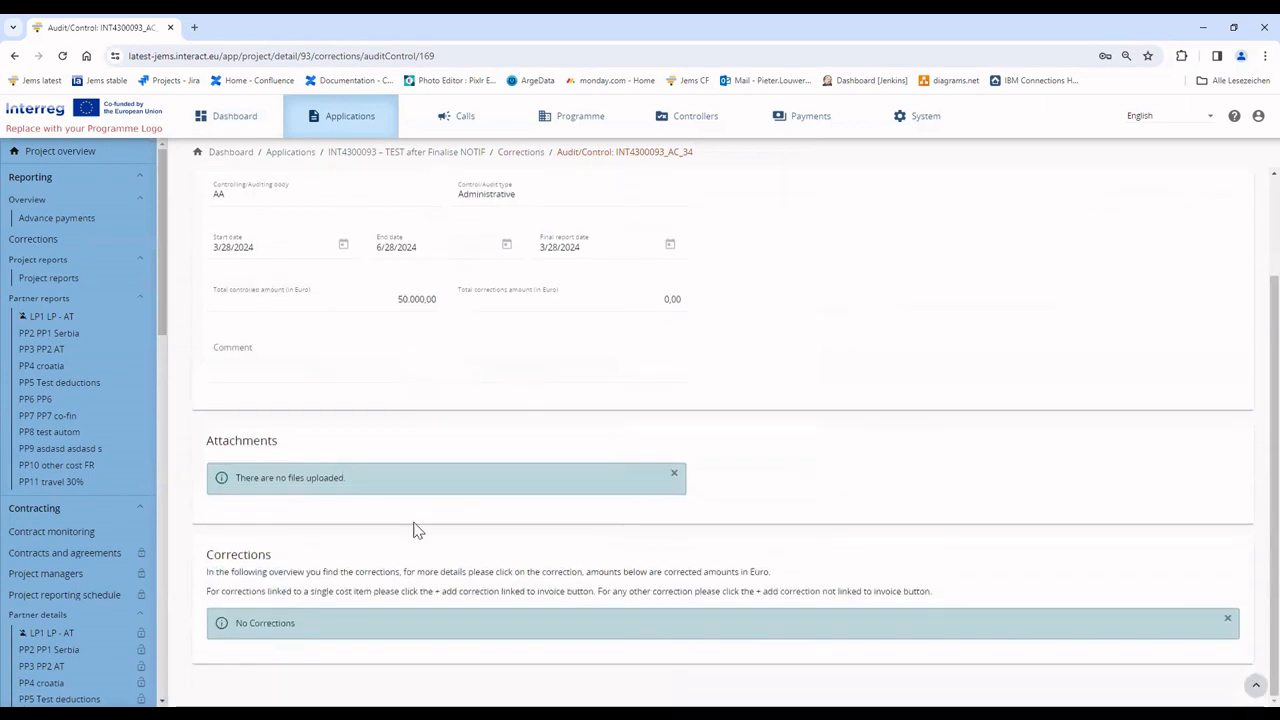
{"action": "scroll", "coordinate": [341, 603], "scroll_direction": "up", "scroll_amount": 2}
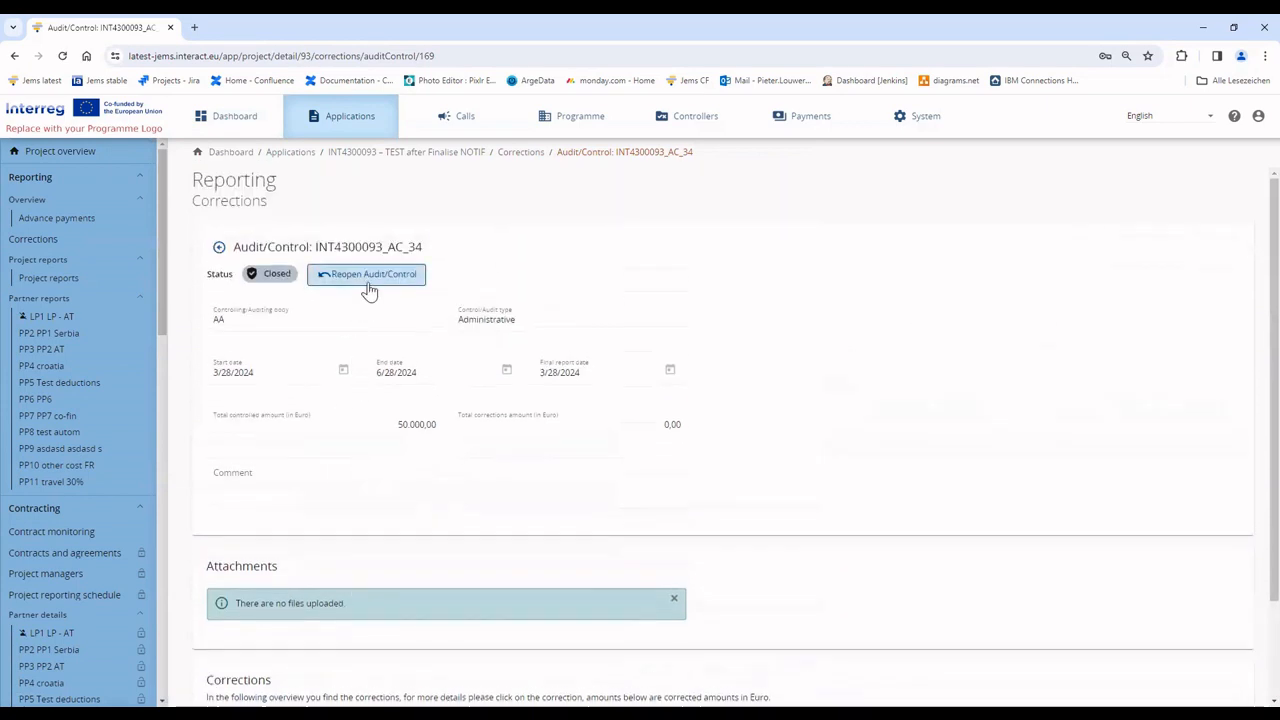
{"action": "left_click", "coordinate": [364, 276]}
Add a correction linked to an invoice to the reopened audit/control
{"action": "scroll", "coordinate": [329, 520], "scroll_direction": "down", "scroll_amount": 2}
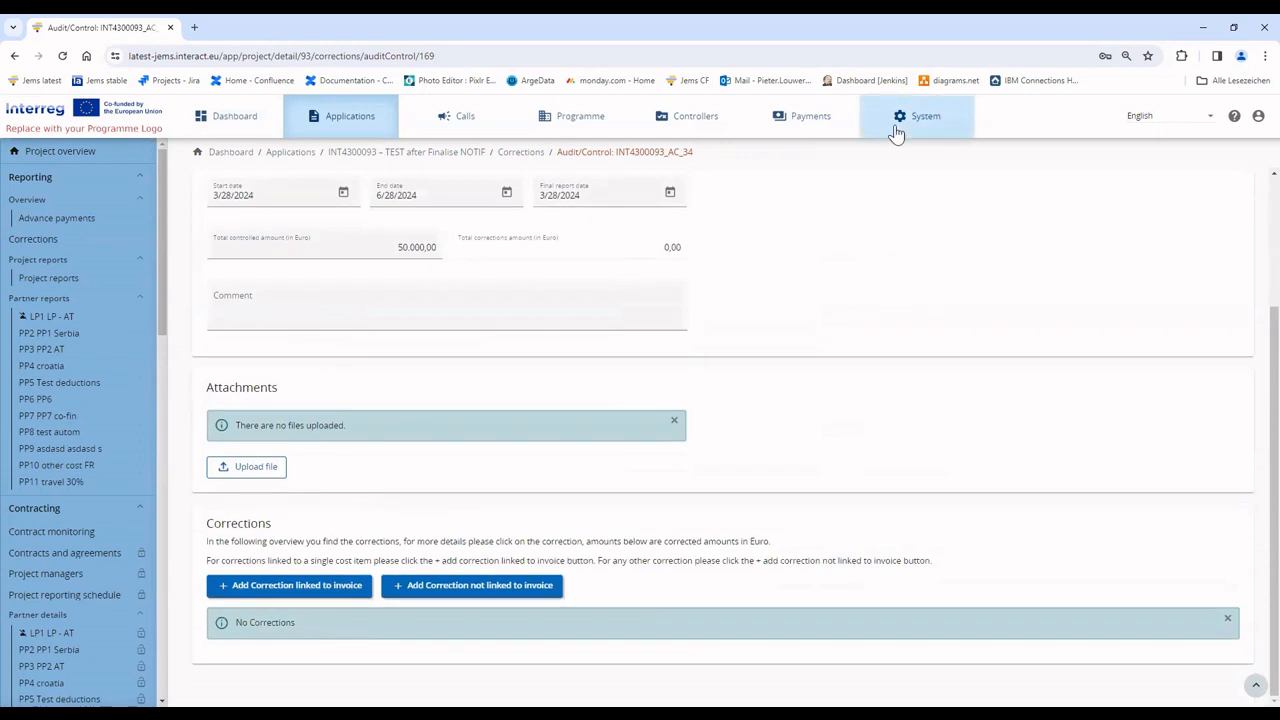
{"action": "left_click", "coordinate": [293, 588]}
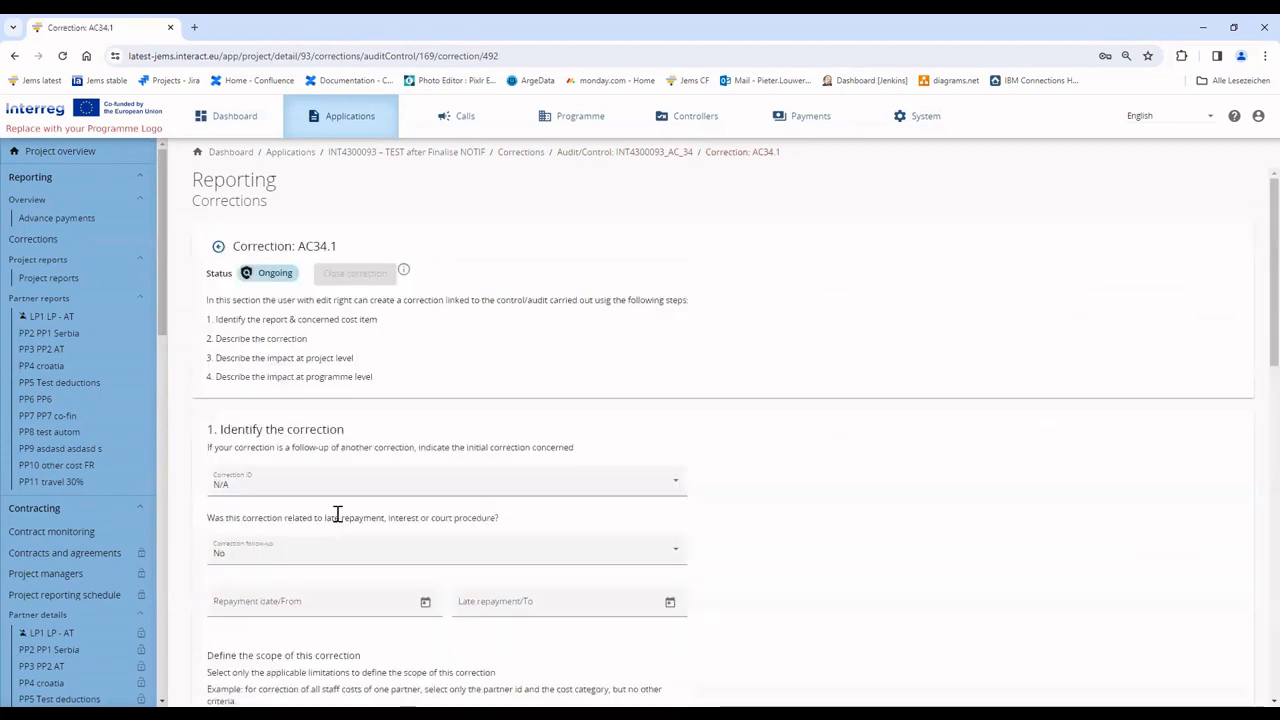
{"action": "scroll", "coordinate": [365, 408], "scroll_direction": "down", "scroll_amount": 1}
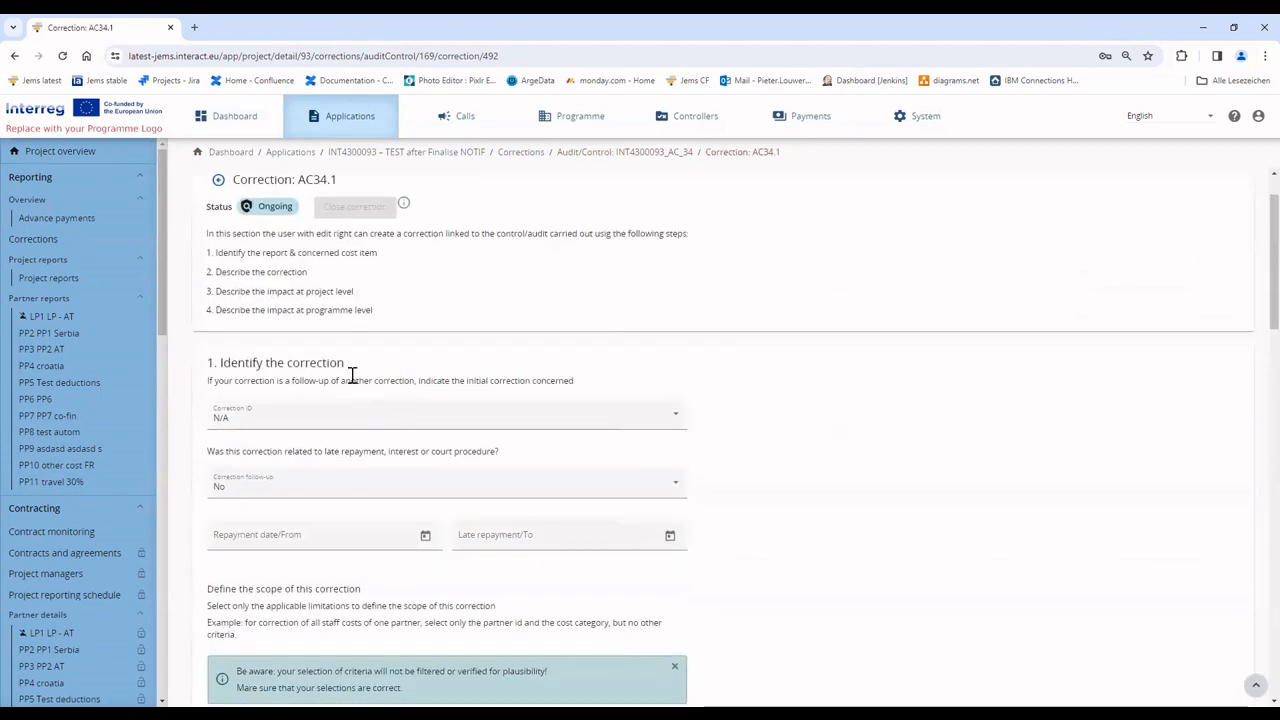
{"action": "scroll", "coordinate": [347, 362], "scroll_direction": "up", "scroll_amount": 1}
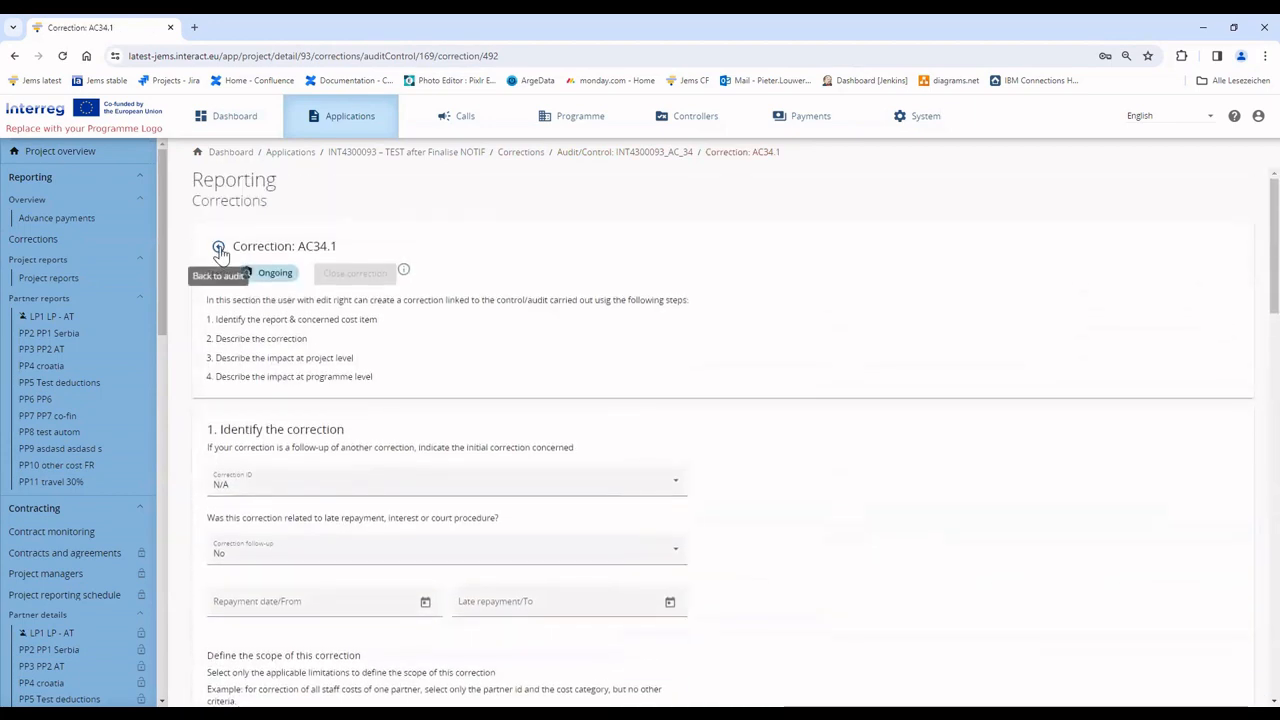
Go back to the audit/control to check its closing option and corrections list, and reopen correction AC34.1
{"action": "left_click", "coordinate": [219, 248]}
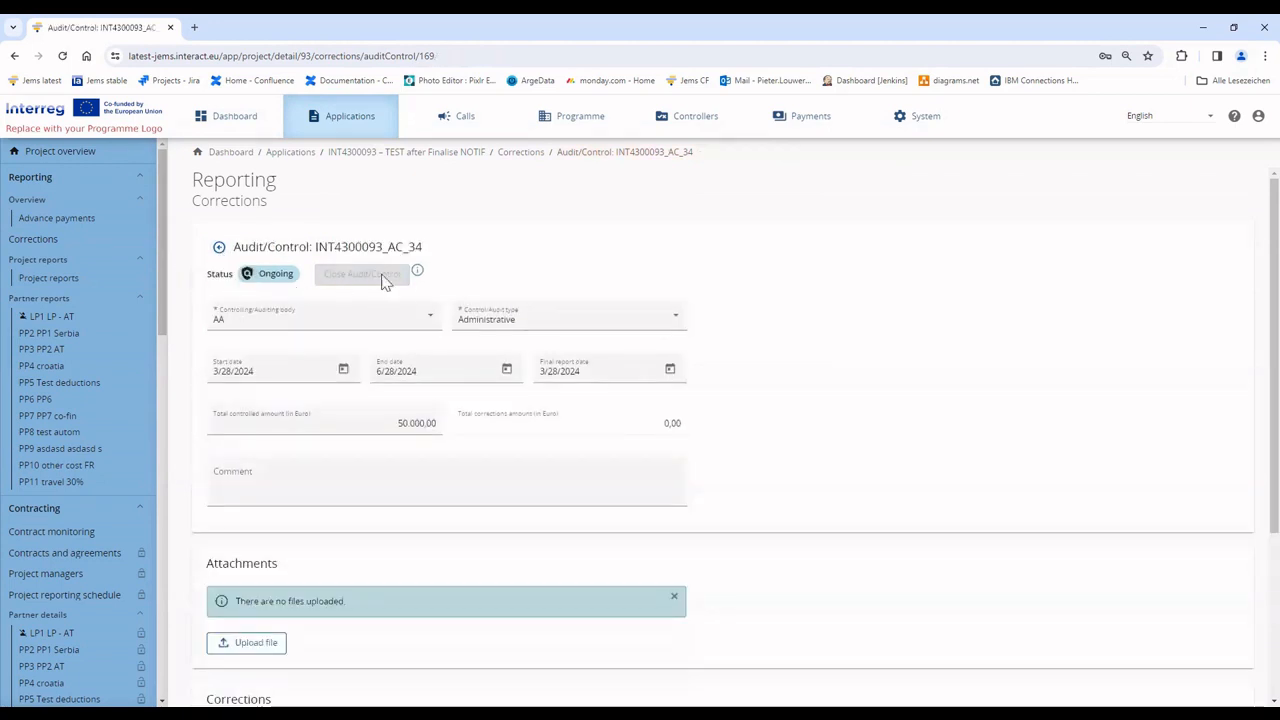
{"action": "scroll", "coordinate": [376, 416], "scroll_direction": "down", "scroll_amount": 3}
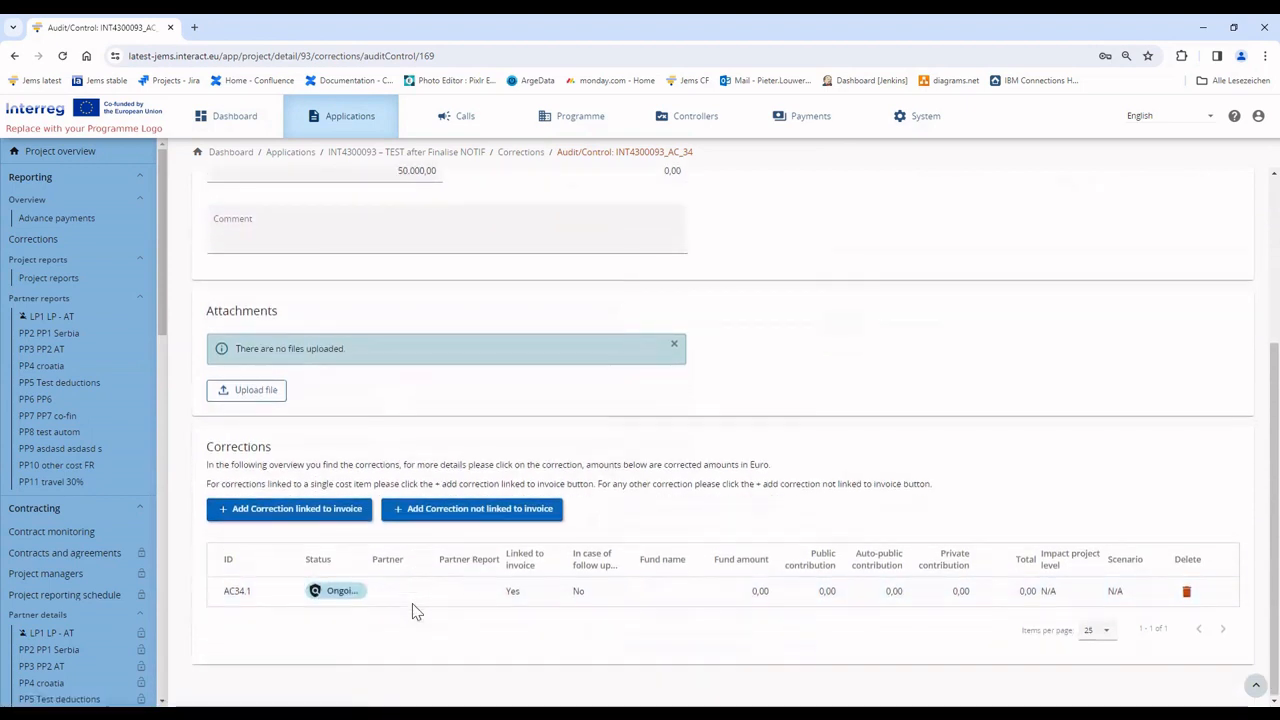
{"action": "left_click", "coordinate": [411, 600]}
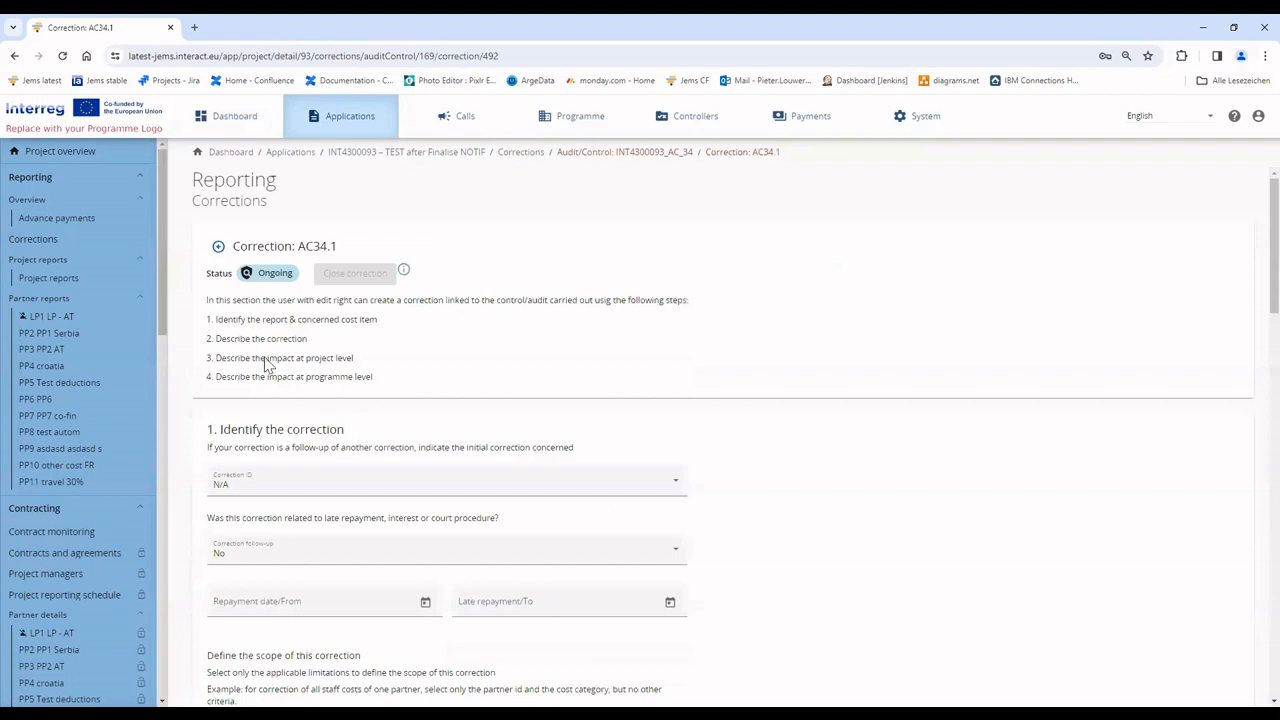
Examine the correction form's sections on identification, financial description, project-level impact and programme-level measures with their scenarios
{"action": "scroll", "coordinate": [270, 375], "scroll_direction": "down", "scroll_amount": 1}
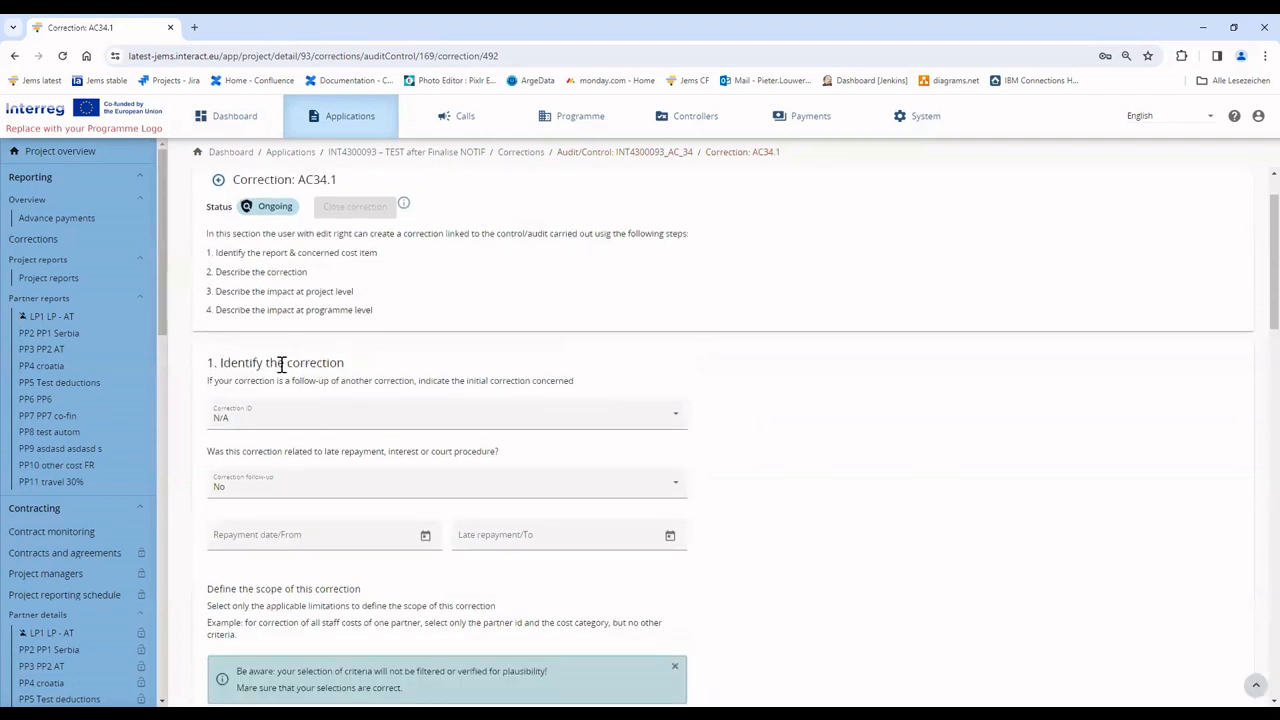
{"action": "triple_click", "coordinate": [281, 365]}
{"action": "left_click", "coordinate": [397, 374]}
{"action": "scroll", "coordinate": [391, 414], "scroll_direction": "down", "scroll_amount": 4}
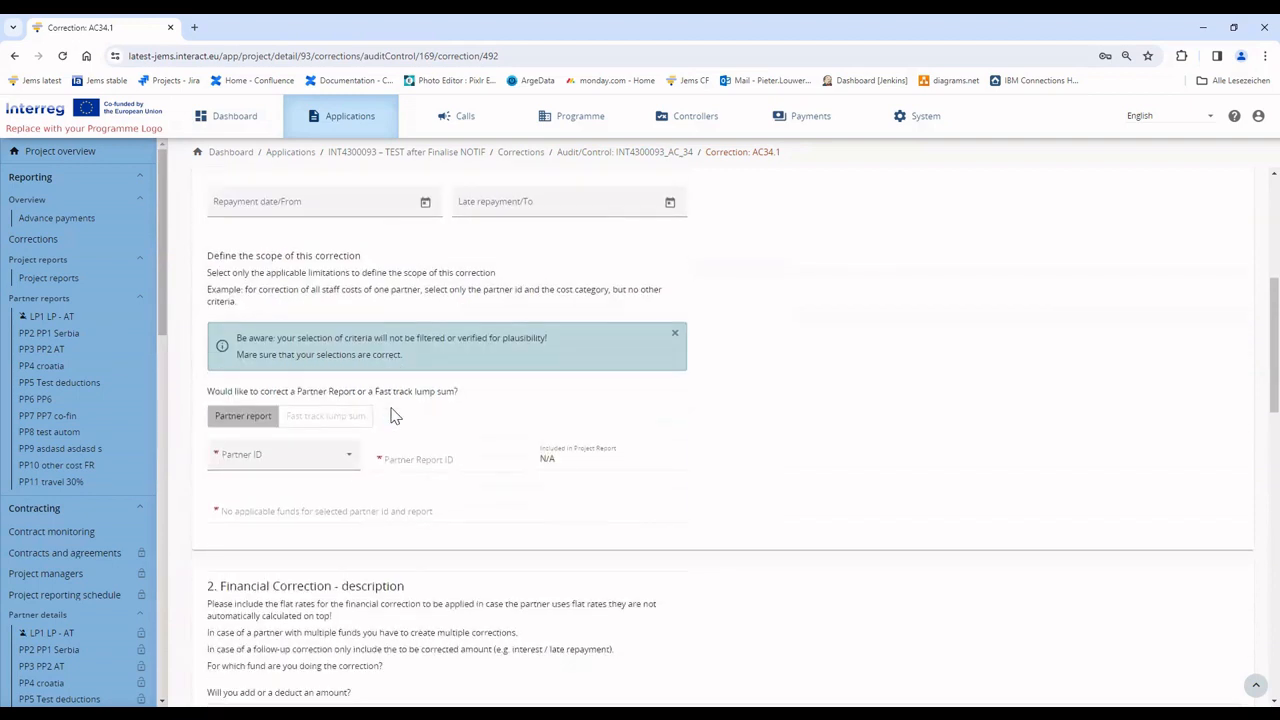
{"action": "scroll", "coordinate": [300, 478], "scroll_direction": "down", "scroll_amount": 2}
{"action": "left_click_drag", "start_coordinate": [228, 319], "coordinate": [406, 388]}
{"action": "left_click", "coordinate": [406, 380]}
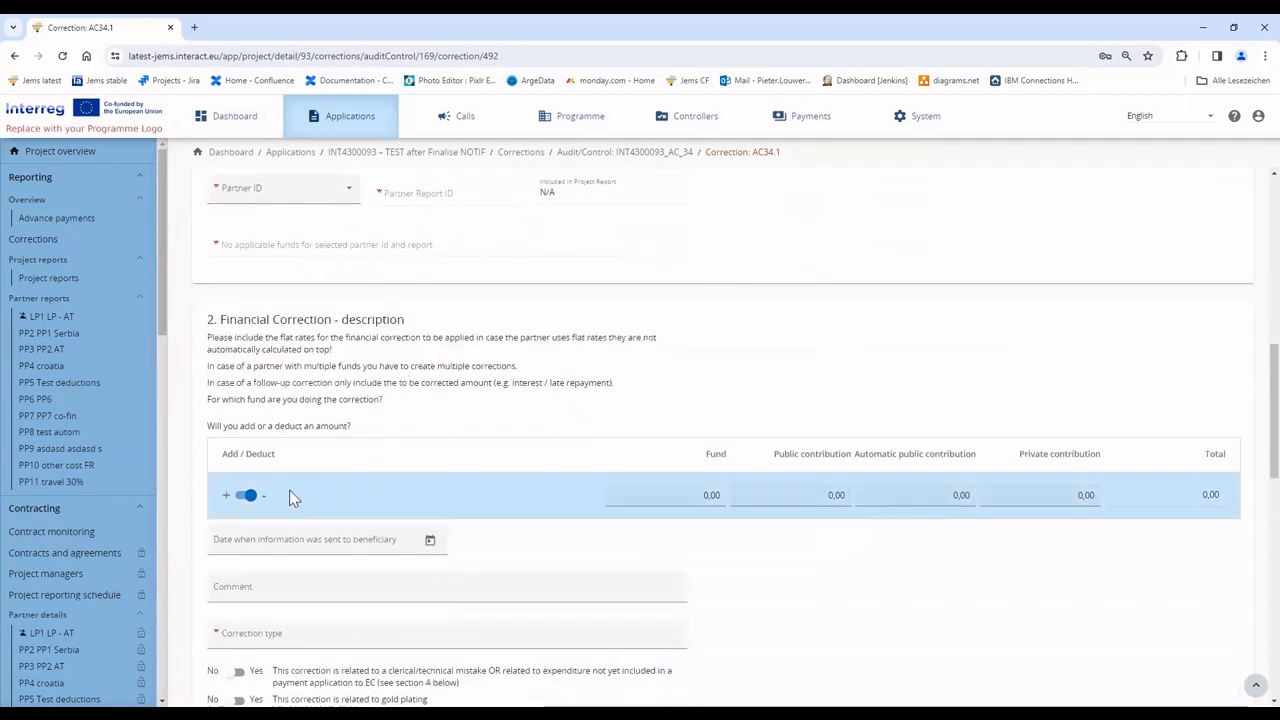
{"action": "scroll", "coordinate": [283, 395], "scroll_direction": "down", "scroll_amount": 3}
{"action": "scroll", "coordinate": [283, 400], "scroll_direction": "down", "scroll_amount": 3}
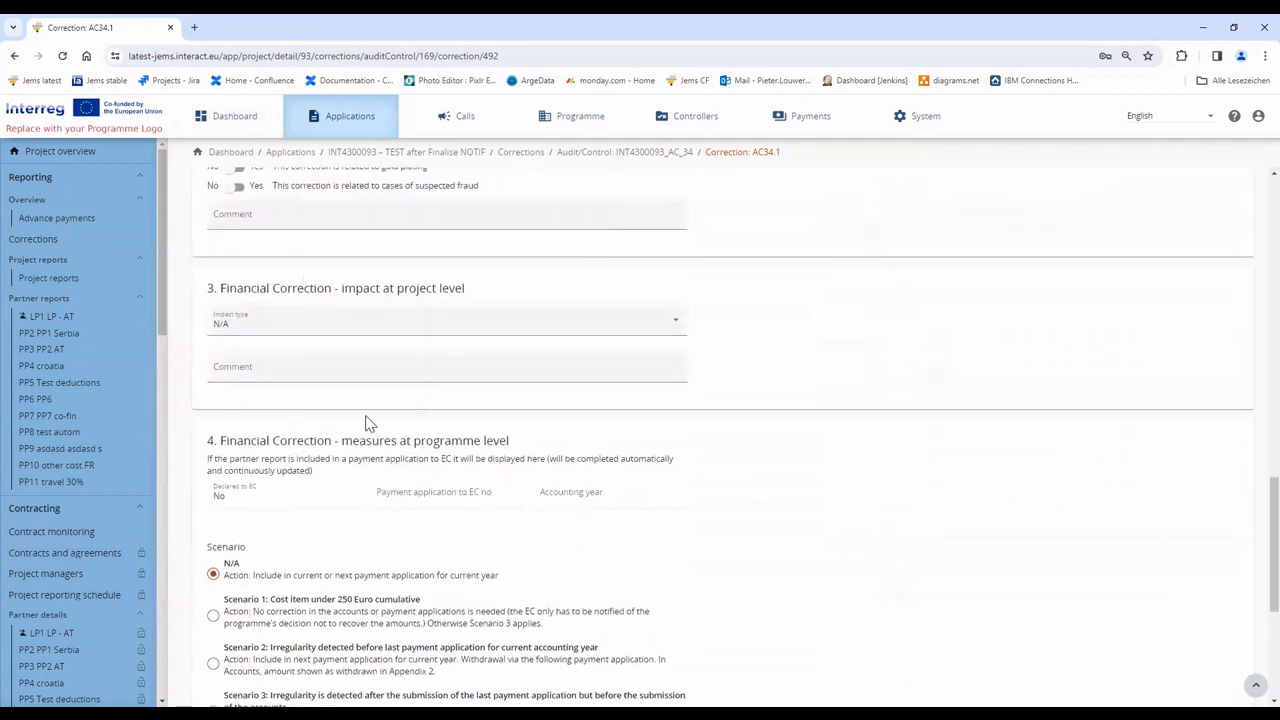
{"action": "scroll", "coordinate": [260, 367], "scroll_direction": "down", "scroll_amount": 3}
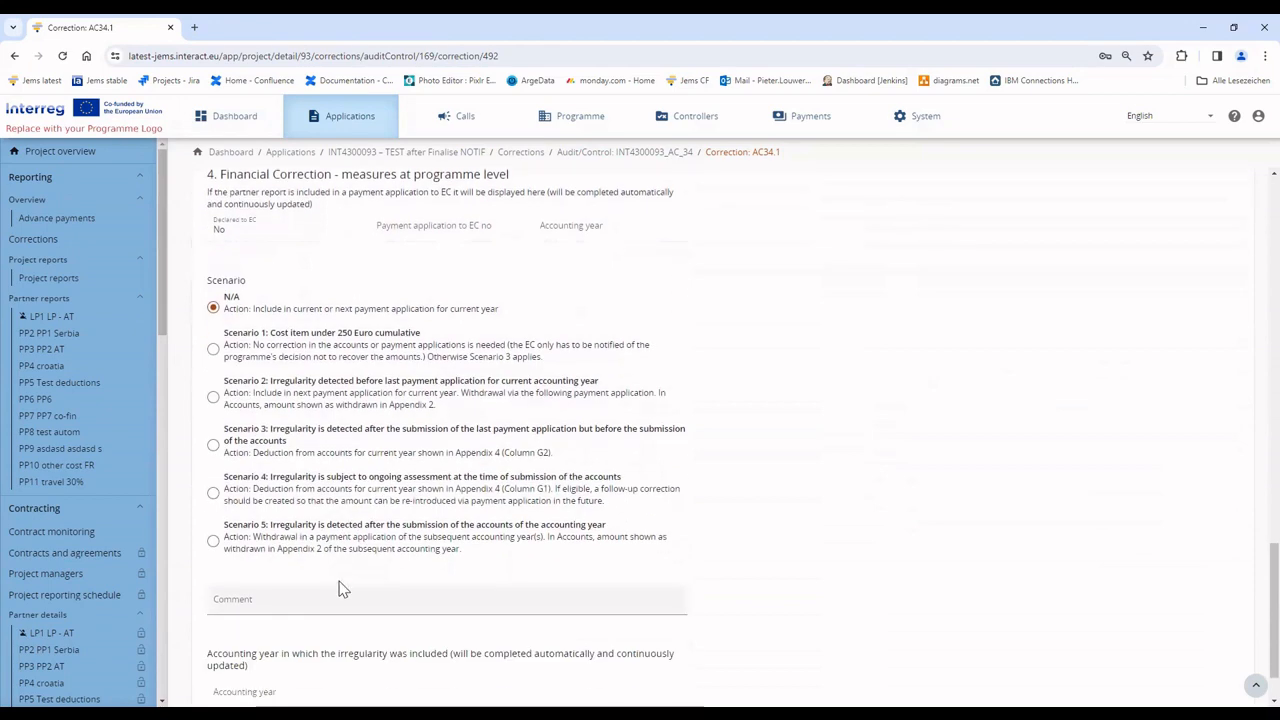
{"action": "scroll", "coordinate": [378, 508], "scroll_direction": "up", "scroll_amount": 4}
{"action": "scroll", "coordinate": [378, 508], "scroll_direction": "up", "scroll_amount": 15}
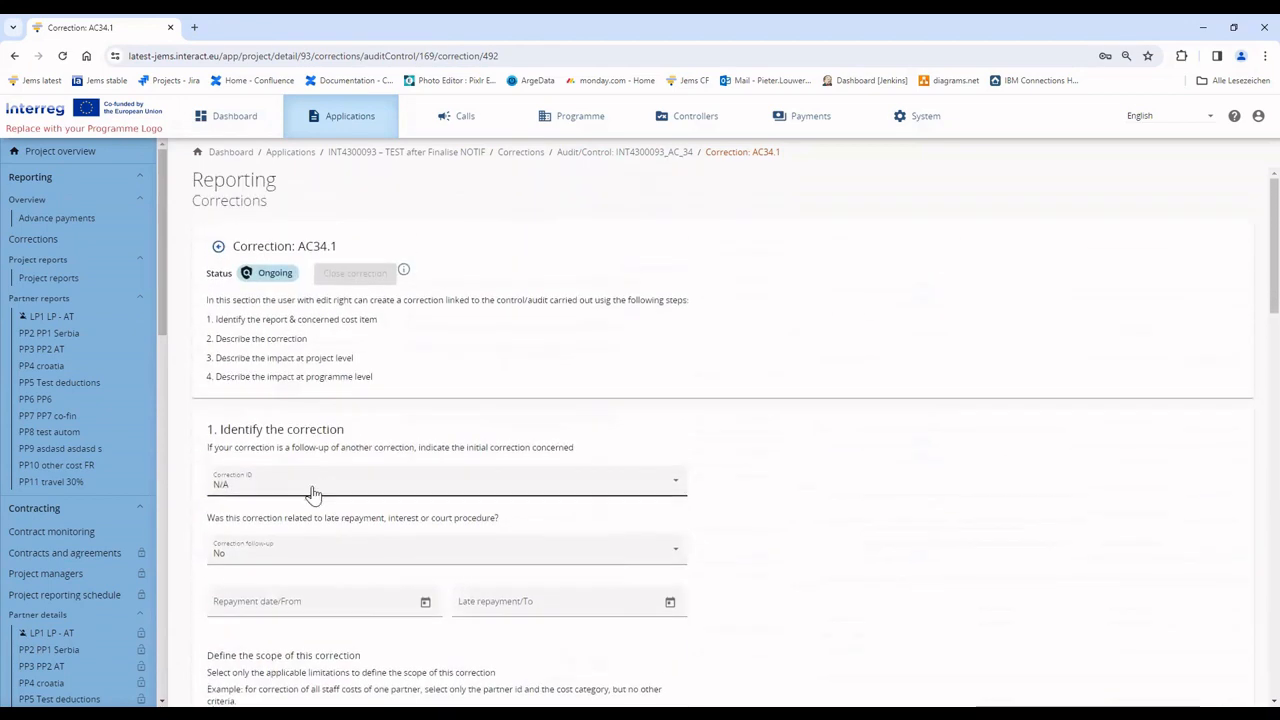
Check the available options for the initial correction ID and the correction follow-up type, keeping N/A and No
{"action": "left_click", "coordinate": [280, 490]}
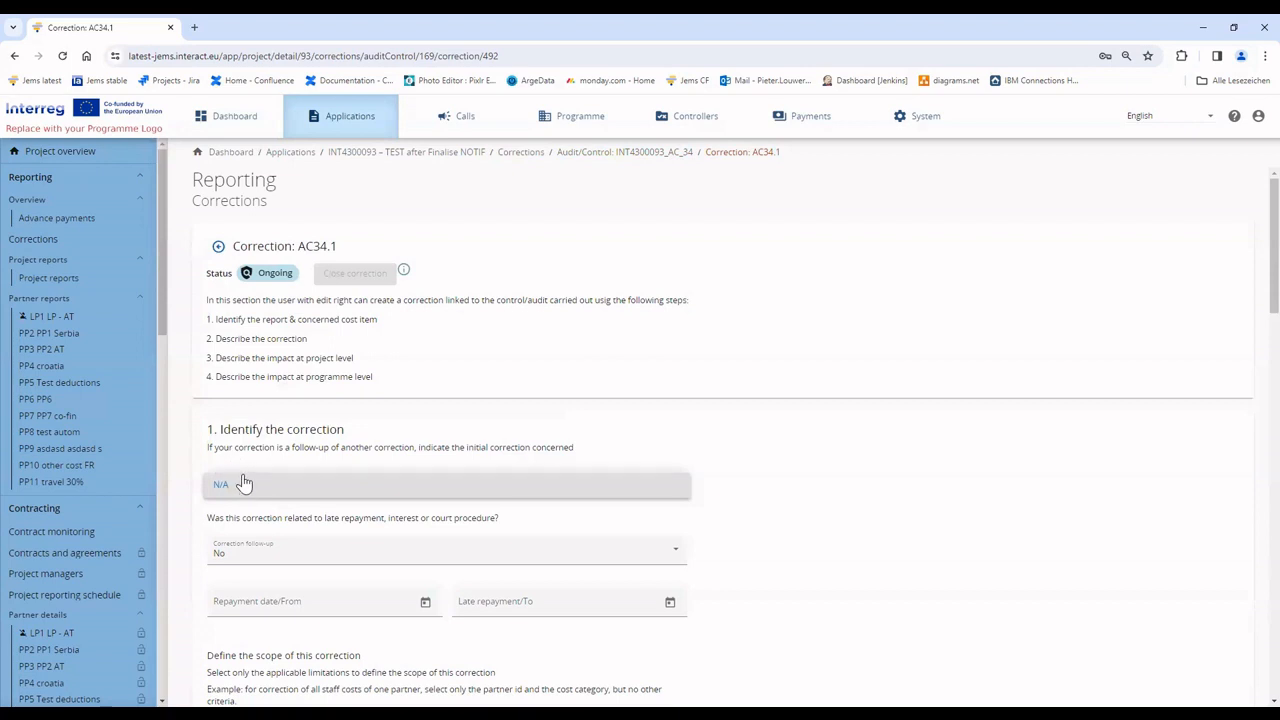
{"action": "left_click", "coordinate": [285, 484]}
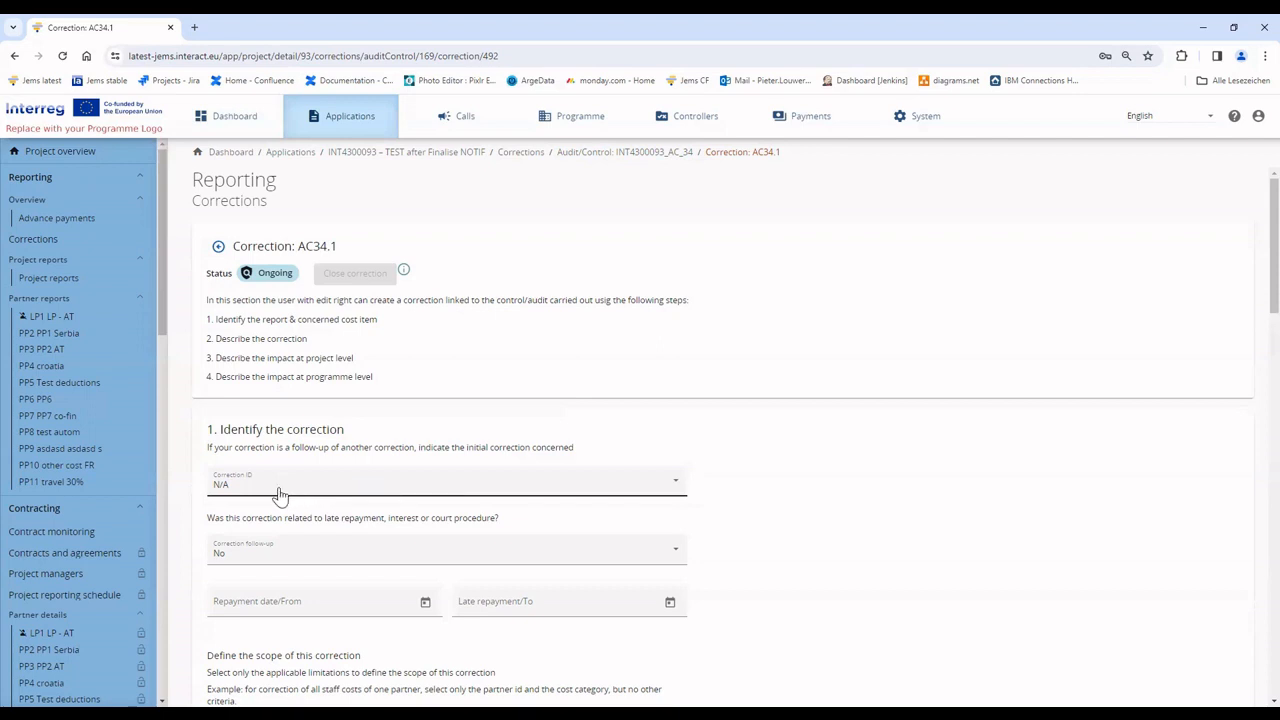
{"action": "scroll", "coordinate": [310, 520], "scroll_direction": "down", "scroll_amount": 2}
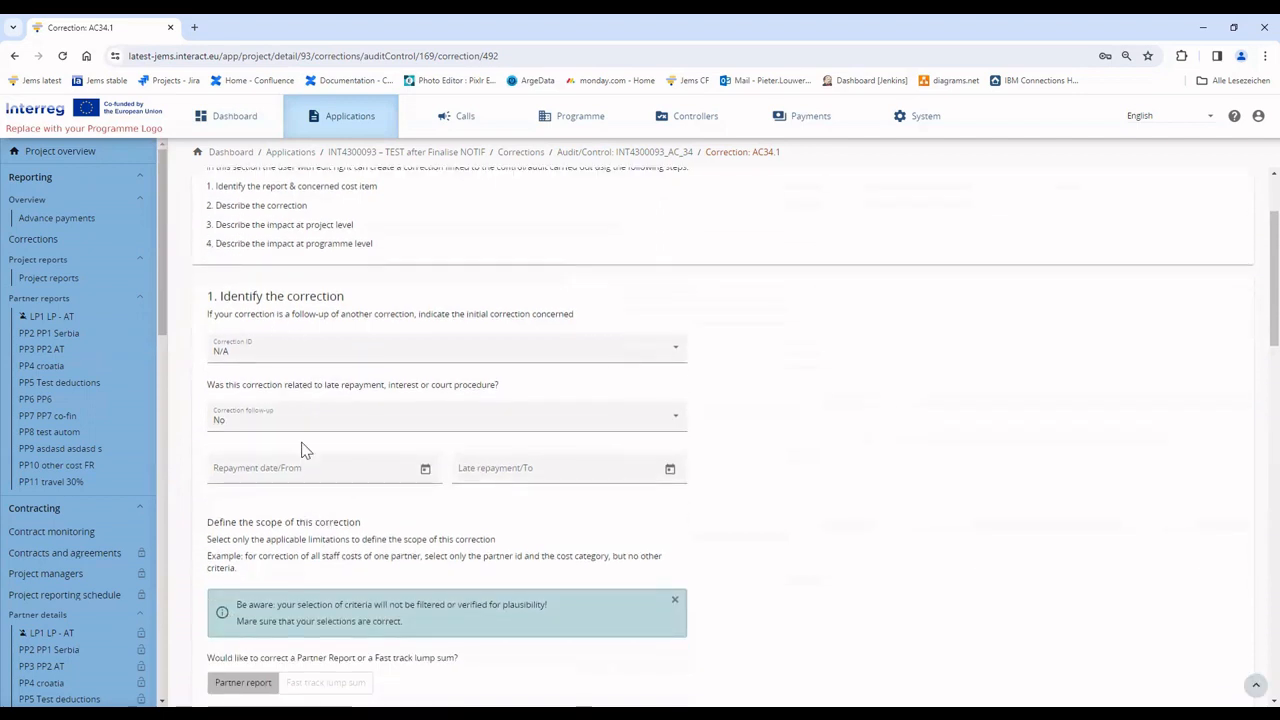
{"action": "left_click", "coordinate": [290, 422]}
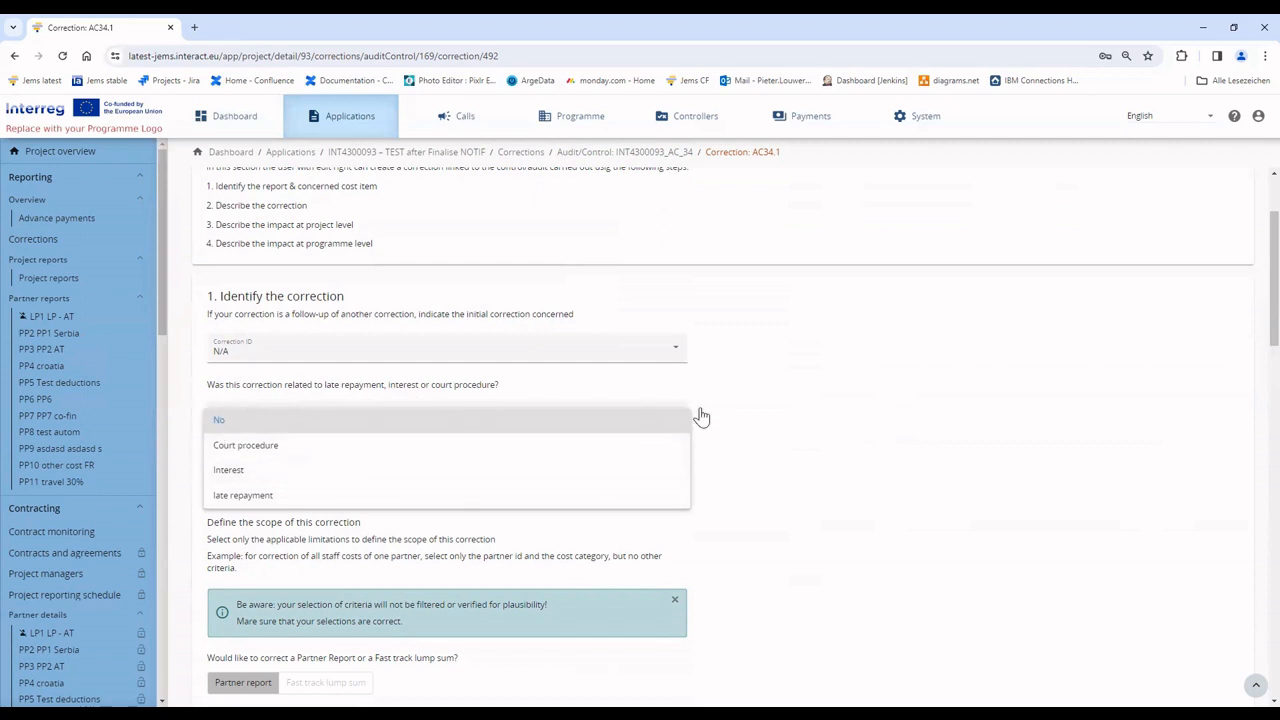
{"action": "left_click", "coordinate": [779, 442]}
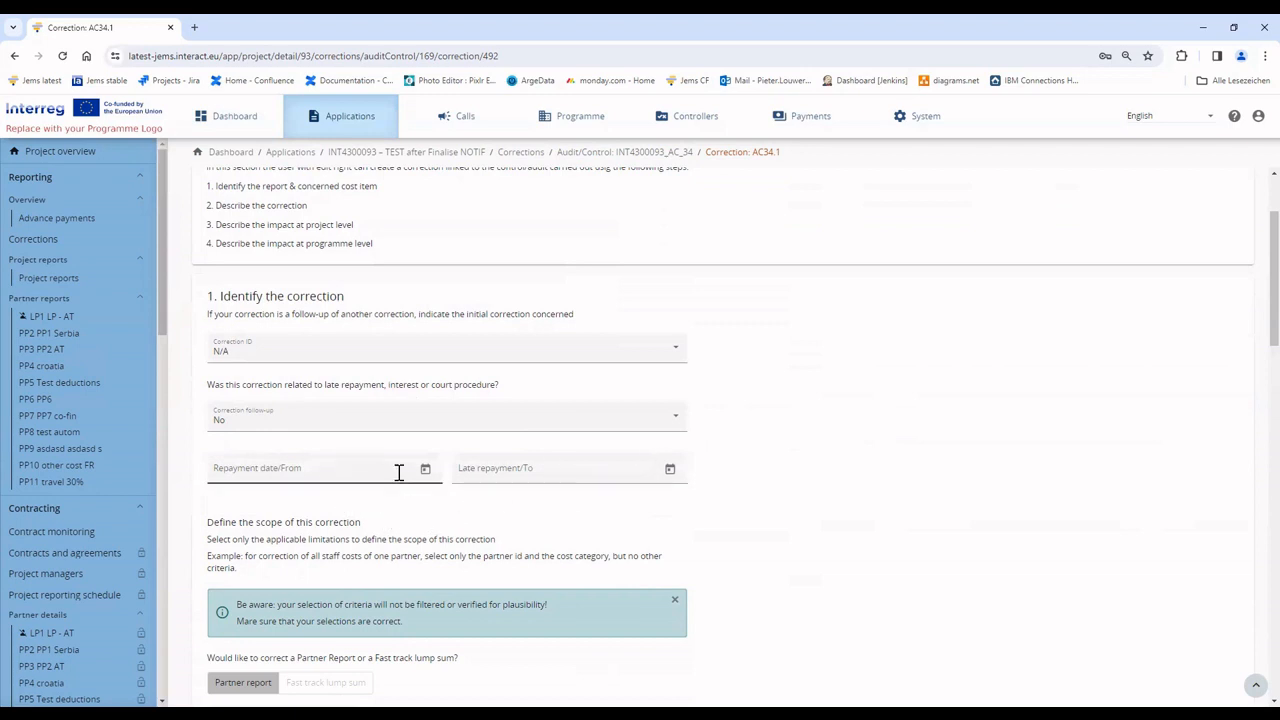
Define the correction's scope as partner LP1, partner report R.1 and fund ERDF, and save the section
{"action": "scroll", "coordinate": [380, 518], "scroll_direction": "down", "scroll_amount": 1}
{"action": "scroll", "coordinate": [383, 518], "scroll_direction": "down", "scroll_amount": 3}
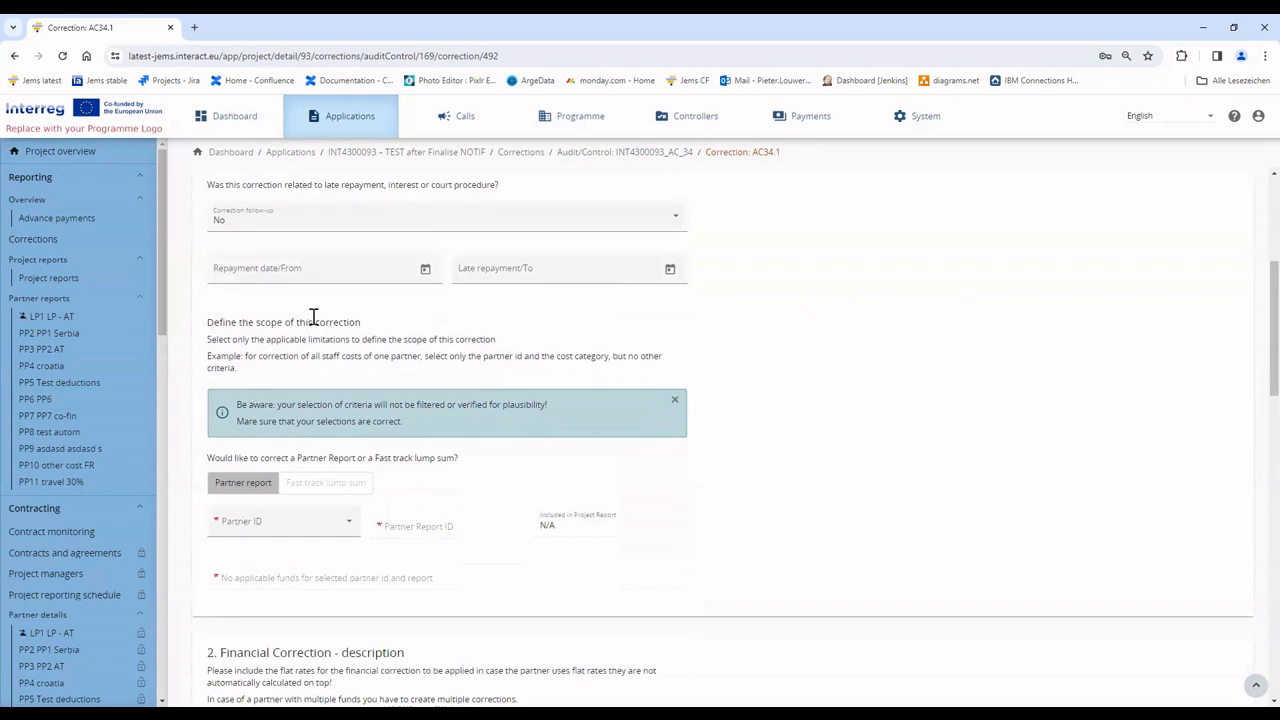
{"action": "left_click", "coordinate": [298, 526]}
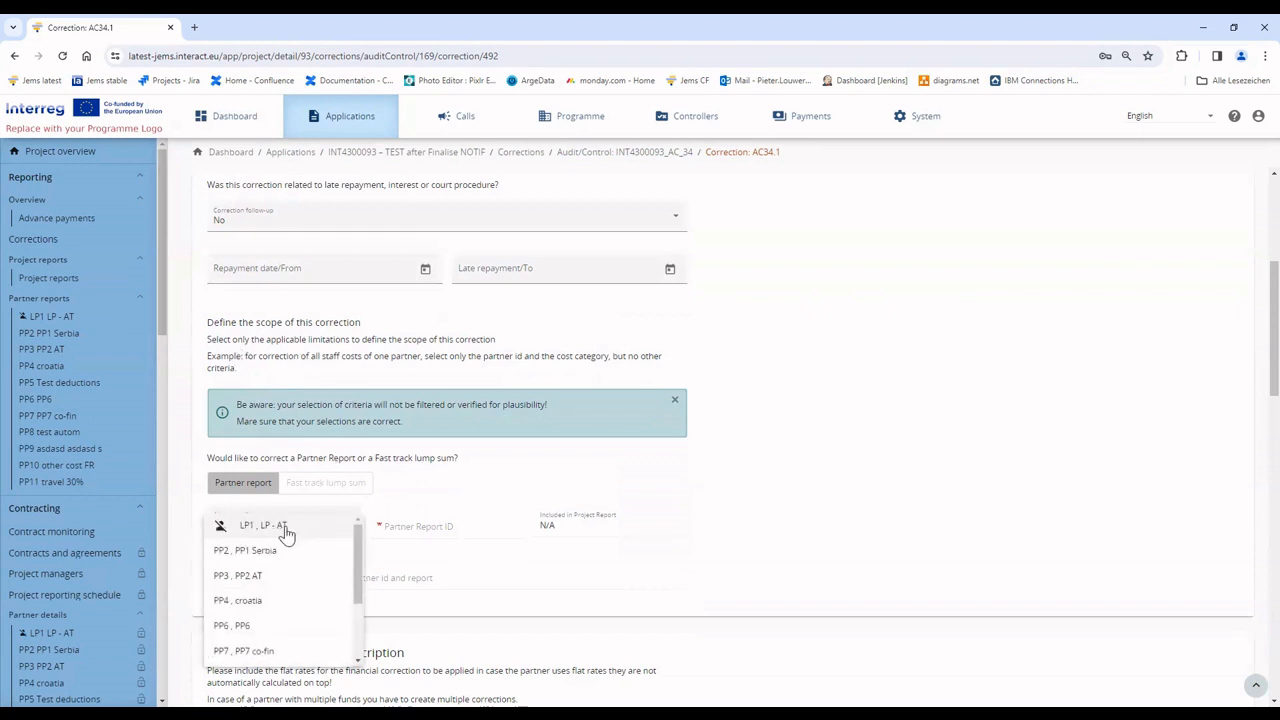
{"action": "left_click", "coordinate": [286, 530]}
{"action": "left_click", "coordinate": [410, 529]}
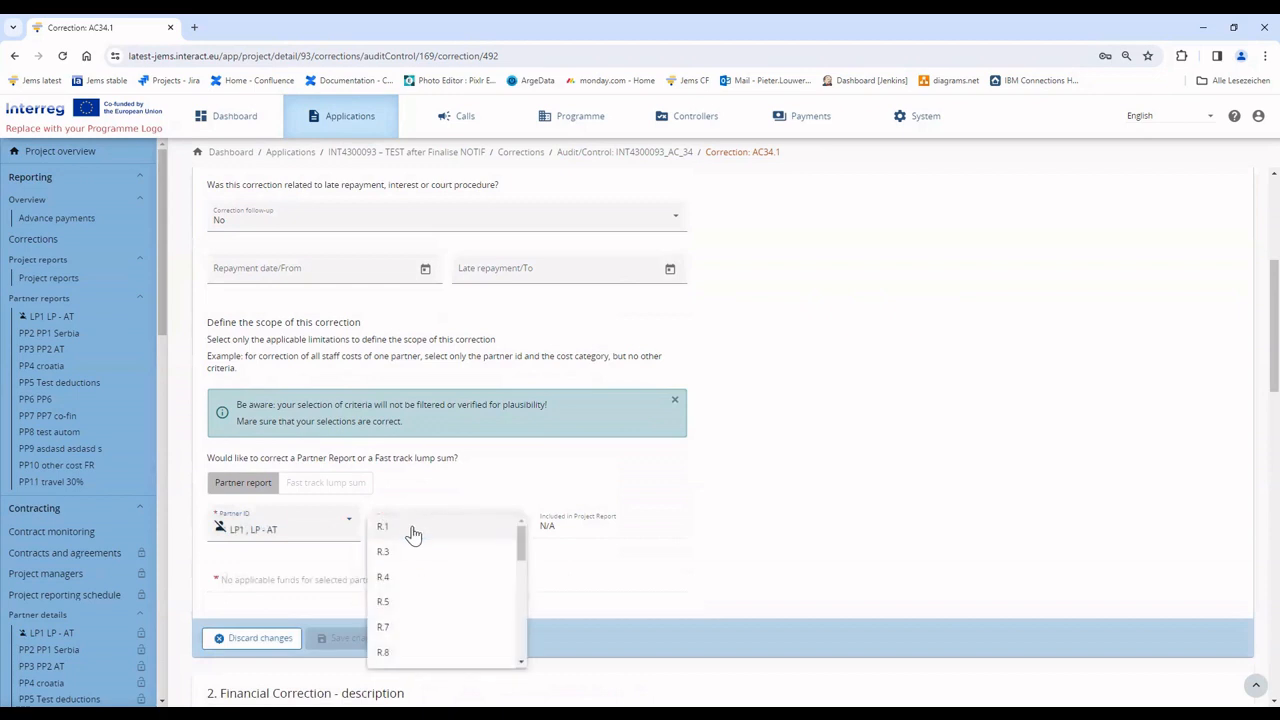
{"action": "left_click", "coordinate": [414, 530]}
{"action": "left_click", "coordinate": [318, 580]}
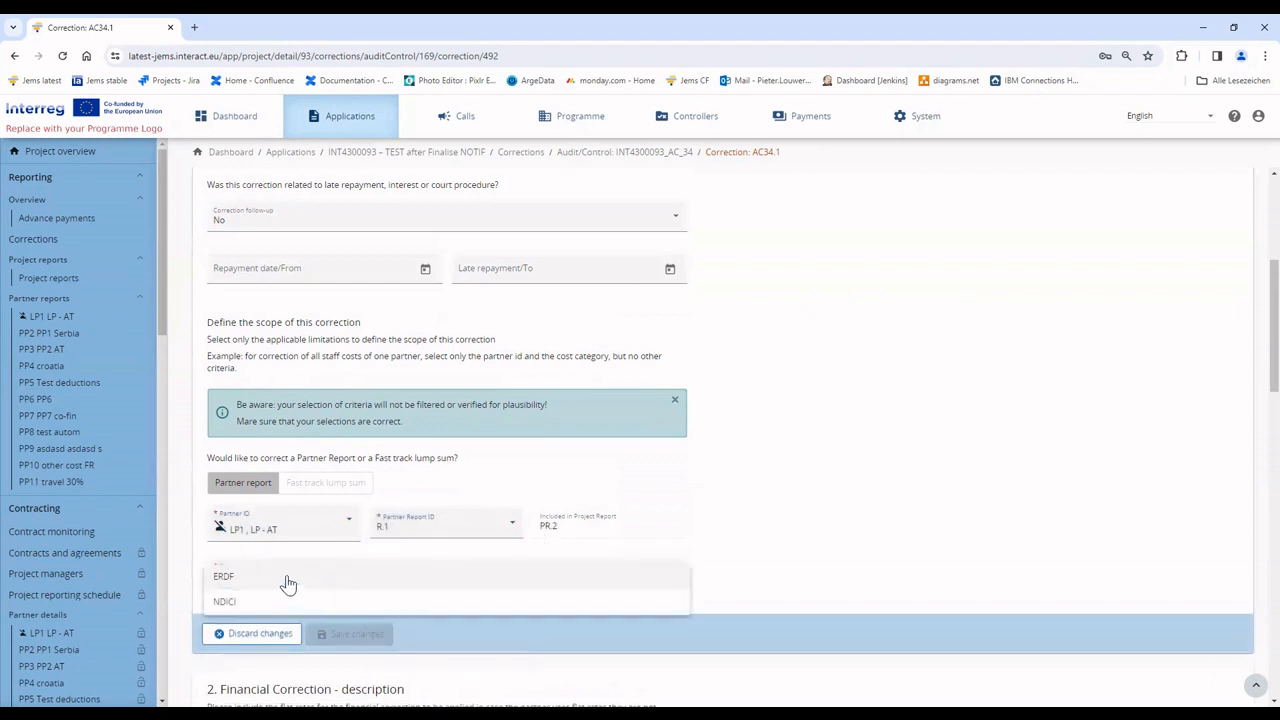
{"action": "left_click", "coordinate": [286, 577]}
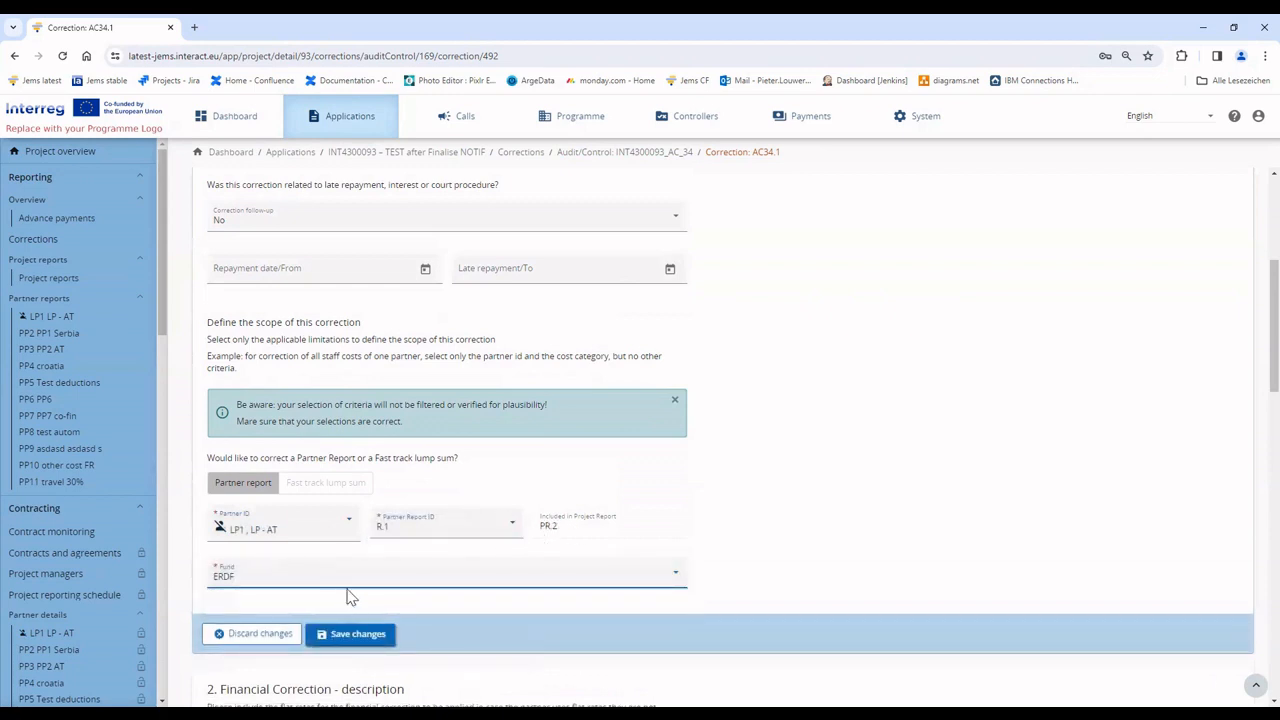
{"action": "left_click", "coordinate": [328, 585]}
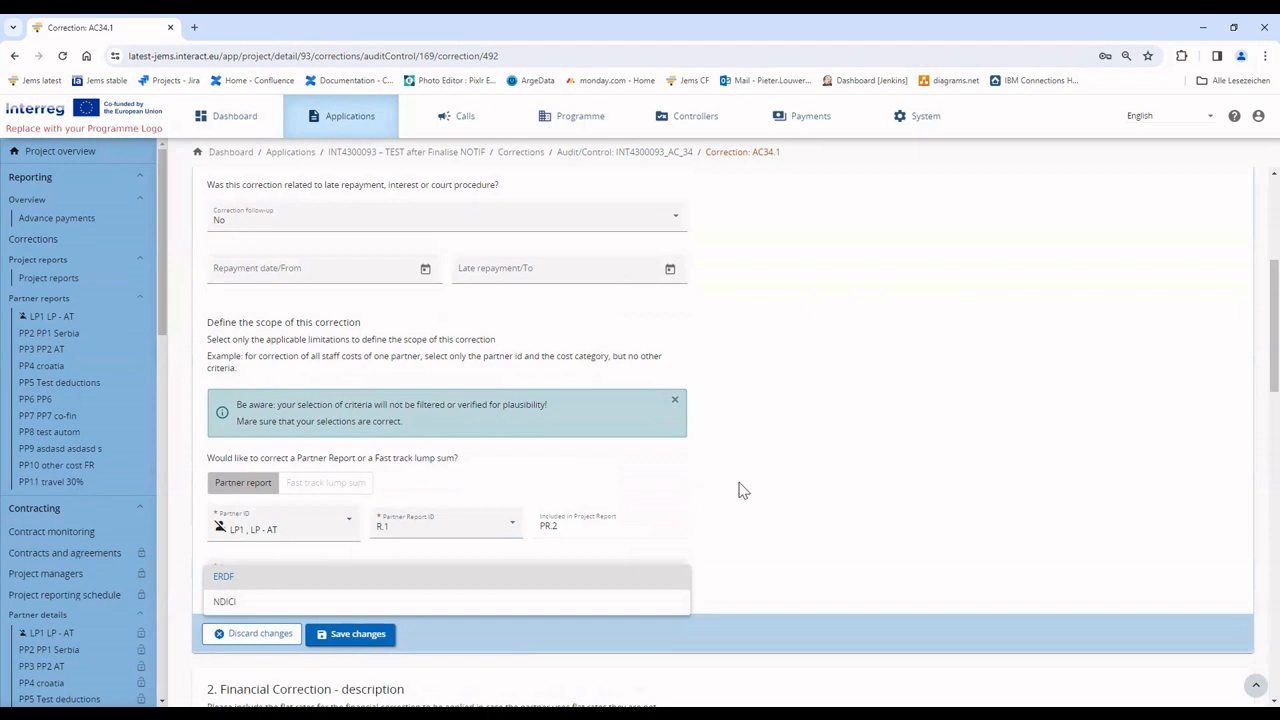
{"action": "left_click", "coordinate": [316, 580]}
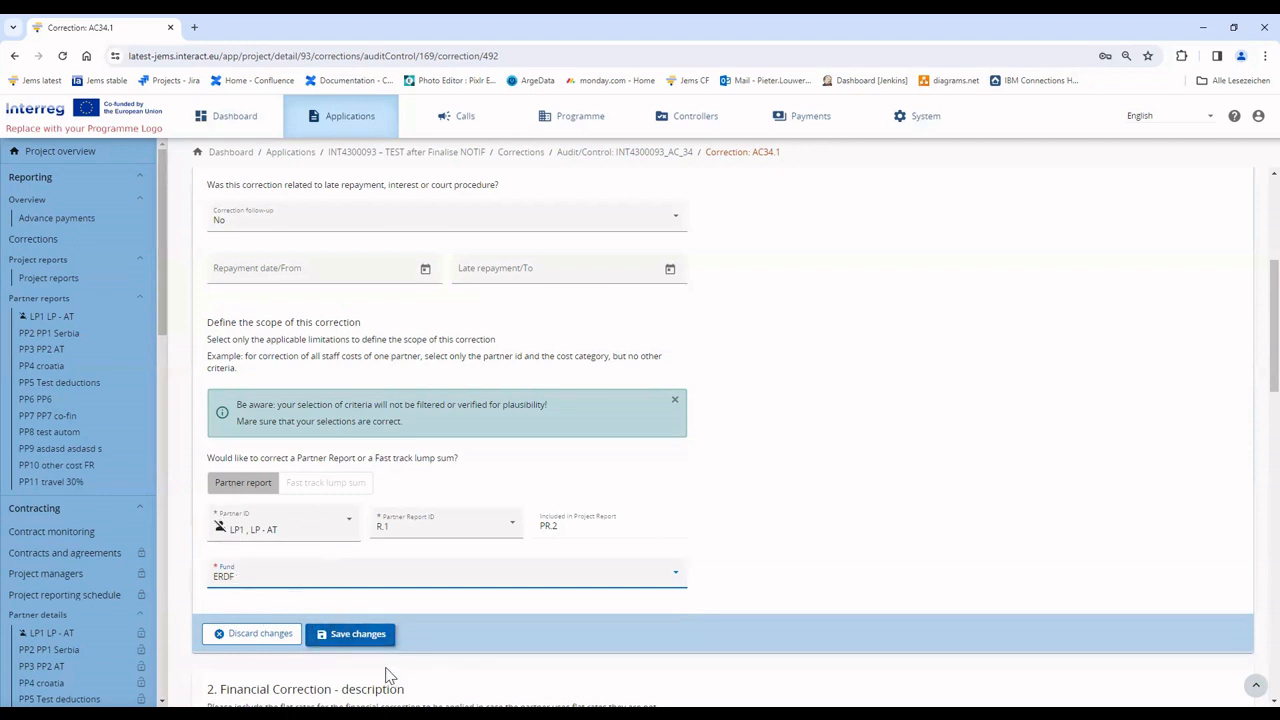
{"action": "left_click", "coordinate": [362, 640]}
Link the correction to cost item R1.1, Regular FTLS - Preparation, and save the selection
{"action": "scroll", "coordinate": [352, 625], "scroll_direction": "down", "scroll_amount": 3}
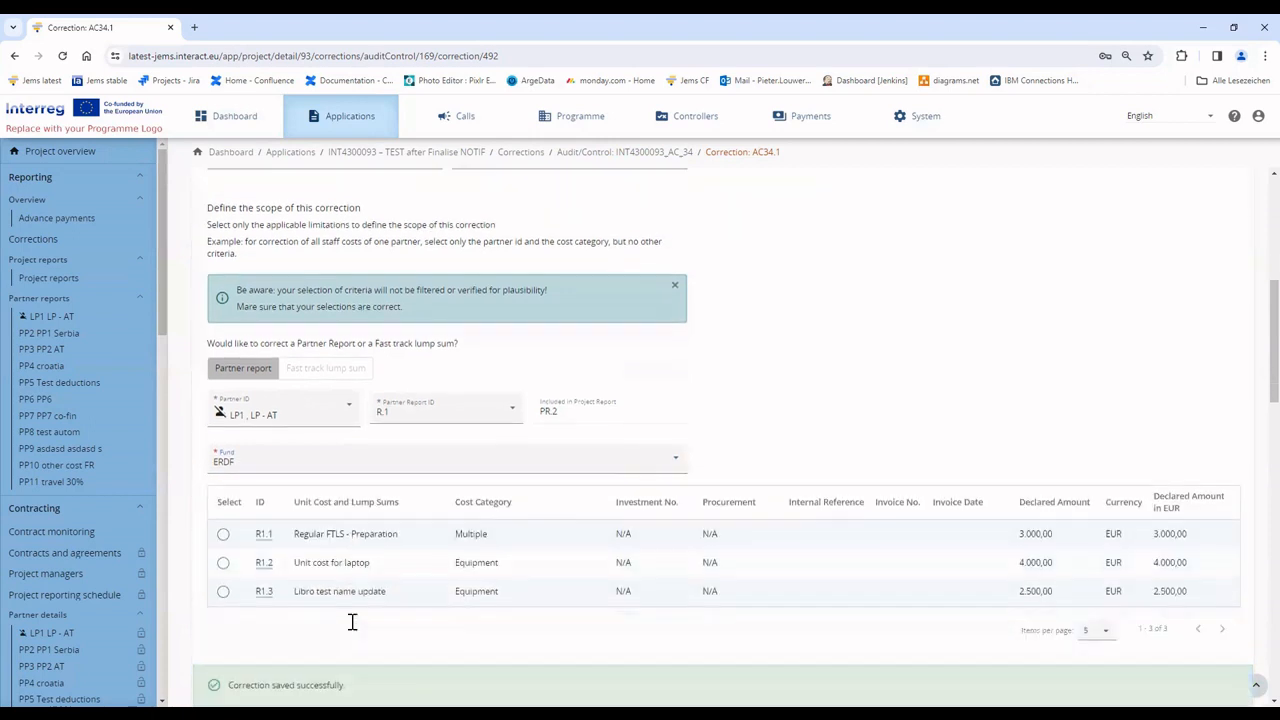
{"action": "scroll", "coordinate": [266, 366], "scroll_direction": "up", "scroll_amount": 1}
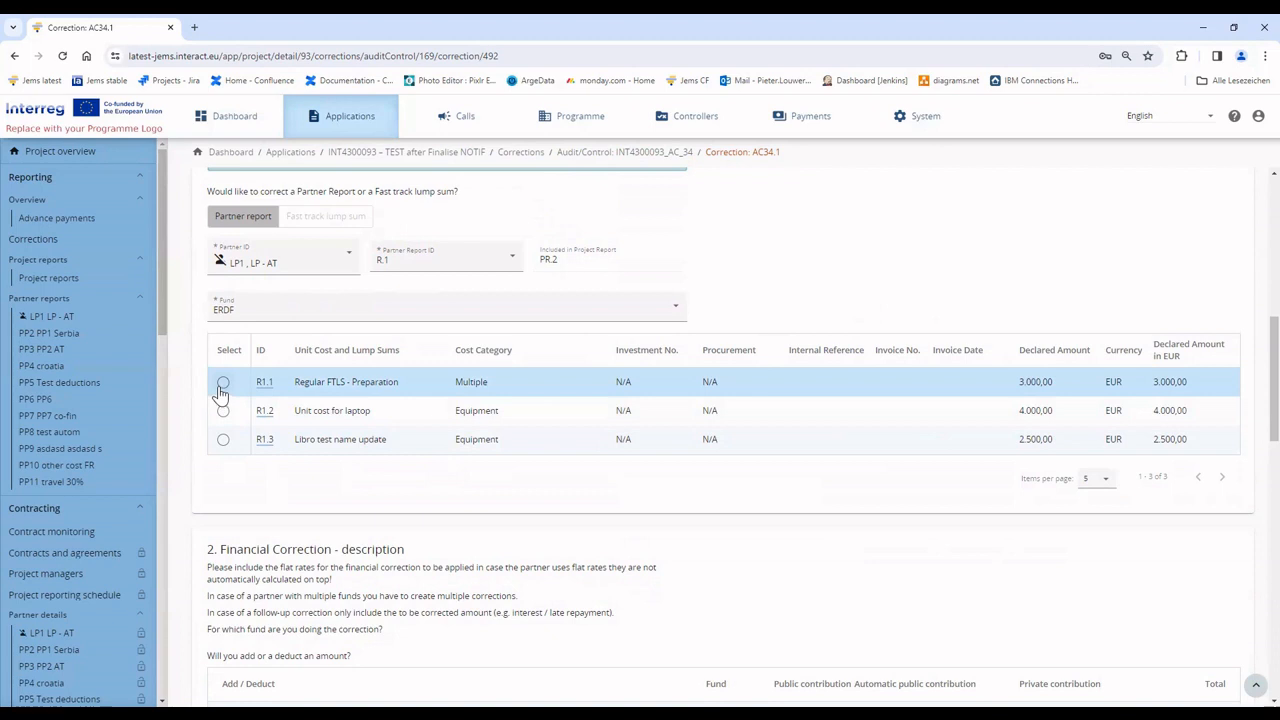
{"action": "scroll", "coordinate": [275, 289], "scroll_direction": "up", "scroll_amount": 1}
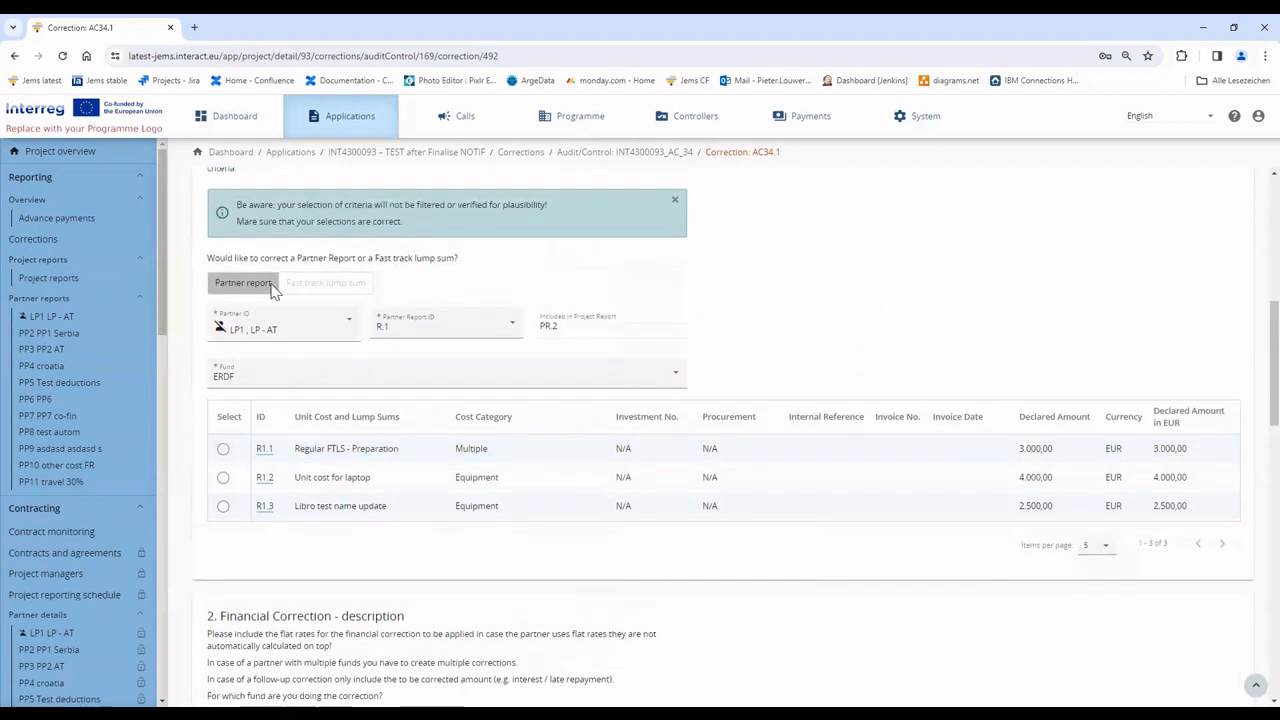
{"action": "left_click_drag", "start_coordinate": [233, 257], "coordinate": [437, 258]}
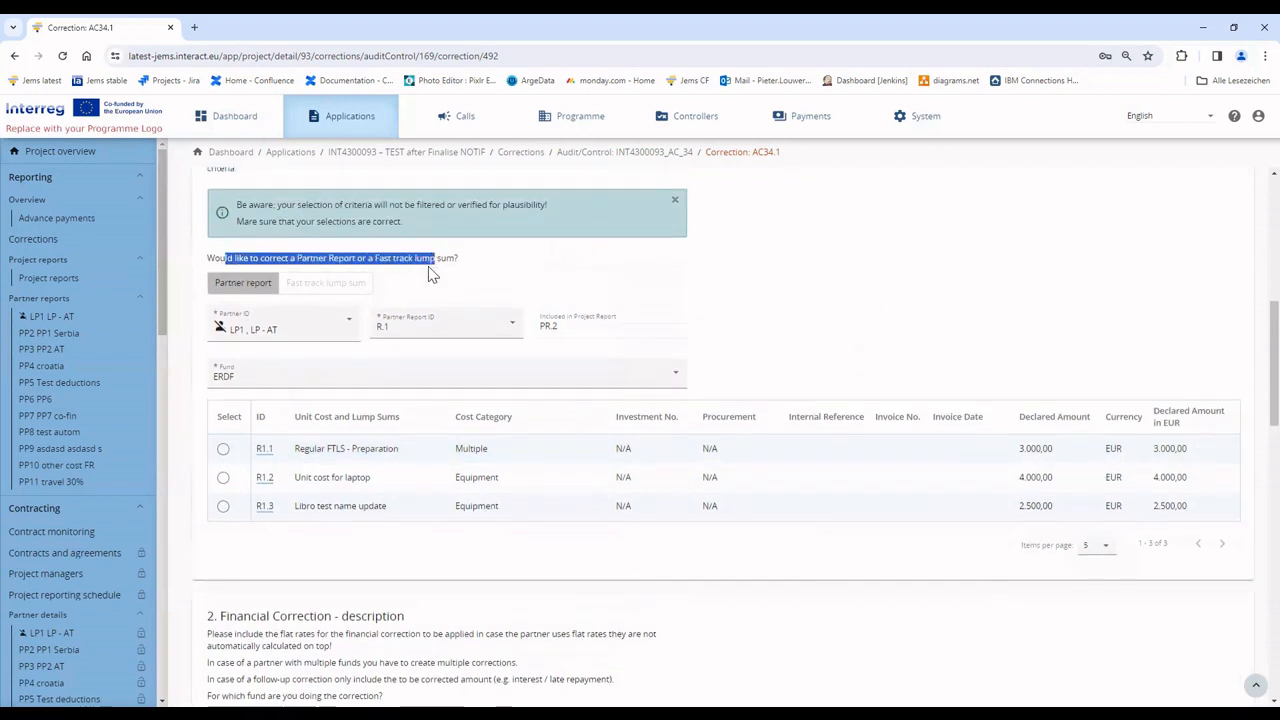
{"action": "left_click", "coordinate": [430, 262]}
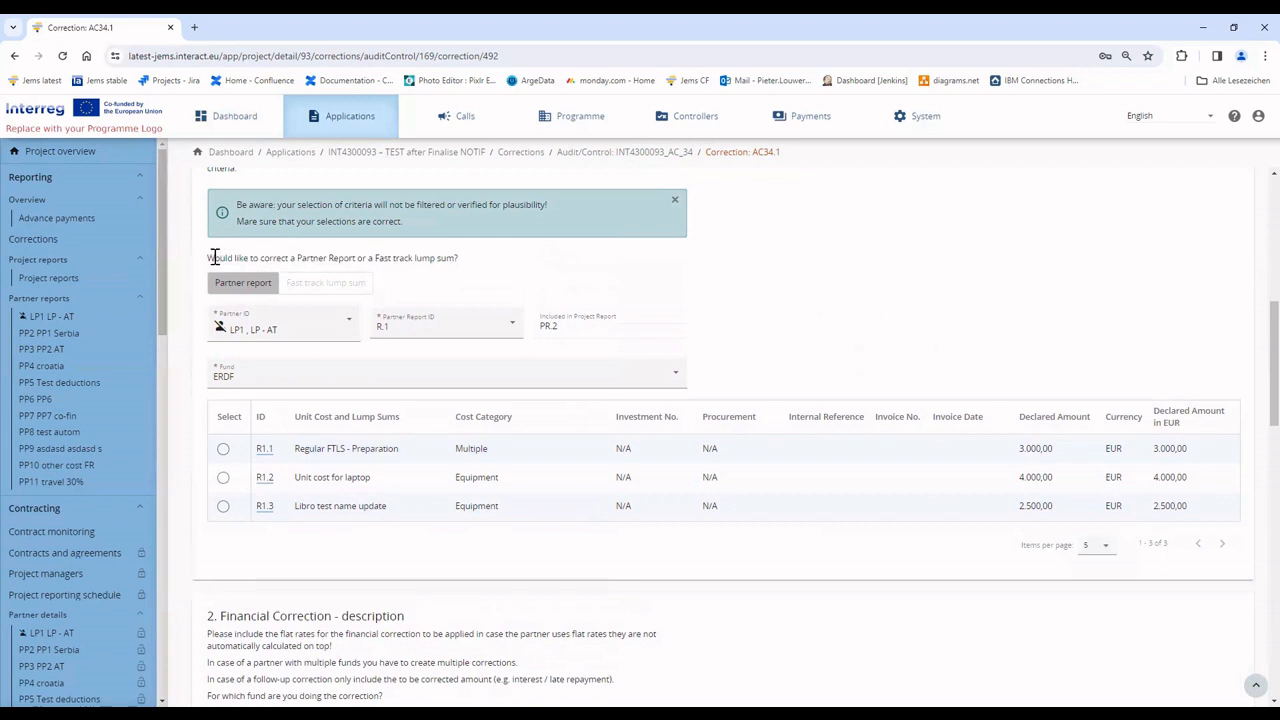
{"action": "left_click_drag", "start_coordinate": [214, 257], "coordinate": [385, 276]}
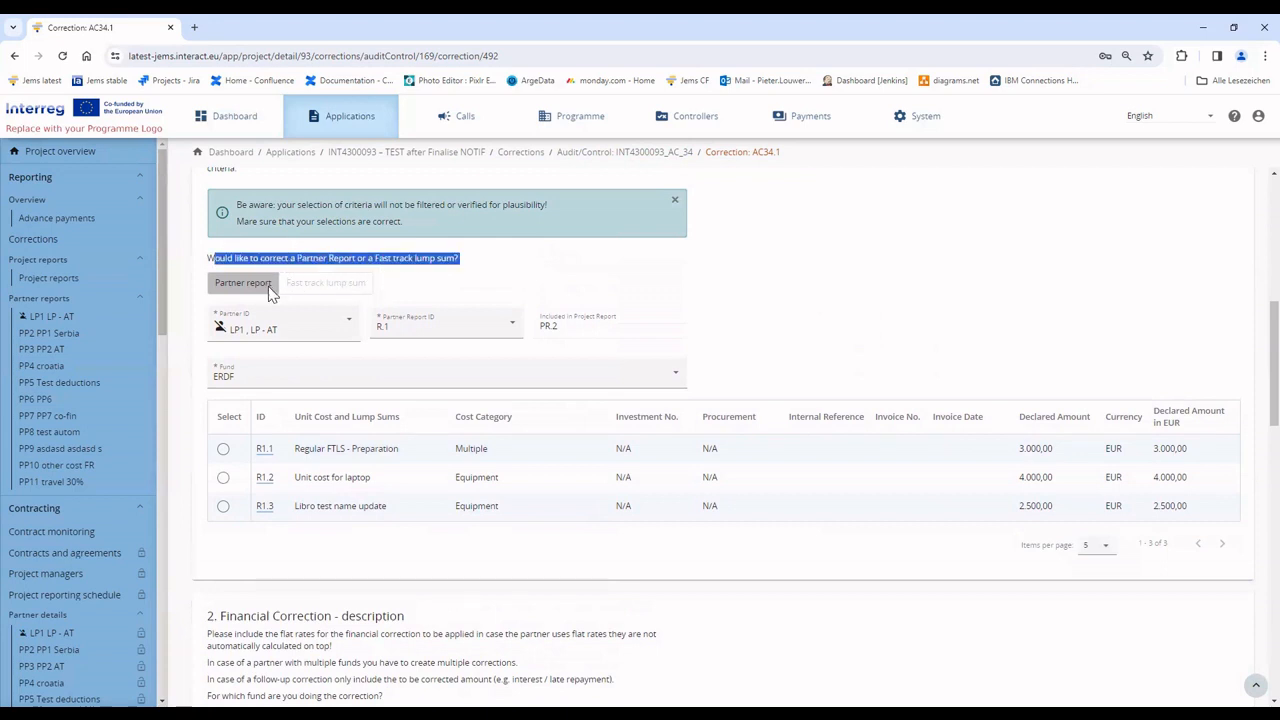
{"action": "left_click", "coordinate": [212, 259]}
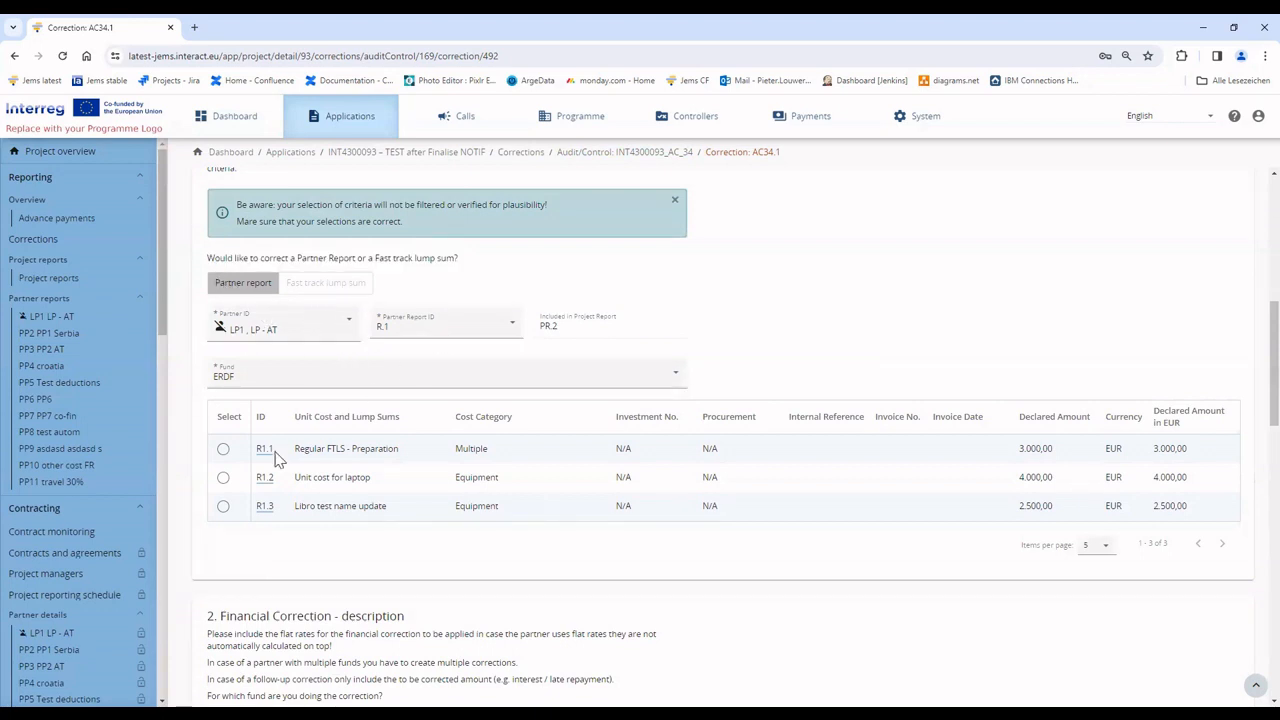
{"action": "left_click", "coordinate": [224, 450]}
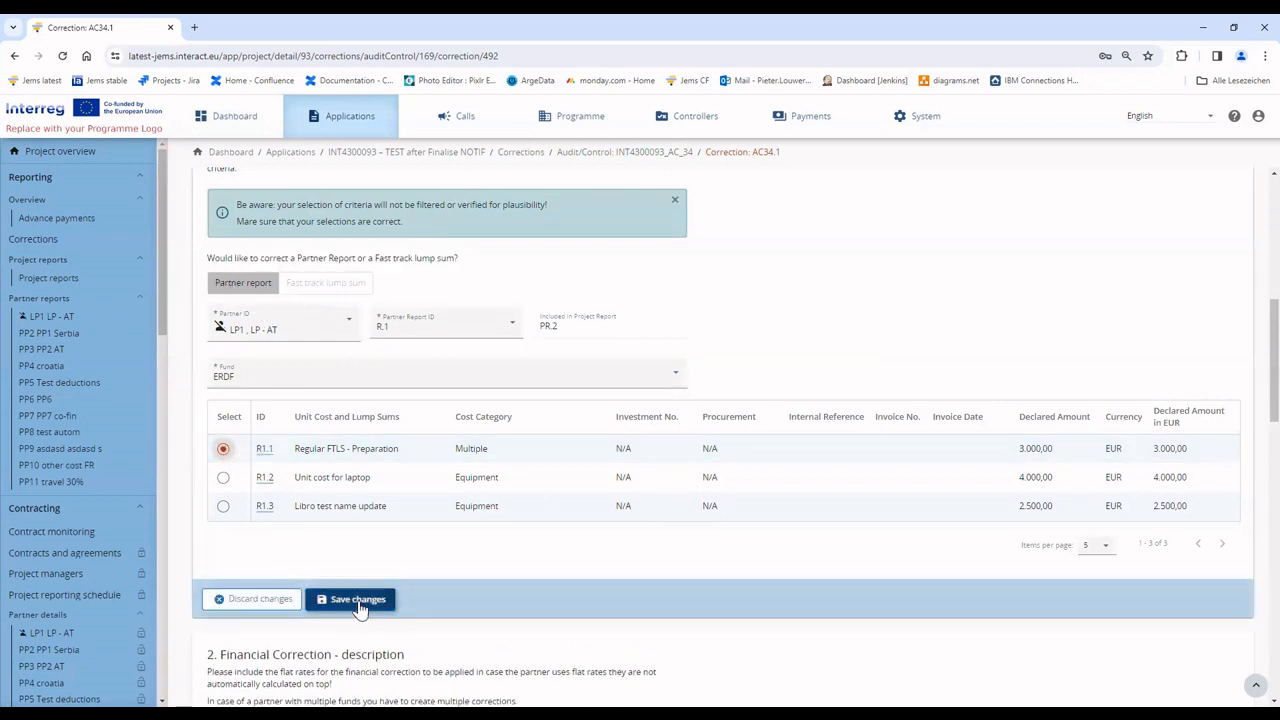
{"action": "left_click", "coordinate": [357, 600]}
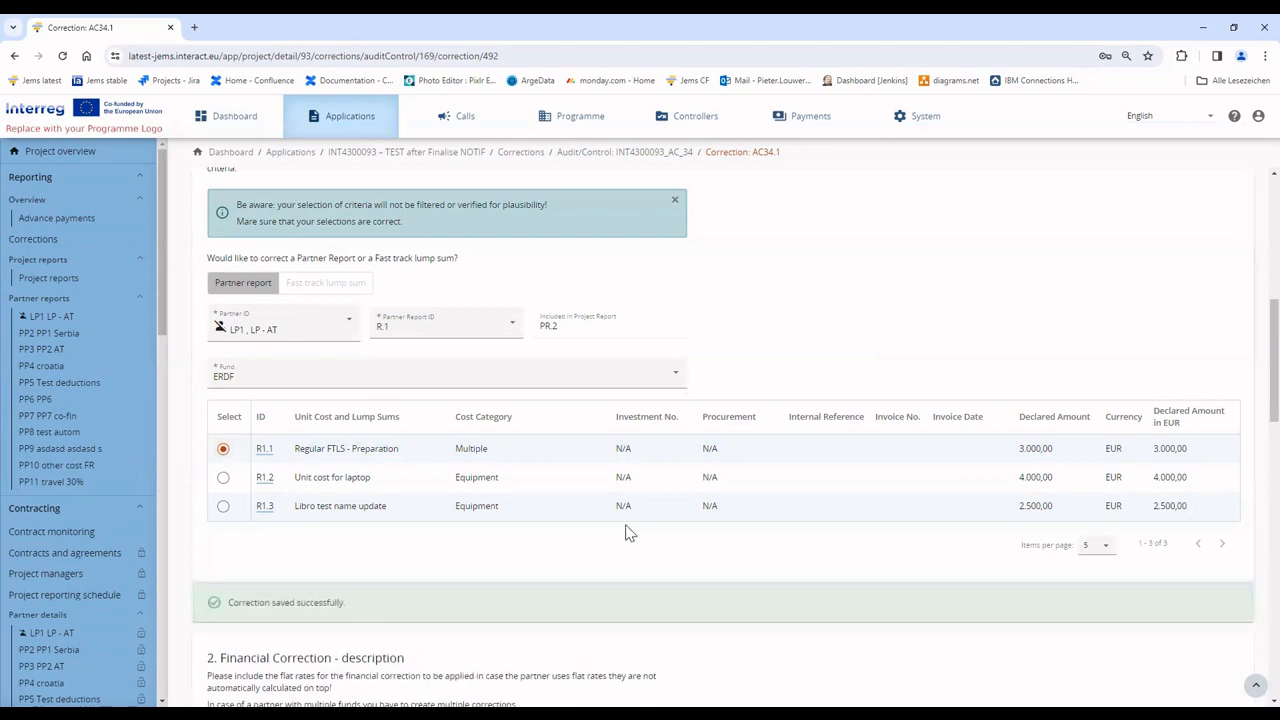
Enter correction amounts of 2.000,00 for the fund and 1.000,00 for the private contribution in the financial description
{"action": "scroll", "coordinate": [400, 535], "scroll_direction": "down", "scroll_amount": 3}
{"action": "scroll", "coordinate": [576, 357], "scroll_direction": "up", "scroll_amount": 1}
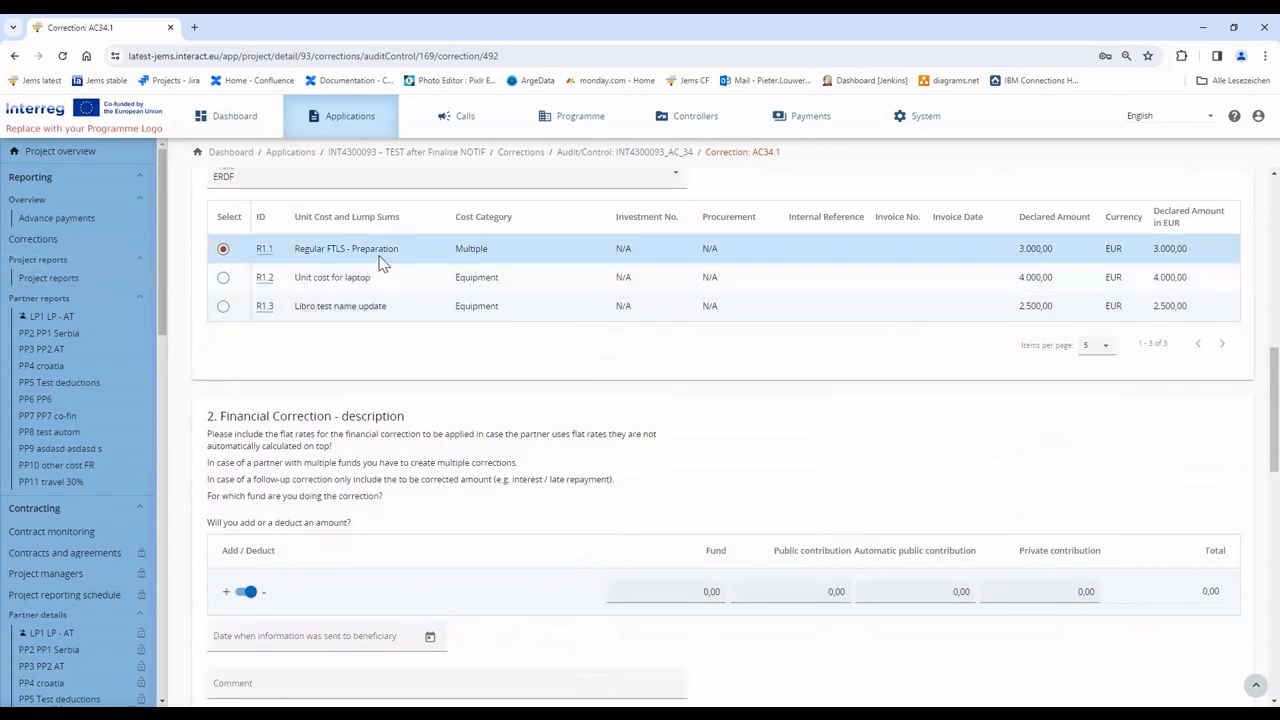
{"action": "scroll", "coordinate": [651, 549], "scroll_direction": "down", "scroll_amount": 1}
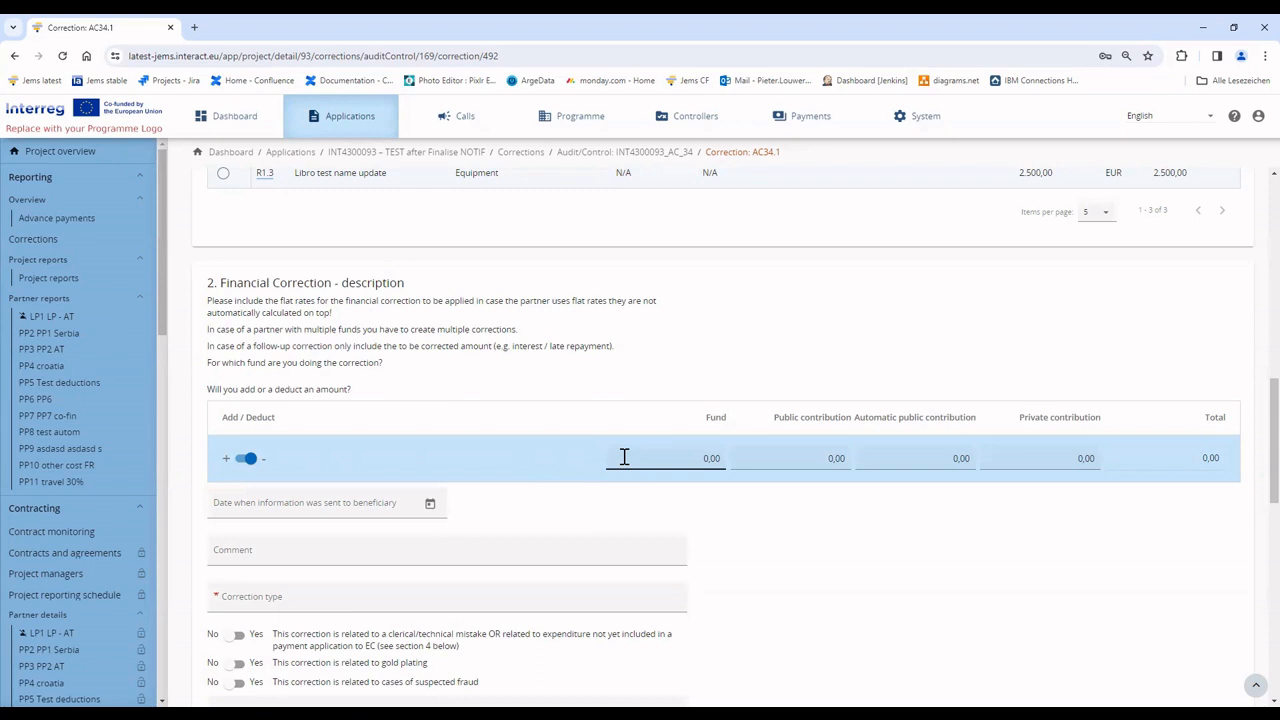
{"action": "left_click", "coordinate": [866, 359]}
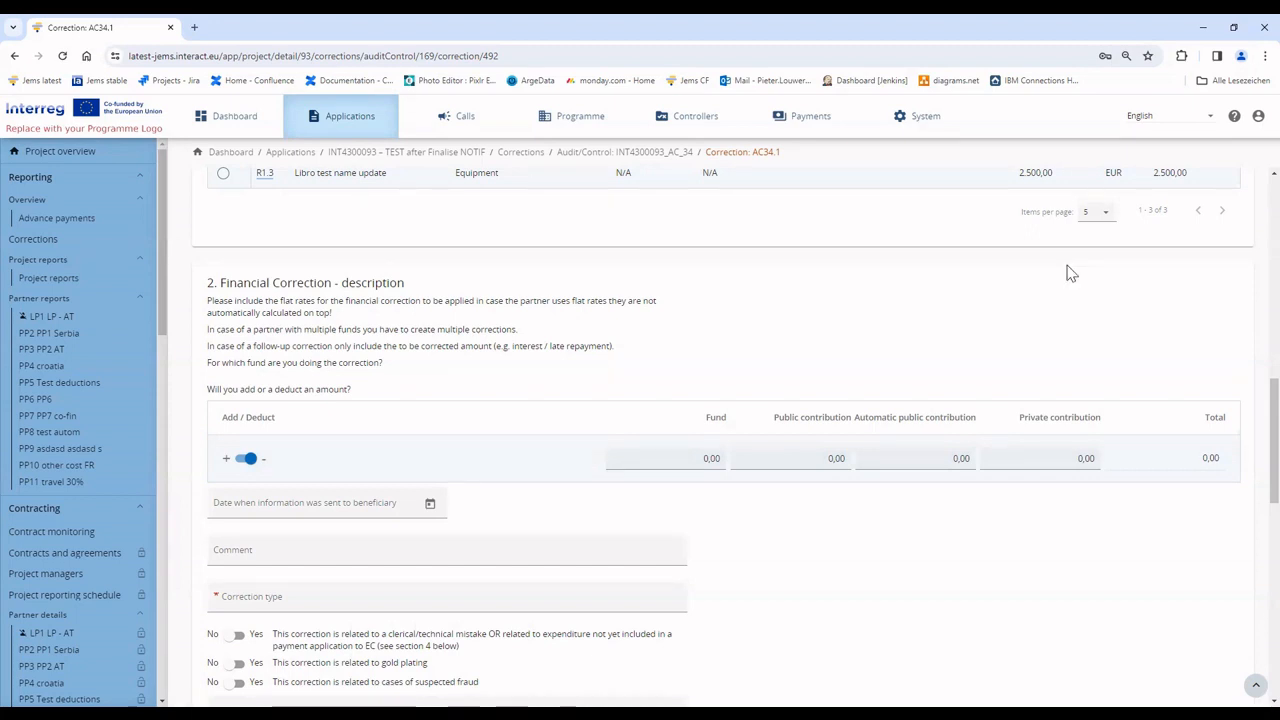
{"action": "scroll", "coordinate": [1070, 273], "scroll_direction": "up", "scroll_amount": 2}
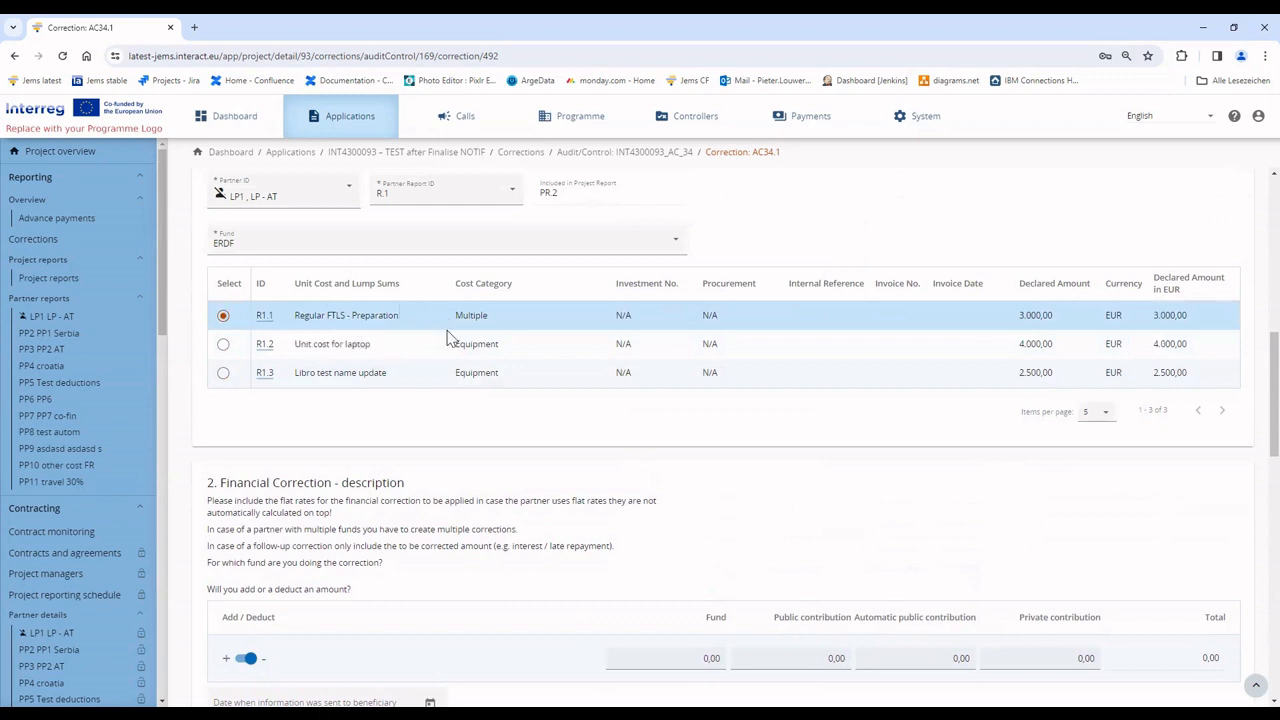
{"action": "scroll", "coordinate": [447, 337], "scroll_direction": "down", "scroll_amount": 1}
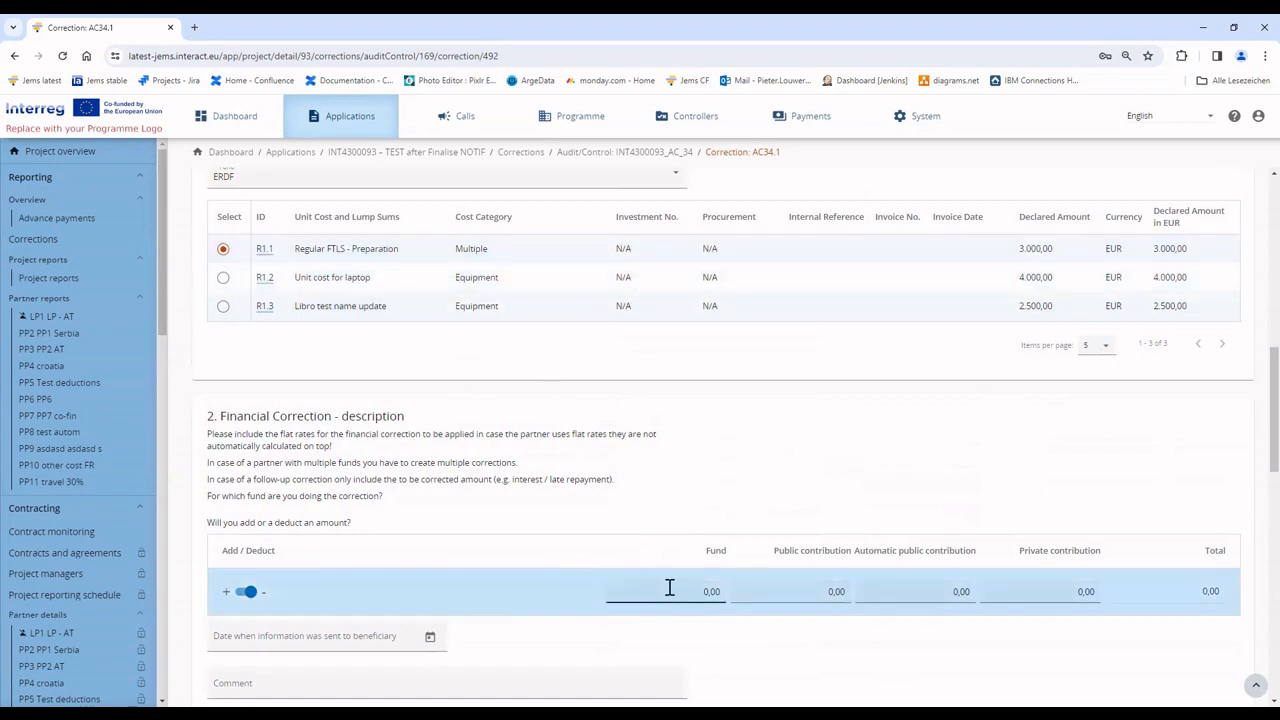
{"action": "left_click", "coordinate": [704, 591]}
{"action": "type", "text": "2000"}
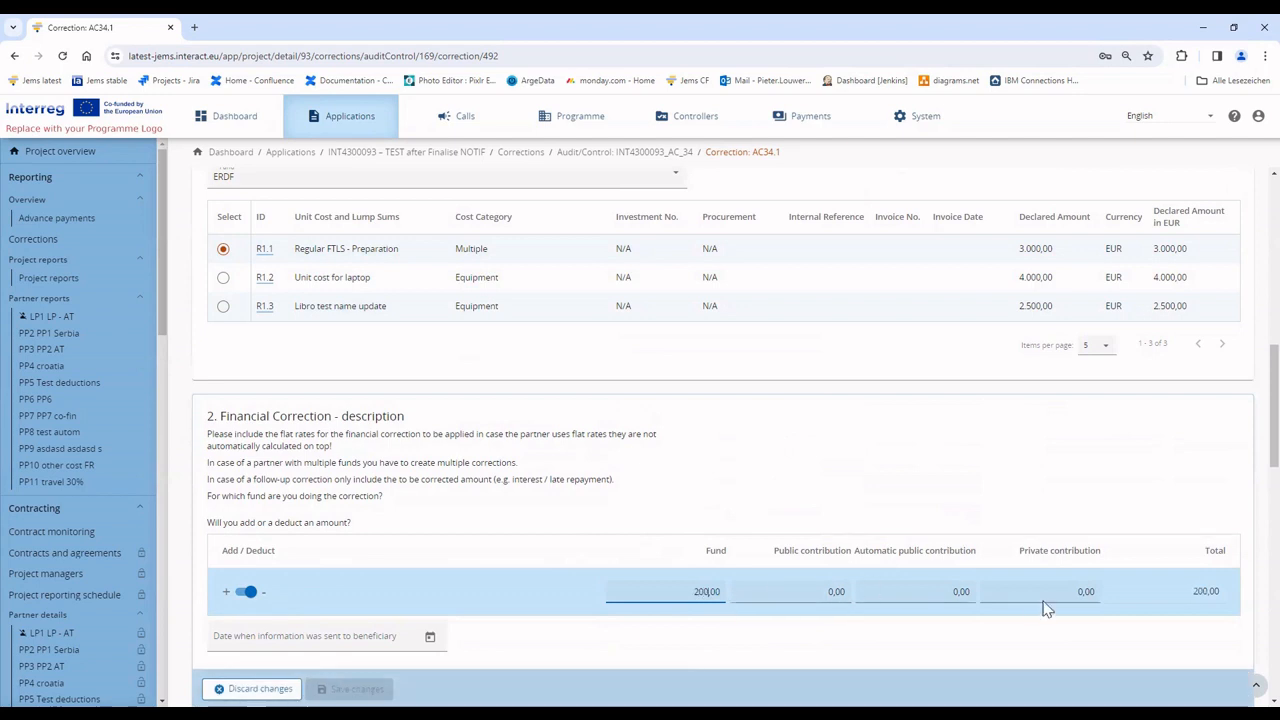
{"action": "left_click", "coordinate": [1043, 591]}
{"action": "type", "text": "1.000"}
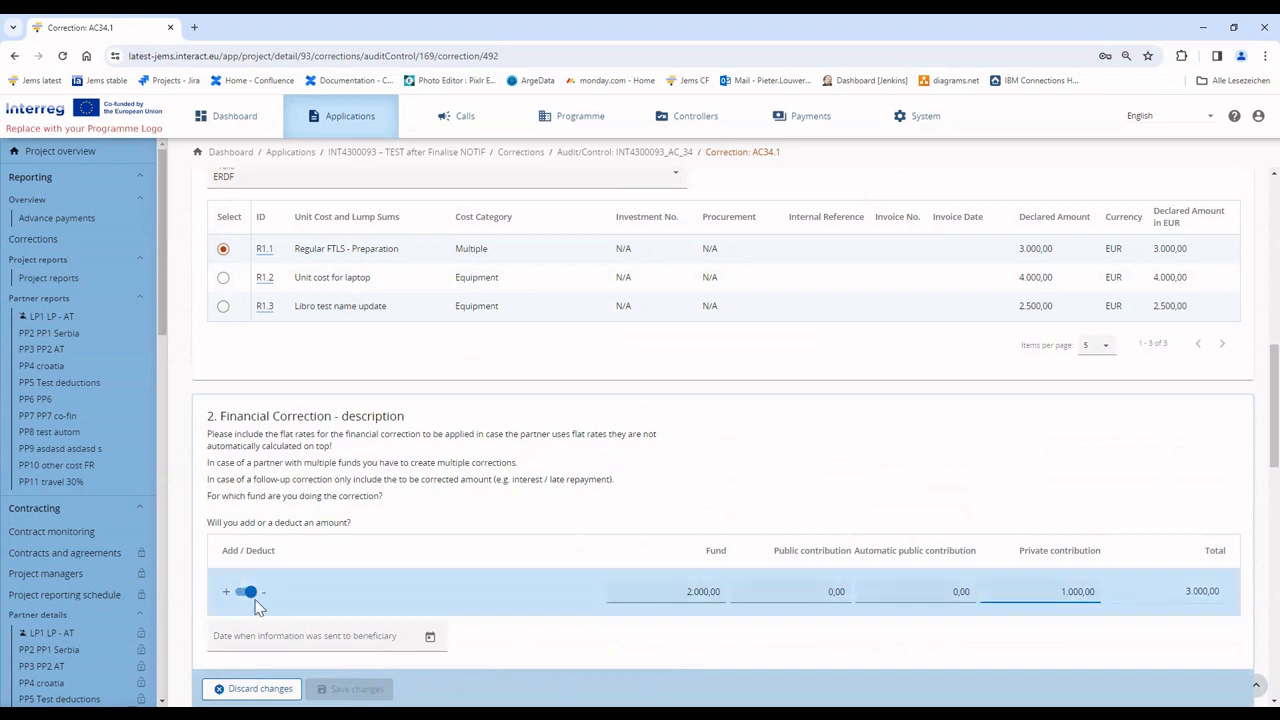
Set the date when information was sent to the beneficiary to 3/28/2024
{"action": "scroll", "coordinate": [340, 540], "scroll_direction": "down", "scroll_amount": 2}
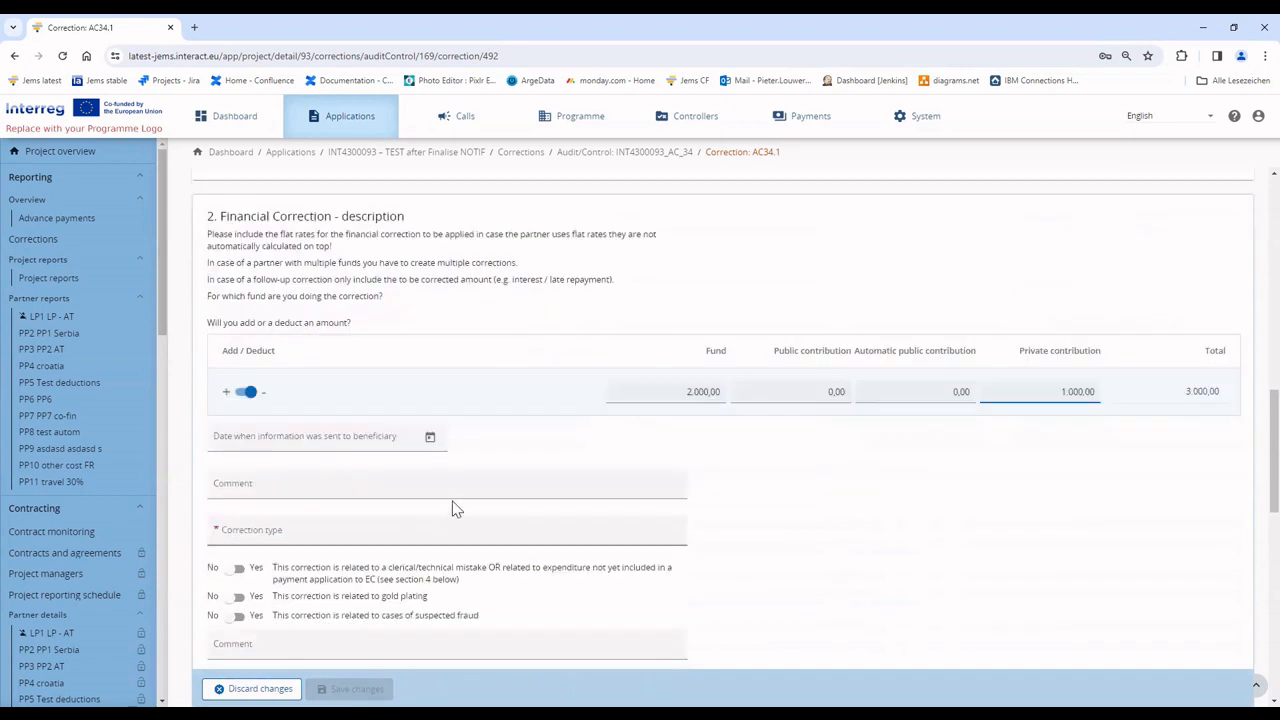
{"action": "left_click", "coordinate": [430, 438]}
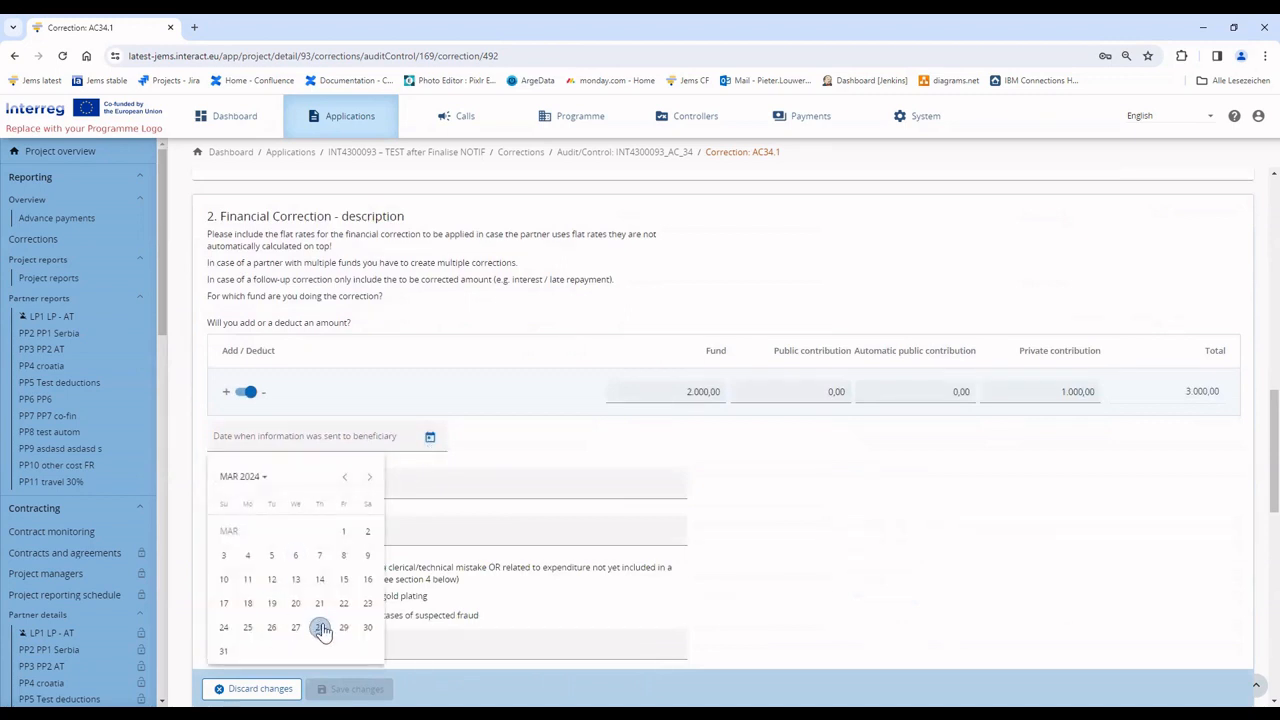
{"action": "left_click", "coordinate": [320, 628]}
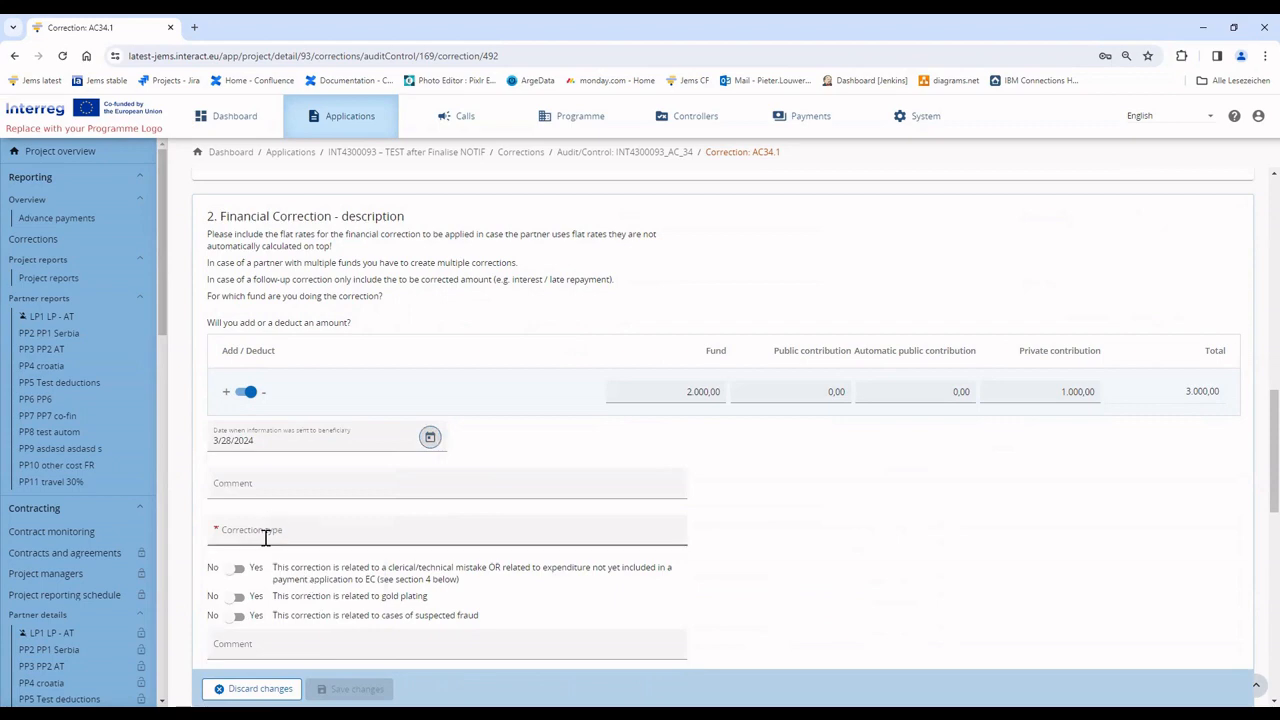
Set the correction type to 13.2 Non-compliance with the Charter of Fundamental Rights of the European Union, and save the financial description
{"action": "left_click", "coordinate": [263, 534]}
{"action": "scroll", "coordinate": [329, 600], "scroll_direction": "down", "scroll_amount": 7}
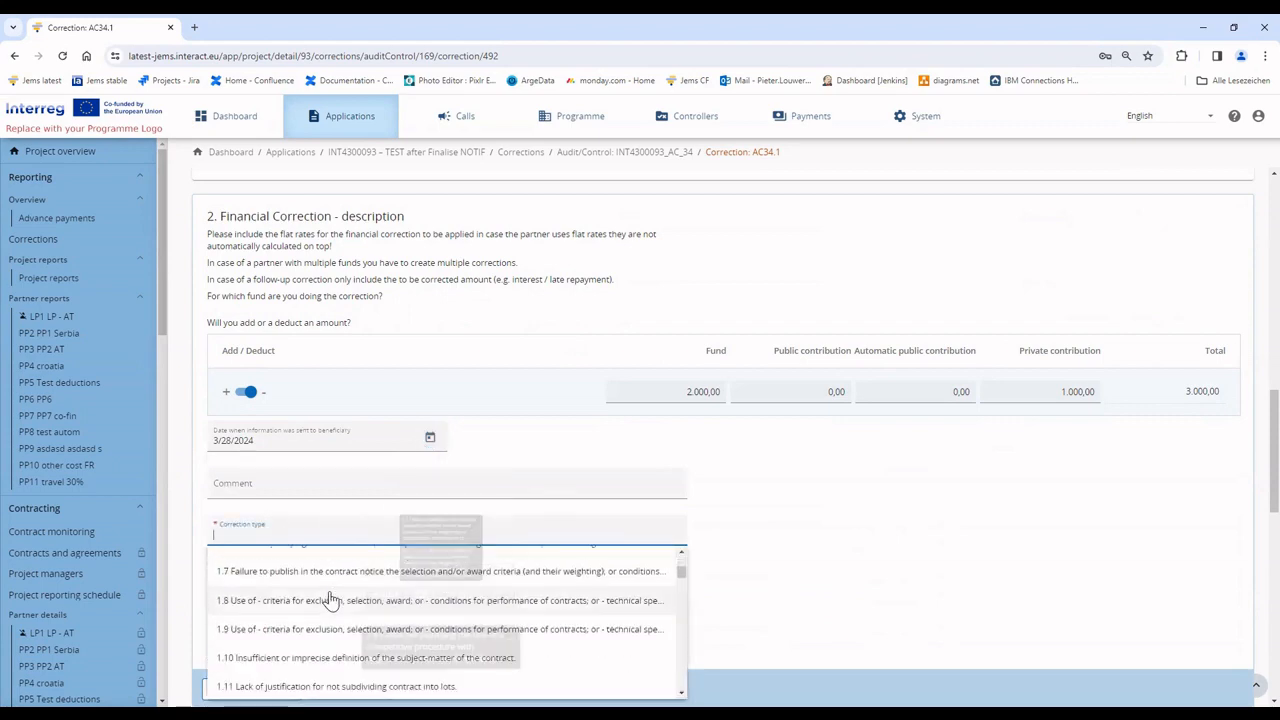
{"action": "scroll", "coordinate": [390, 638], "scroll_direction": "down", "scroll_amount": 10}
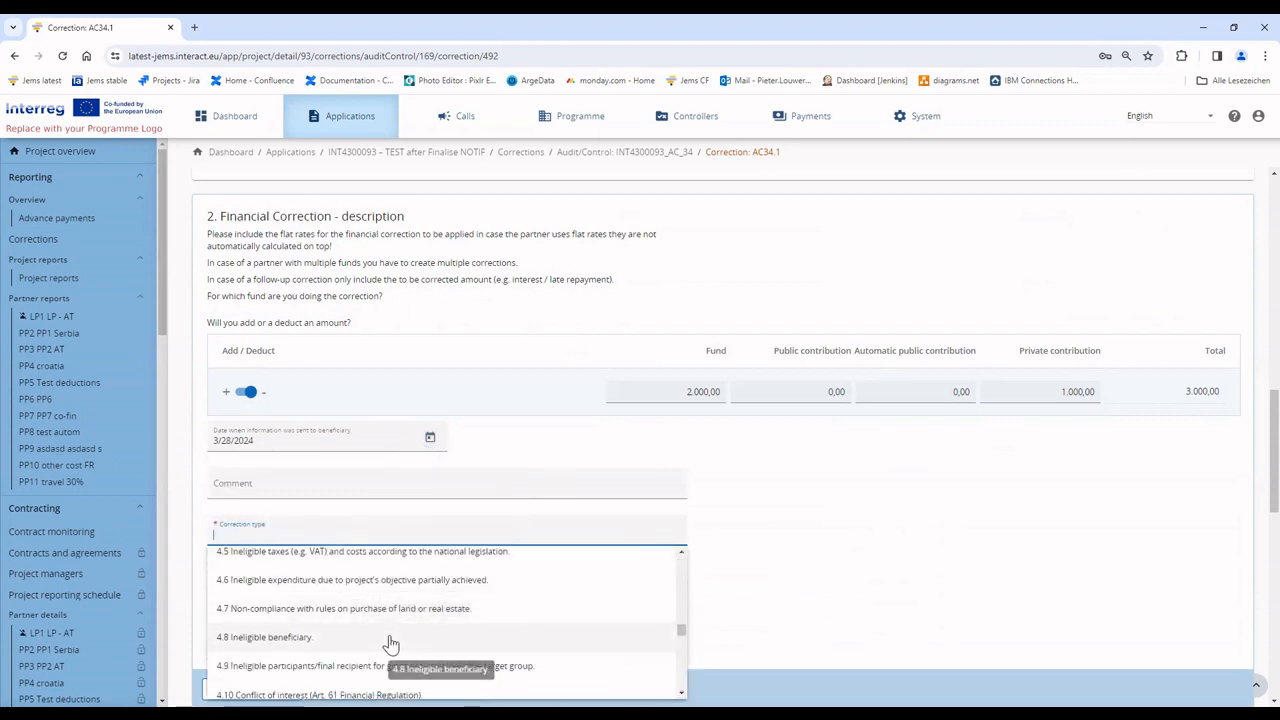
{"action": "scroll", "coordinate": [390, 648], "scroll_direction": "down", "scroll_amount": 10}
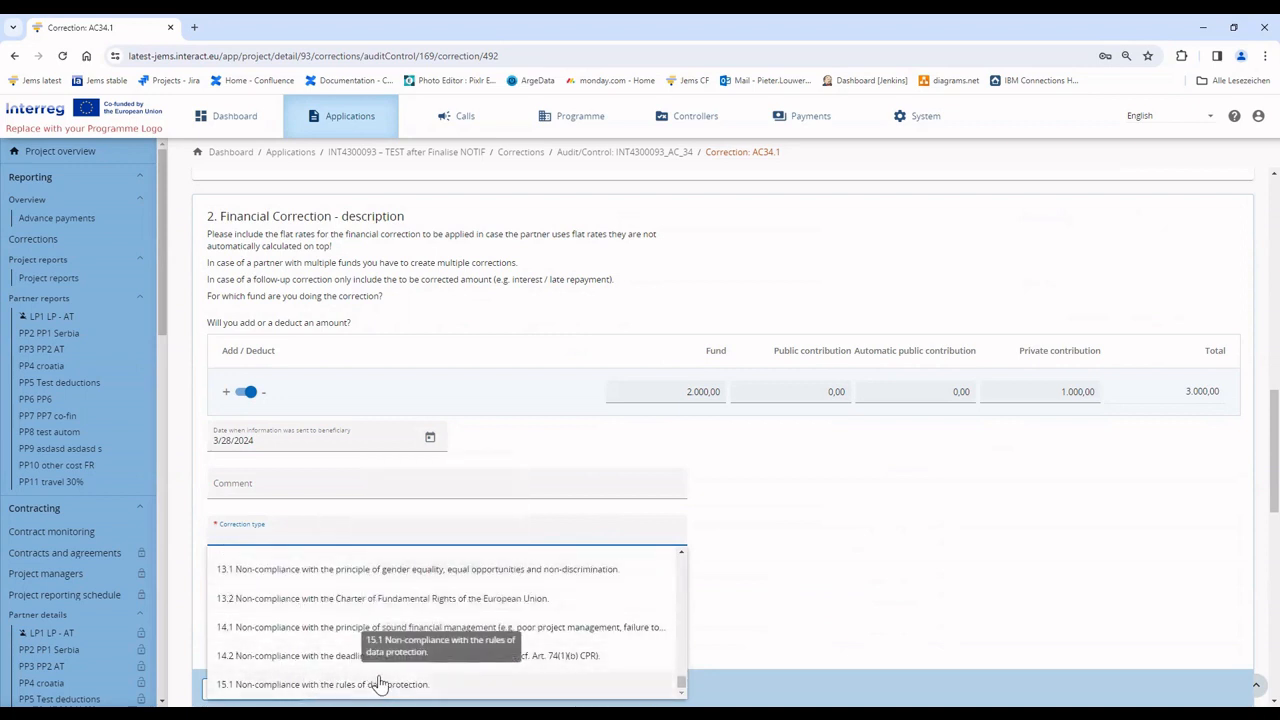
{"action": "left_click", "coordinate": [486, 600]}
{"action": "scroll", "coordinate": [315, 510], "scroll_direction": "down", "scroll_amount": 2}
{"action": "left_click", "coordinate": [352, 571]}
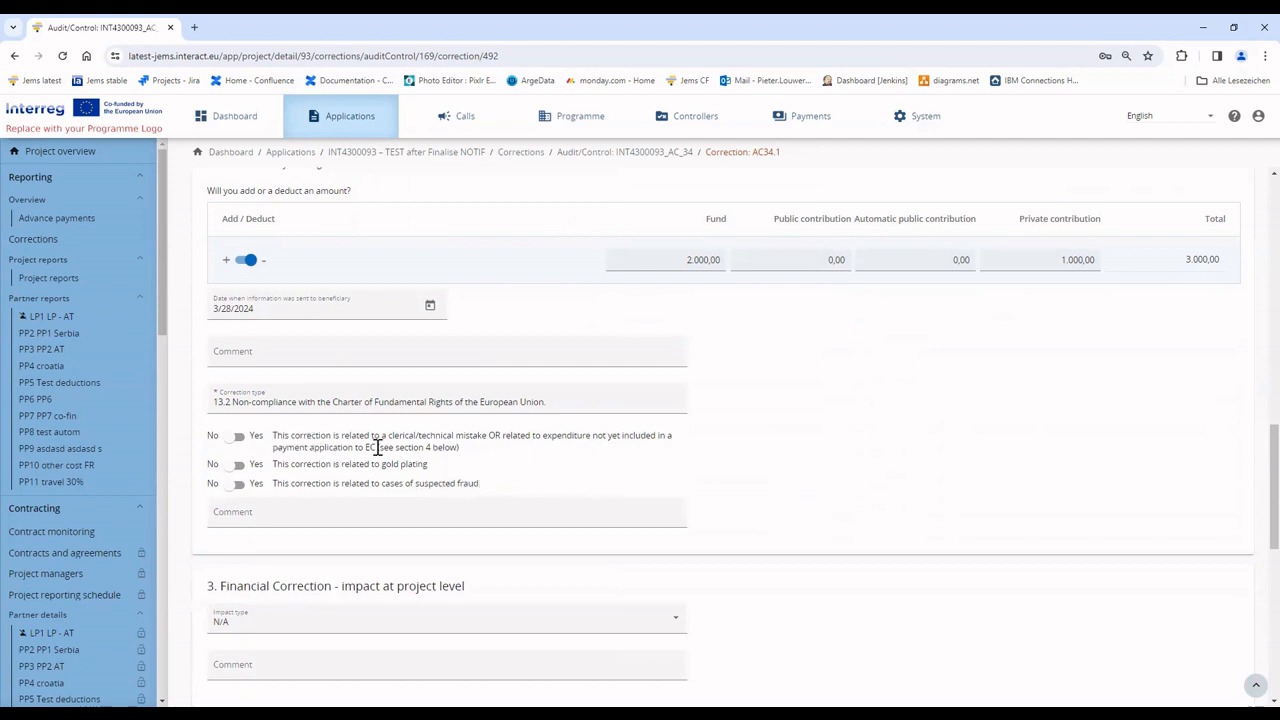
Mark the correction as related to a clerical/technical mistake or to expenditure not yet included in a payment application to EC
{"action": "left_click_drag", "start_coordinate": [458, 447], "coordinate": [273, 437]}
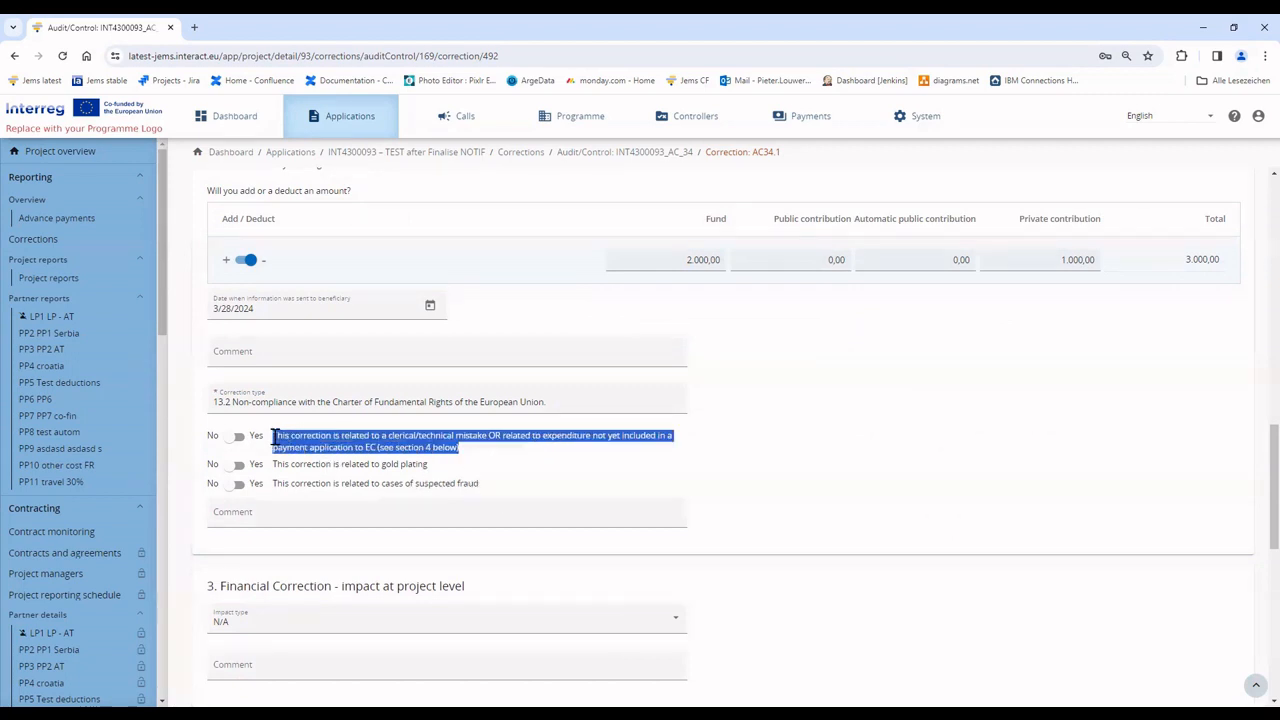
{"action": "left_click", "coordinate": [337, 468]}
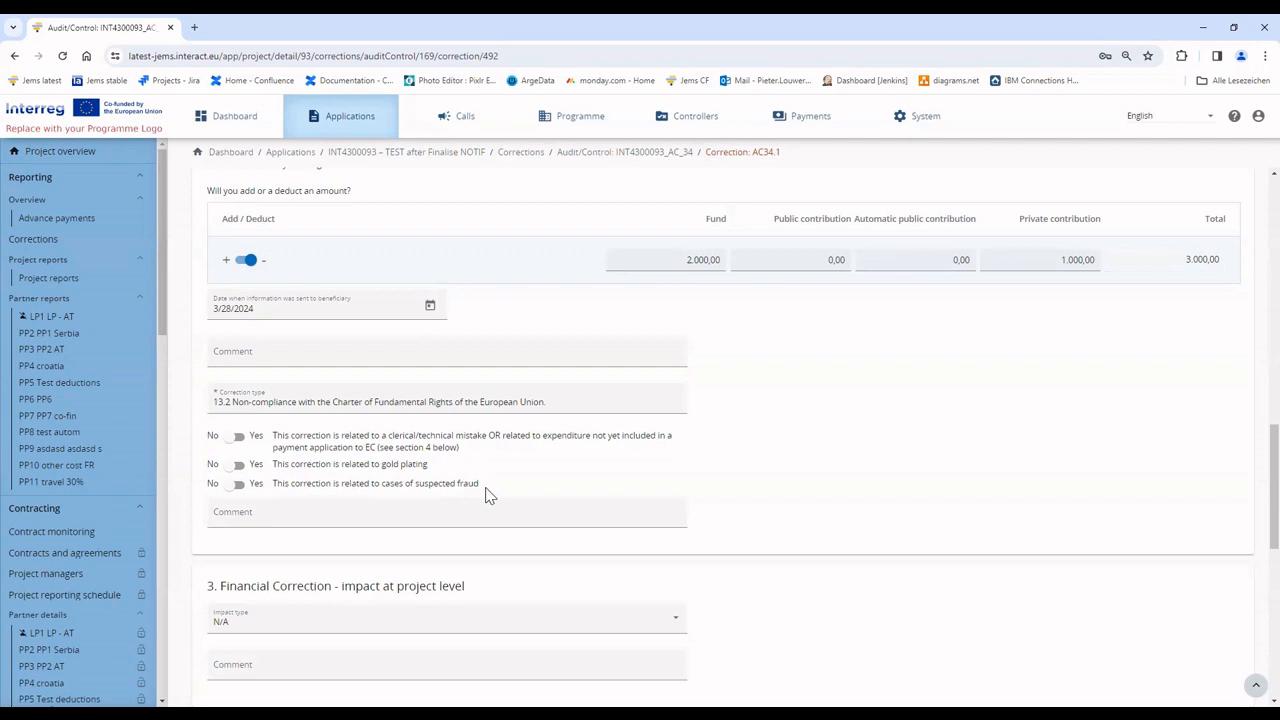
{"action": "left_click_drag", "start_coordinate": [473, 484], "coordinate": [272, 484]}
{"action": "left_click", "coordinate": [275, 481]}
{"action": "left_click", "coordinate": [236, 439]}
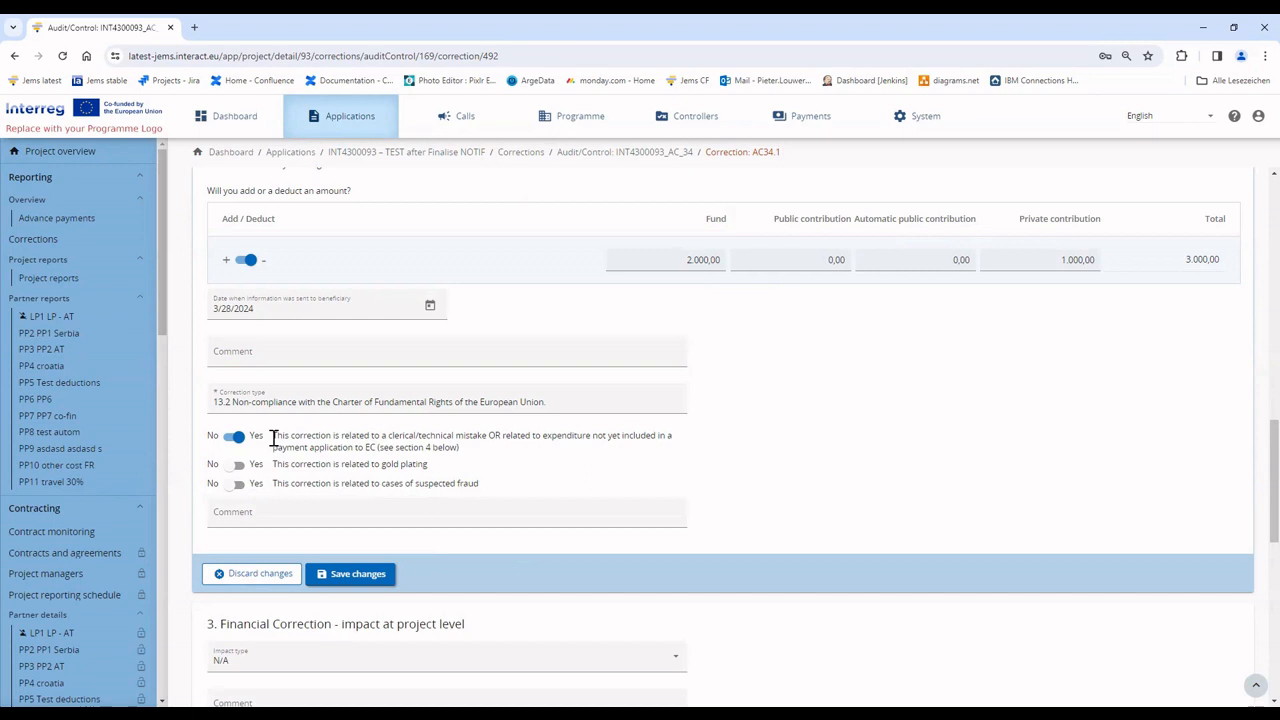
{"action": "left_click_drag", "start_coordinate": [273, 440], "coordinate": [493, 434]}
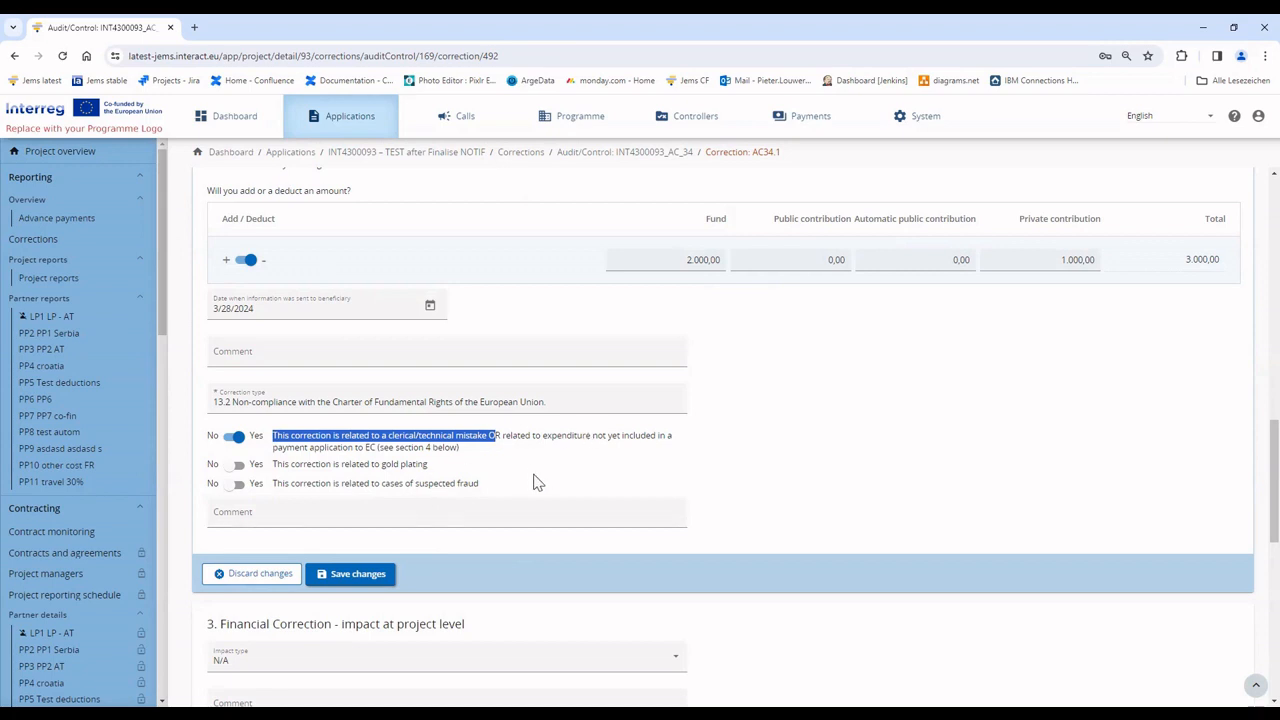
Review the linked cost items and the EC declaration details in the measures at programme level
{"action": "scroll", "coordinate": [531, 480], "scroll_direction": "down", "scroll_amount": 1}
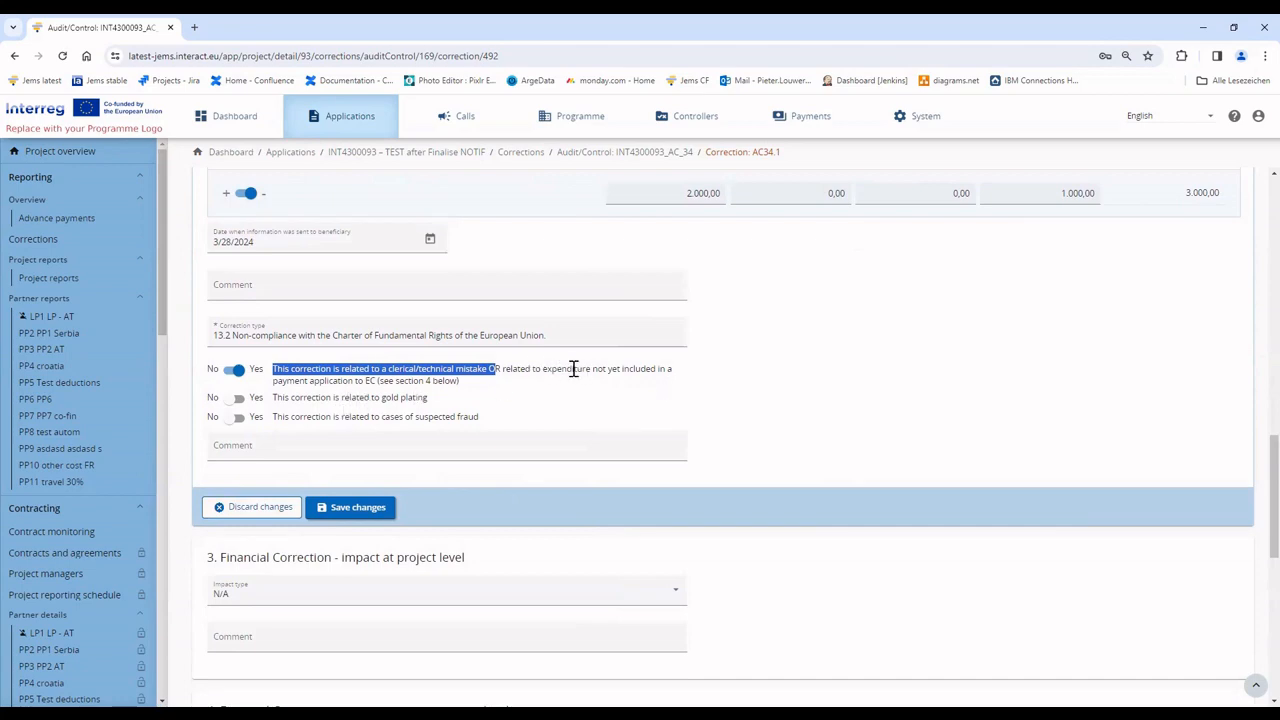
{"action": "scroll", "coordinate": [525, 437], "scroll_direction": "up", "scroll_amount": 5}
{"action": "scroll", "coordinate": [525, 437], "scroll_direction": "up", "scroll_amount": 1}
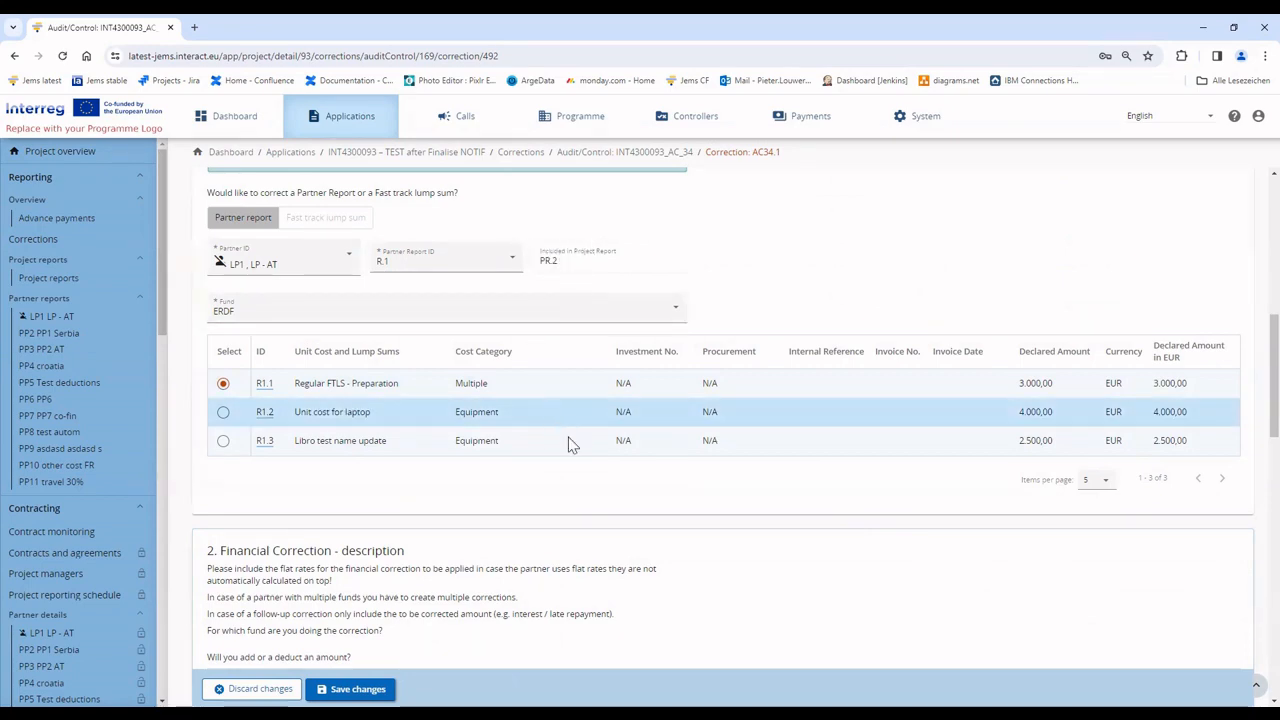
{"action": "scroll", "coordinate": [620, 470], "scroll_direction": "down", "scroll_amount": 8}
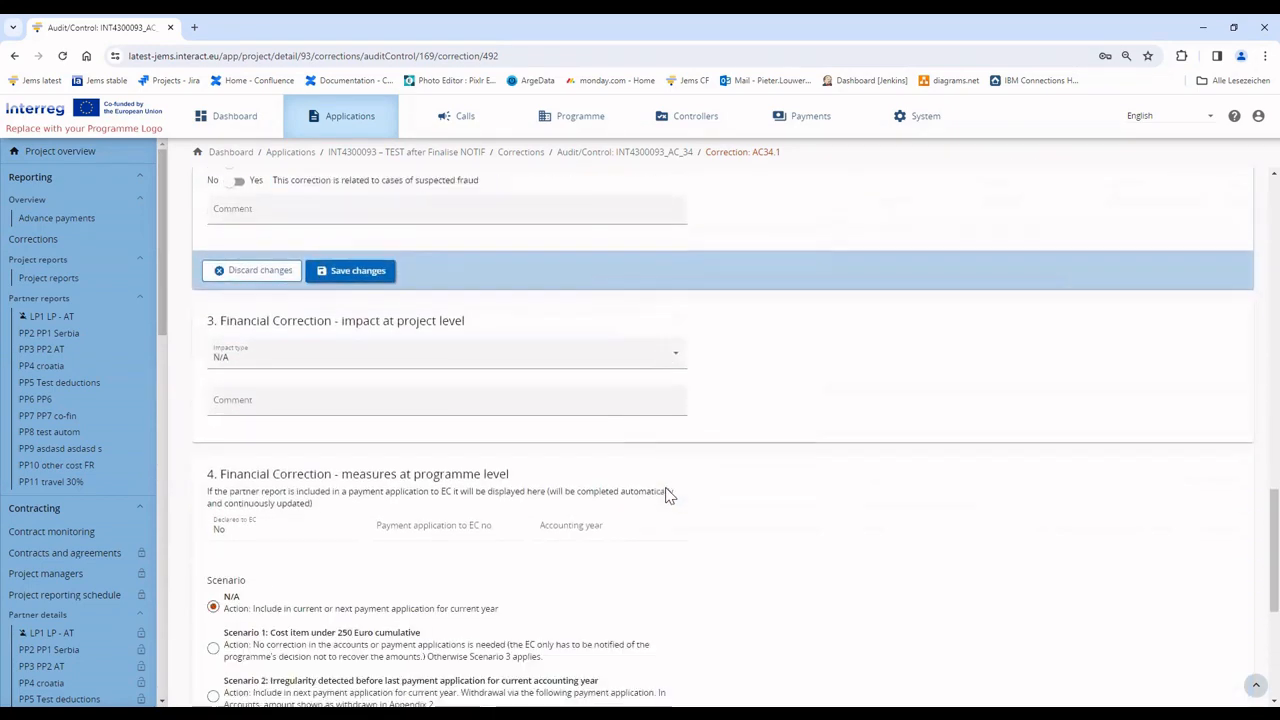
{"action": "scroll", "coordinate": [668, 494], "scroll_direction": "down", "scroll_amount": 2}
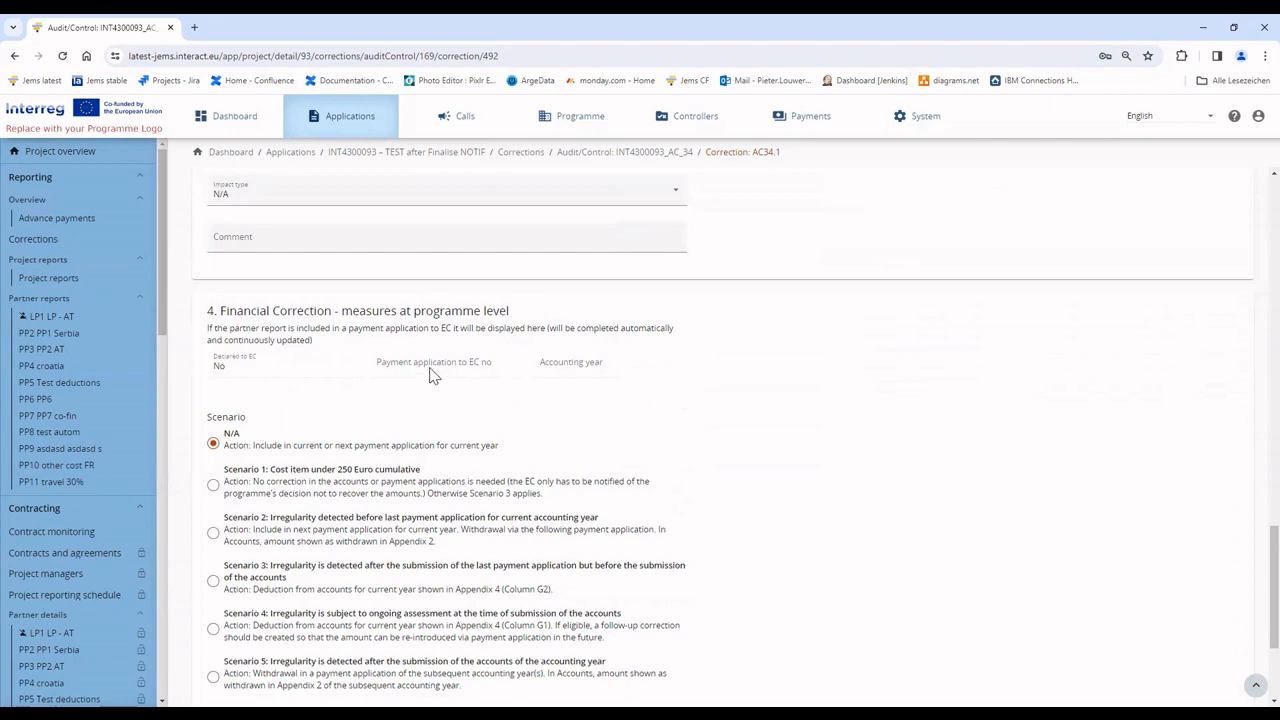
{"action": "scroll", "coordinate": [427, 375], "scroll_direction": "up", "scroll_amount": 5}
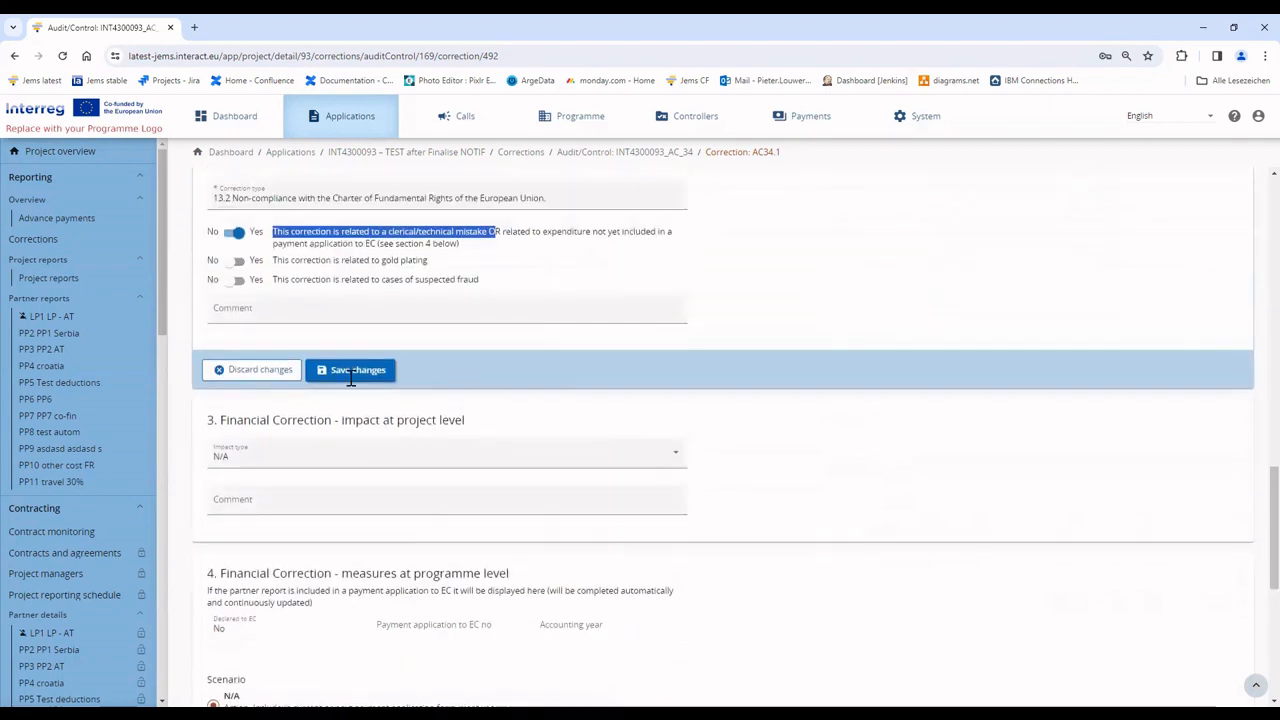
{"action": "scroll", "coordinate": [323, 372], "scroll_direction": "up", "scroll_amount": 7}
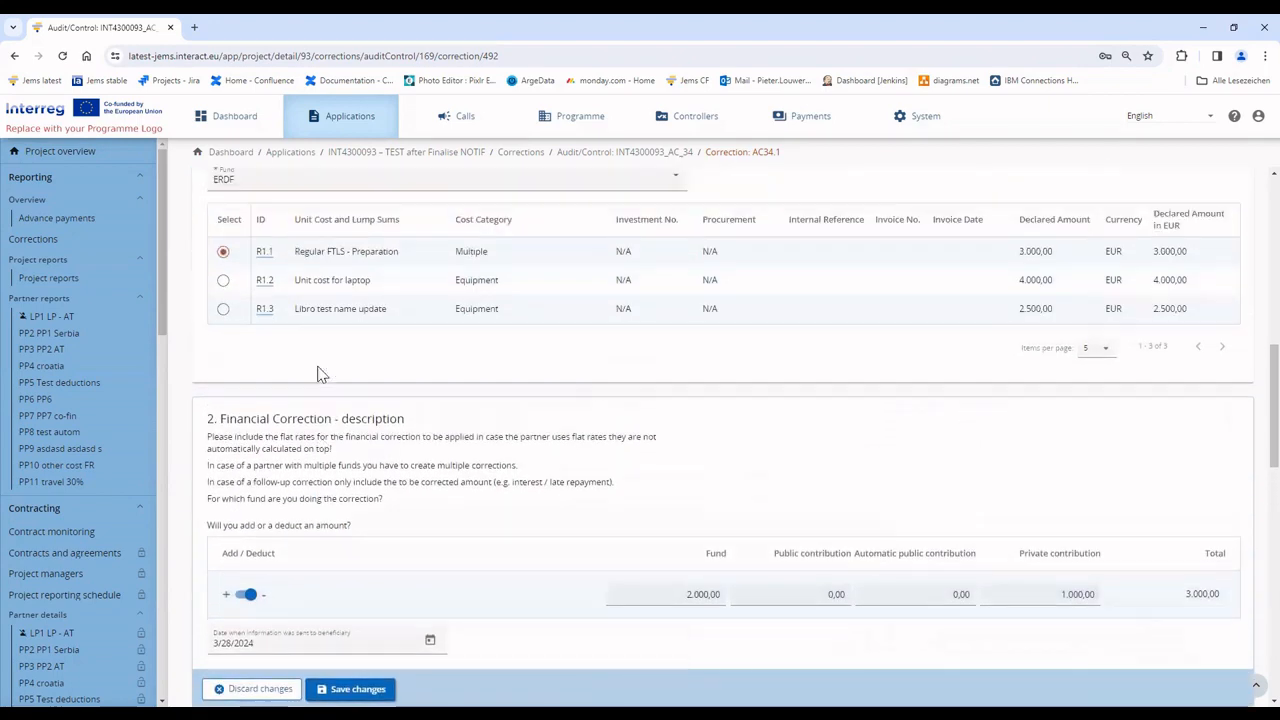
{"action": "scroll", "coordinate": [363, 371], "scroll_direction": "down", "scroll_amount": 5}
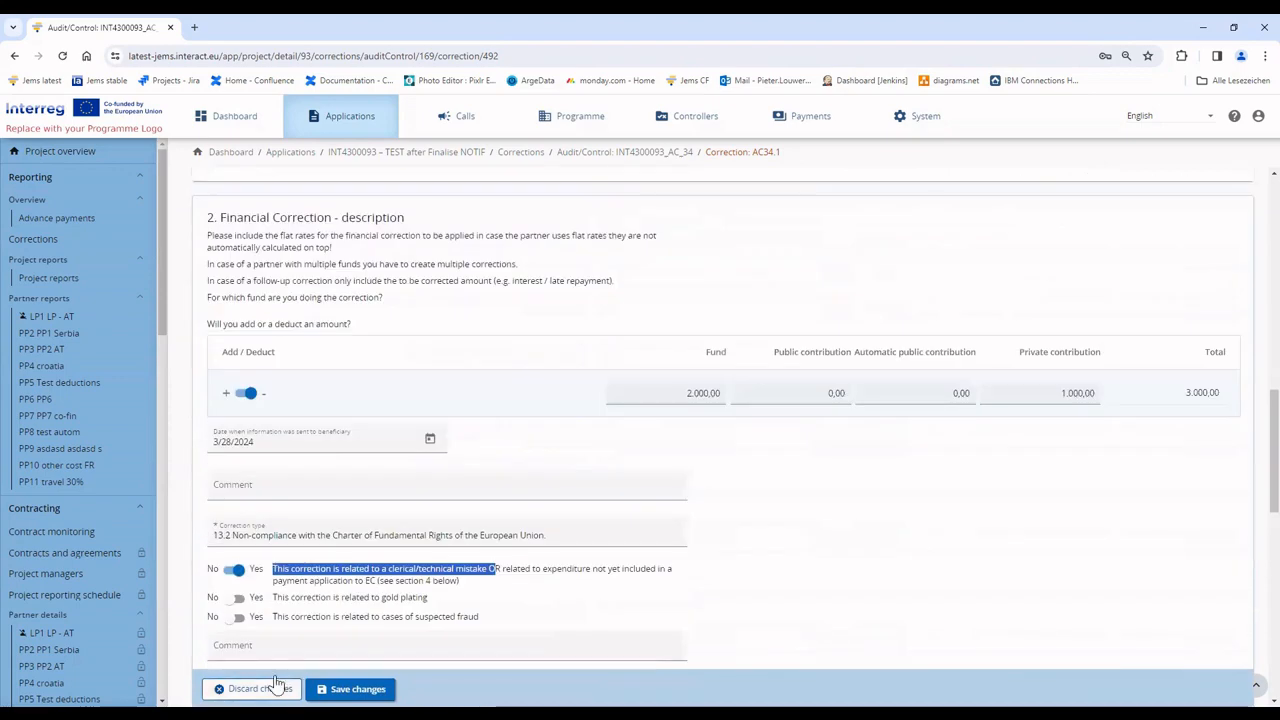
Change the correction's partner report for LP1 to R.14 and save the scope
{"action": "scroll", "coordinate": [517, 437], "scroll_direction": "up", "scroll_amount": 5}
{"action": "left_click", "coordinate": [437, 337]}
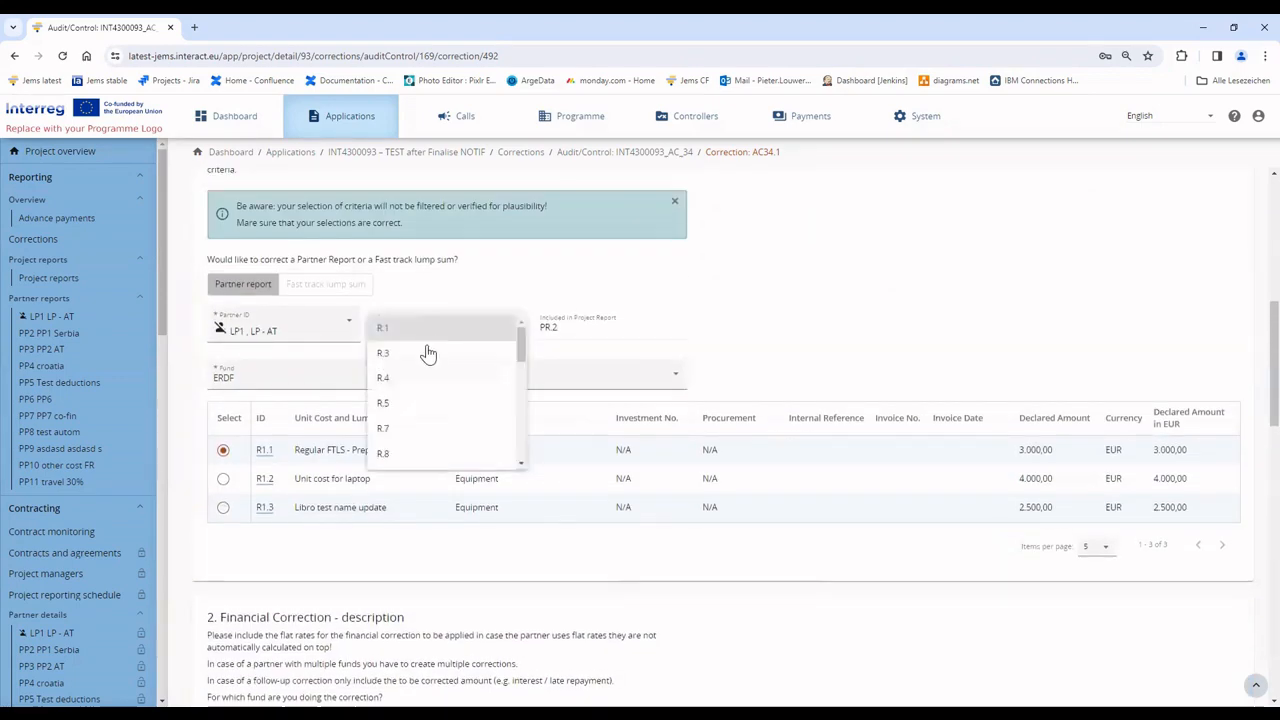
{"action": "left_click", "coordinate": [403, 374]}
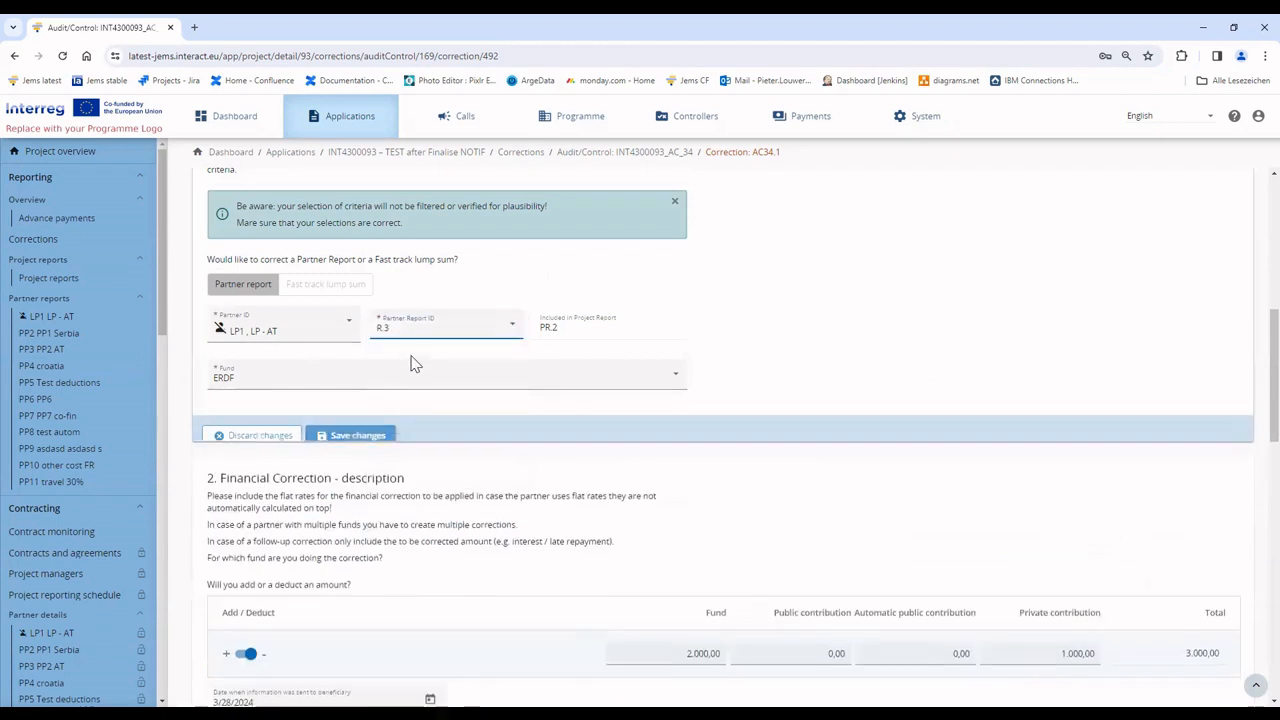
{"action": "left_click", "coordinate": [423, 334]}
{"action": "left_click", "coordinate": [414, 385]}
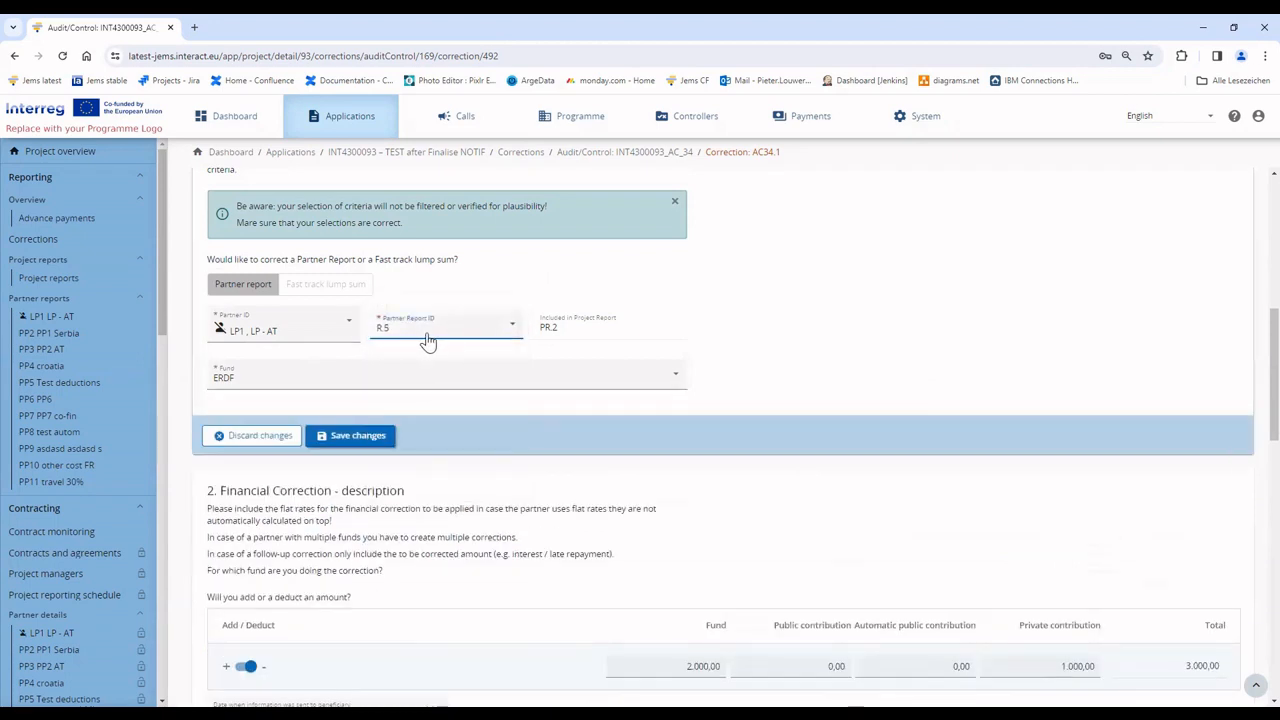
{"action": "left_click", "coordinate": [427, 341]}
{"action": "scroll", "coordinate": [423, 369], "scroll_direction": "down", "scroll_amount": 3}
{"action": "left_click", "coordinate": [412, 362]}
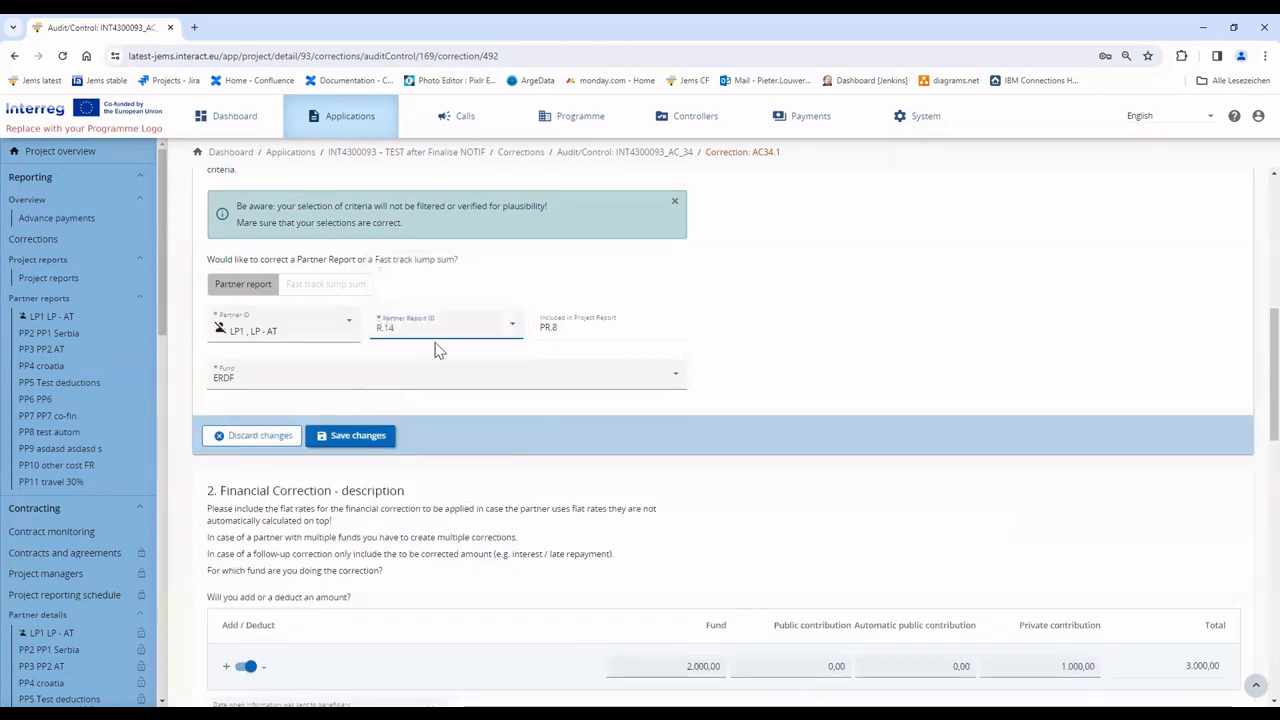
{"action": "left_click", "coordinate": [357, 436]}
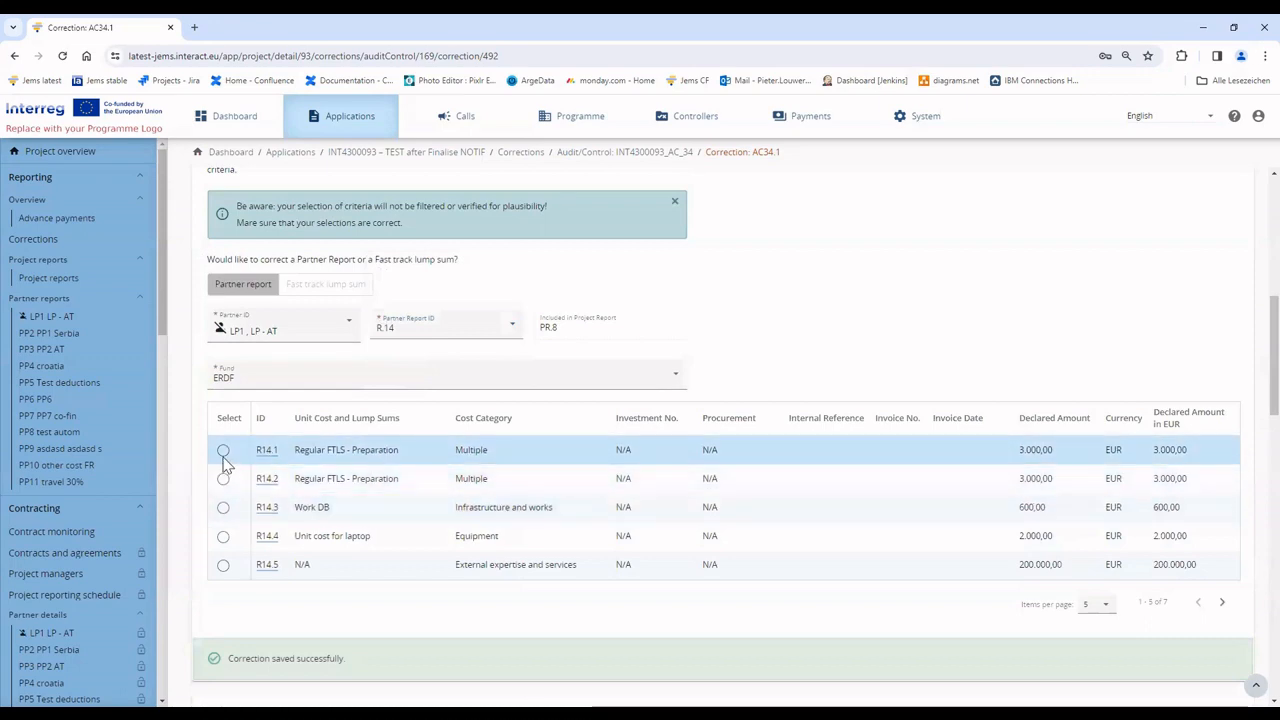
Link the correction to cost item R14.3, Work DB, save it, and check the measures at programme level
{"action": "left_click", "coordinate": [223, 507]}
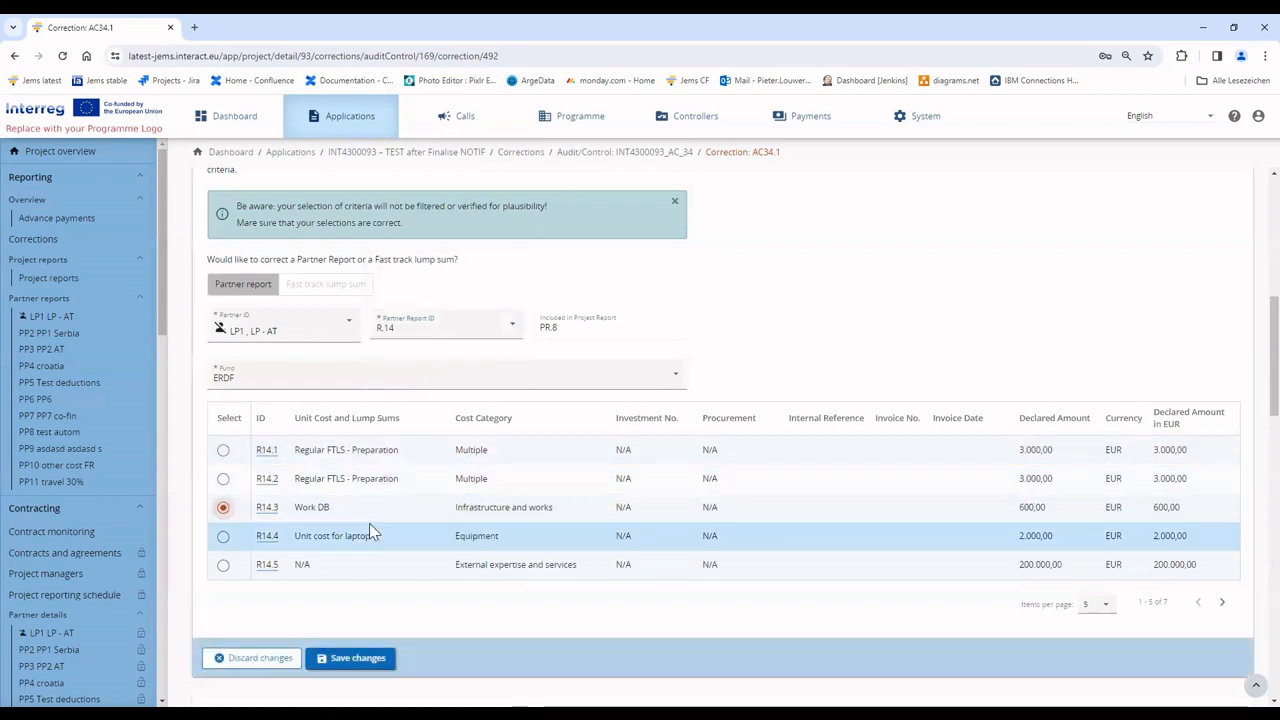
{"action": "left_click", "coordinate": [372, 657]}
{"action": "scroll", "coordinate": [449, 590], "scroll_direction": "down", "scroll_amount": 10}
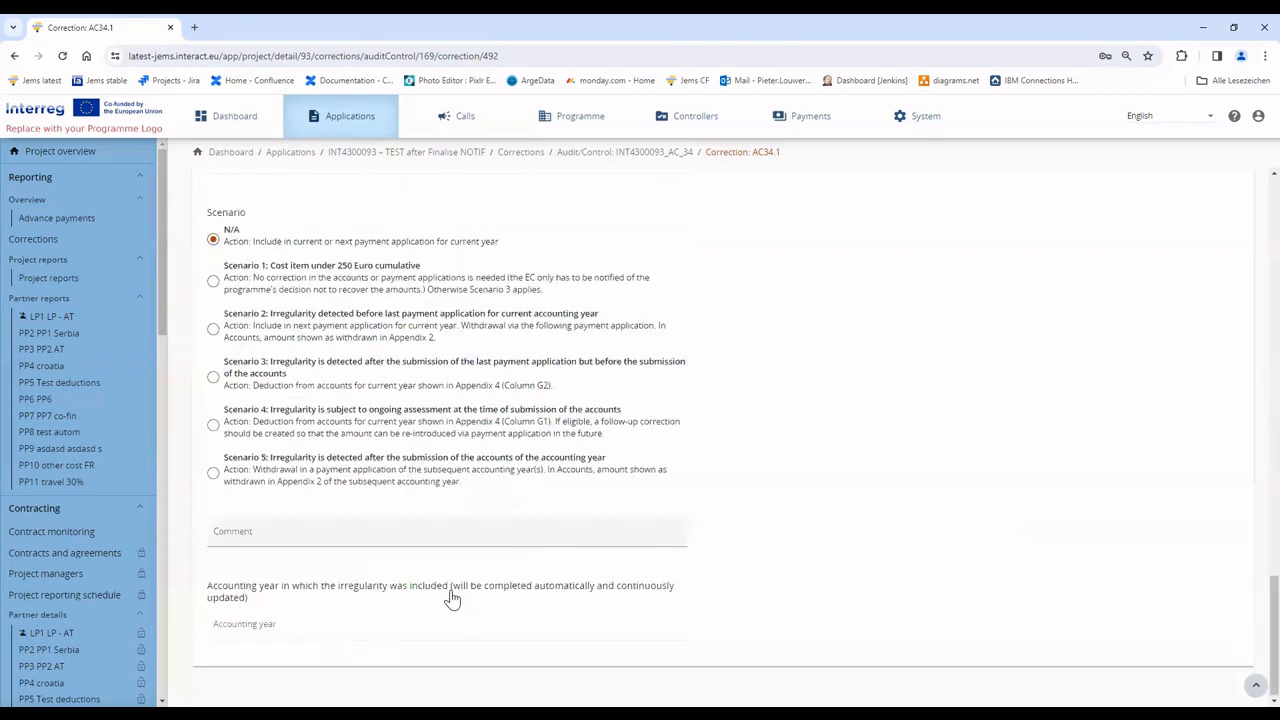
{"action": "scroll", "coordinate": [418, 575], "scroll_direction": "up", "scroll_amount": 3}
{"action": "scroll", "coordinate": [350, 420], "scroll_direction": "up", "scroll_amount": 8}
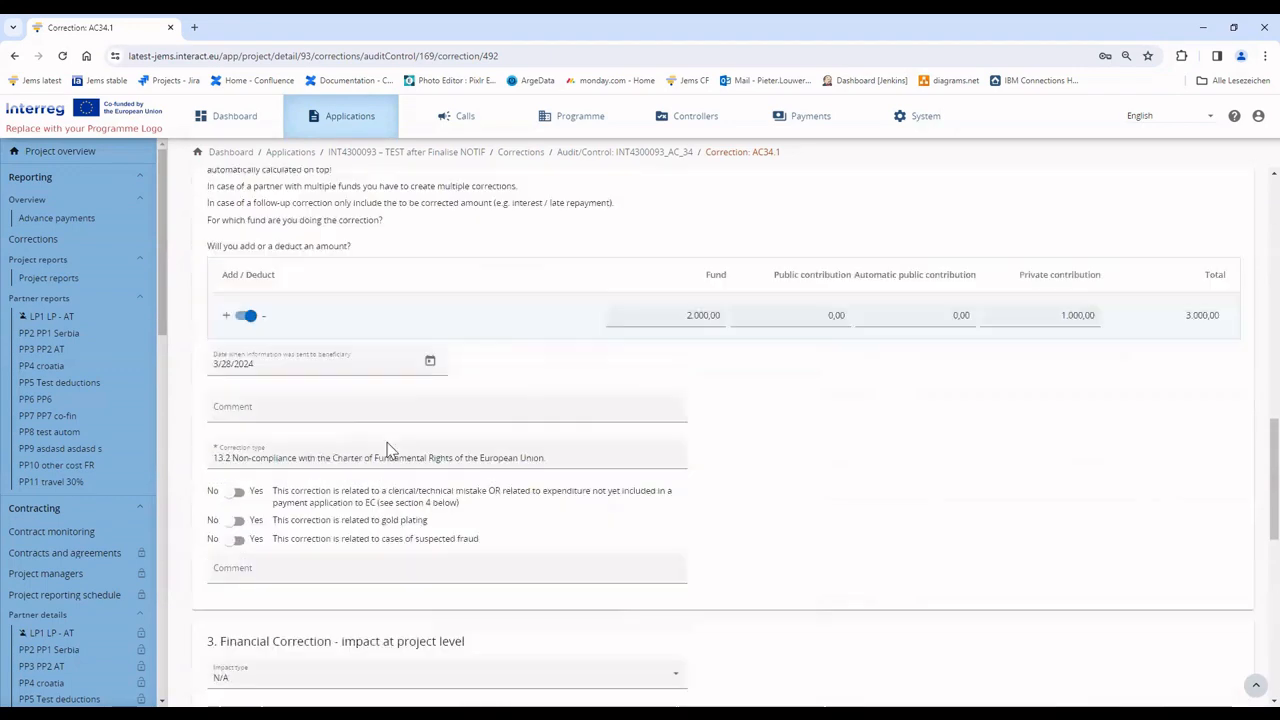
Set the correction scope to partner PP2, PP1 Serbia, partner report R.3 and fund IPA III CBC, and save it
{"action": "scroll", "coordinate": [303, 330], "scroll_direction": "up", "scroll_amount": 2}
{"action": "left_click", "coordinate": [290, 390]}
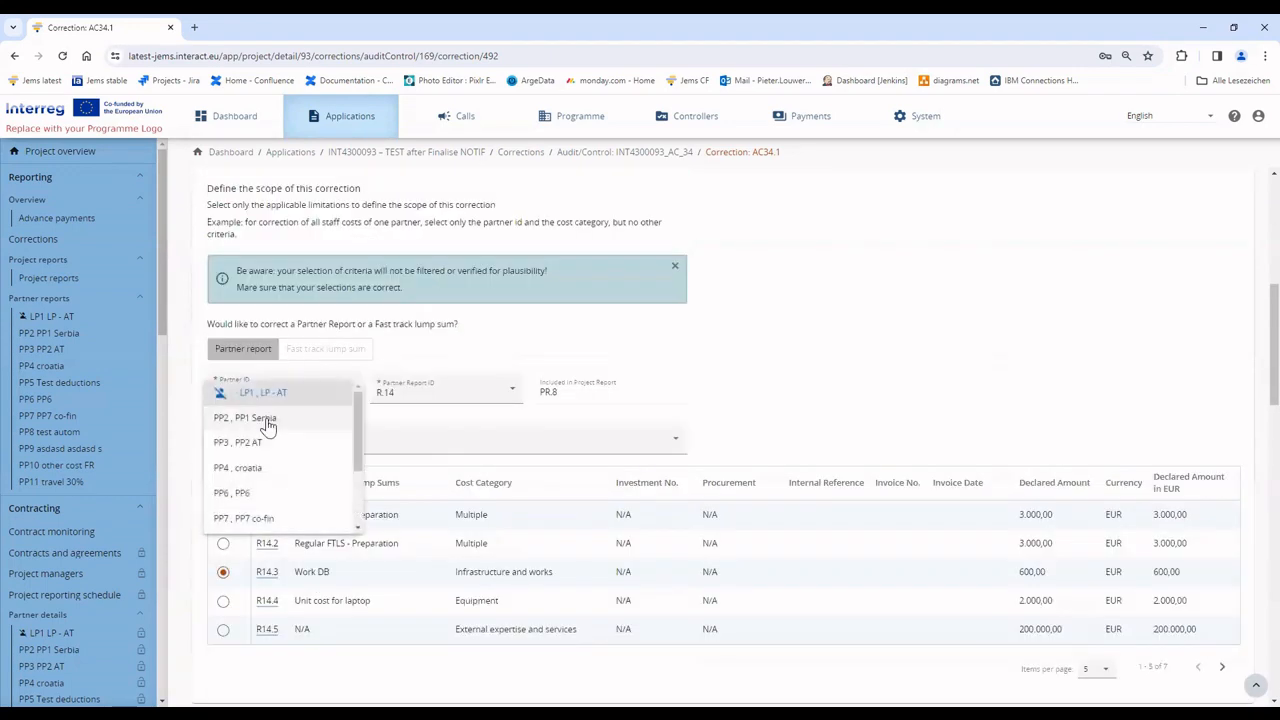
{"action": "left_click", "coordinate": [272, 417]}
{"action": "left_click", "coordinate": [430, 390]}
{"action": "left_click", "coordinate": [420, 425]}
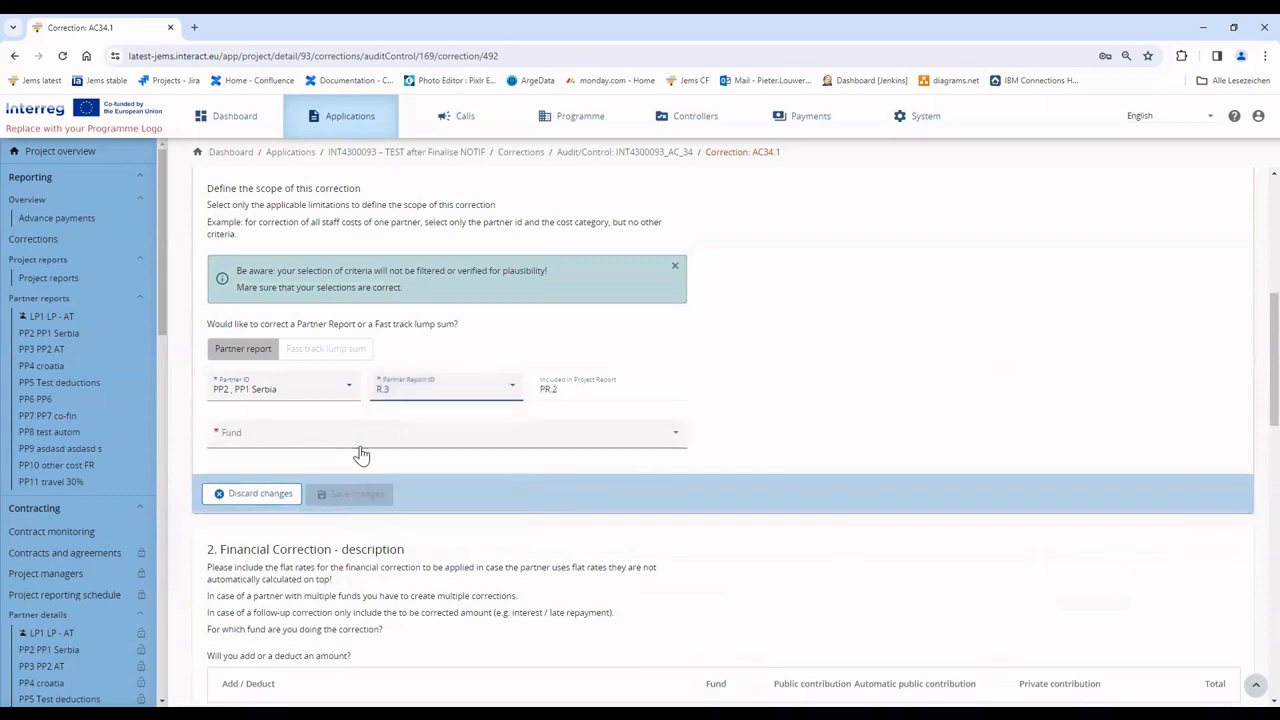
{"action": "left_click", "coordinate": [340, 438]}
{"action": "left_click", "coordinate": [304, 462]}
{"action": "left_click", "coordinate": [345, 494]}
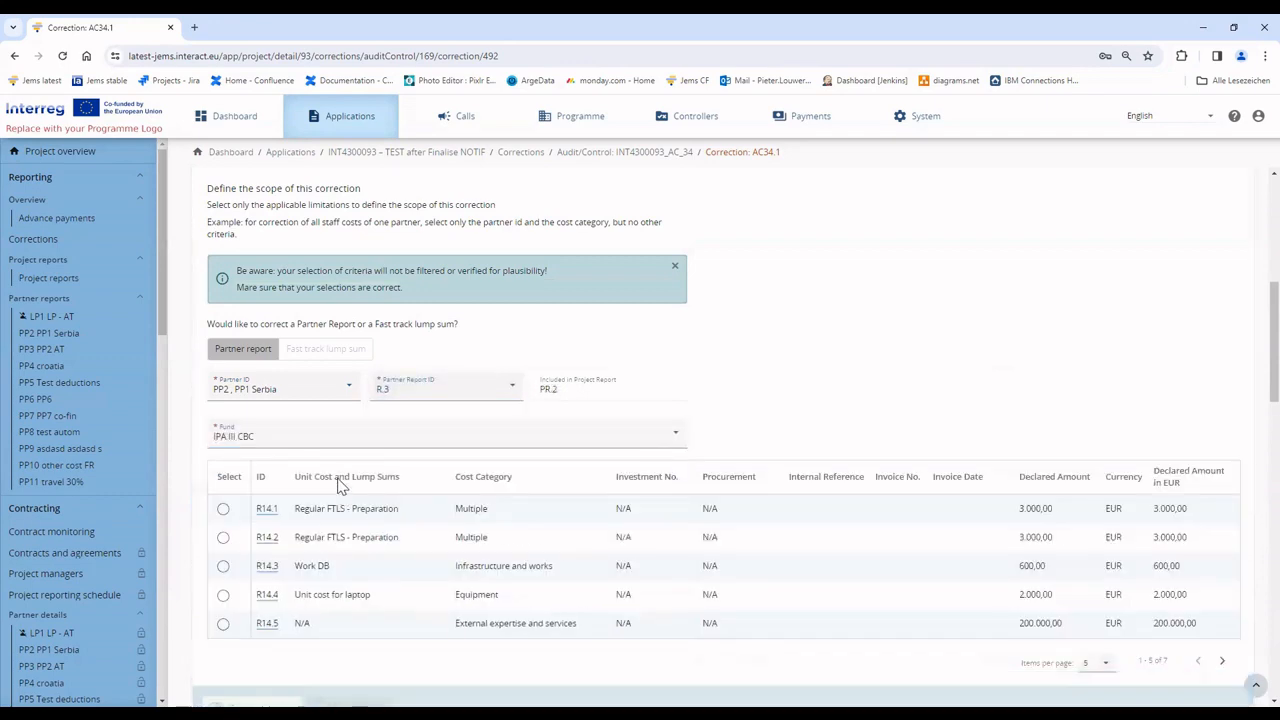
Link the correction to equipment cost item R3.1, save the selection, and check whether it is declared to EC
{"action": "left_click", "coordinate": [222, 510]}
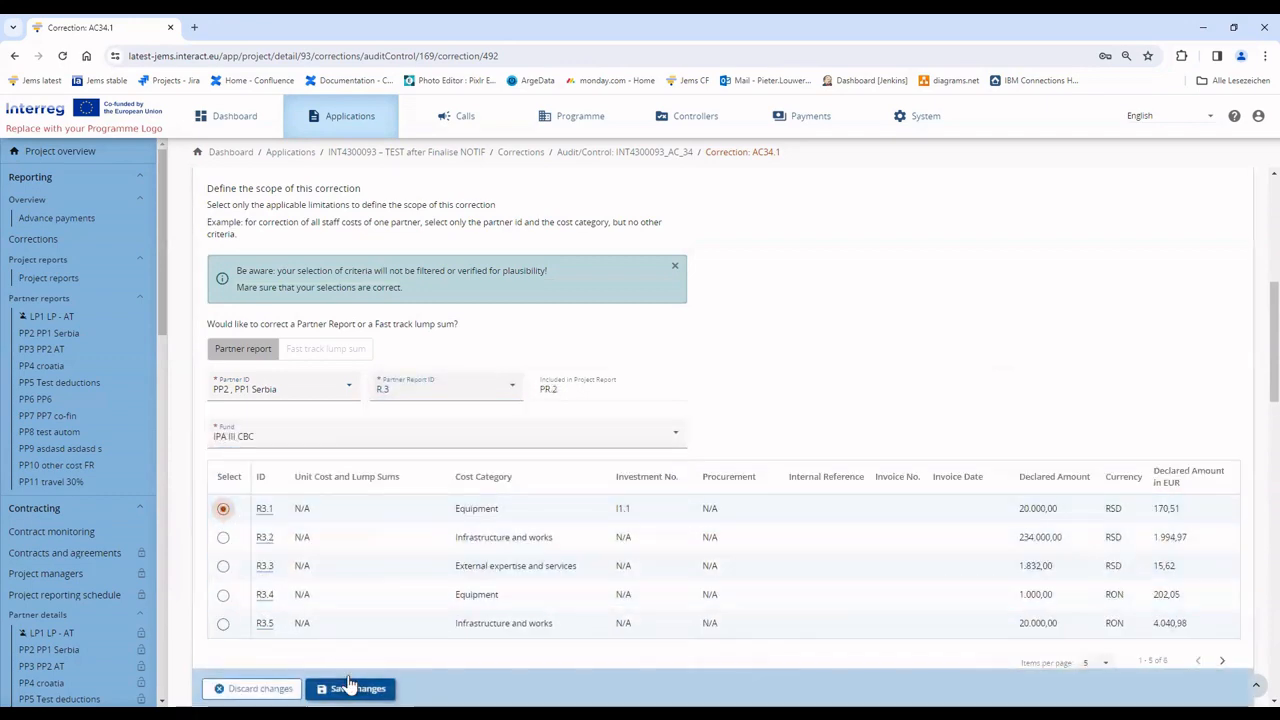
{"action": "left_click", "coordinate": [360, 689]}
{"action": "scroll", "coordinate": [401, 610], "scroll_direction": "down", "scroll_amount": 4}
{"action": "scroll", "coordinate": [401, 610], "scroll_direction": "down", "scroll_amount": 5}
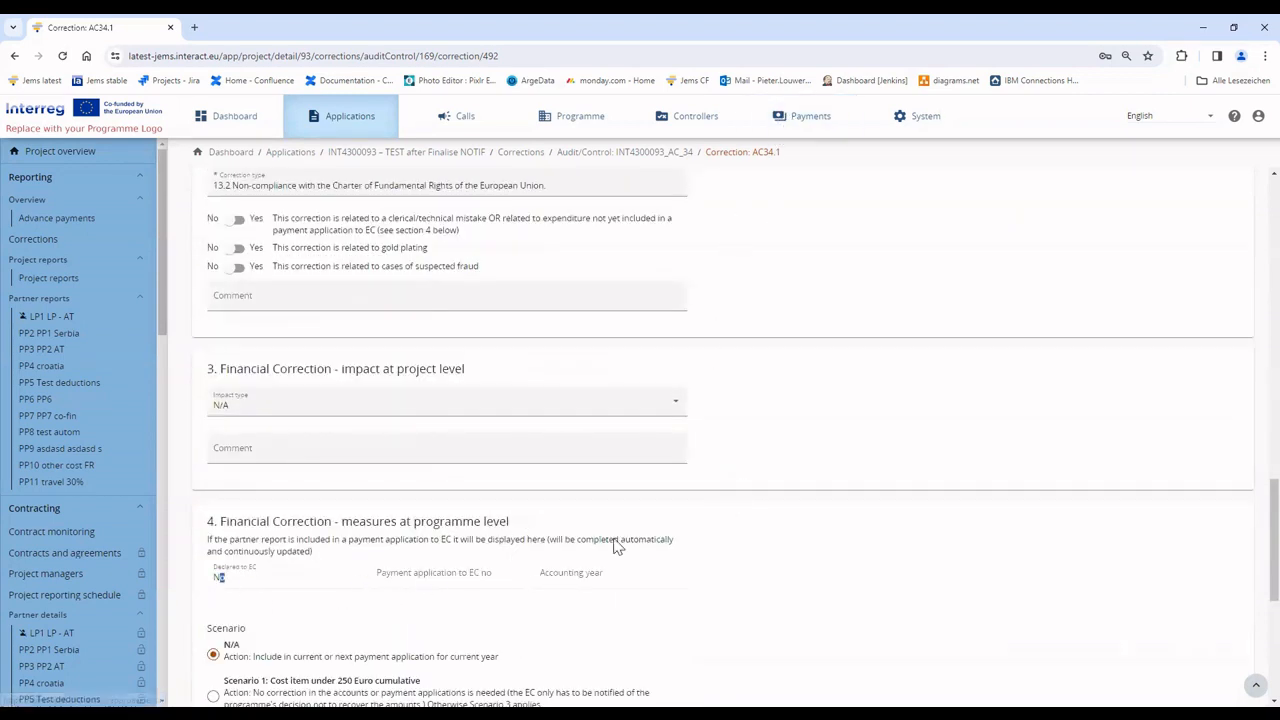
{"action": "scroll", "coordinate": [234, 262], "scroll_direction": "up", "scroll_amount": 1}
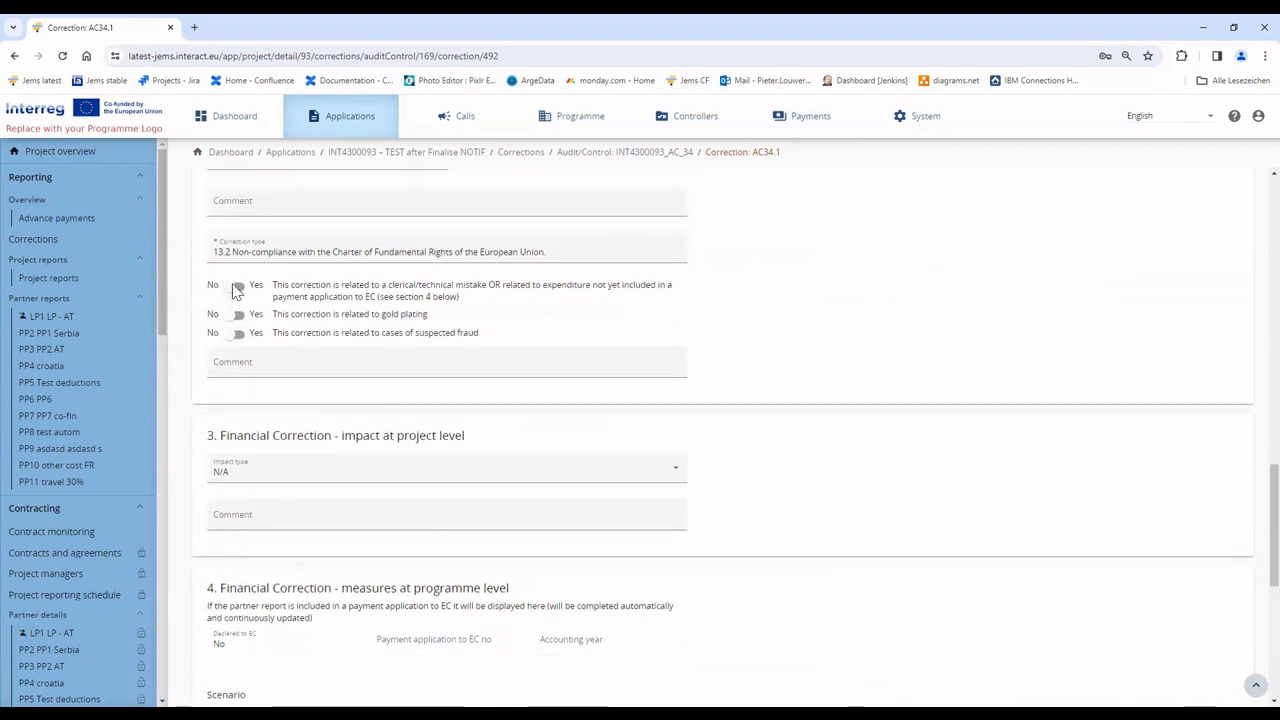
{"action": "scroll", "coordinate": [300, 503], "scroll_direction": "down", "scroll_amount": 1}
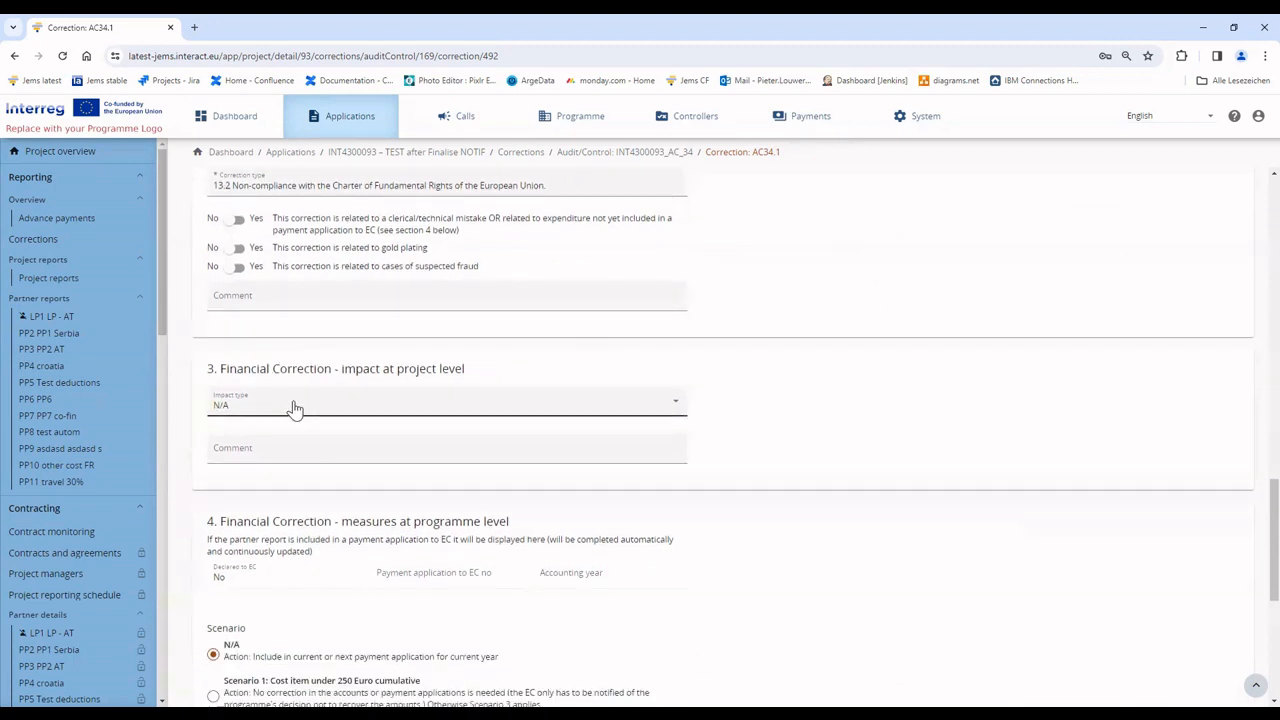
Set the impact type at project level to Repayment by project and check the correction's ID
{"action": "left_click", "coordinate": [295, 409]}
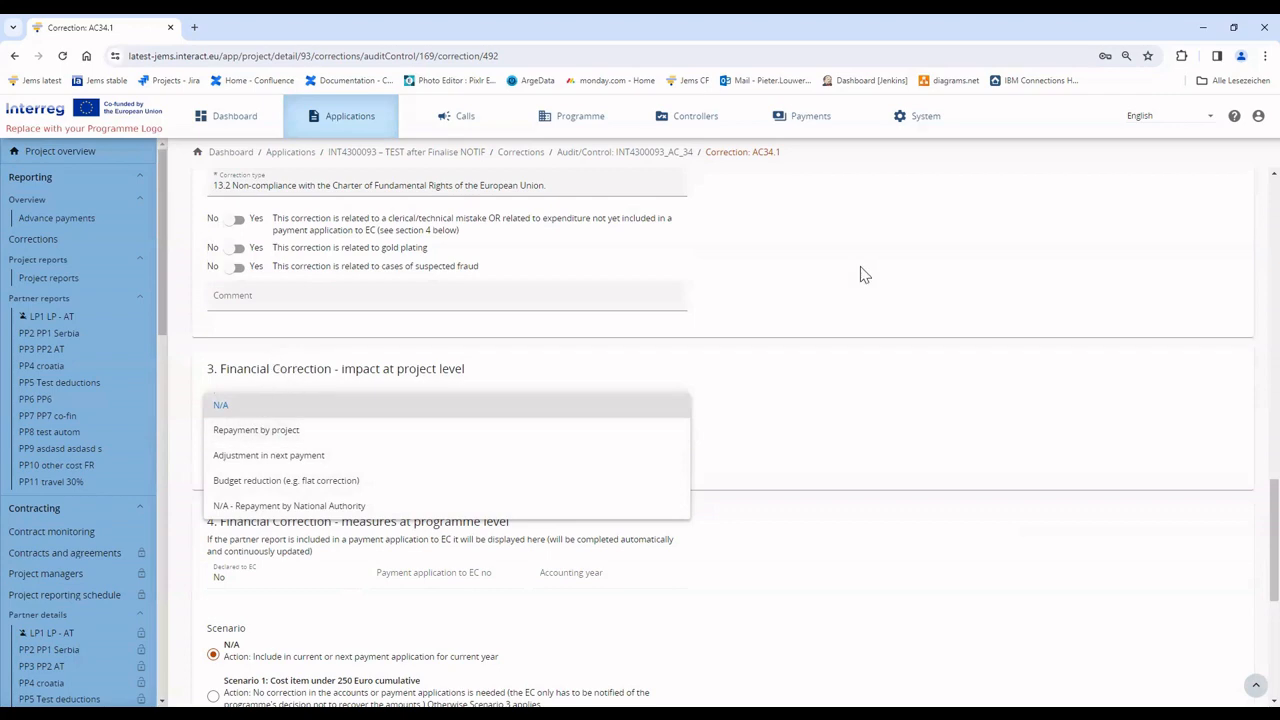
{"action": "left_click", "coordinate": [366, 430]}
{"action": "scroll", "coordinate": [363, 409], "scroll_direction": "up", "scroll_amount": 20}
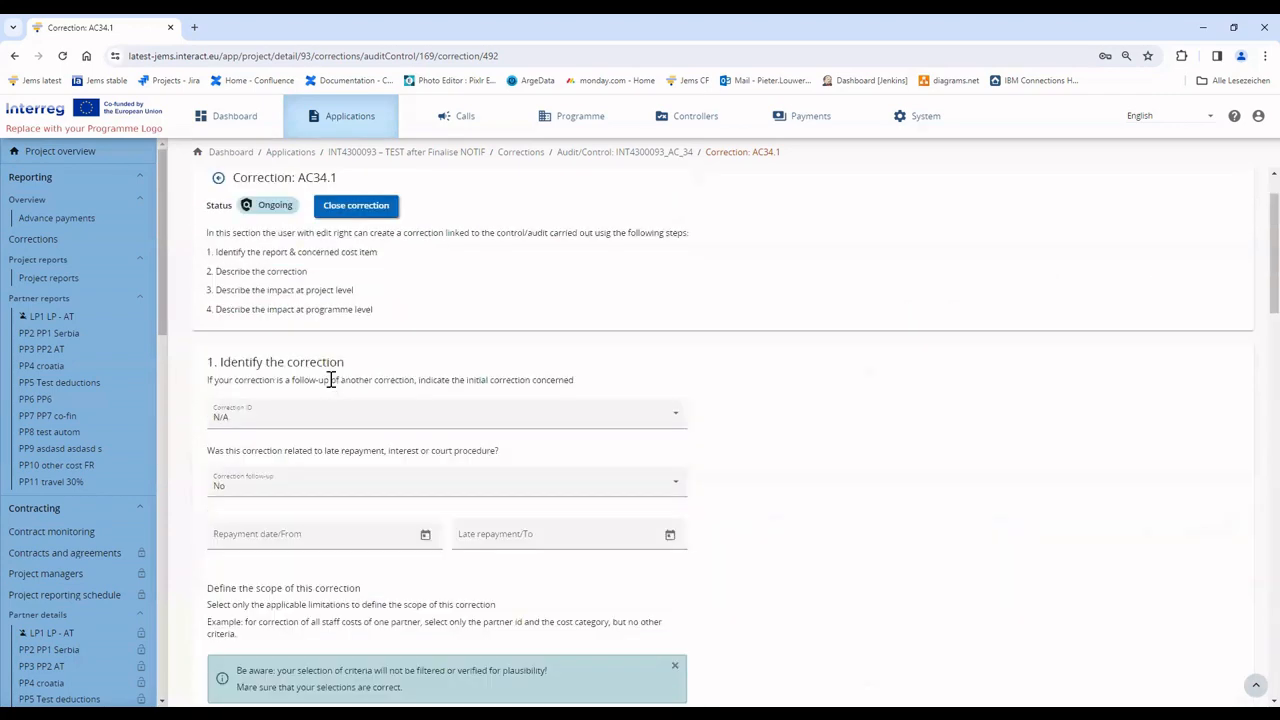
{"action": "left_click_drag", "start_coordinate": [297, 246], "coordinate": [405, 255]}
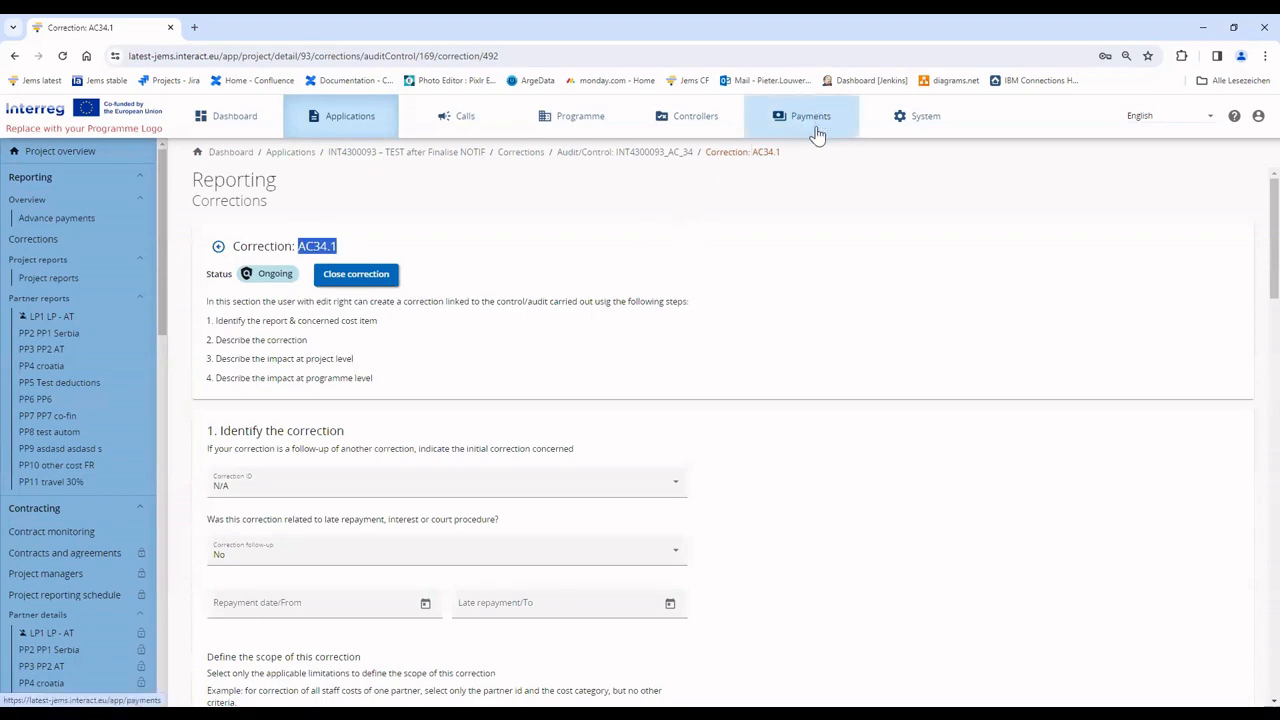
{"action": "scroll", "coordinate": [500, 477], "scroll_direction": "down", "scroll_amount": 10}
{"action": "scroll", "coordinate": [441, 497], "scroll_direction": "down", "scroll_amount": 6}
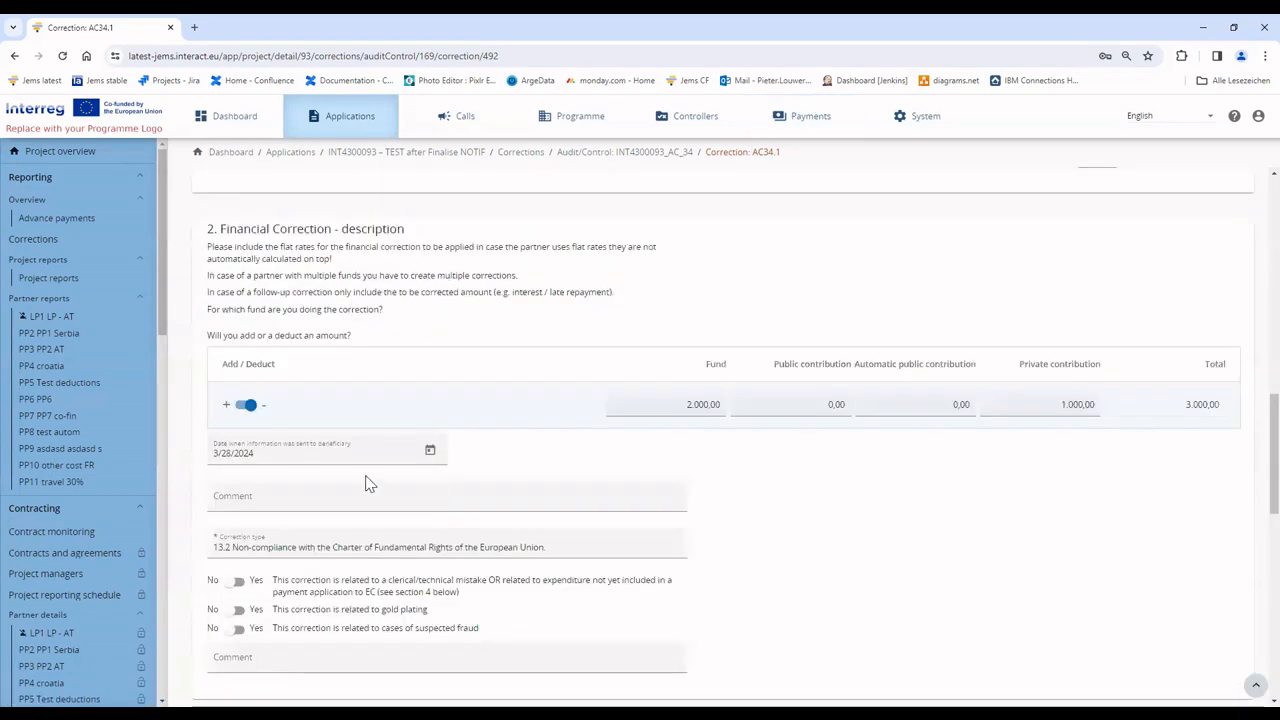
Set the impact type at project level to Budget reduction (e.g. flat correction) and locate the project's Modification section
{"action": "left_click", "coordinate": [326, 412]}
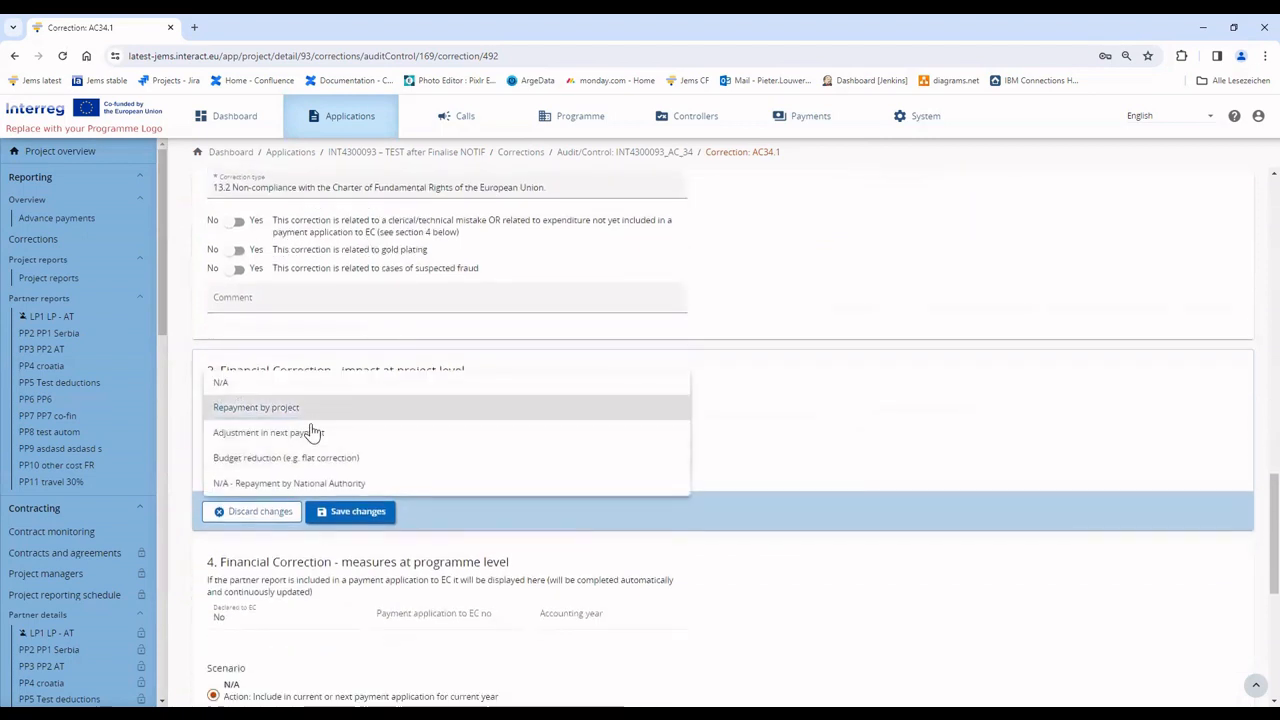
{"action": "left_click", "coordinate": [323, 458]}
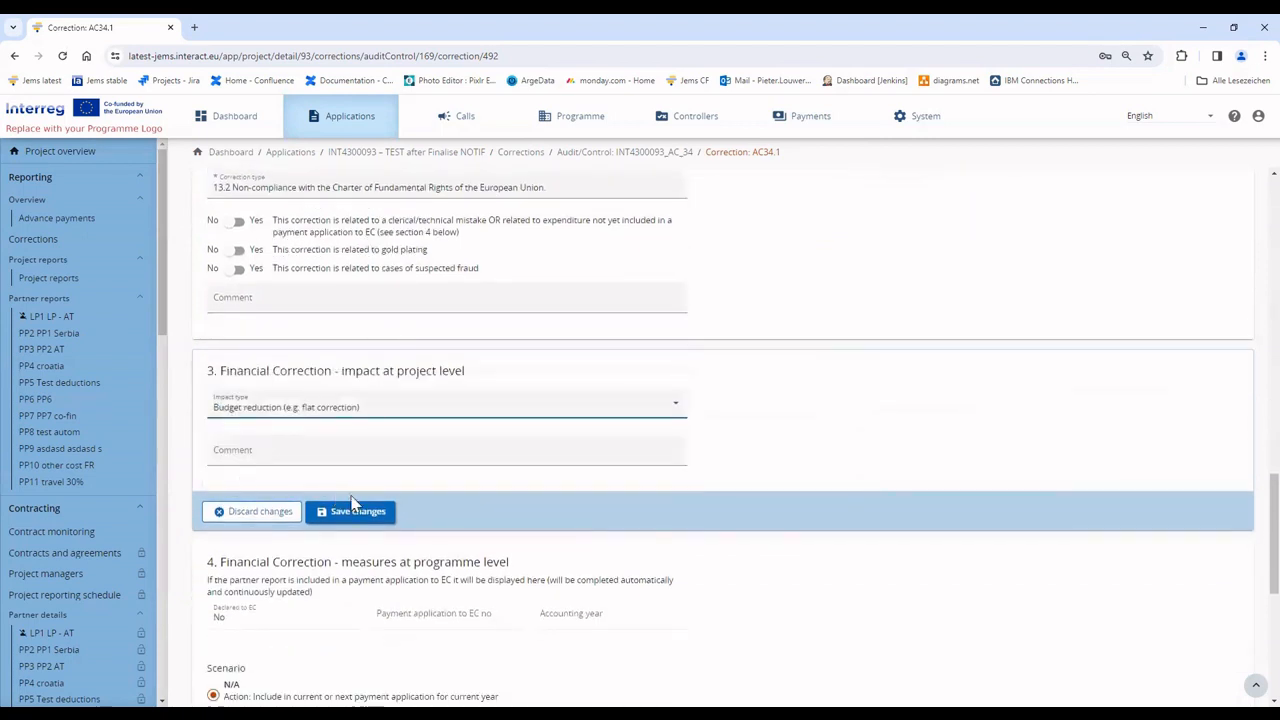
{"action": "scroll", "coordinate": [70, 590], "scroll_direction": "down", "scroll_amount": 3}
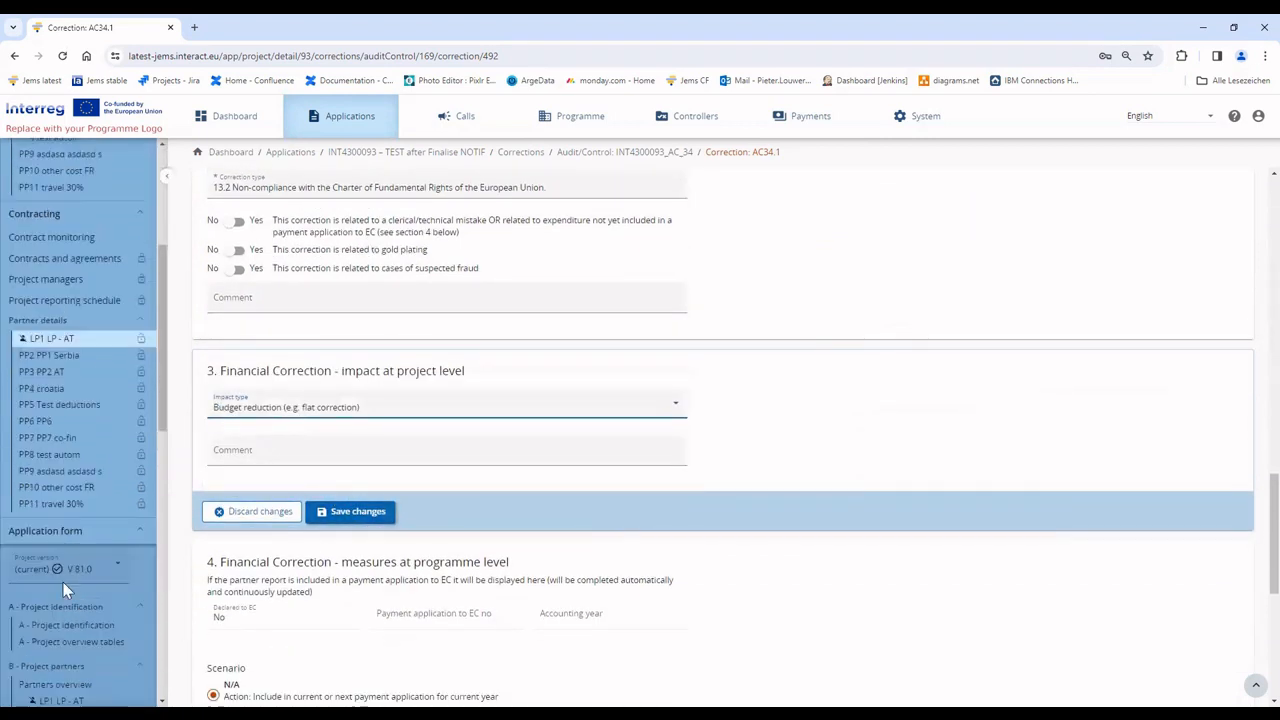
{"action": "scroll", "coordinate": [55, 522], "scroll_direction": "down", "scroll_amount": 10}
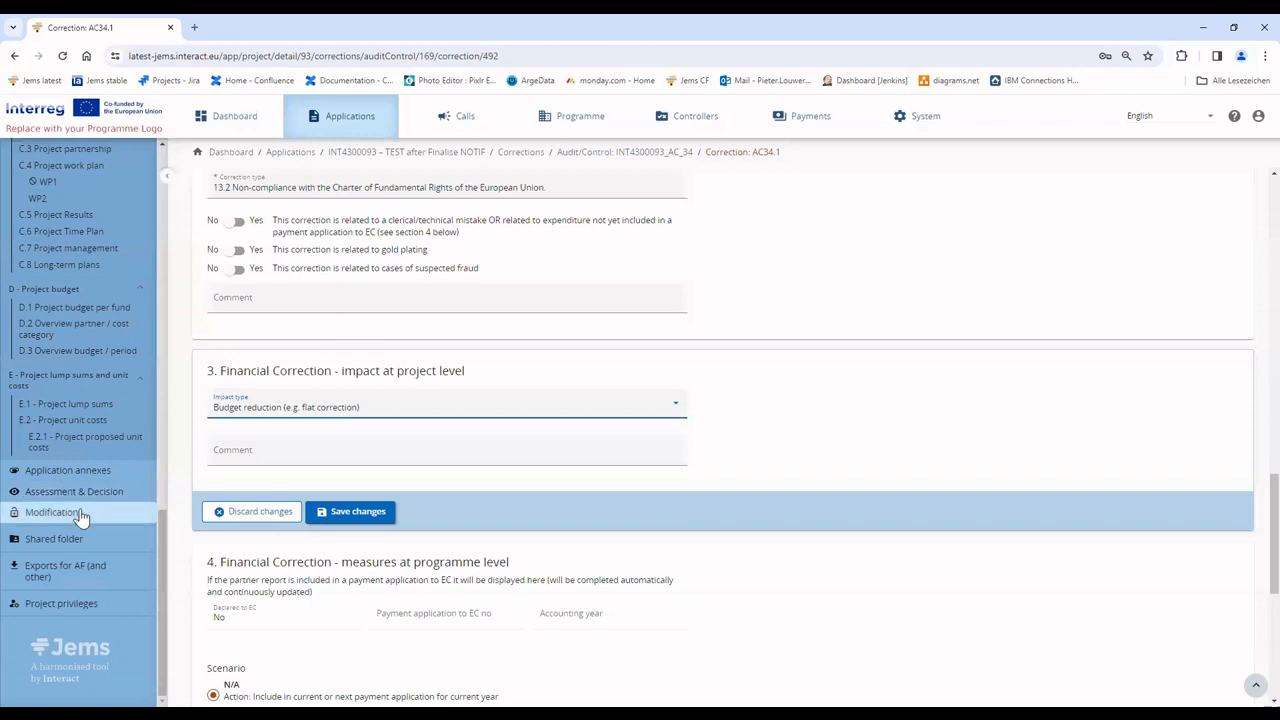
Set the impact type at project level to Repayment by project and save the section
{"action": "left_click", "coordinate": [415, 405]}
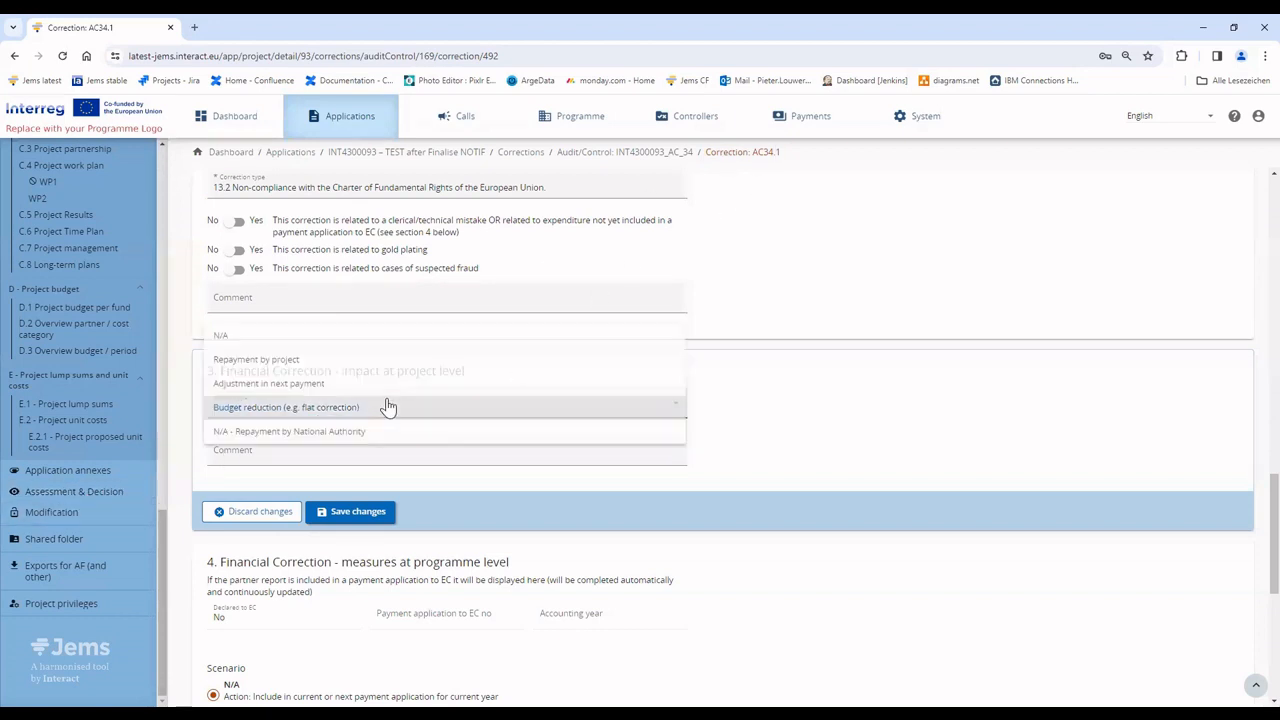
{"action": "left_click", "coordinate": [281, 368]}
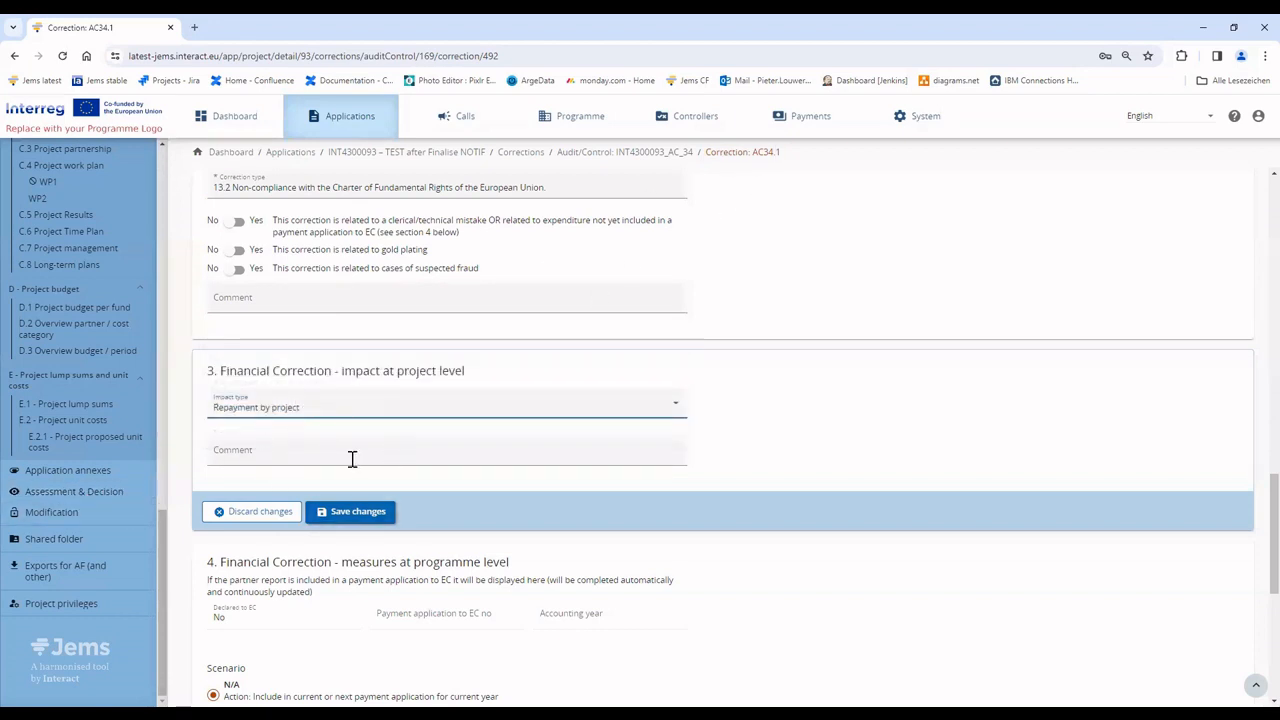
{"action": "left_click", "coordinate": [345, 512]}
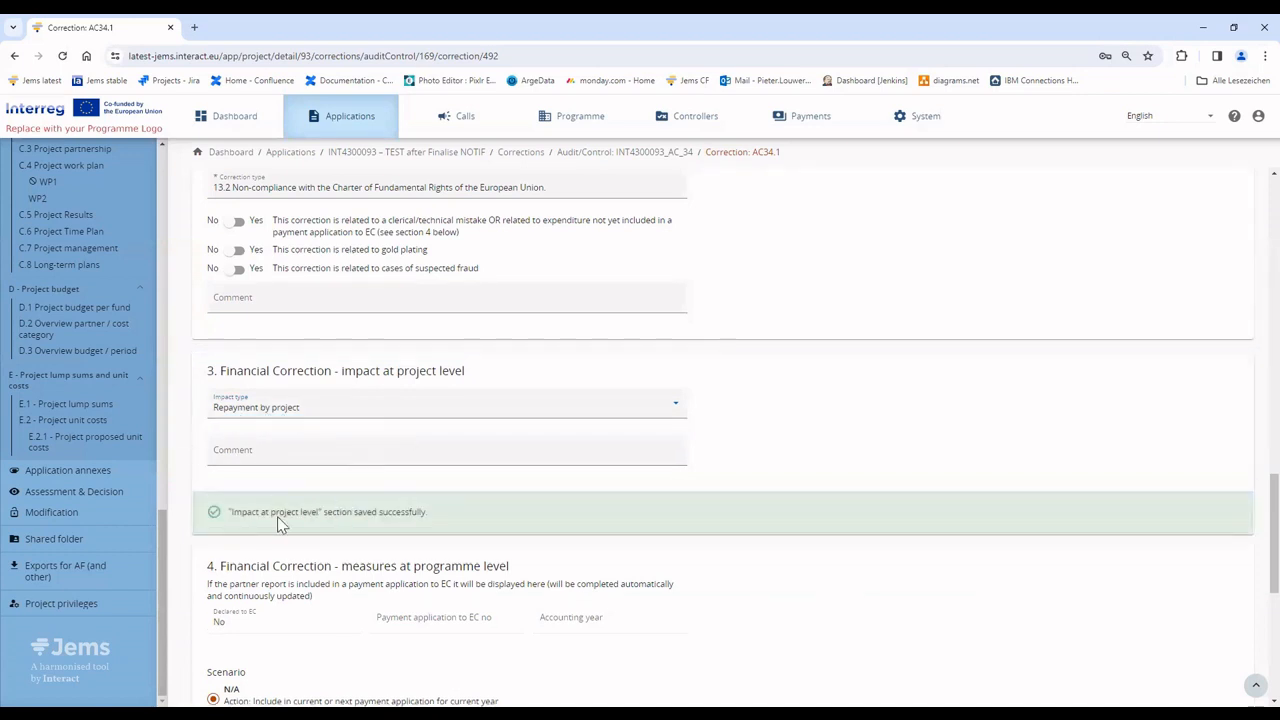
Set the programme-level measure to Scenario 2, save it, and check the field for the accounting year in which the irregularity was included
{"action": "scroll", "coordinate": [277, 516], "scroll_direction": "down", "scroll_amount": 4}
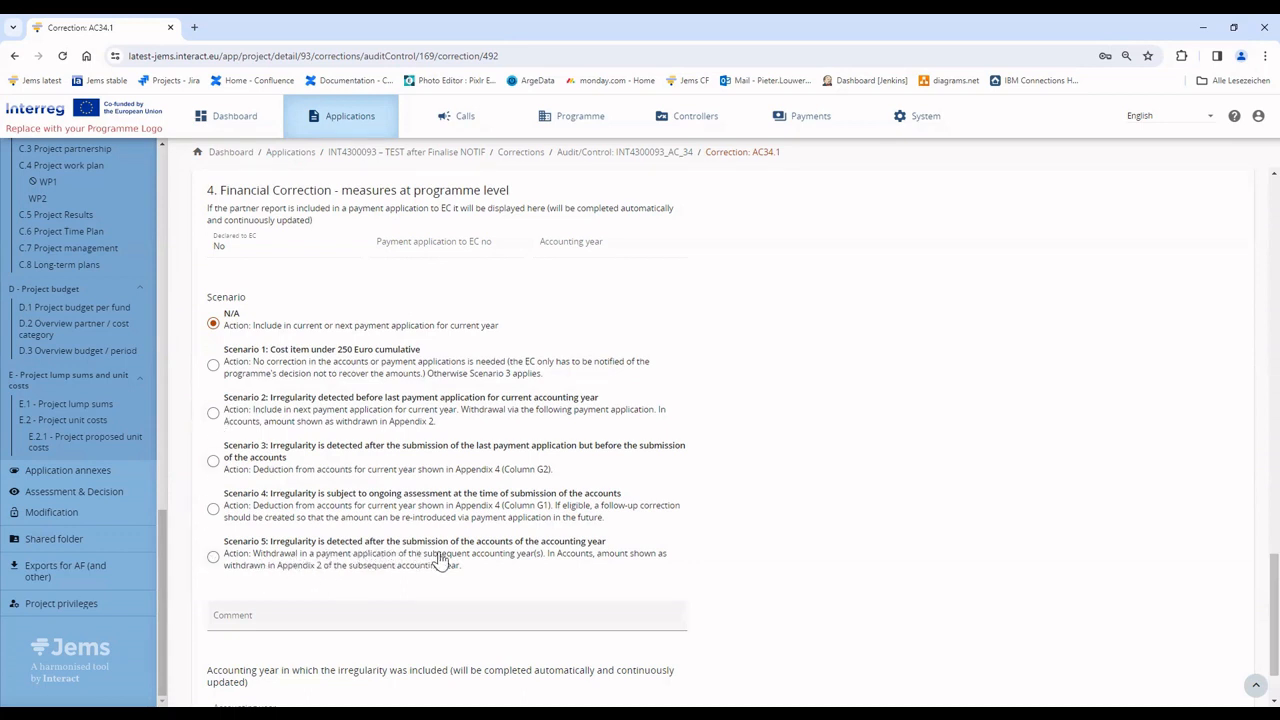
{"action": "left_click", "coordinate": [213, 414]}
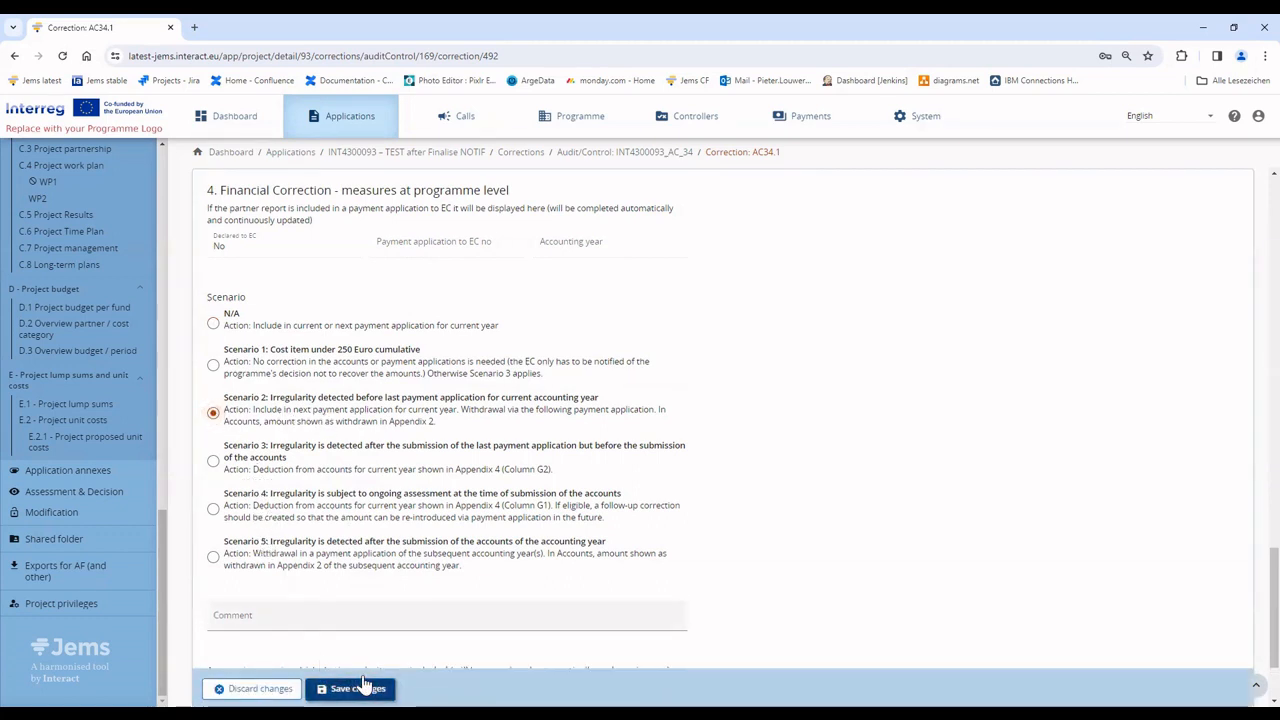
{"action": "left_click", "coordinate": [365, 686]}
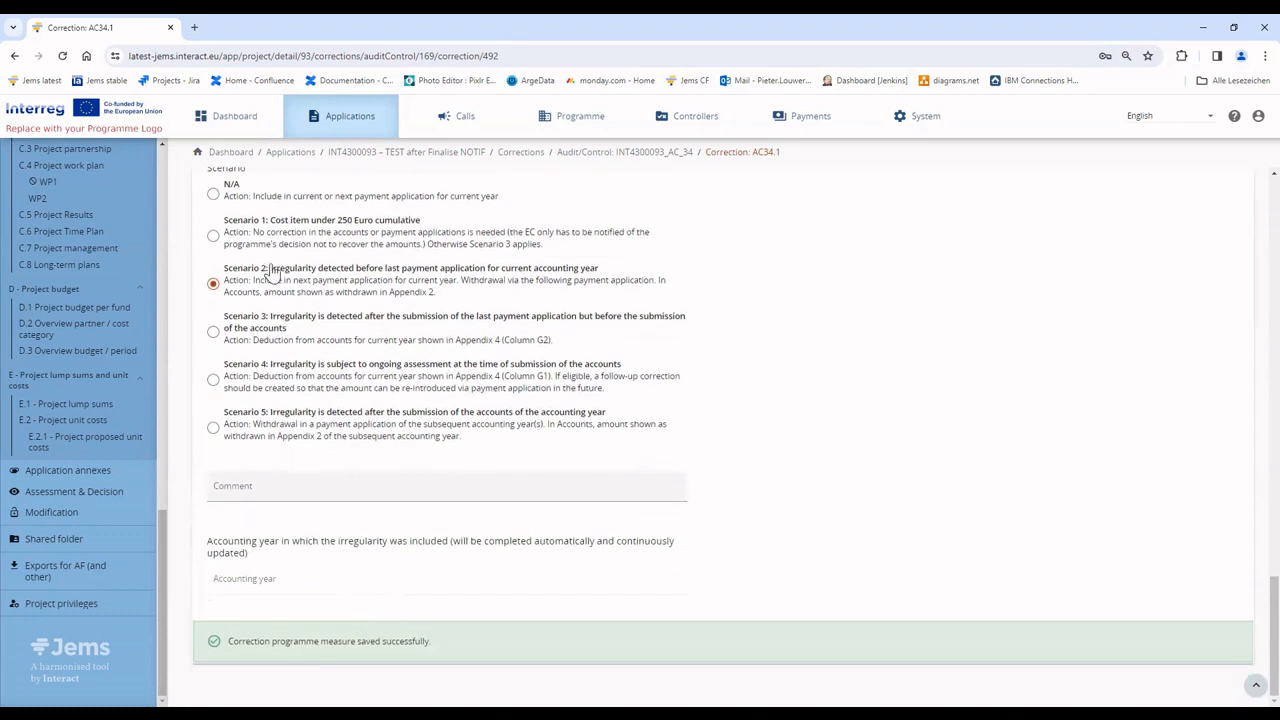
{"action": "scroll", "coordinate": [268, 270], "scroll_direction": "up", "scroll_amount": 2}
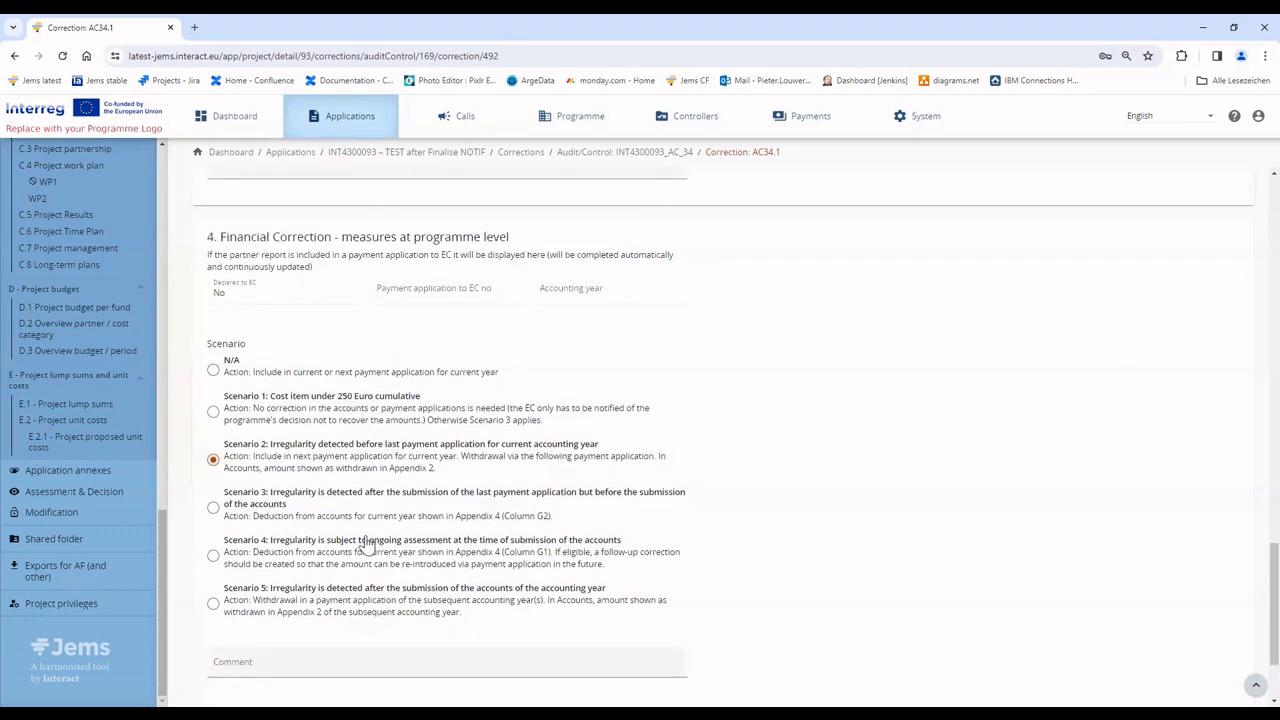
{"action": "scroll", "coordinate": [366, 543], "scroll_direction": "down", "scroll_amount": 1}
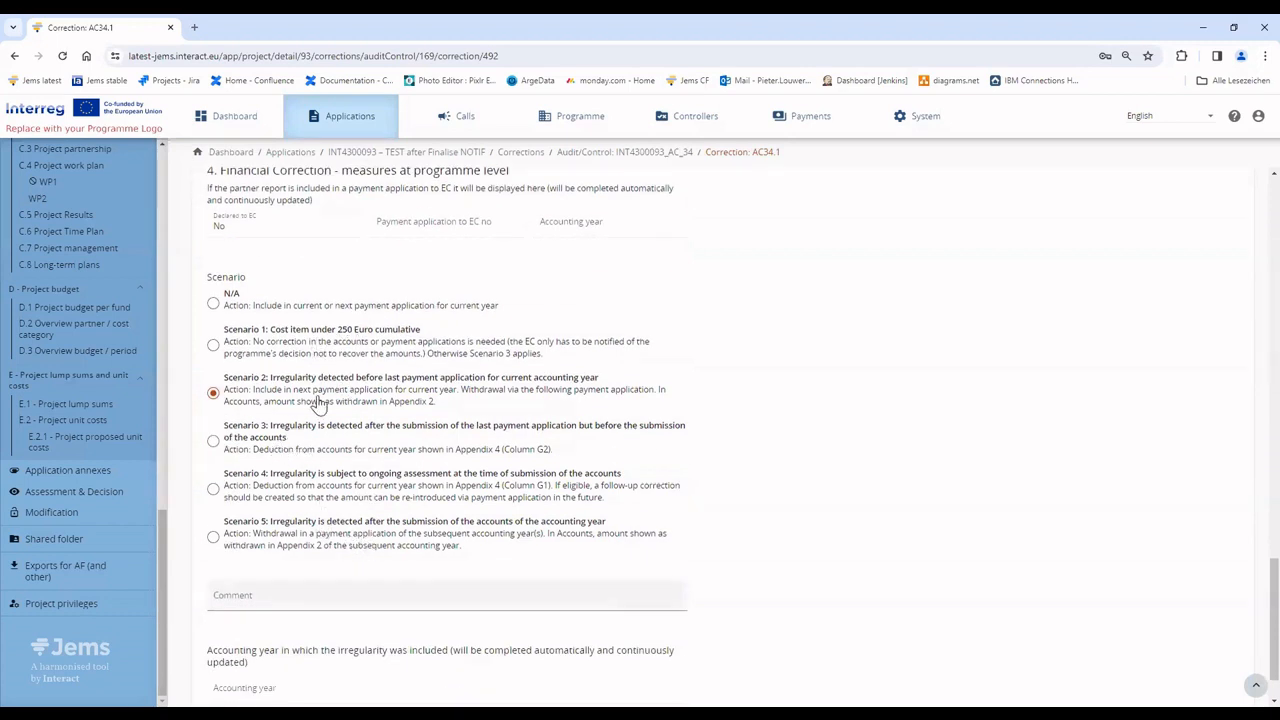
{"action": "scroll", "coordinate": [310, 460], "scroll_direction": "down", "scroll_amount": 1}
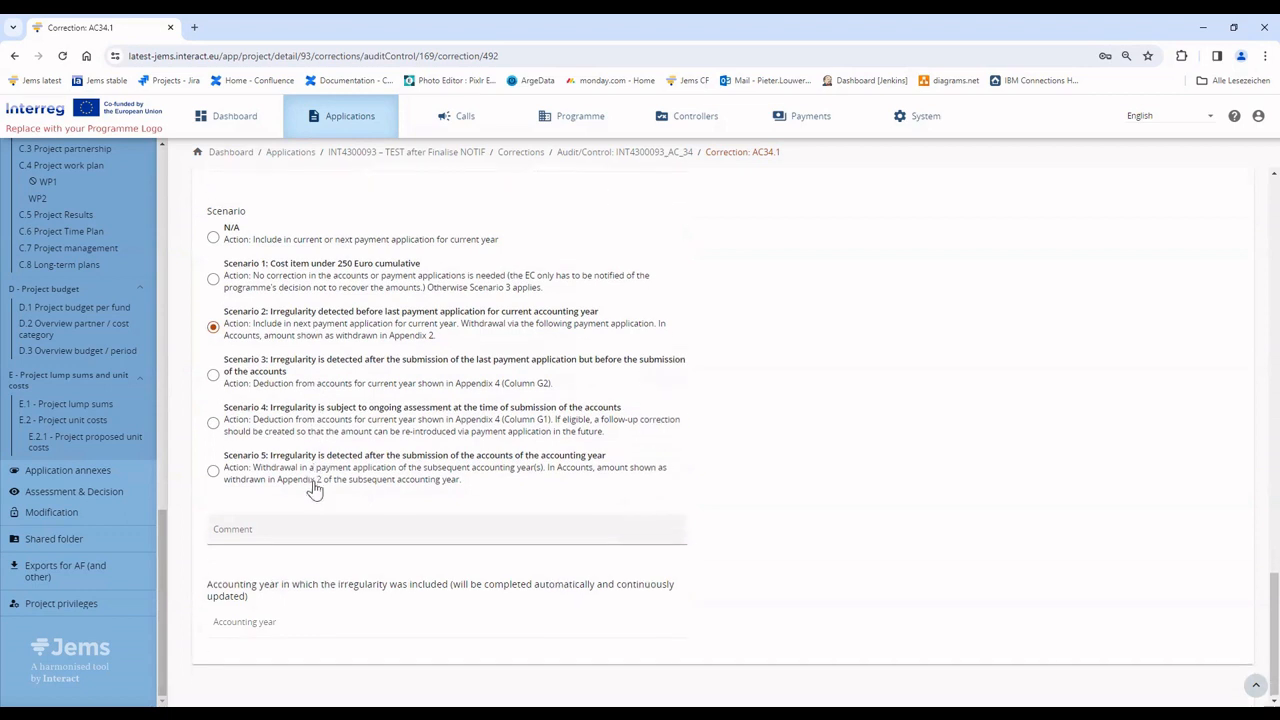
{"action": "left_click_drag", "start_coordinate": [200, 583], "coordinate": [283, 620]}
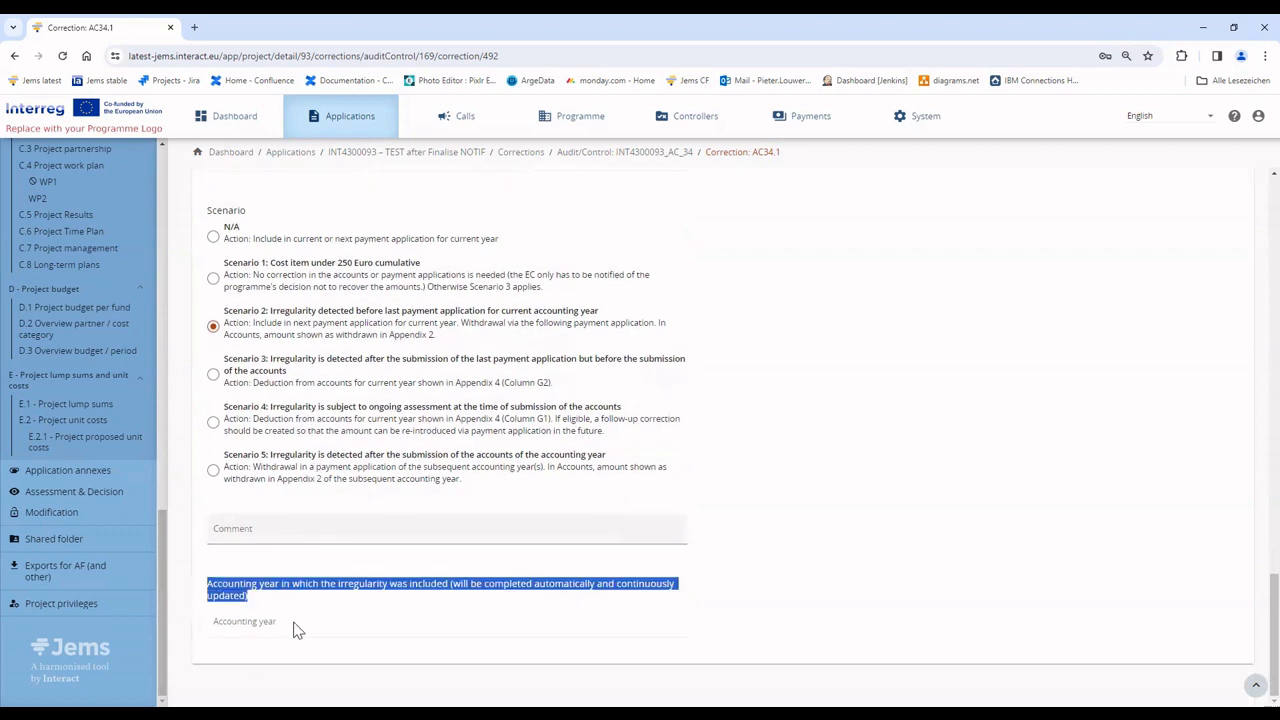
{"action": "left_click", "coordinate": [212, 630]}
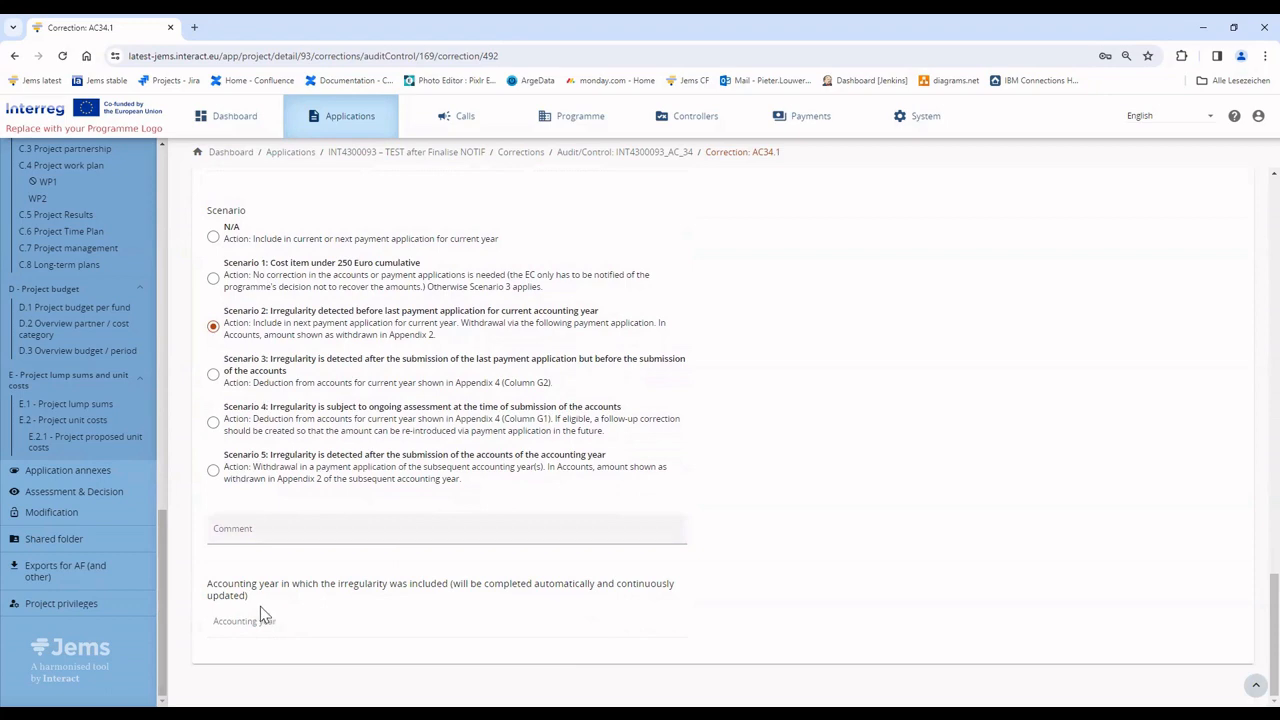
Close correction AC34.1 and confirm the closure
{"action": "scroll", "coordinate": [300, 590], "scroll_direction": "up", "scroll_amount": 15}
{"action": "scroll", "coordinate": [328, 567], "scroll_direction": "up", "scroll_amount": 4}
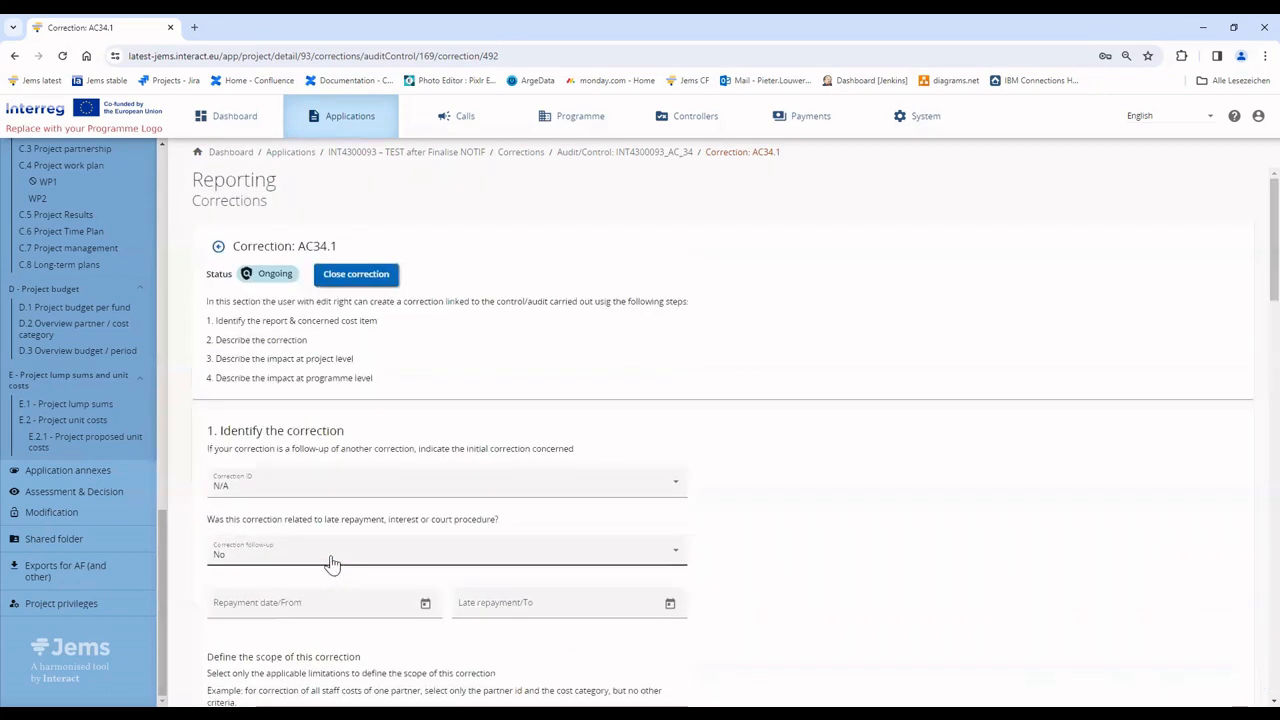
{"action": "left_click", "coordinate": [350, 273]}
{"action": "left_click", "coordinate": [576, 441]}
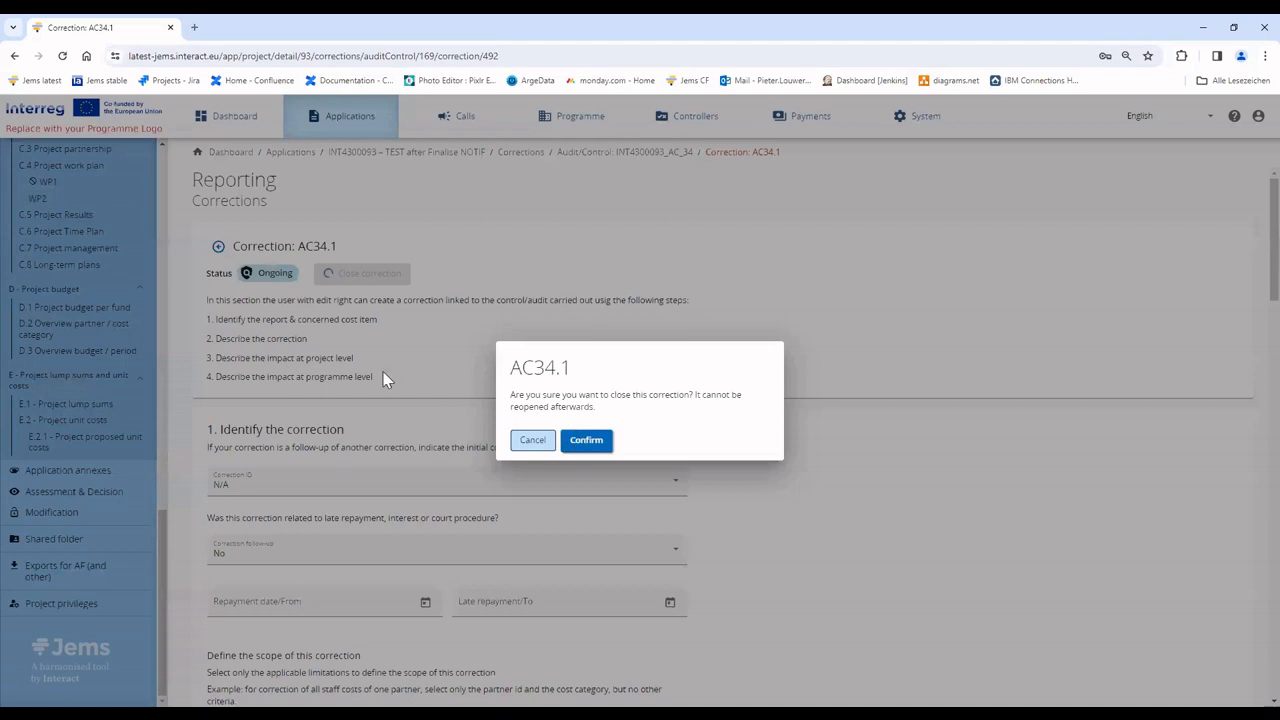
Add a correction not linked to invoice, keeping its Correction ID at N/A and its correction follow-up at No
{"action": "scroll", "coordinate": [305, 540], "scroll_direction": "down", "scroll_amount": 2}
{"action": "scroll", "coordinate": [305, 540], "scroll_direction": "down", "scroll_amount": 1}
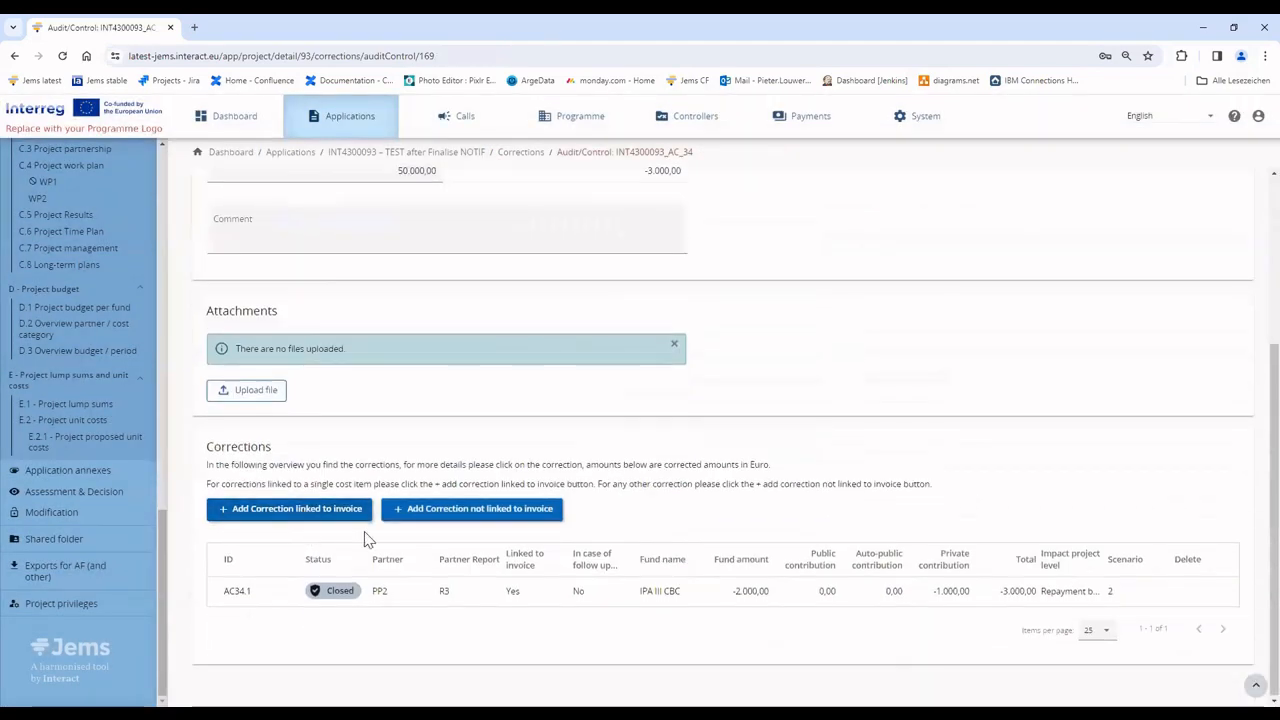
{"action": "left_click", "coordinate": [484, 509]}
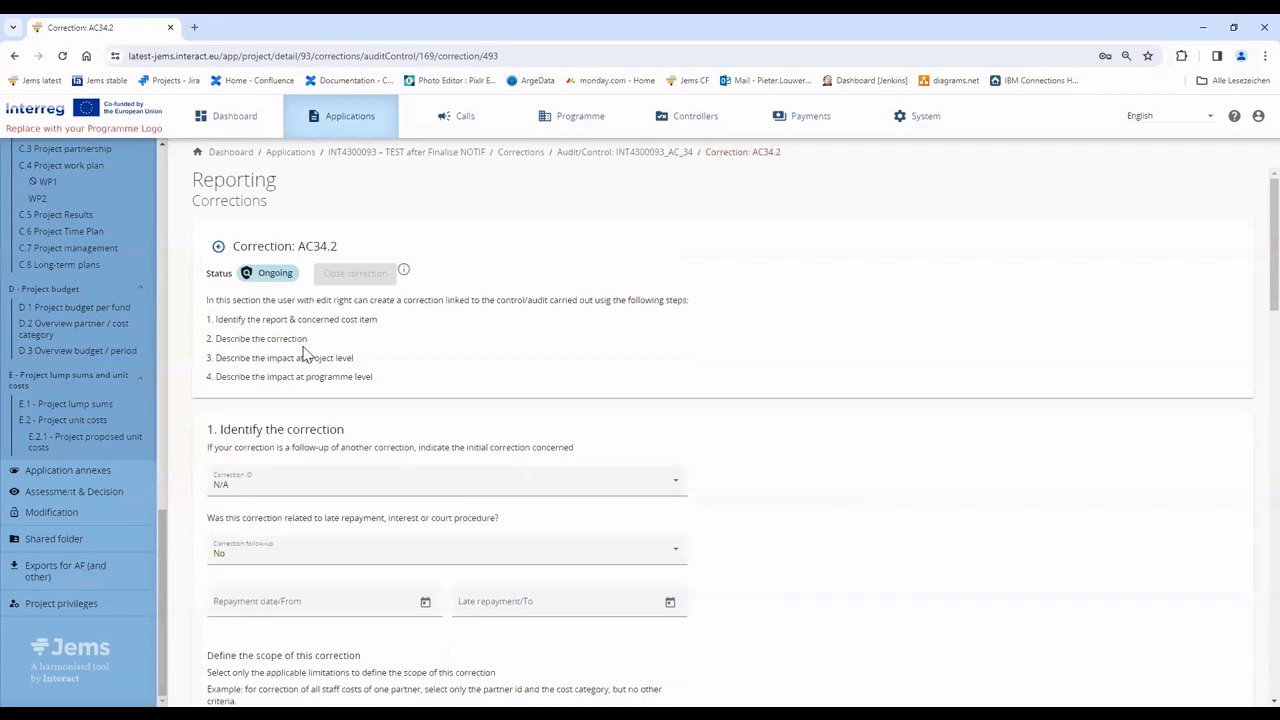
{"action": "left_click", "coordinate": [285, 487]}
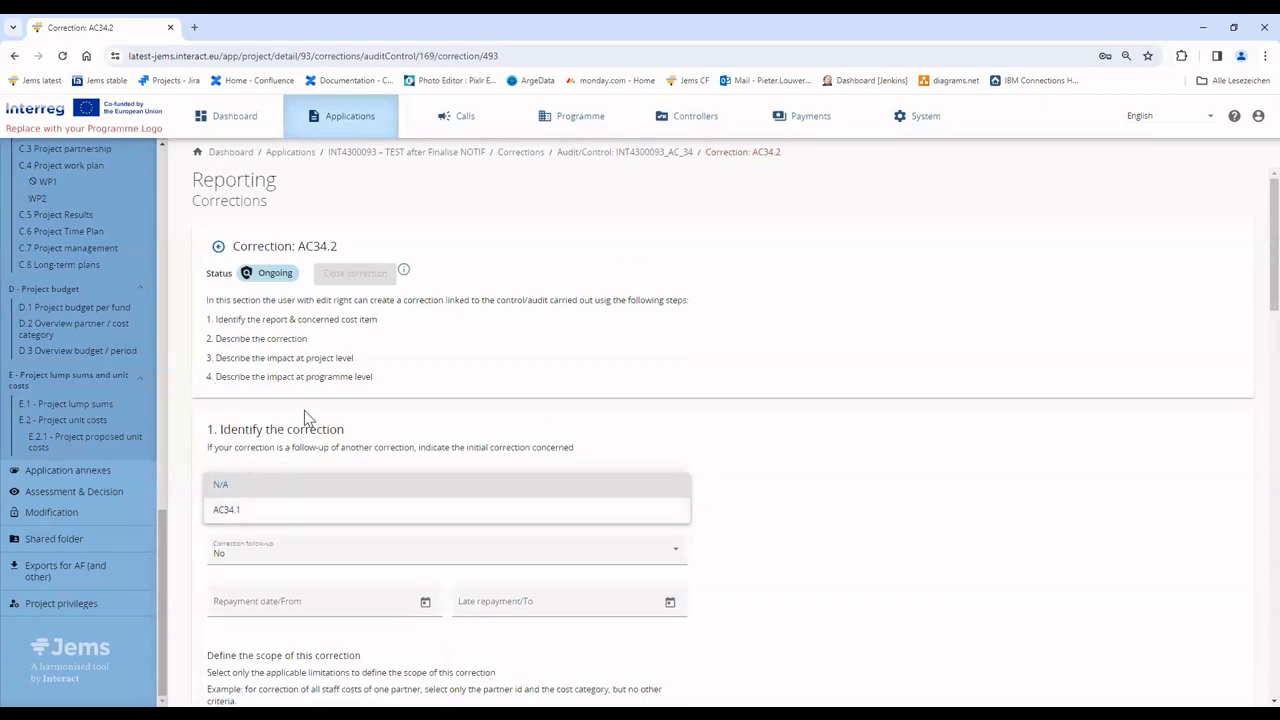
{"action": "left_click", "coordinate": [257, 484]}
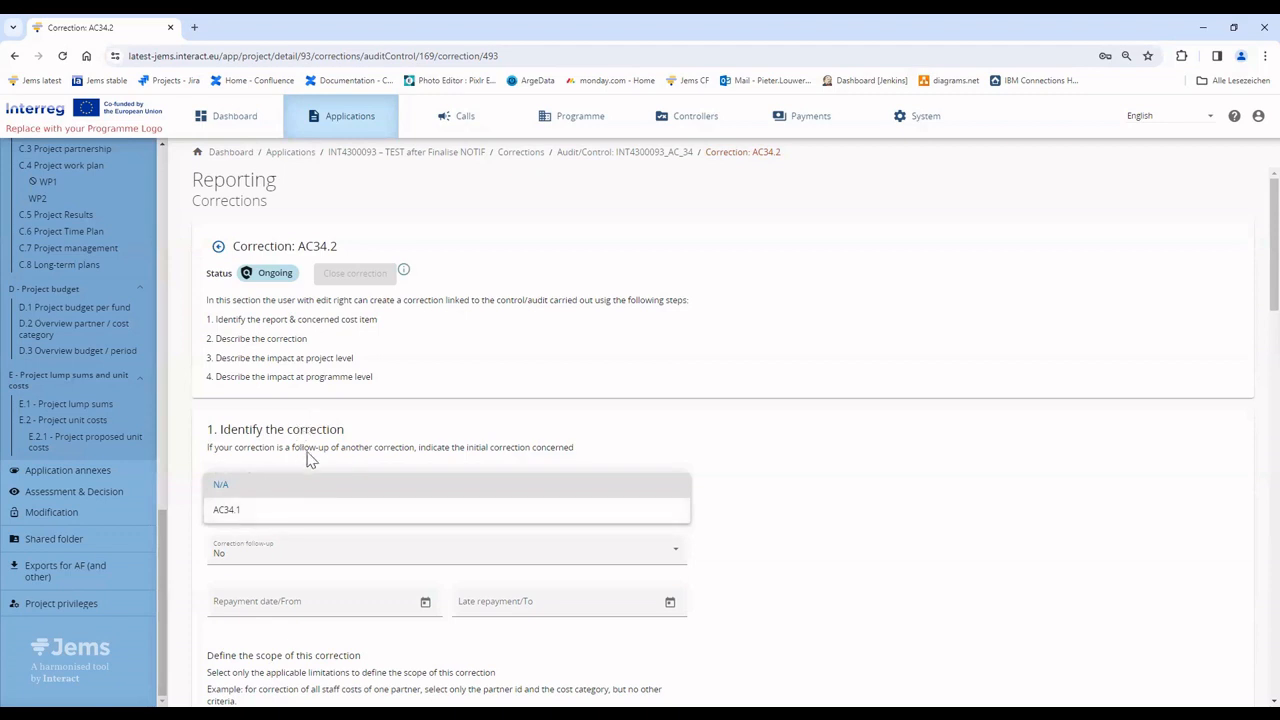
{"action": "left_click", "coordinate": [265, 560]}
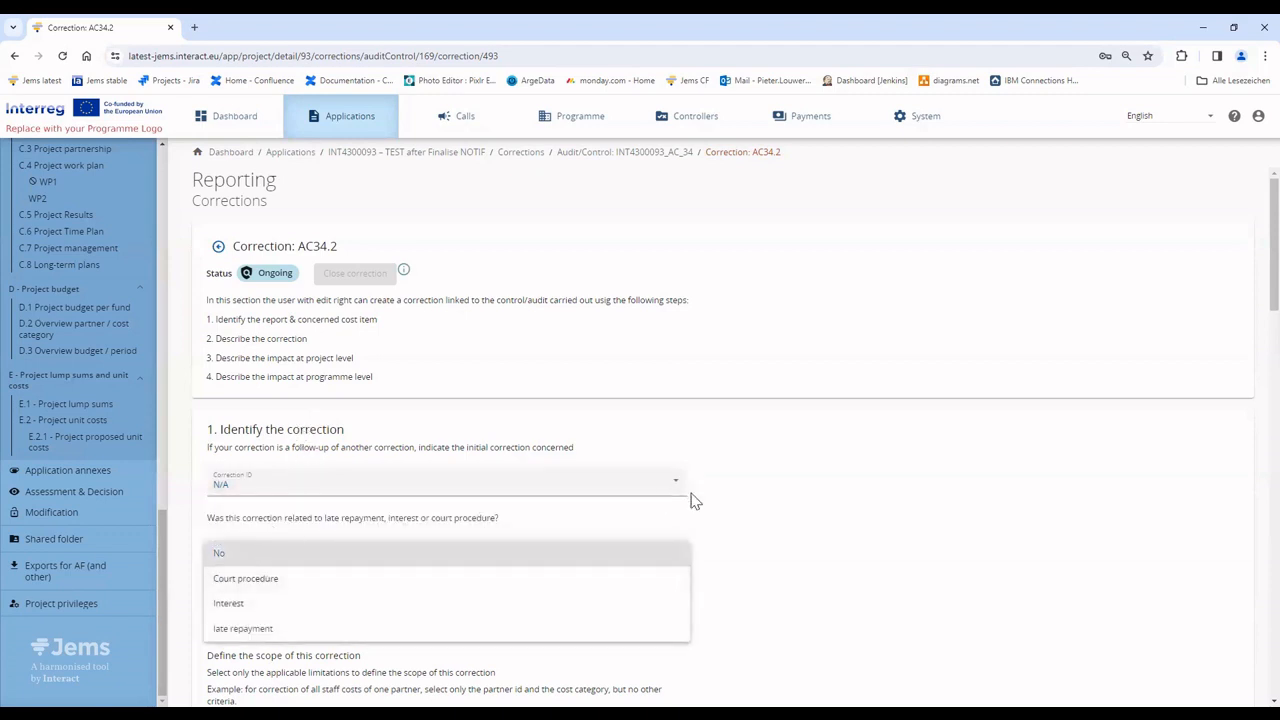
{"action": "left_click", "coordinate": [260, 553]}
Try scoping the correction to fast track lump sum FTLS four of partner PP2, PP1 Serbia, with fund ERDF
{"action": "scroll", "coordinate": [224, 558], "scroll_direction": "down", "scroll_amount": 1}
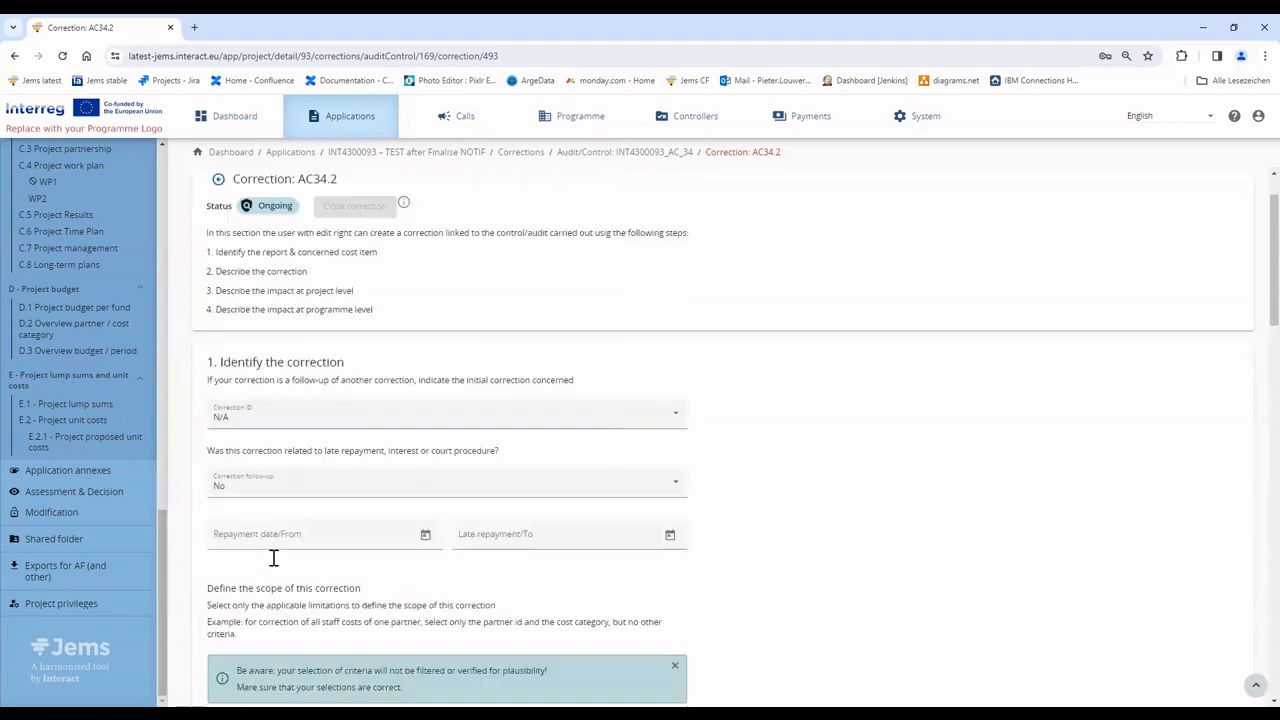
{"action": "scroll", "coordinate": [273, 558], "scroll_direction": "down", "scroll_amount": 3}
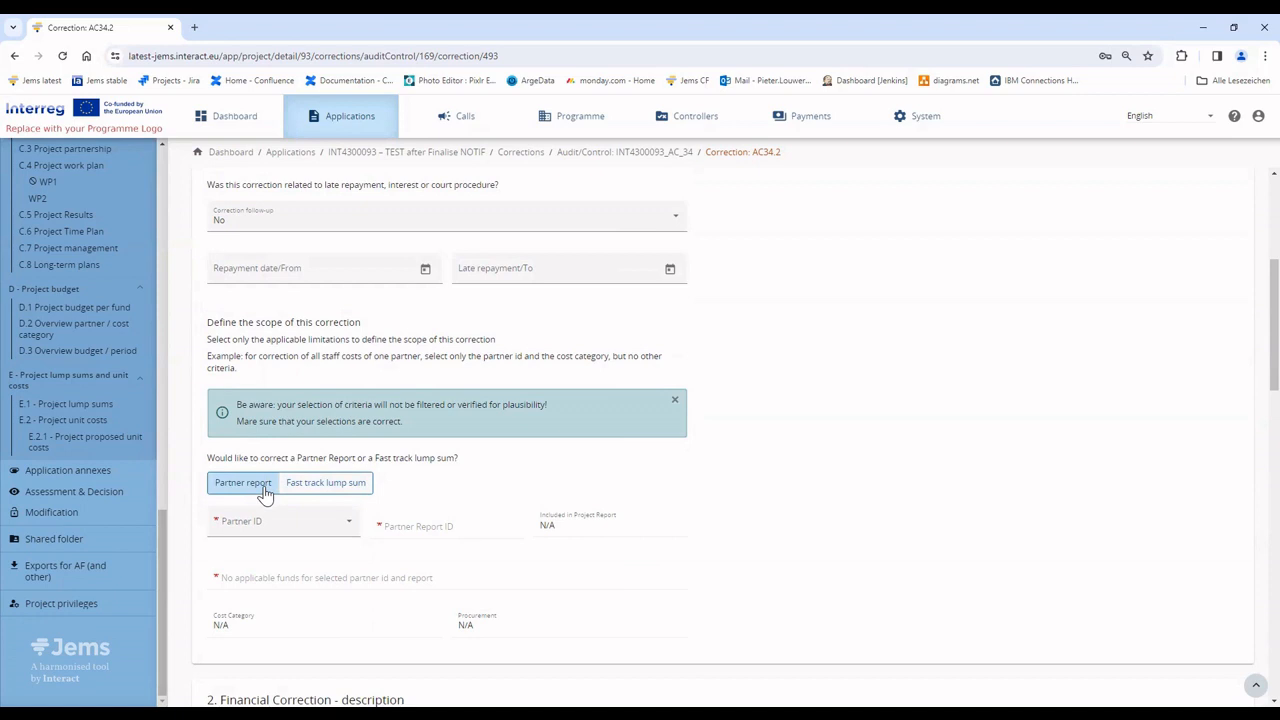
{"action": "left_click", "coordinate": [310, 484]}
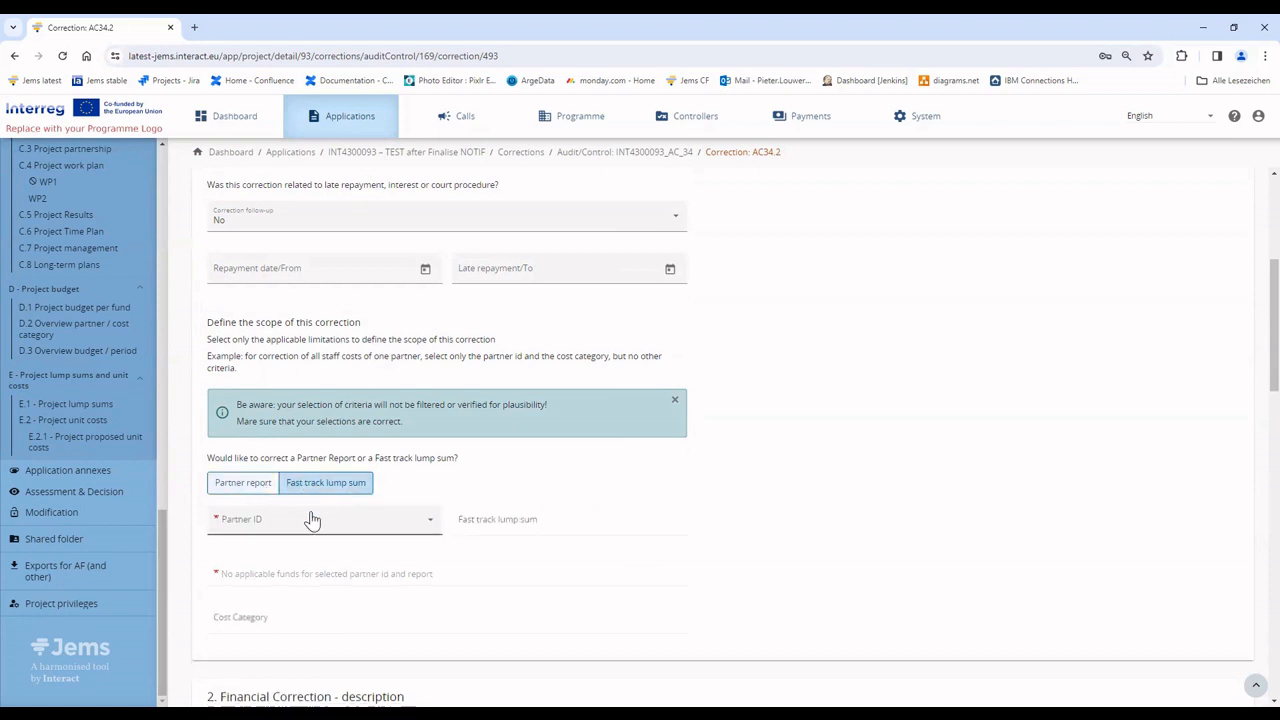
{"action": "left_click", "coordinate": [308, 527]}
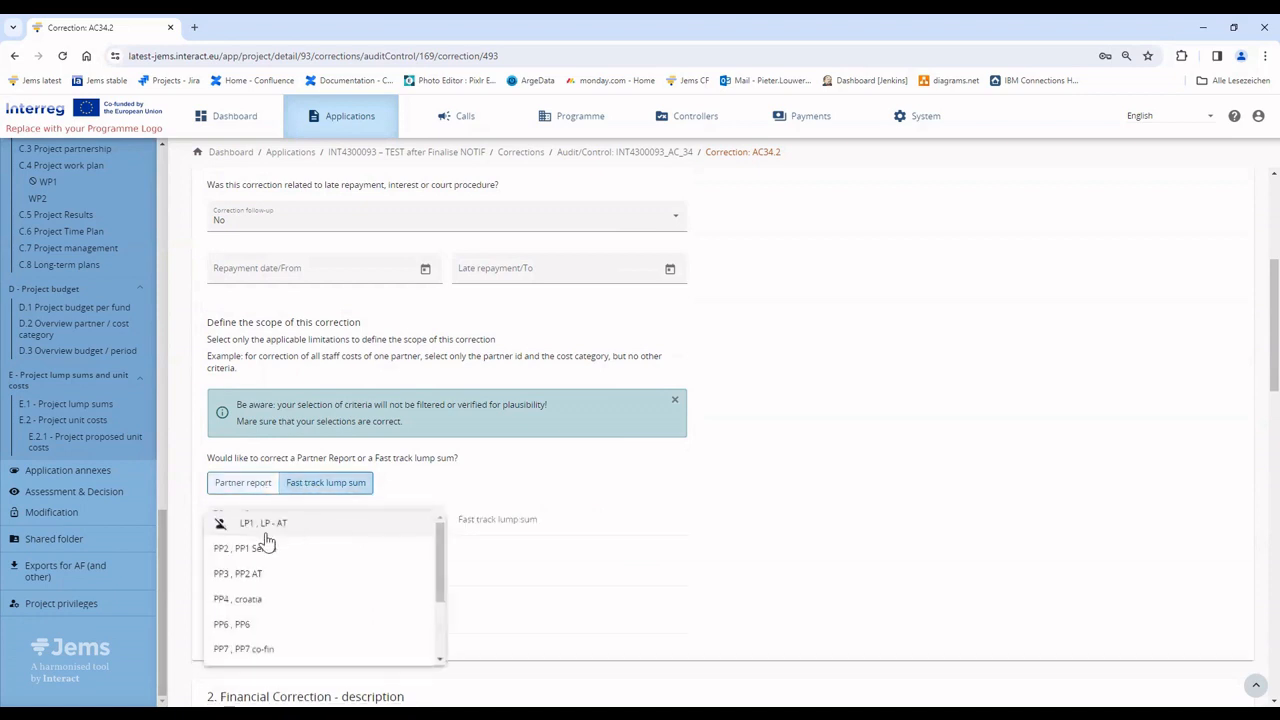
{"action": "left_click", "coordinate": [266, 545]}
{"action": "left_click", "coordinate": [503, 523]}
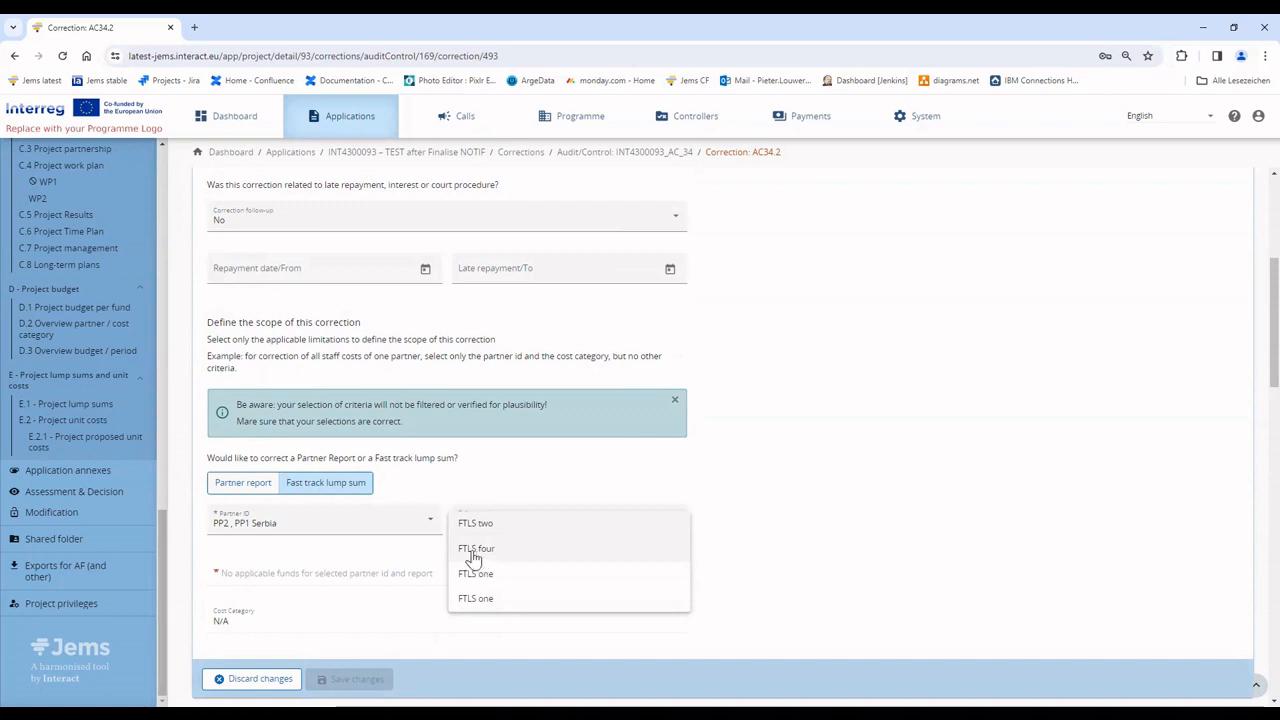
{"action": "left_click", "coordinate": [476, 549]}
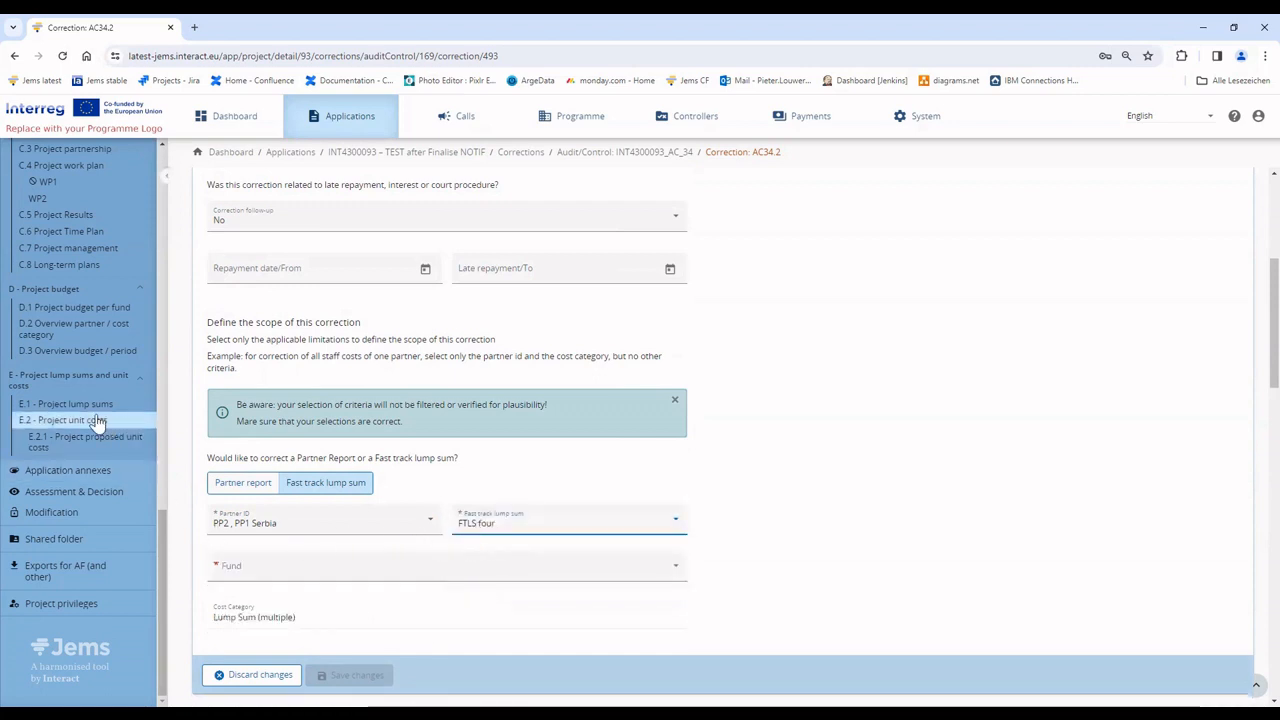
{"action": "left_click", "coordinate": [355, 567]}
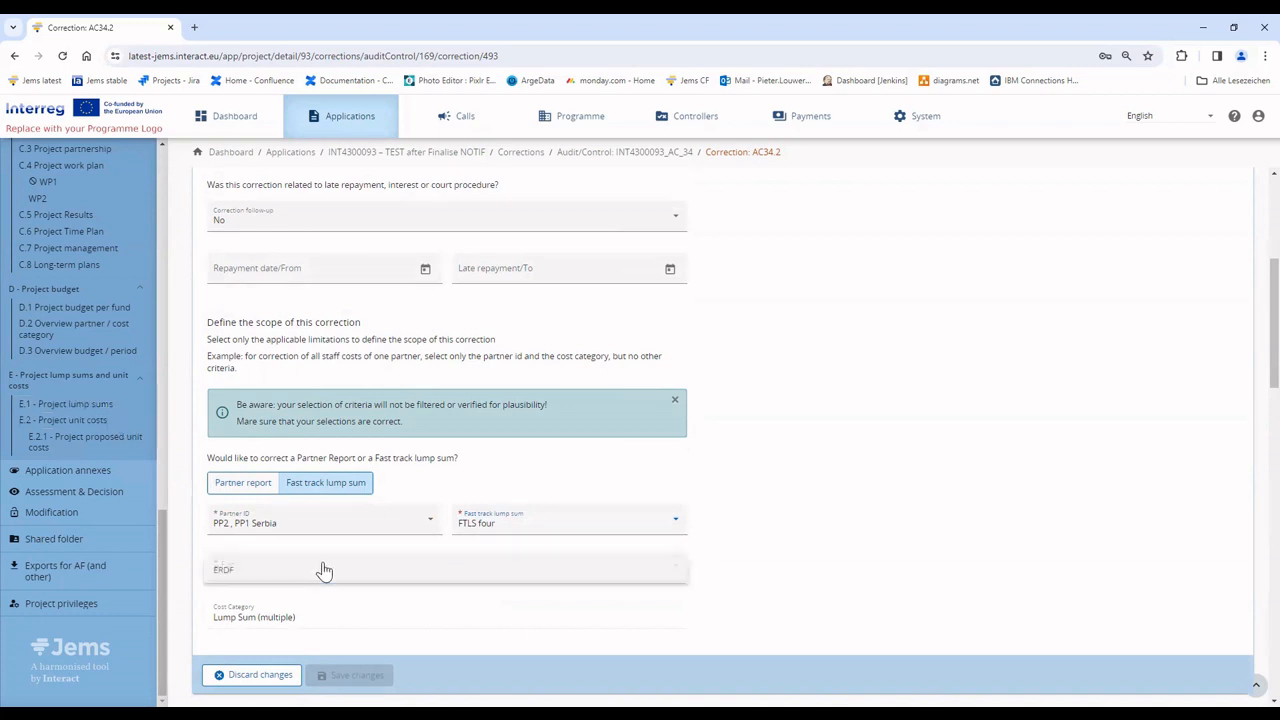
{"action": "left_click", "coordinate": [323, 566]}
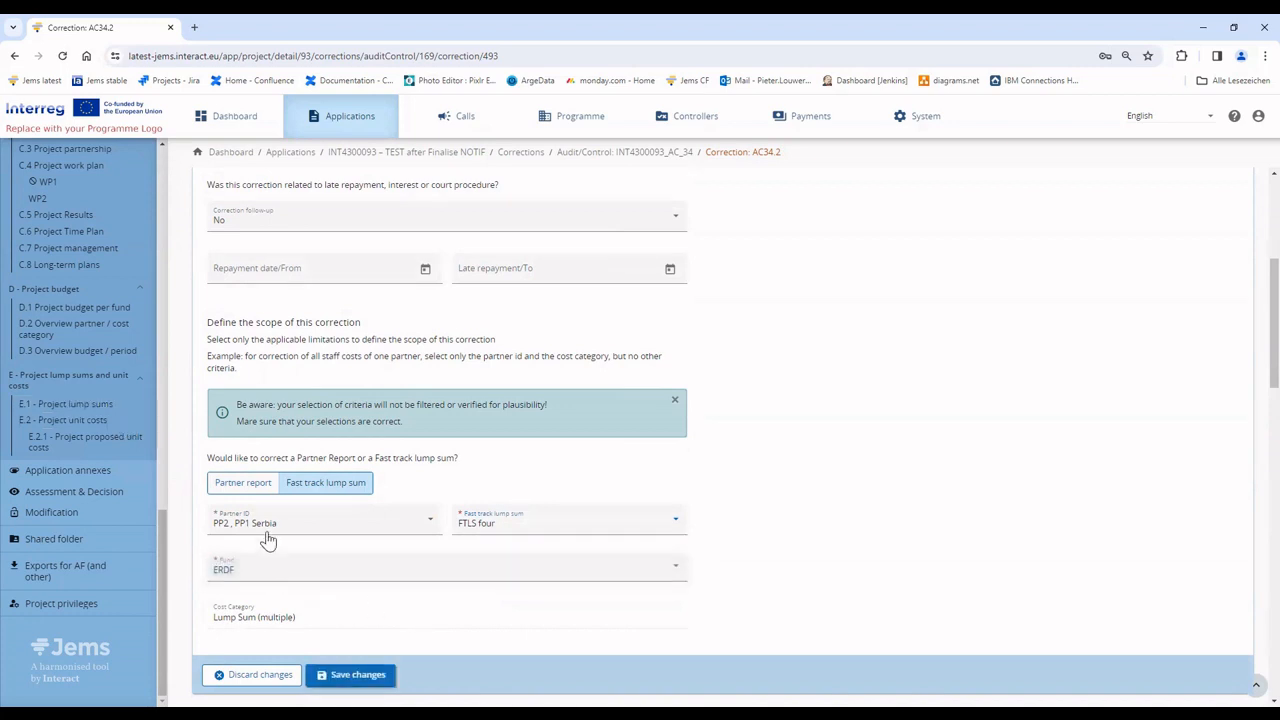
{"action": "scroll", "coordinate": [351, 574], "scroll_direction": "down", "scroll_amount": 2}
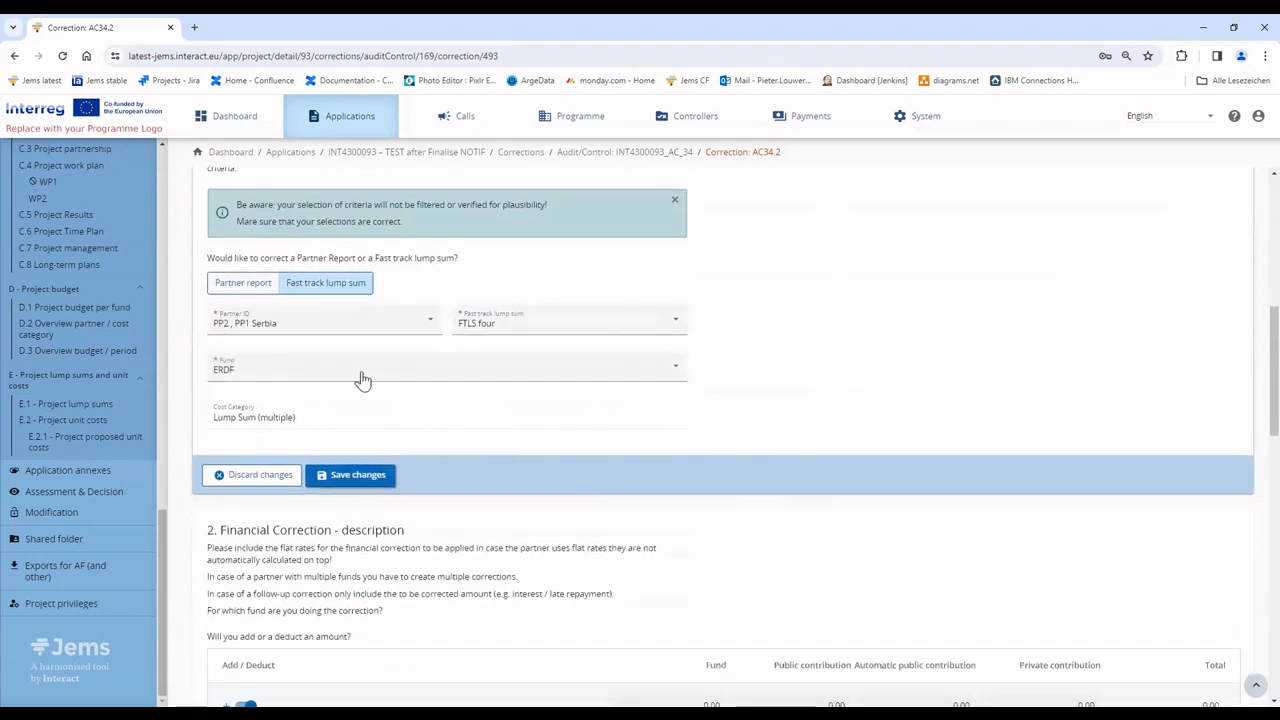
Scope the correction to a partner report instead, choosing partner PP4, croatia, report R.14 and fund NDICI, and save it
{"action": "left_click", "coordinate": [250, 283]}
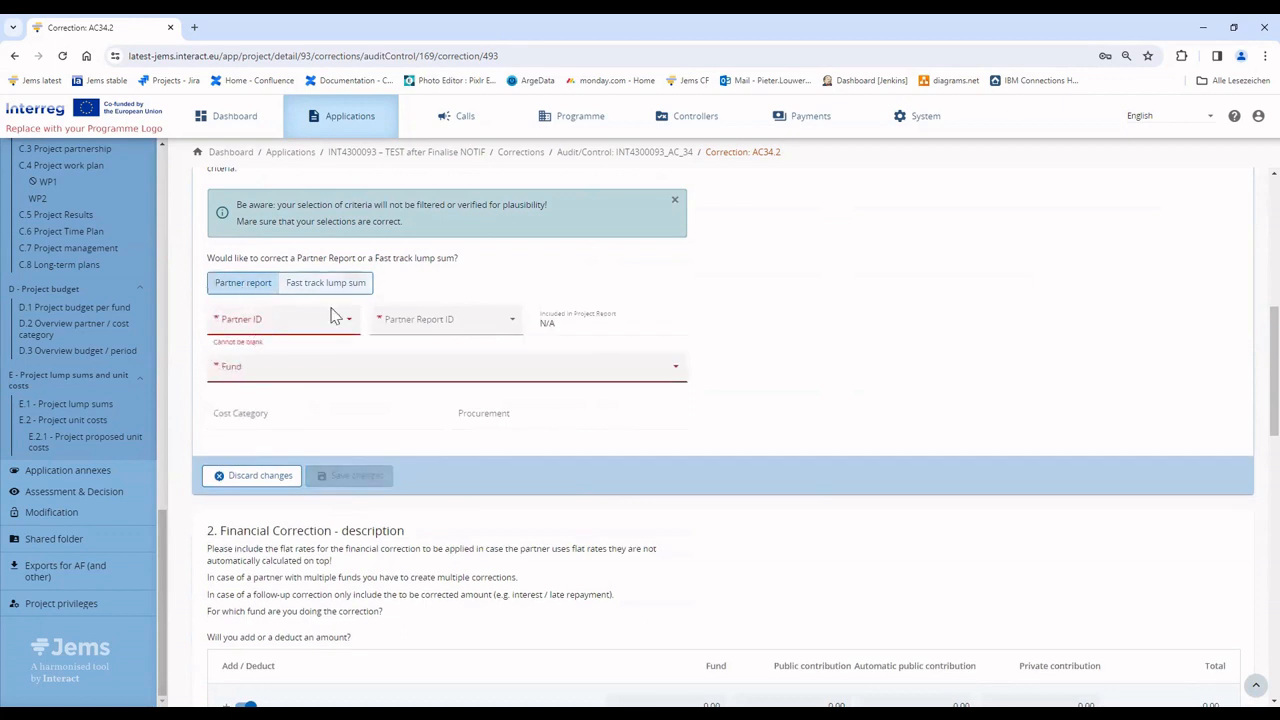
{"action": "left_click", "coordinate": [272, 320]}
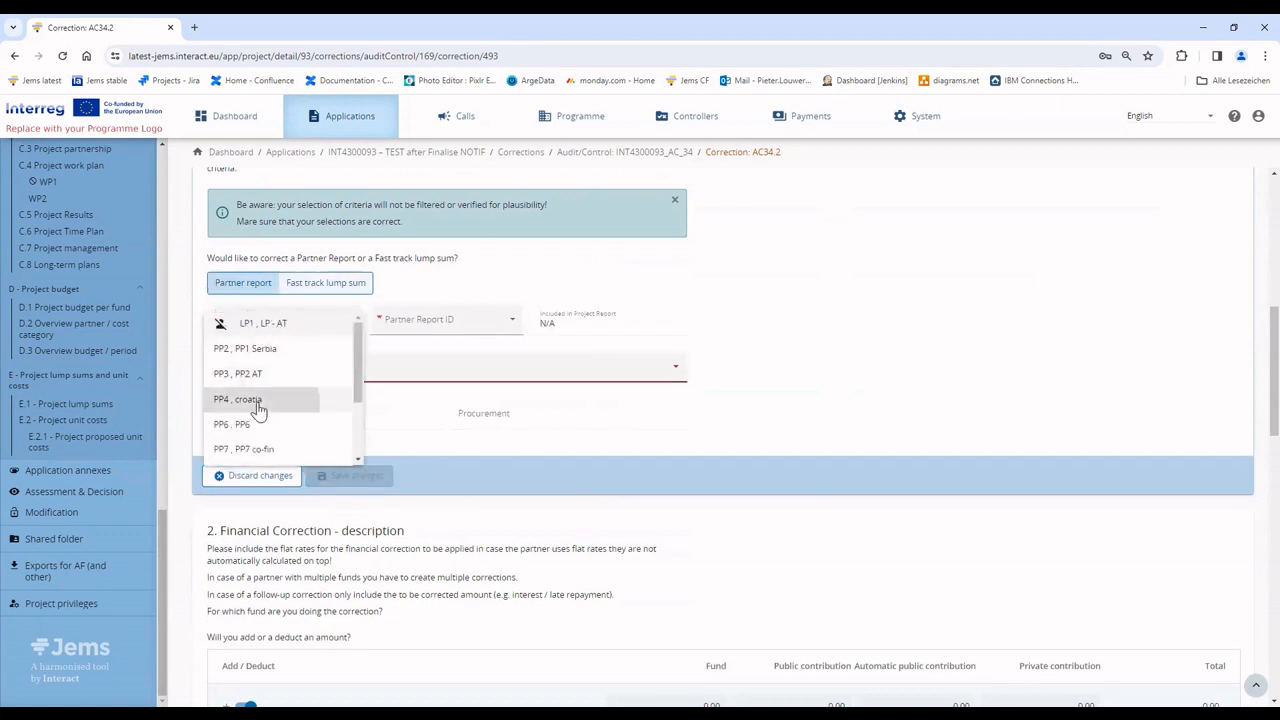
{"action": "left_click", "coordinate": [257, 402]}
{"action": "left_click", "coordinate": [414, 334]}
{"action": "left_click", "coordinate": [412, 350]}
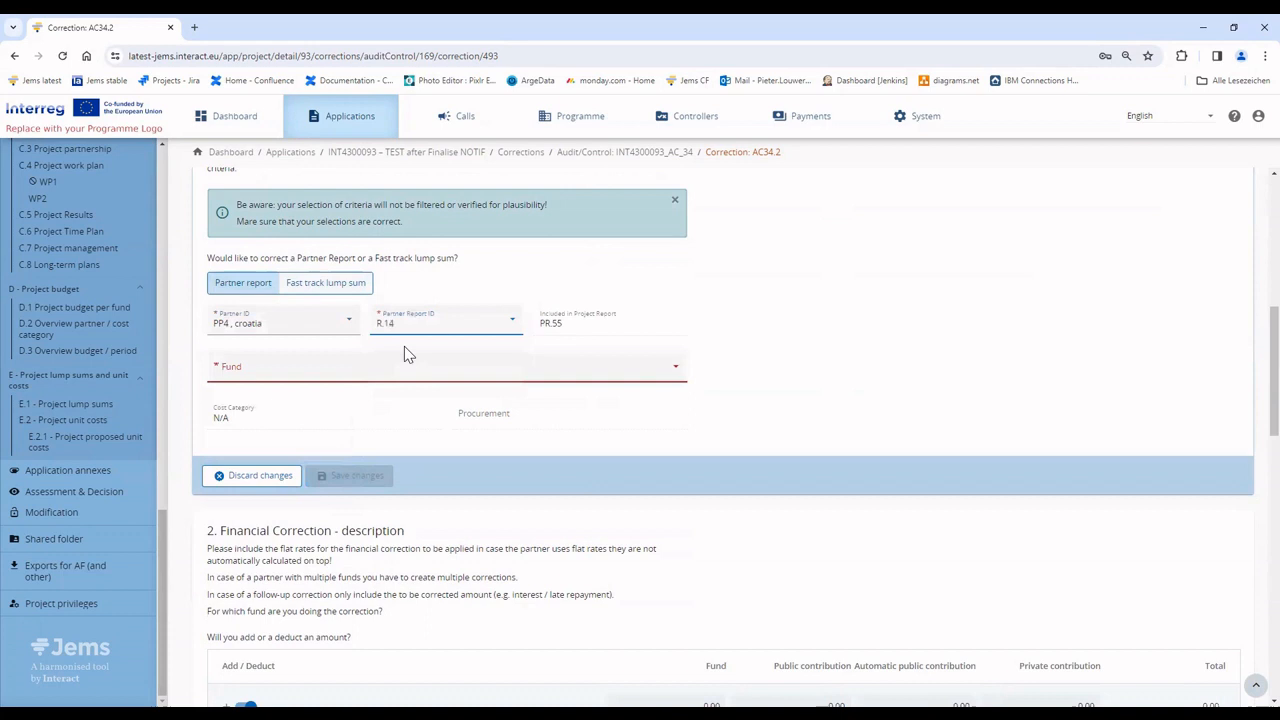
{"action": "left_click", "coordinate": [336, 370]}
{"action": "left_click", "coordinate": [261, 372]}
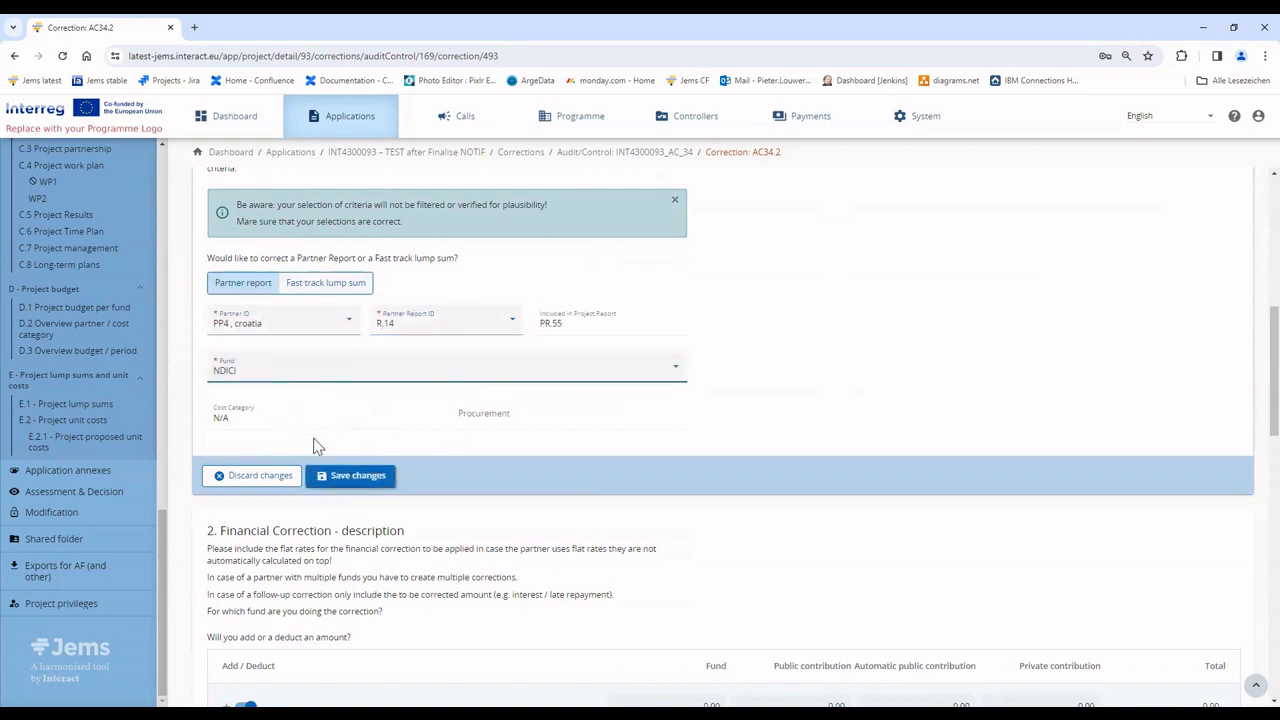
{"action": "left_click", "coordinate": [348, 470]}
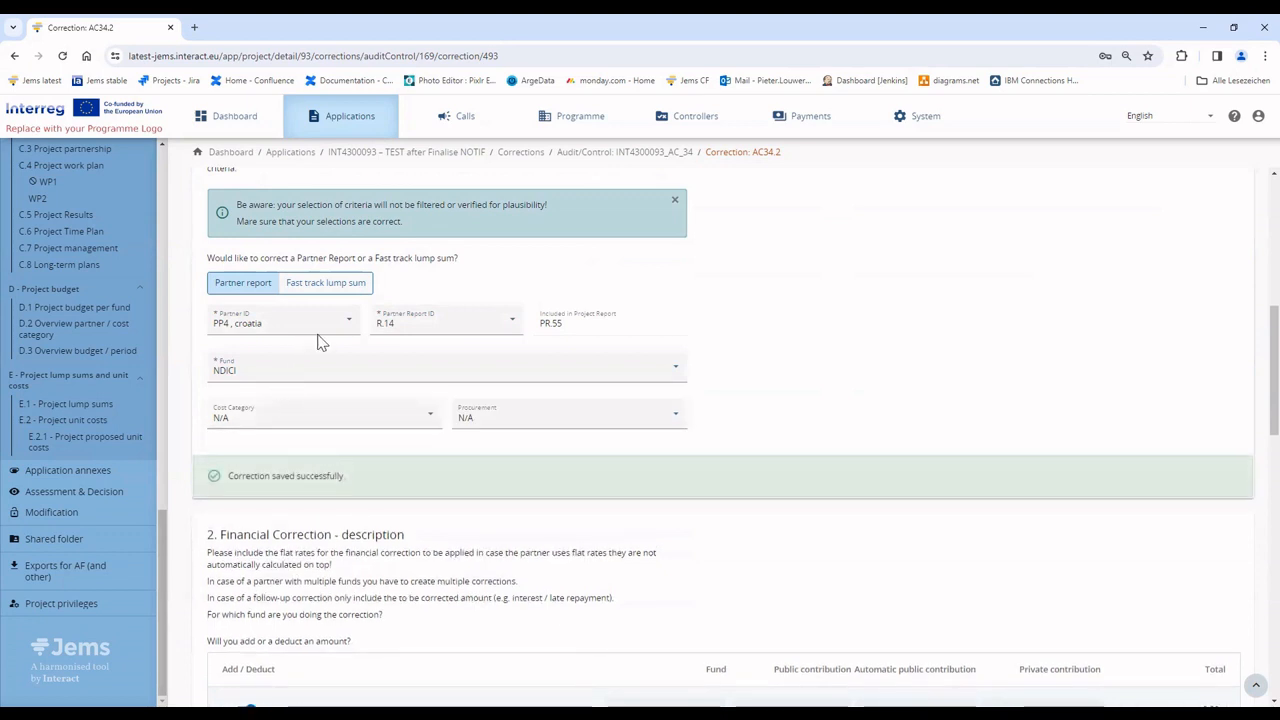
Check the cost category and procurement options available for the correction's scope, leaving both at N/A
{"action": "left_click", "coordinate": [332, 421]}
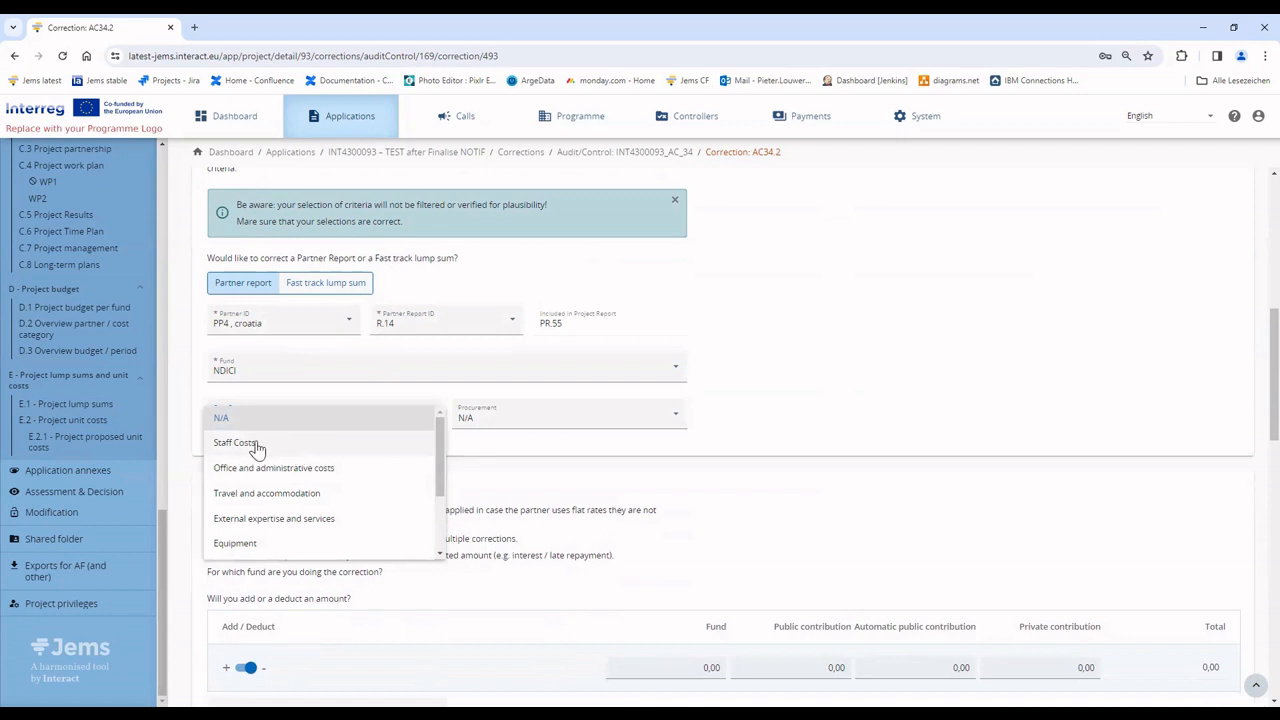
{"action": "left_click", "coordinate": [526, 420]}
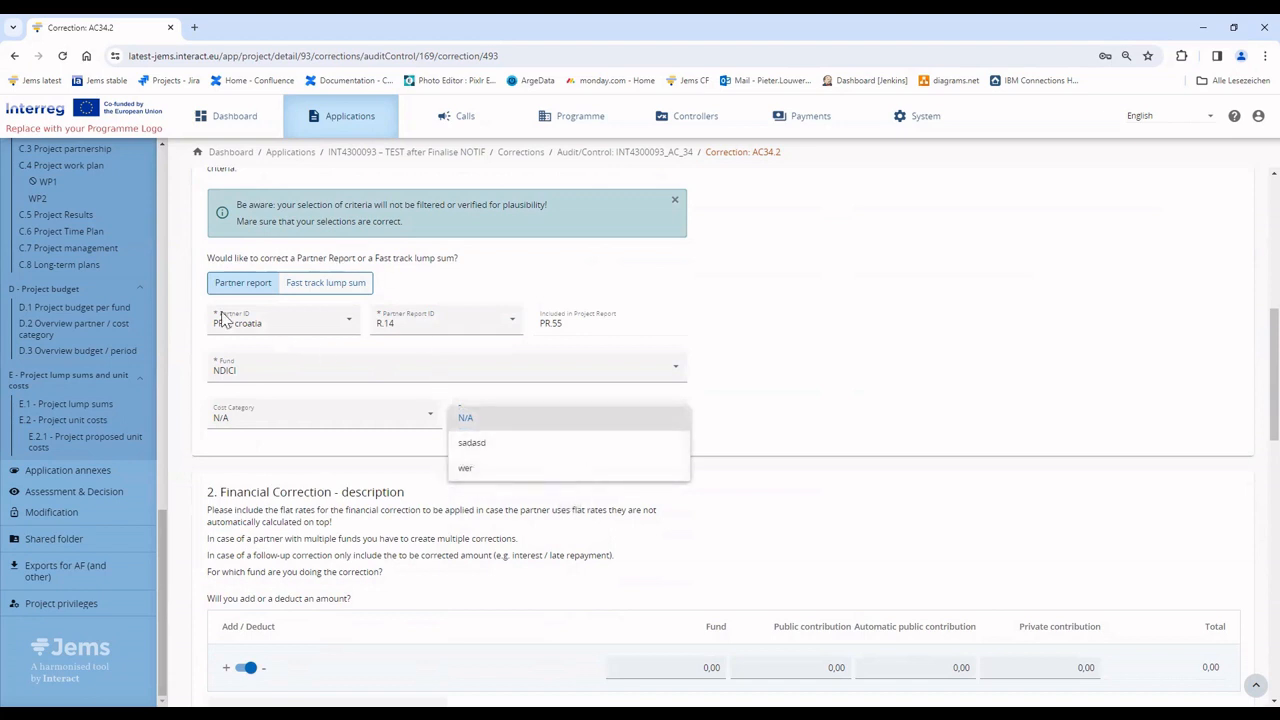
{"action": "left_click", "coordinate": [318, 449]}
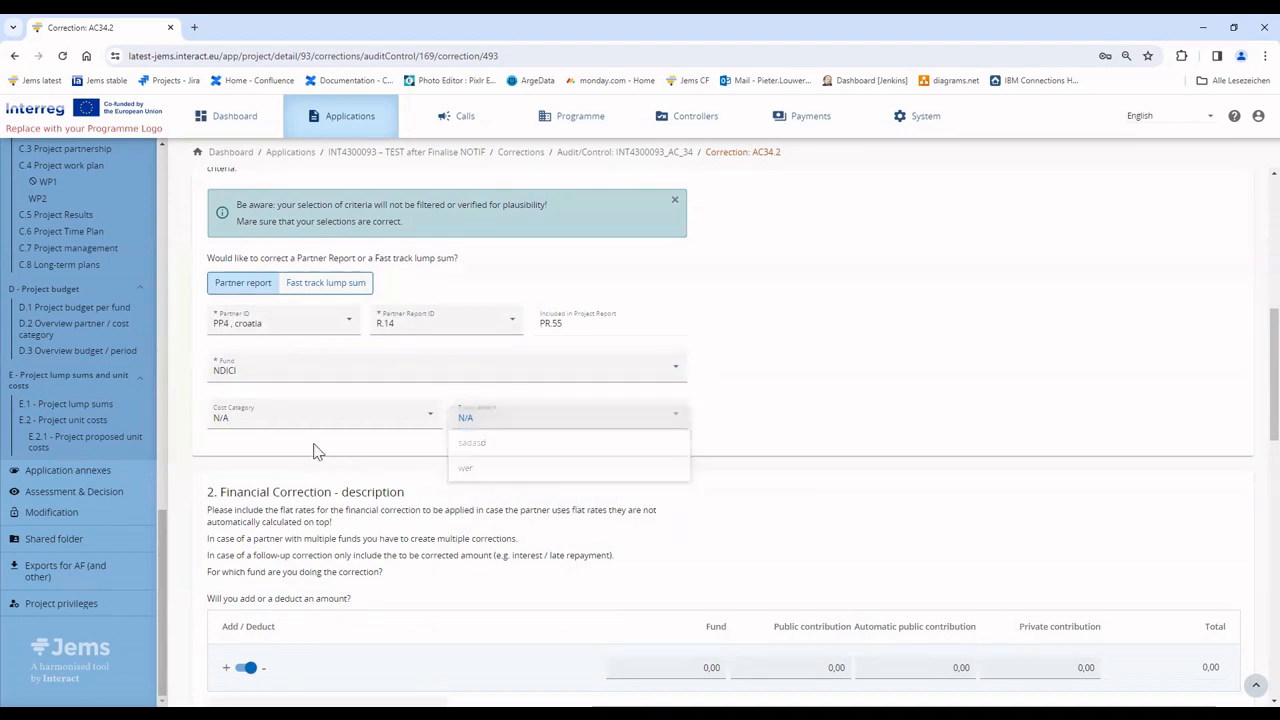
Set the correction's cost category to Staff Costs and procurement to sadasd, and save the scope
{"action": "left_click", "coordinate": [340, 415]}
{"action": "left_click", "coordinate": [281, 442]}
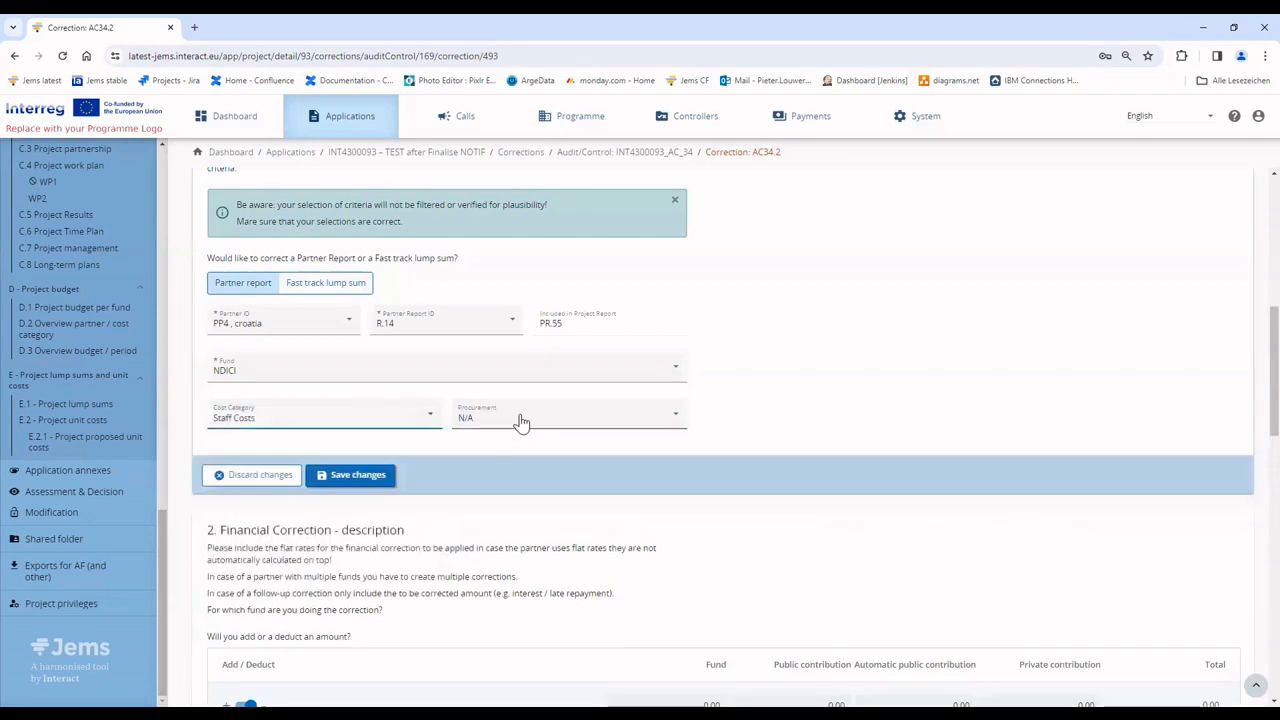
{"action": "left_click", "coordinate": [517, 420]}
{"action": "left_click", "coordinate": [480, 447]}
{"action": "left_click", "coordinate": [376, 476]}
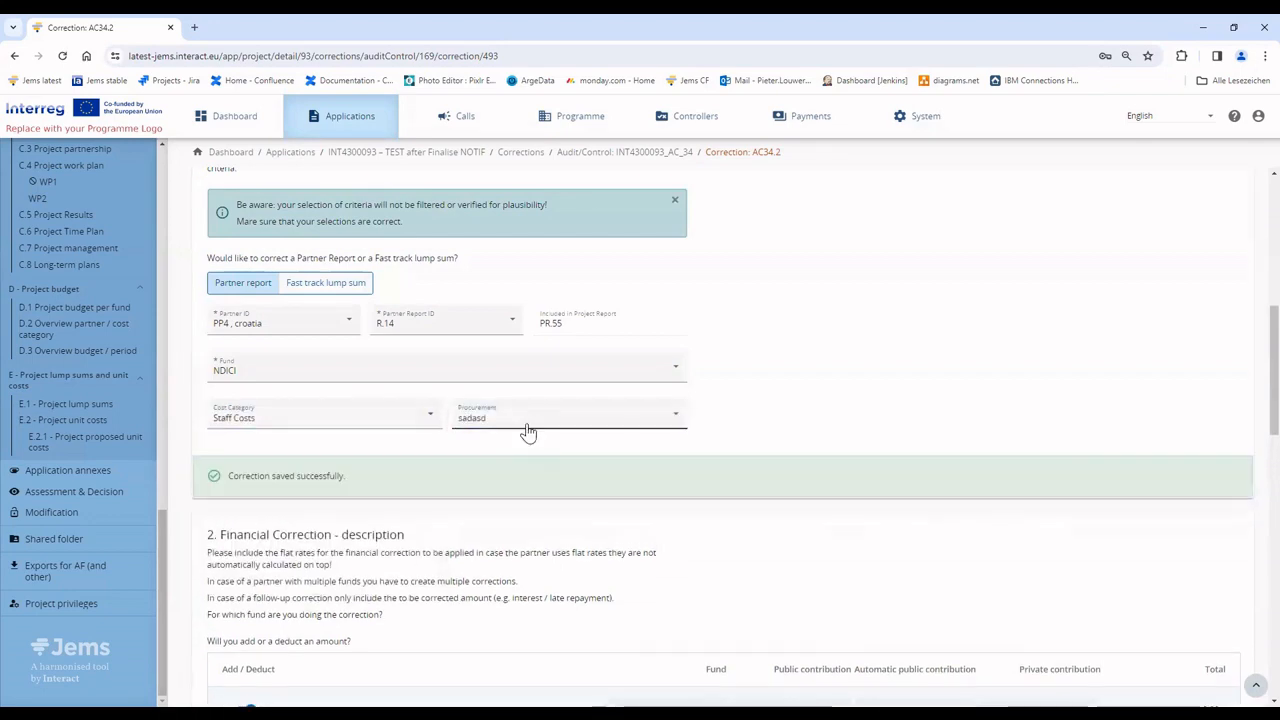
Enter a deduction of 50.000,00 for the fund and 20.000,00 for the private contribution in the financial correction description
{"action": "scroll", "coordinate": [523, 431], "scroll_direction": "down", "scroll_amount": 3}
{"action": "left_click", "coordinate": [704, 375]}
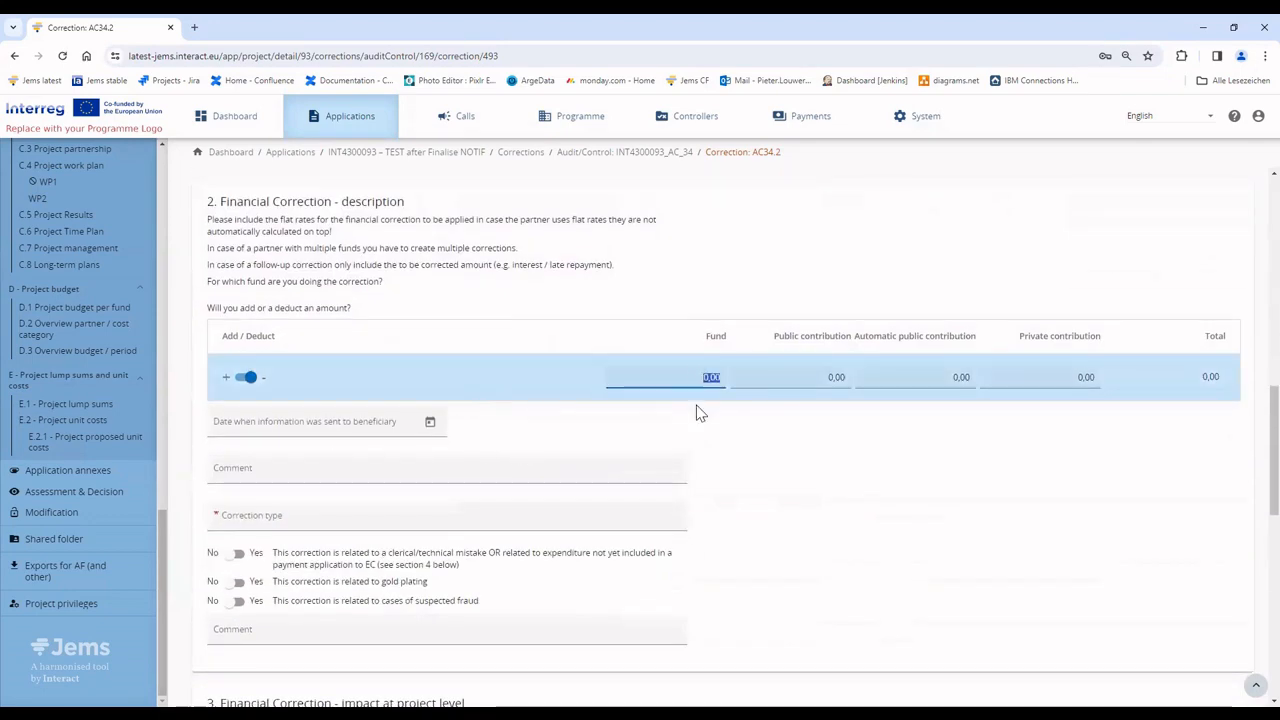
{"action": "type", "text": "50000"}
{"action": "scroll", "coordinate": [788, 420], "scroll_direction": "down", "scroll_amount": 1}
{"action": "left_click", "coordinate": [1075, 334]}
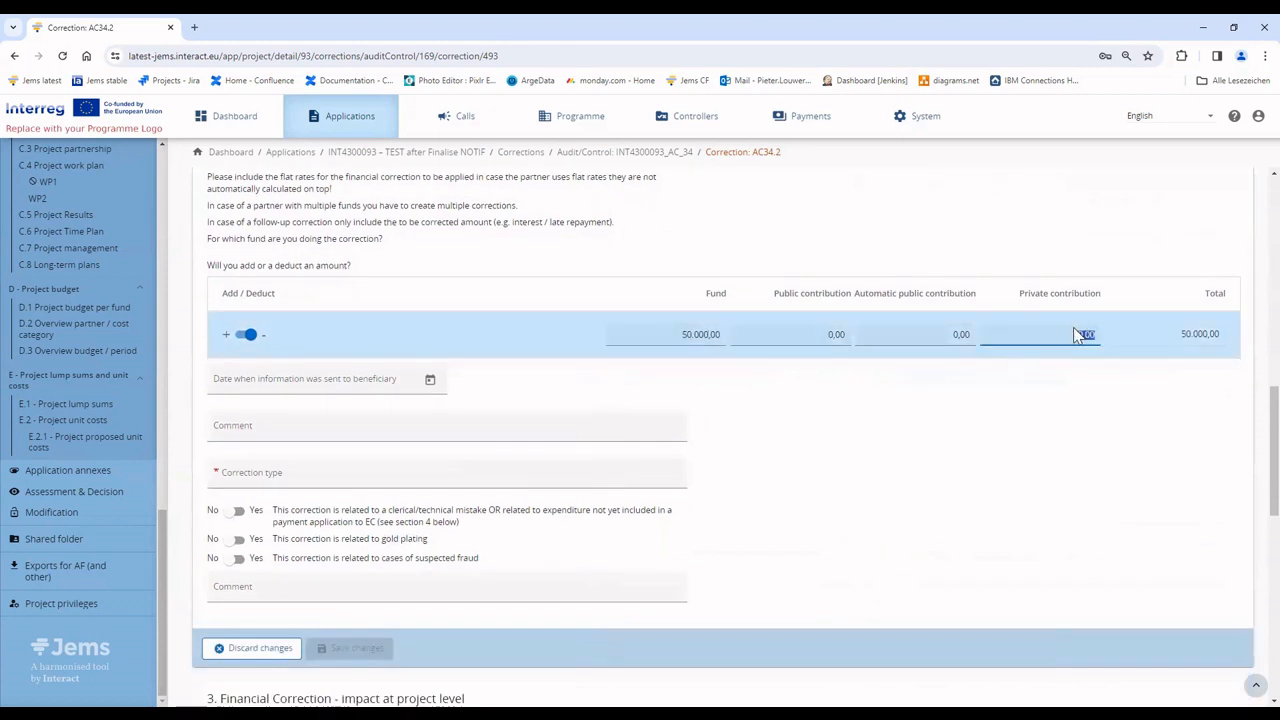
{"action": "type", "text": "200"}
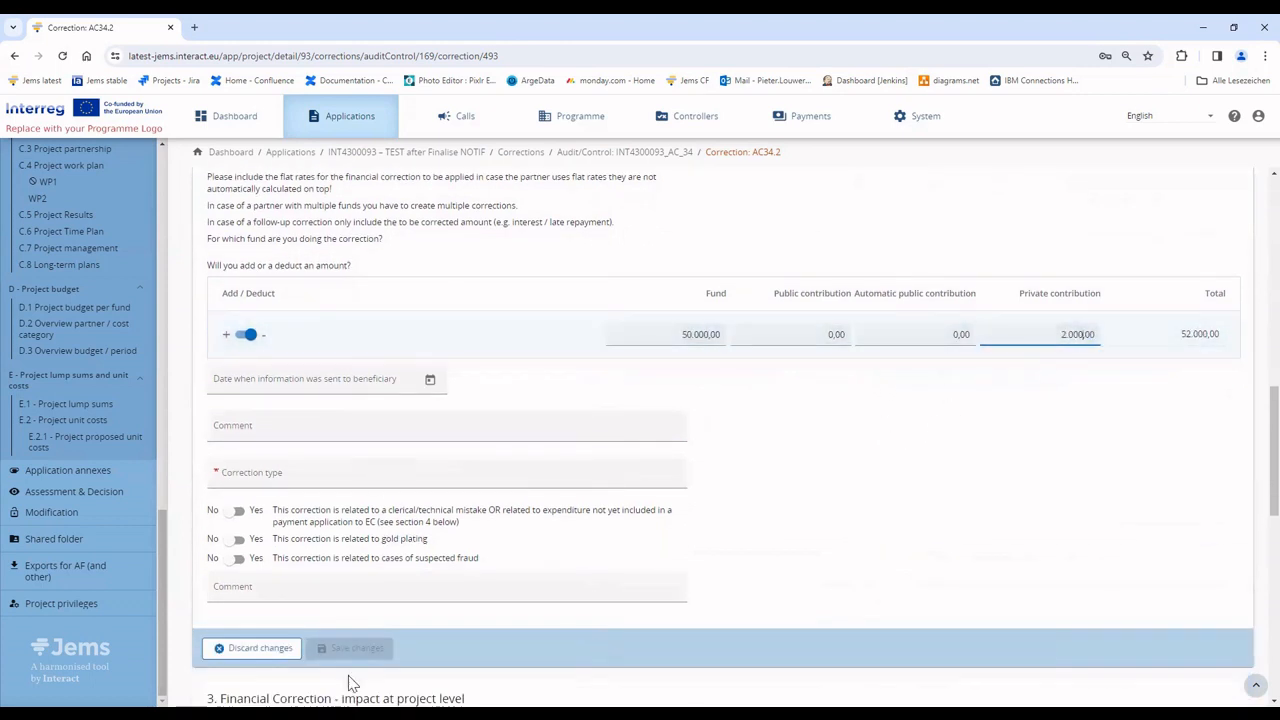
Set the correction type to 1.2 Artificial splitting of works/services/supplies contracts and save the financial correction description
{"action": "left_click", "coordinate": [243, 477]}
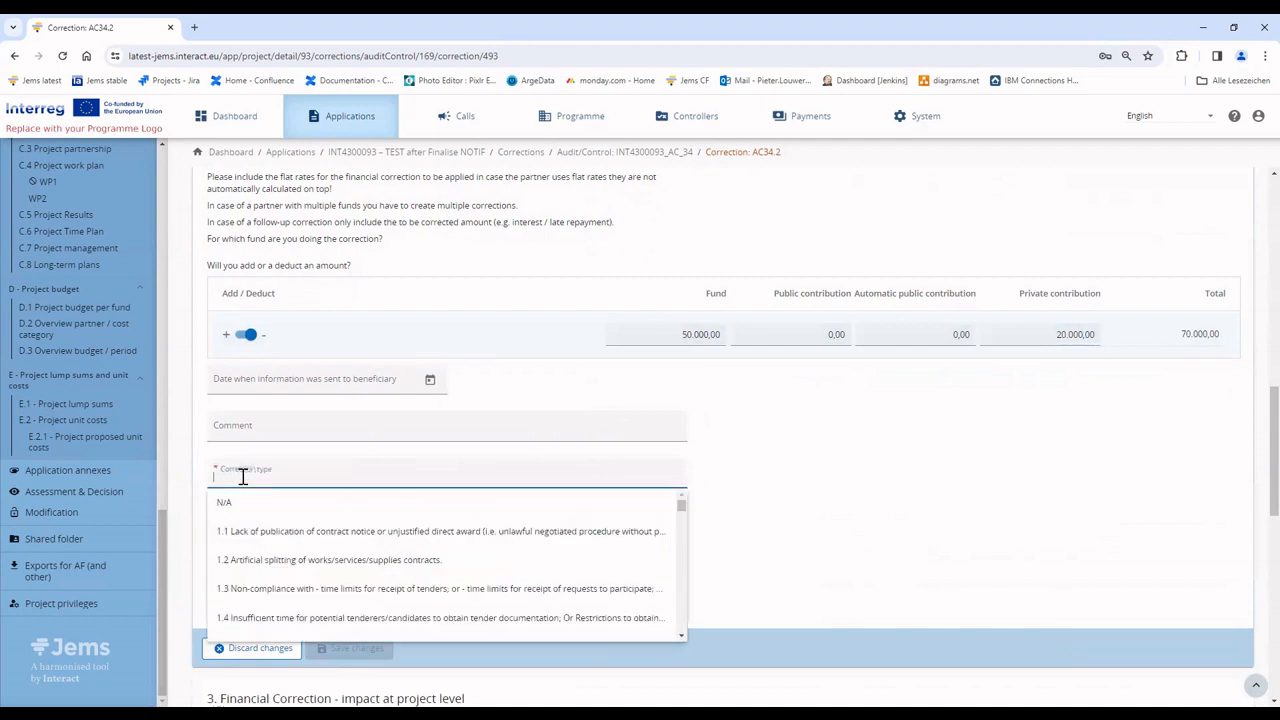
{"action": "left_click", "coordinate": [315, 562]}
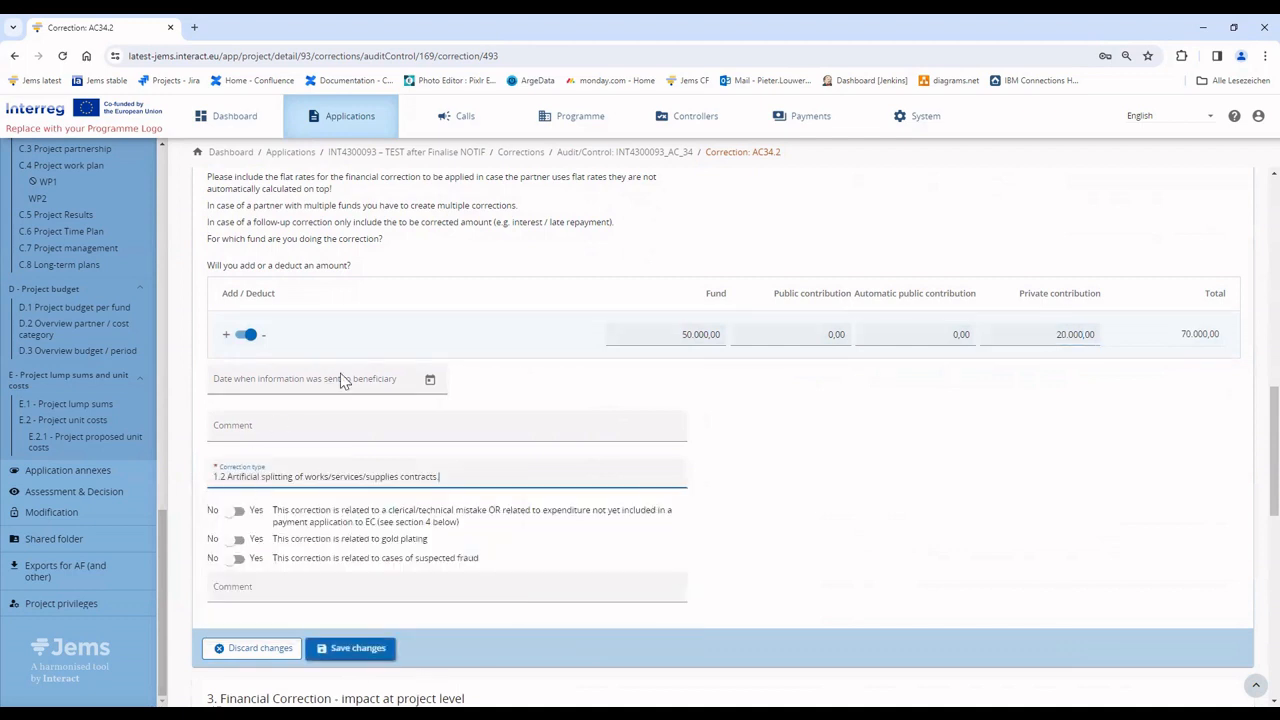
{"action": "left_click", "coordinate": [355, 648]}
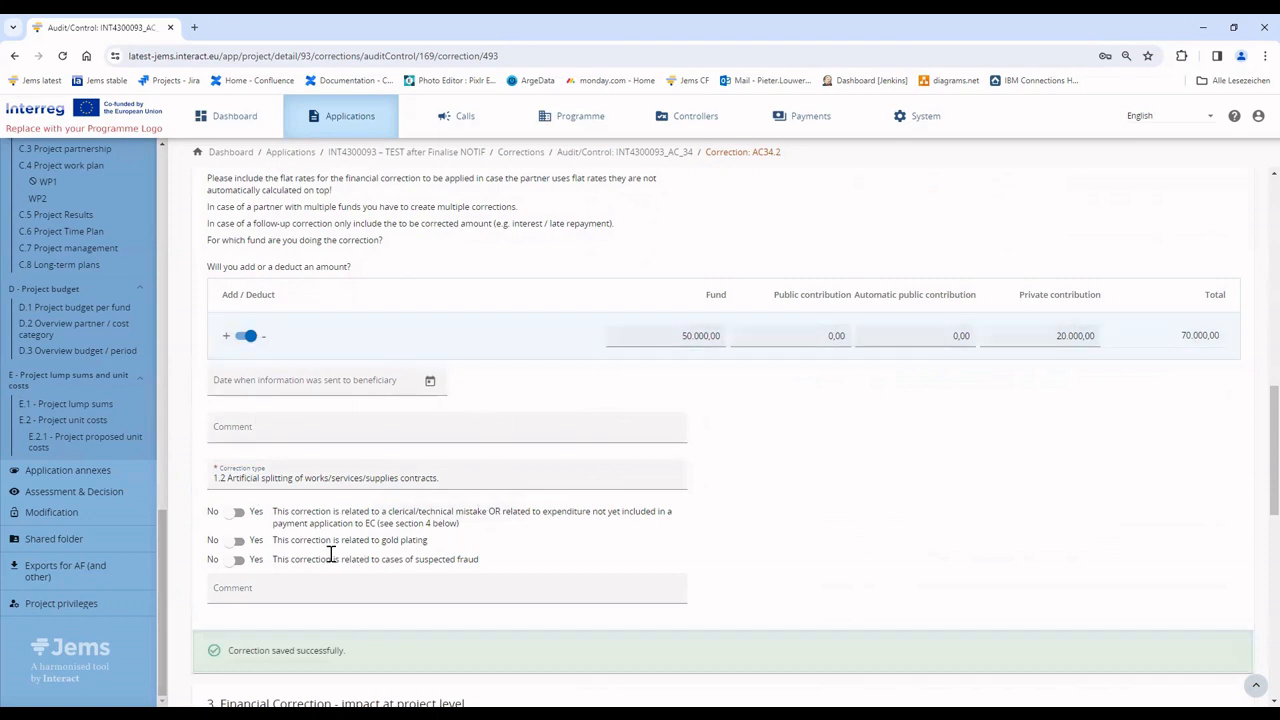
Select Scenario 3 in the programme-level measures of the correction, leaving the project-level impact type at N/A, and save
{"action": "scroll", "coordinate": [296, 483], "scroll_direction": "down", "scroll_amount": 1}
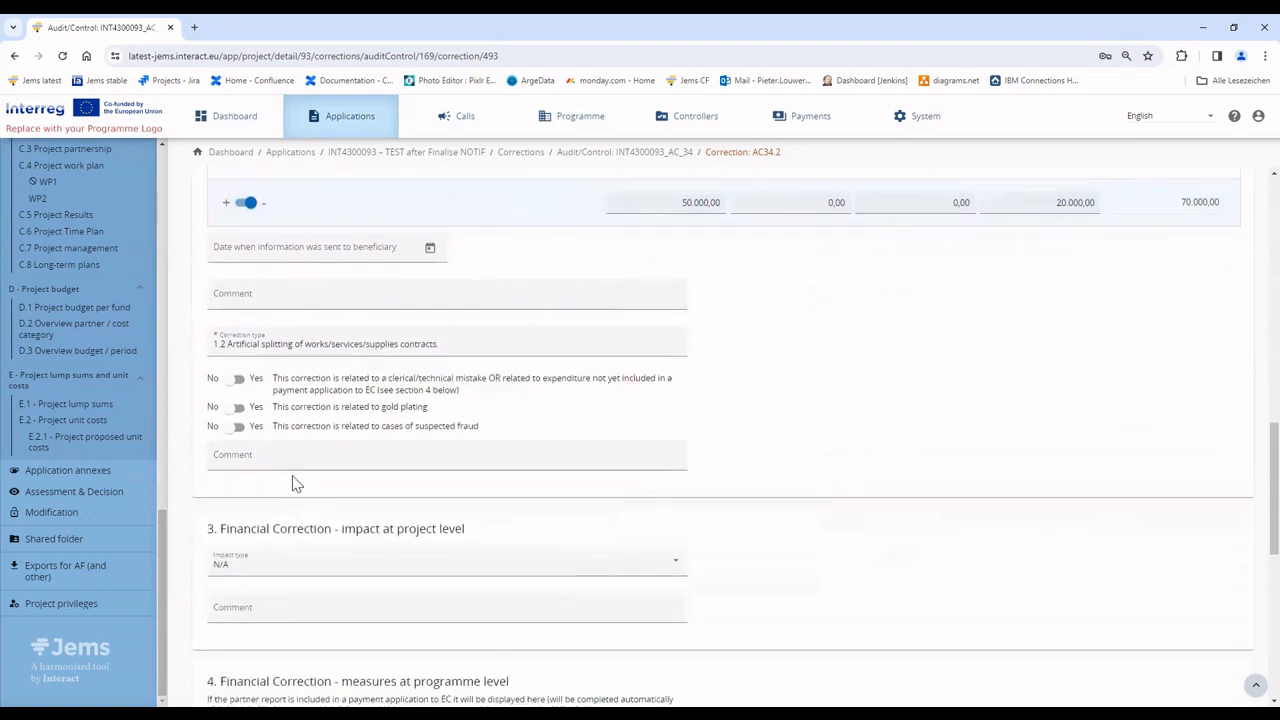
{"action": "scroll", "coordinate": [290, 495], "scroll_direction": "down", "scroll_amount": 2}
{"action": "scroll", "coordinate": [303, 430], "scroll_direction": "up", "scroll_amount": 4}
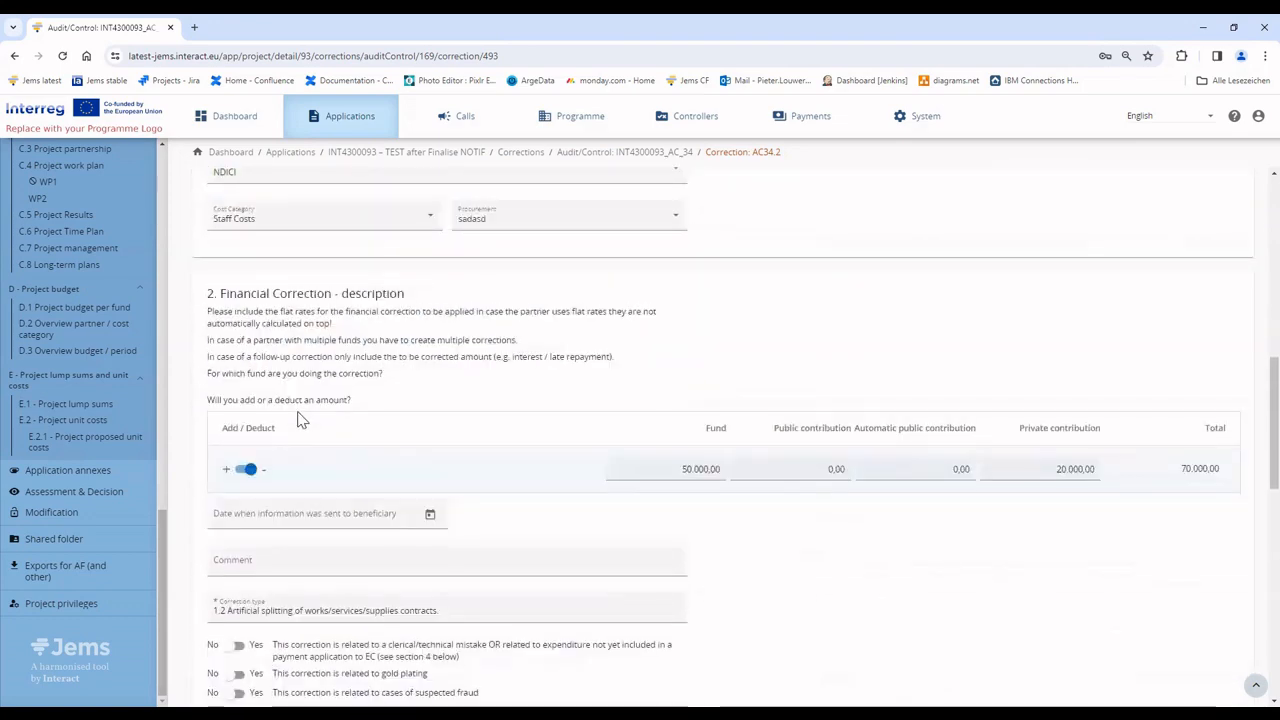
{"action": "scroll", "coordinate": [297, 420], "scroll_direction": "up", "scroll_amount": 2}
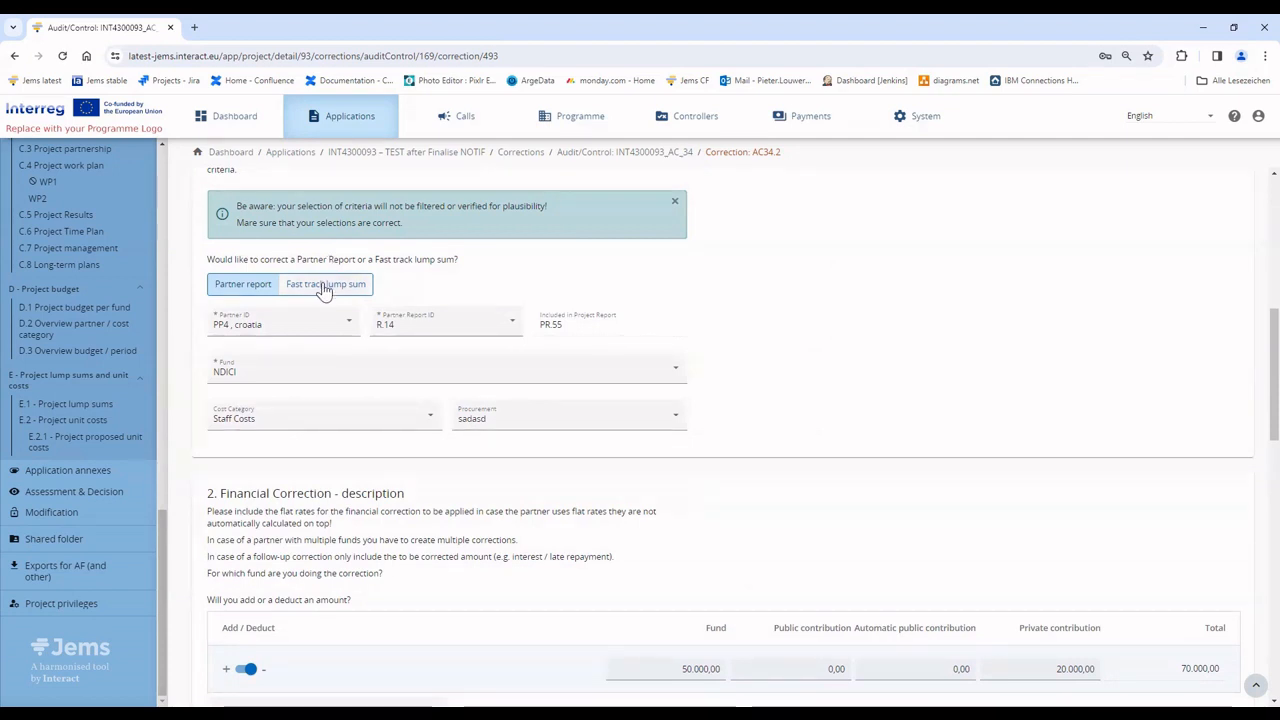
{"action": "scroll", "coordinate": [407, 448], "scroll_direction": "down", "scroll_amount": 10}
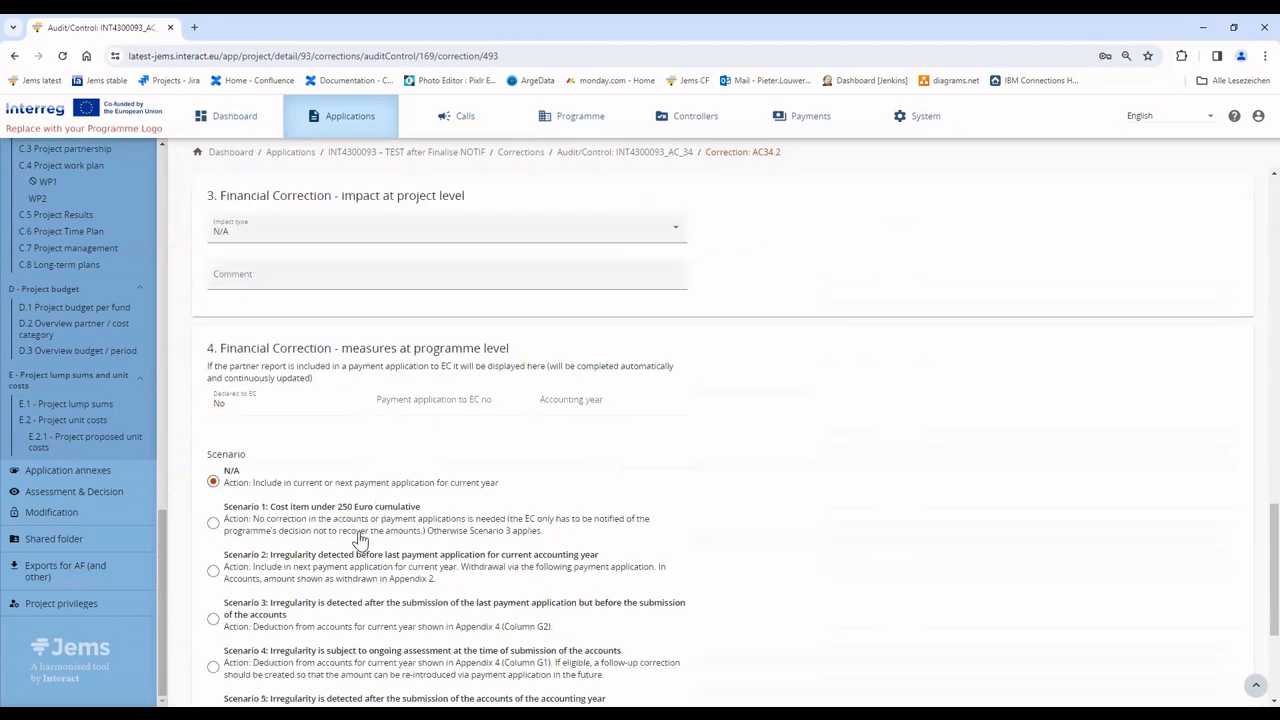
{"action": "scroll", "coordinate": [353, 522], "scroll_direction": "down", "scroll_amount": 2}
{"action": "left_click", "coordinate": [216, 490]}
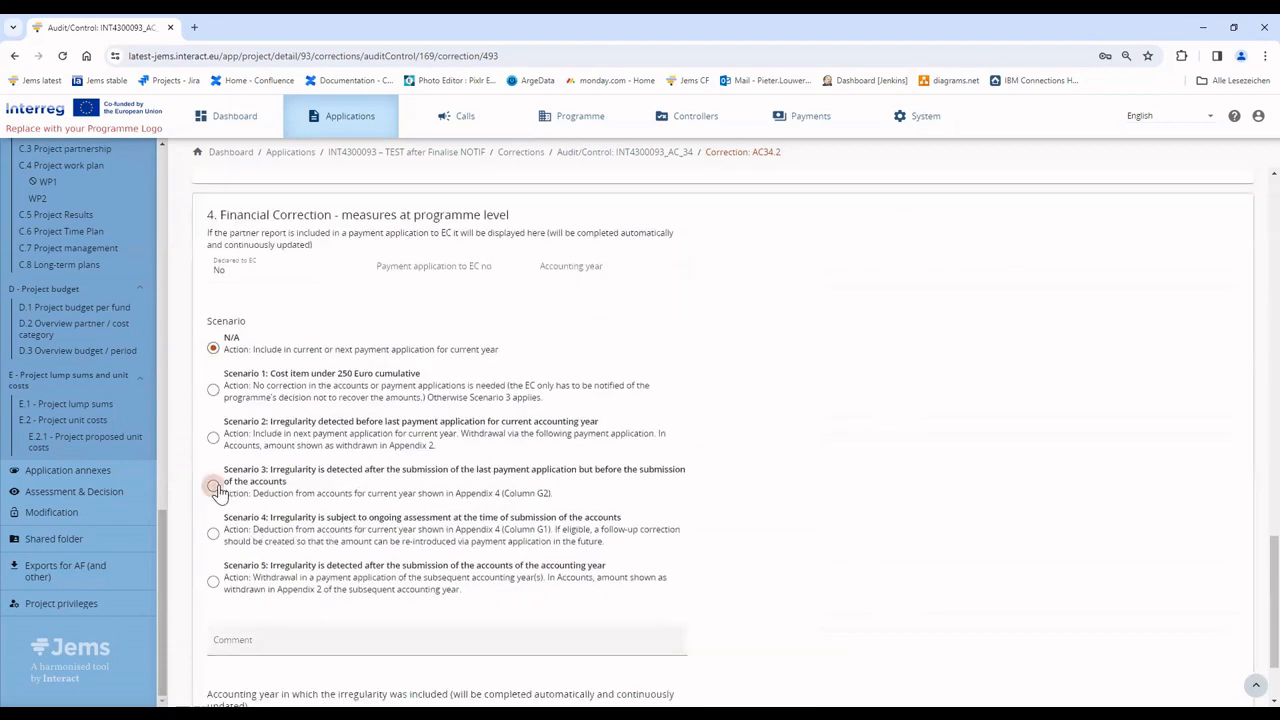
{"action": "scroll", "coordinate": [395, 683], "scroll_direction": "down", "scroll_amount": 2}
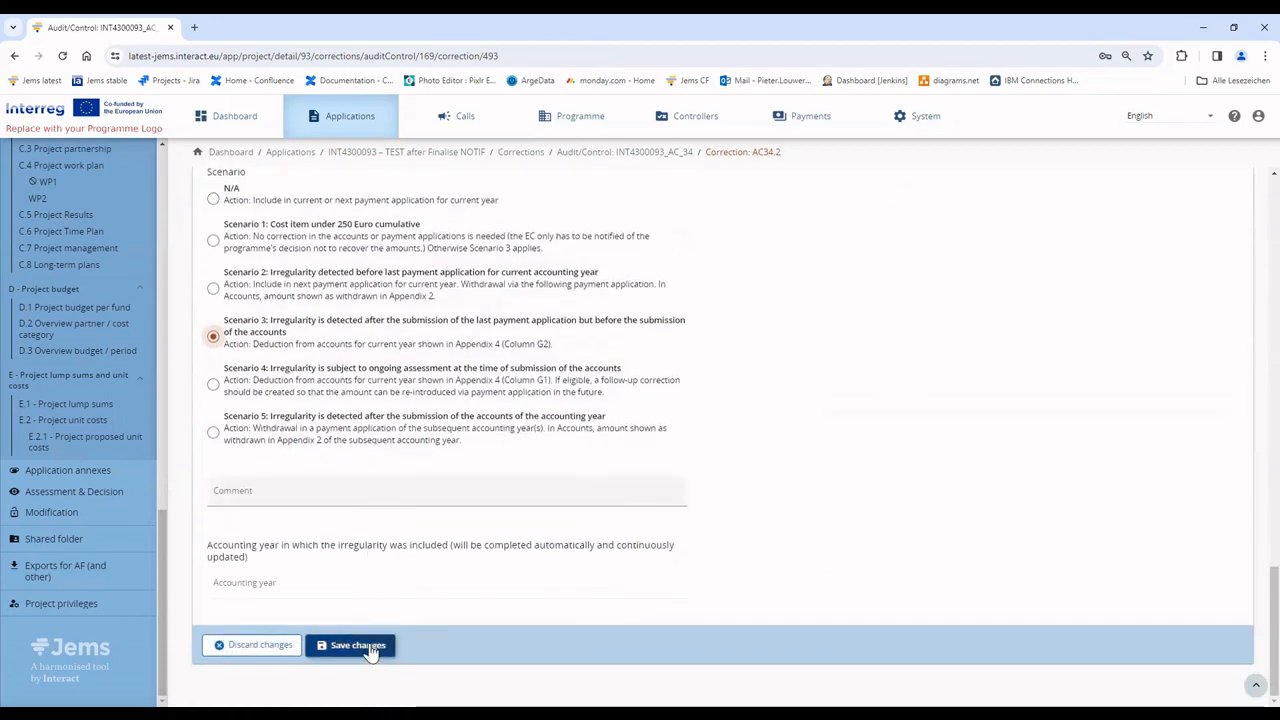
{"action": "left_click", "coordinate": [368, 645]}
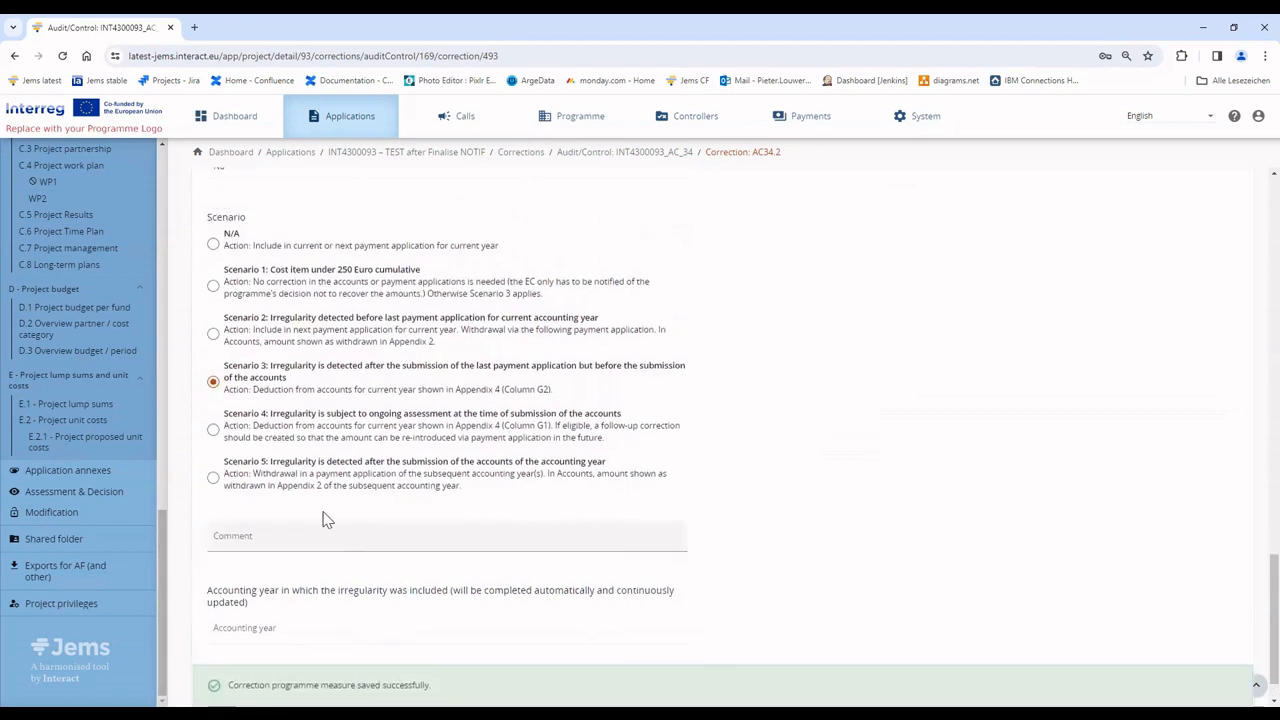
Close correction AC34.2 and confirm the closure
{"action": "scroll", "coordinate": [294, 486], "scroll_direction": "up", "scroll_amount": 15}
{"action": "left_click", "coordinate": [364, 276]}
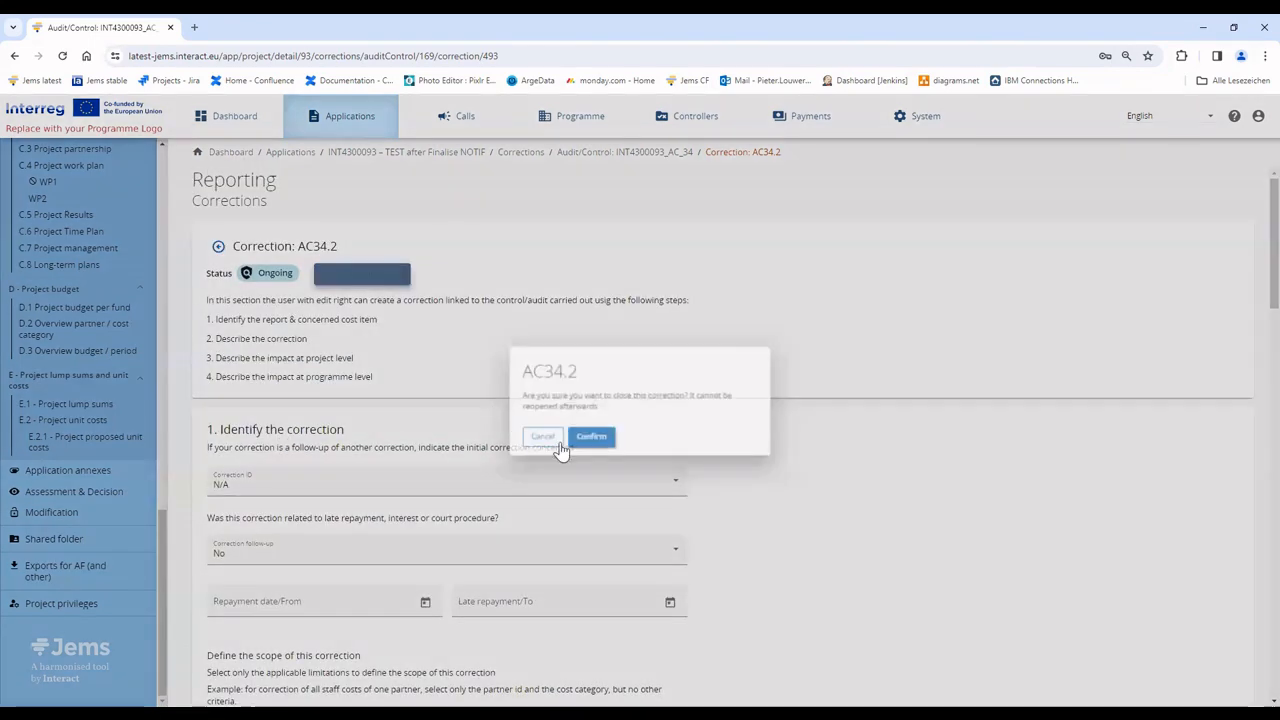
{"action": "left_click", "coordinate": [581, 442]}
Review the audit/control's details, total corrections amount and overview of its corrections
{"action": "scroll", "coordinate": [420, 563], "scroll_direction": "down", "scroll_amount": 3}
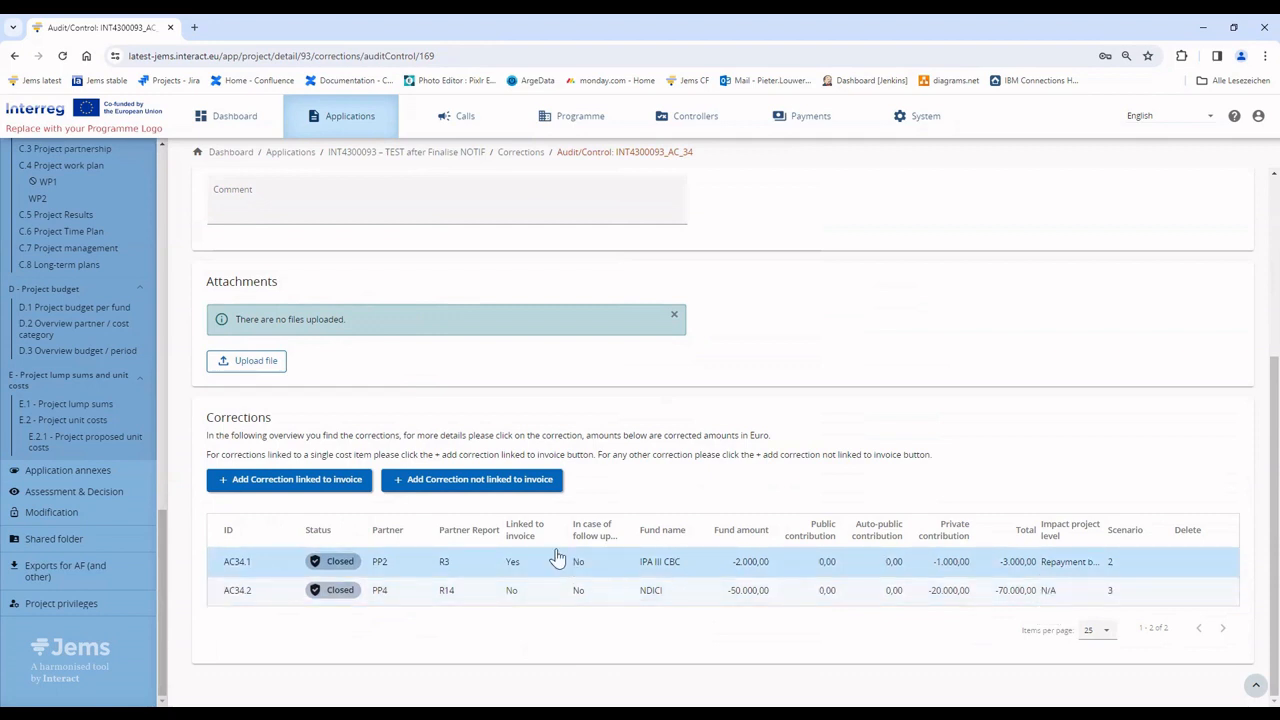
{"action": "scroll", "coordinate": [614, 566], "scroll_direction": "up", "scroll_amount": 3}
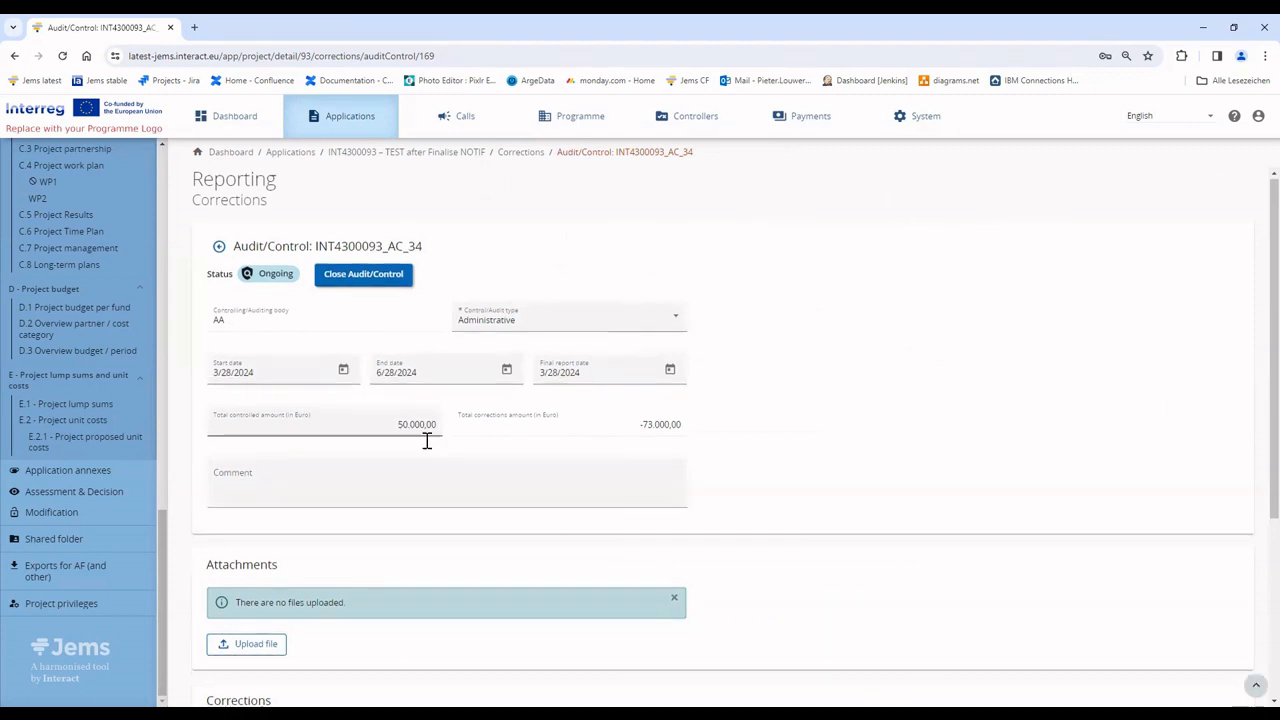
{"action": "scroll", "coordinate": [588, 664], "scroll_direction": "down", "scroll_amount": 3}
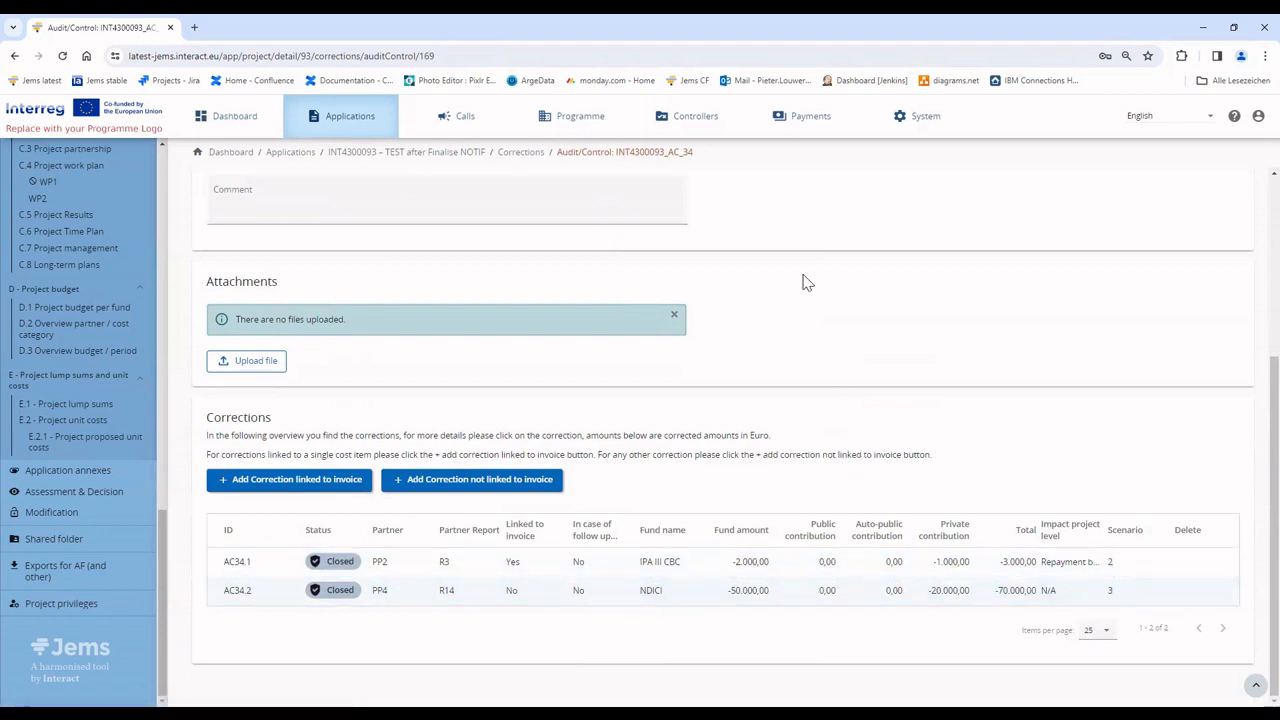
{"action": "left_click", "coordinate": [780, 124]}
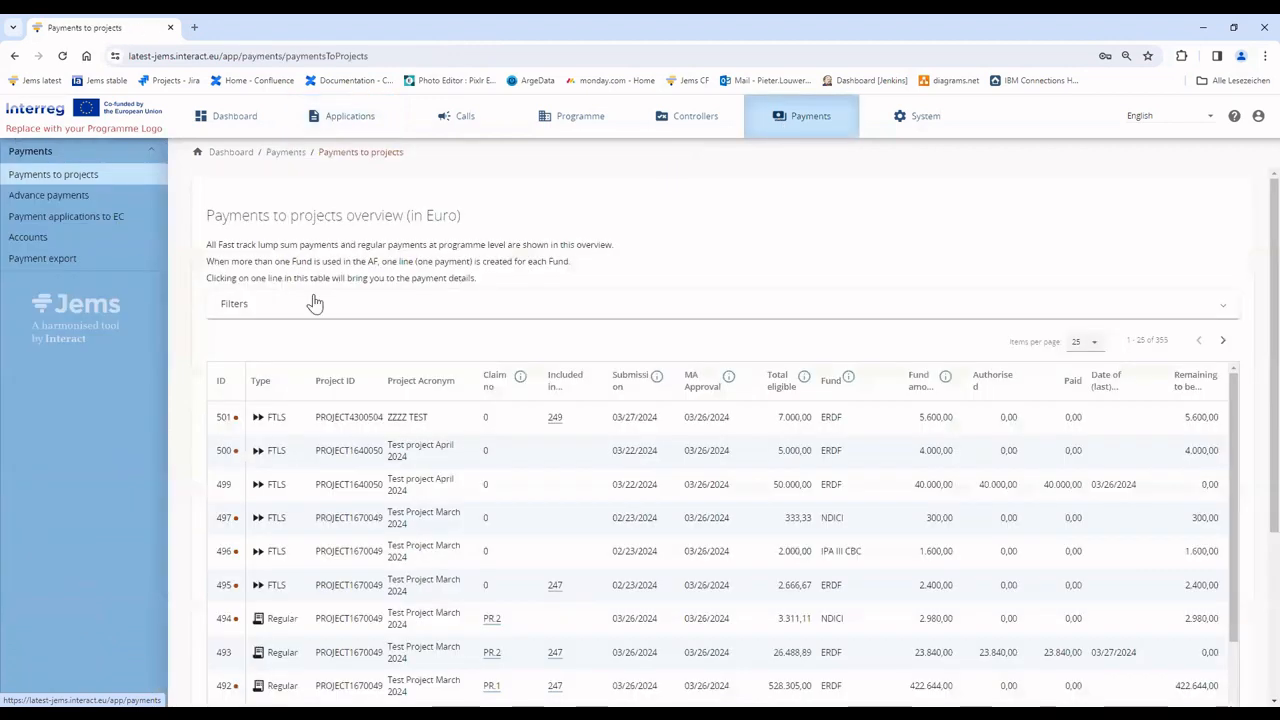
{"action": "left_click", "coordinate": [15, 58]}
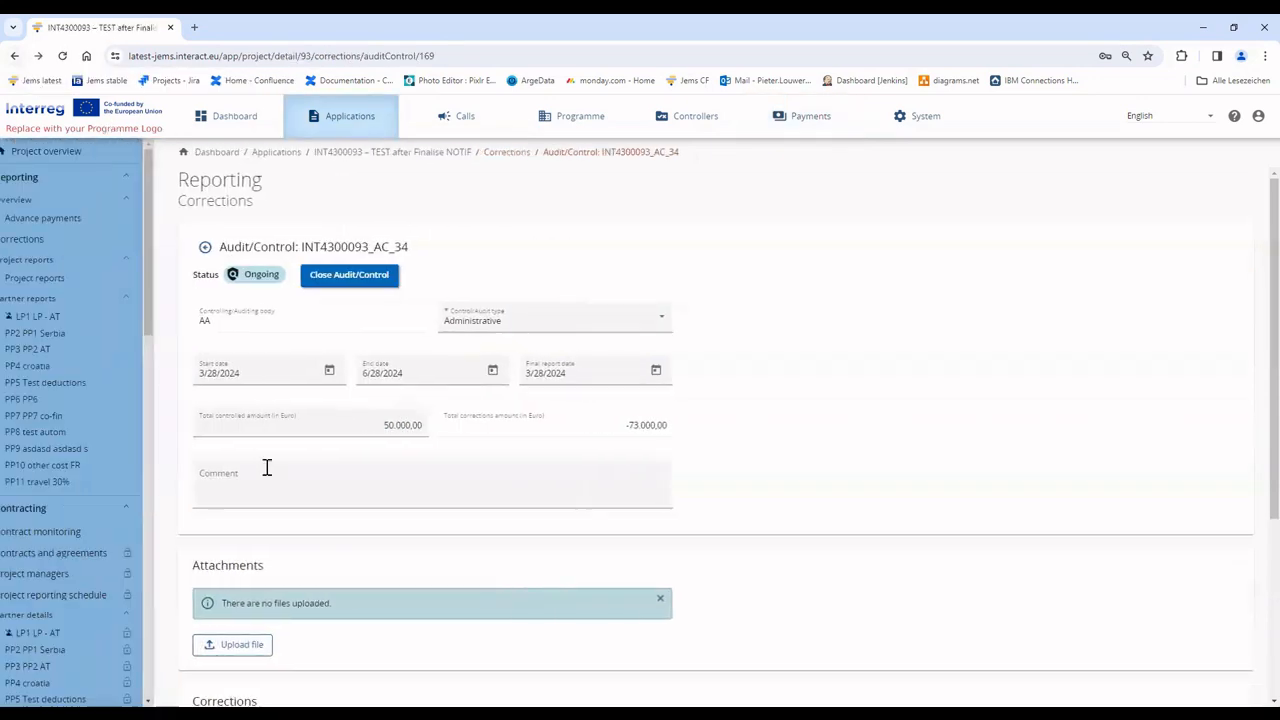
{"action": "scroll", "coordinate": [643, 586], "scroll_direction": "down", "scroll_amount": 3}
{"action": "scroll", "coordinate": [251, 391], "scroll_direction": "up", "scroll_amount": 3}
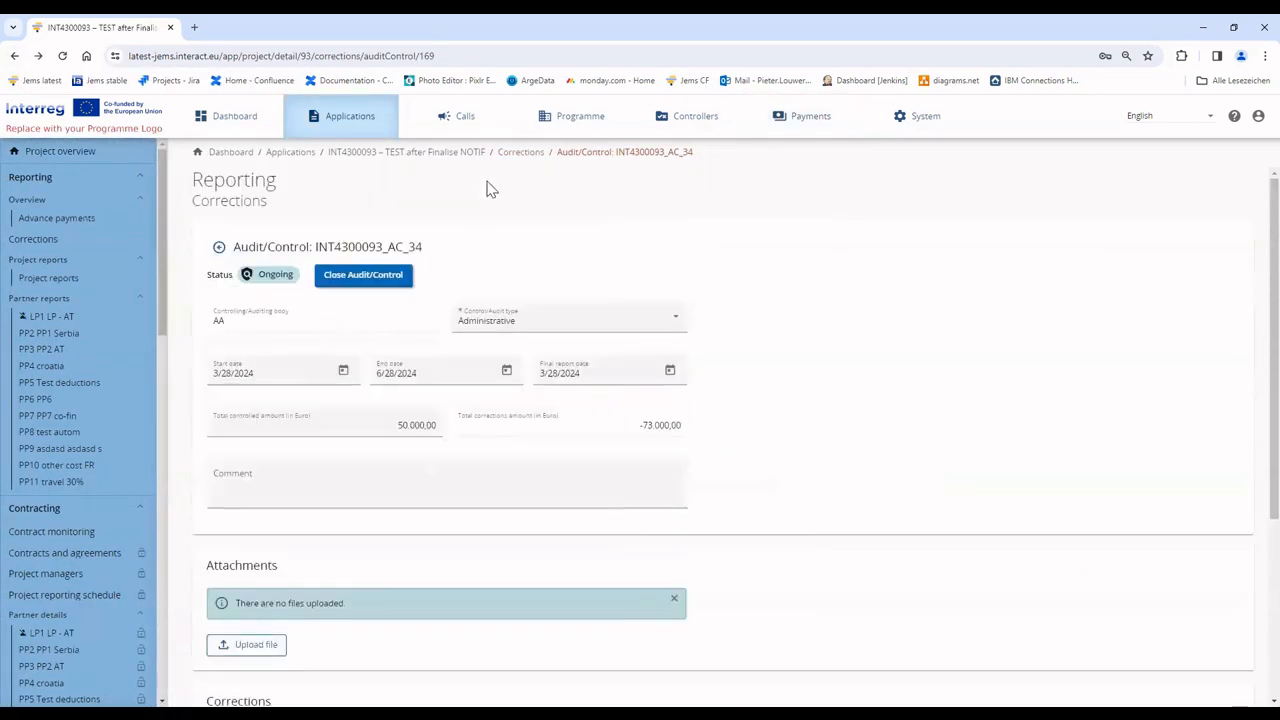
{"action": "scroll", "coordinate": [631, 497], "scroll_direction": "down", "scroll_amount": 3}
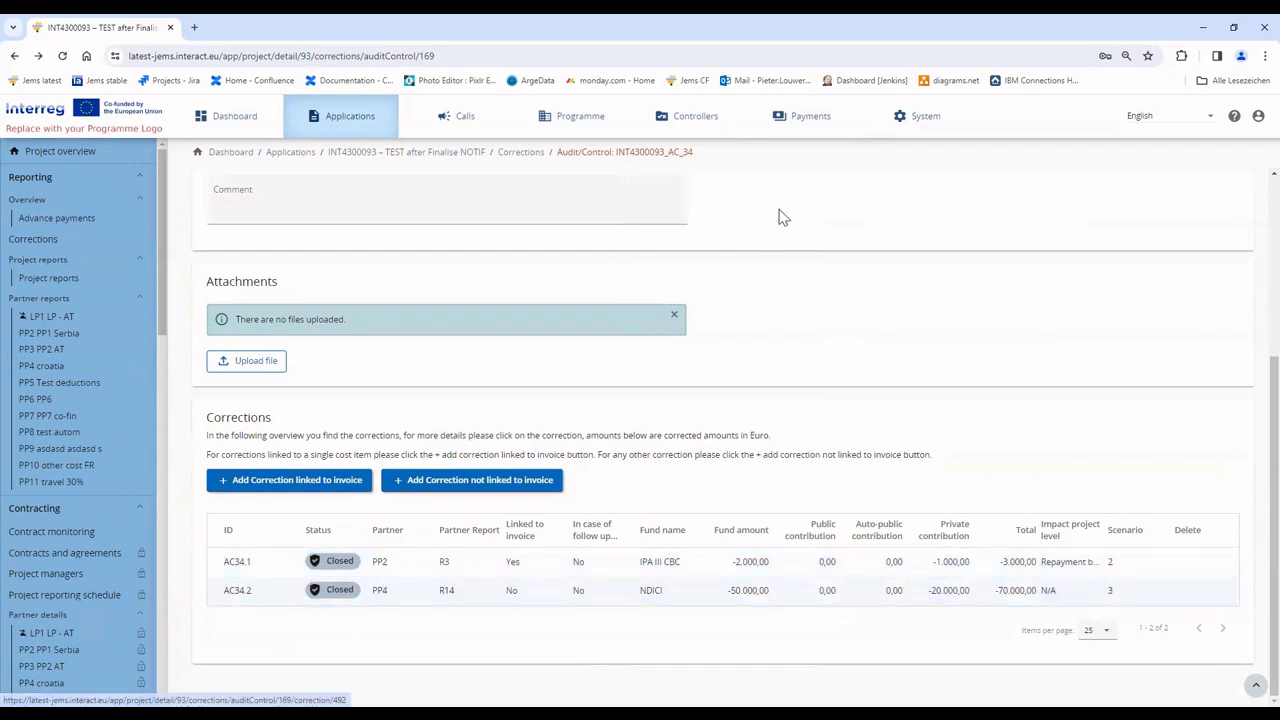
Open the payments to projects overview and filter it by project ID 93
{"action": "left_click", "coordinate": [811, 120]}
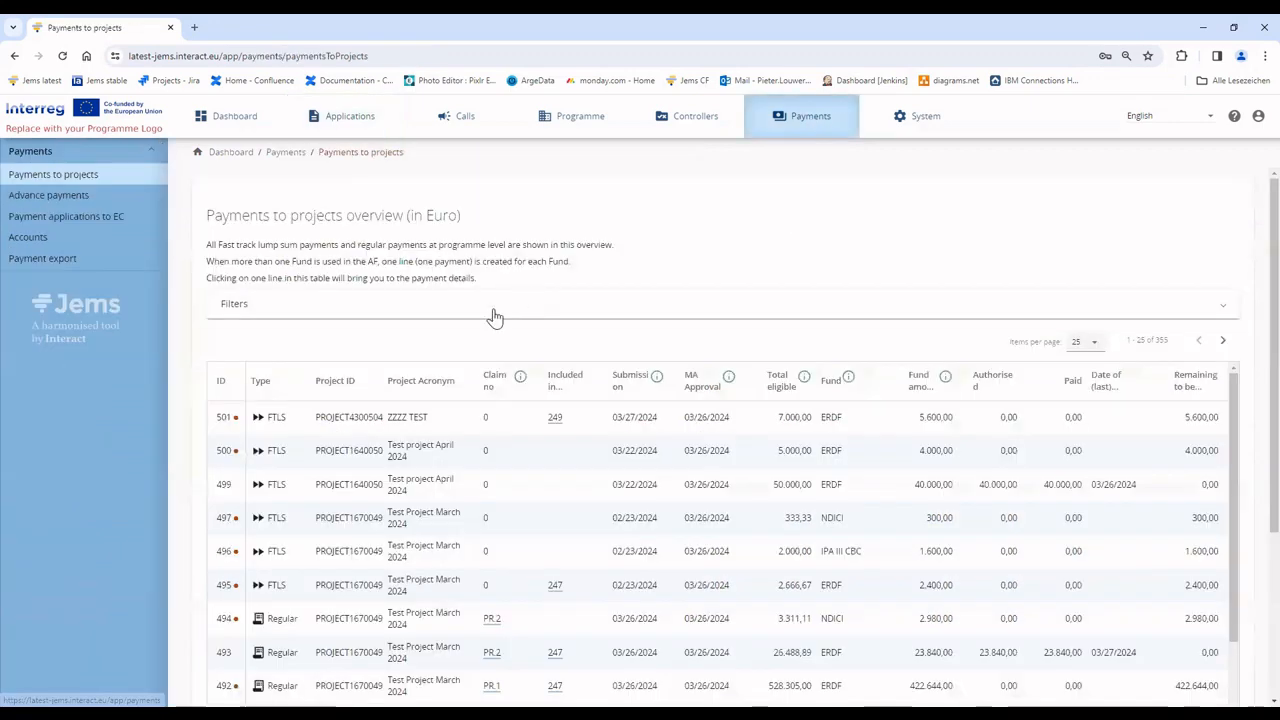
{"action": "left_click", "coordinate": [243, 306]}
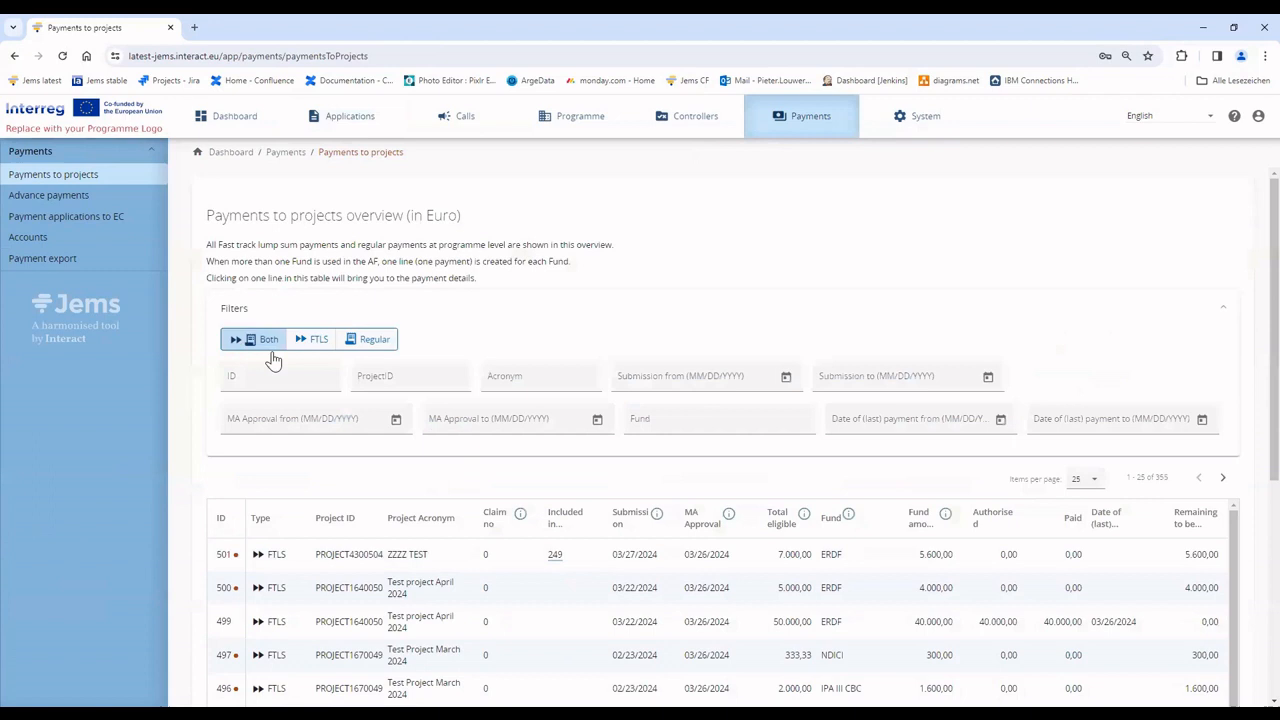
{"action": "left_click", "coordinate": [382, 386]}
{"action": "type", "text": "93"}
{"action": "key", "text": "Return"}
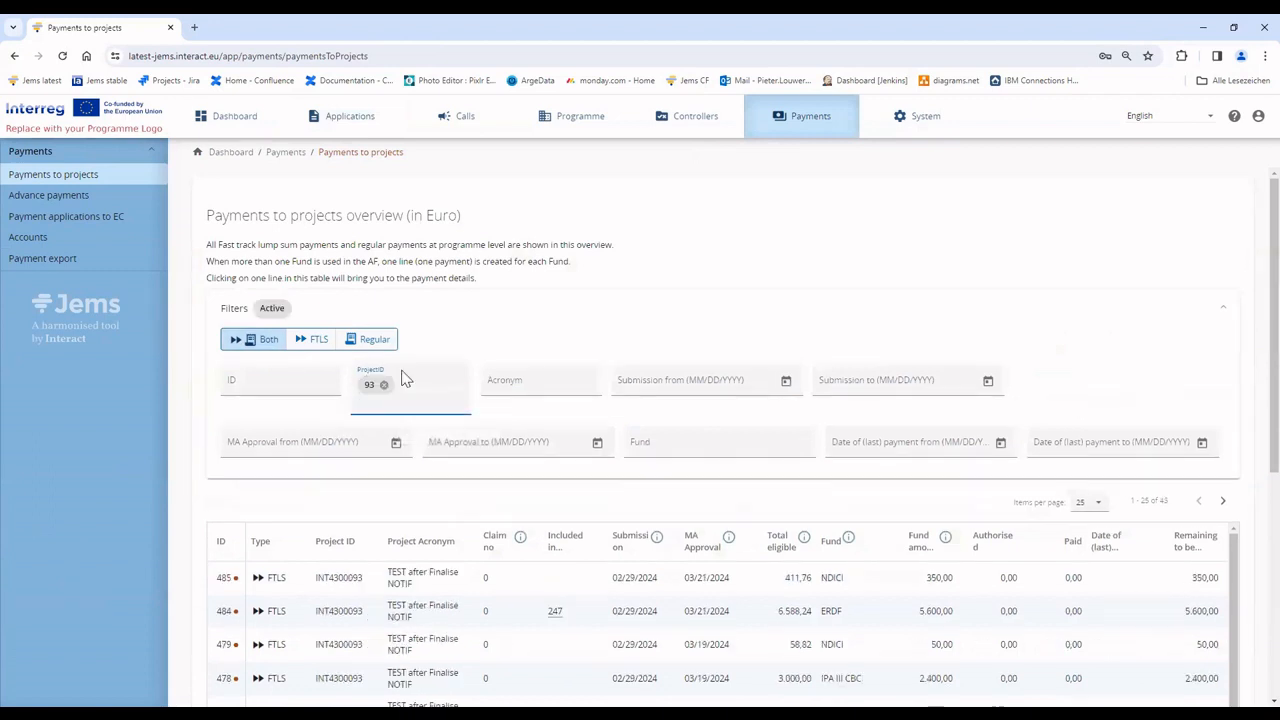
Try adding an installment to payment 360 for fund NDICI, discard it and return to the payments overview
{"action": "scroll", "coordinate": [495, 575], "scroll_direction": "down", "scroll_amount": 5}
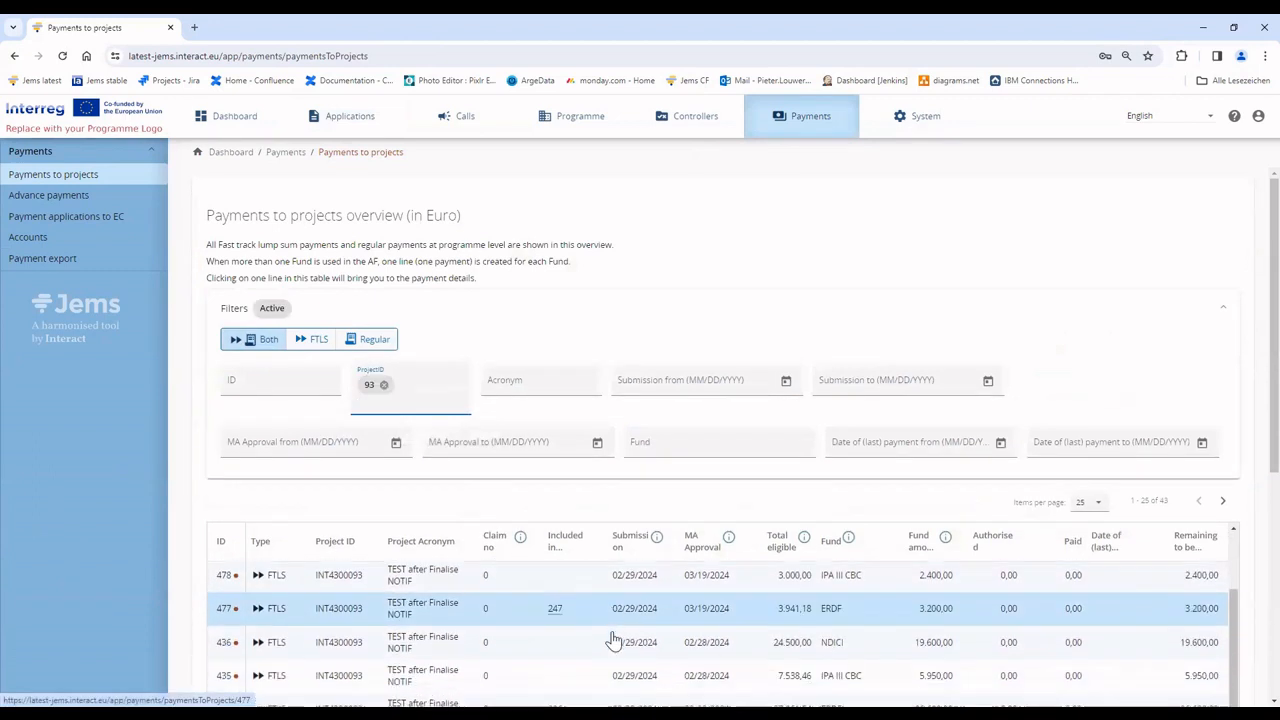
{"action": "scroll", "coordinate": [610, 643], "scroll_direction": "down", "scroll_amount": 2}
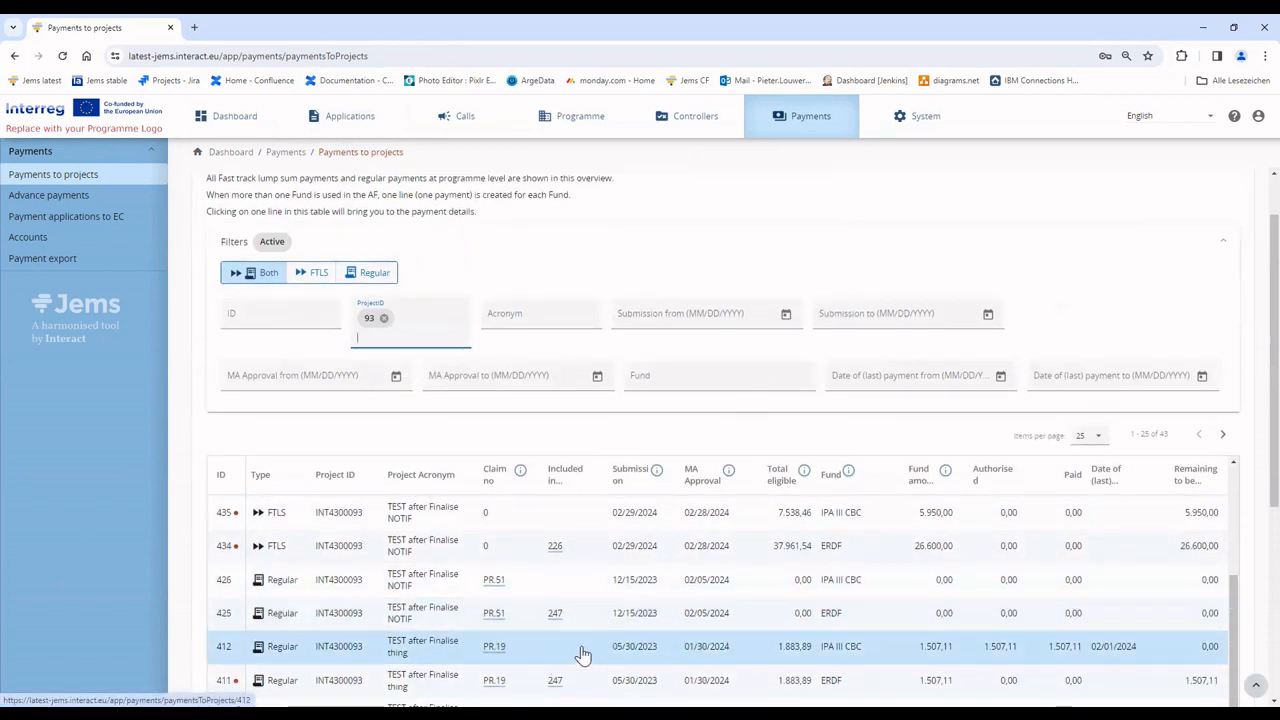
{"action": "scroll", "coordinate": [600, 640], "scroll_direction": "down", "scroll_amount": 3}
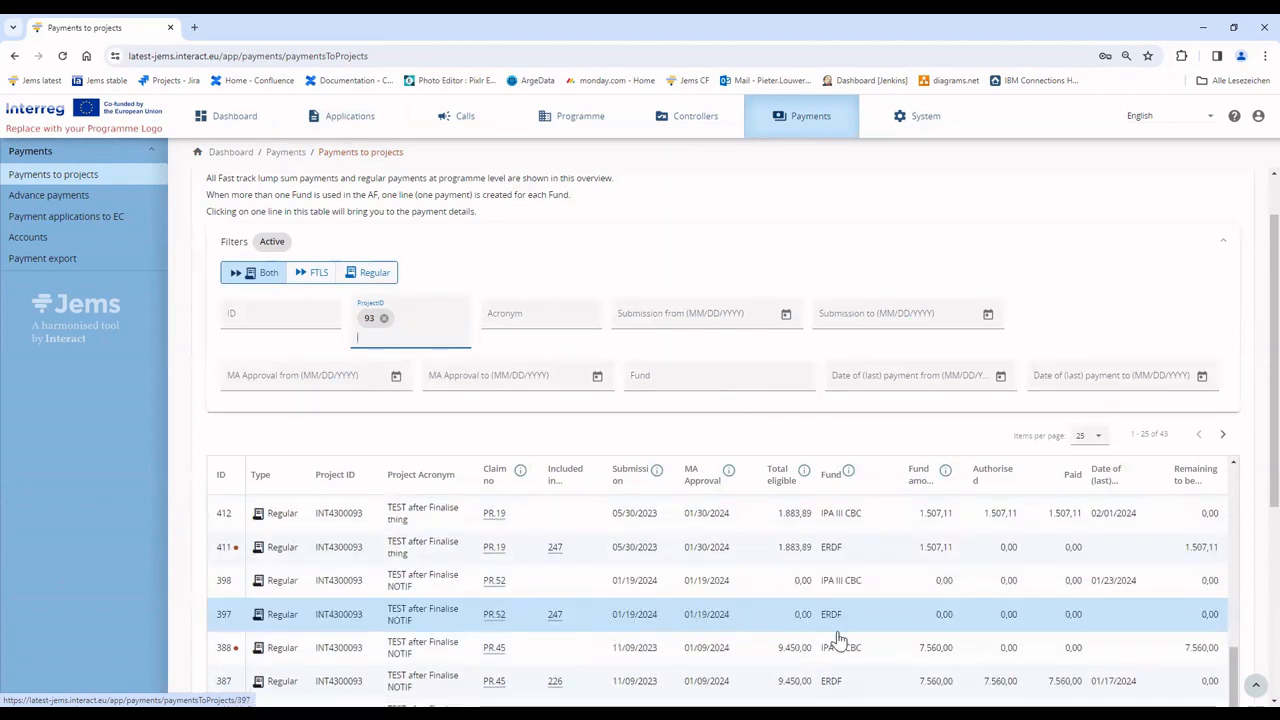
{"action": "scroll", "coordinate": [870, 655], "scroll_direction": "down", "scroll_amount": 5}
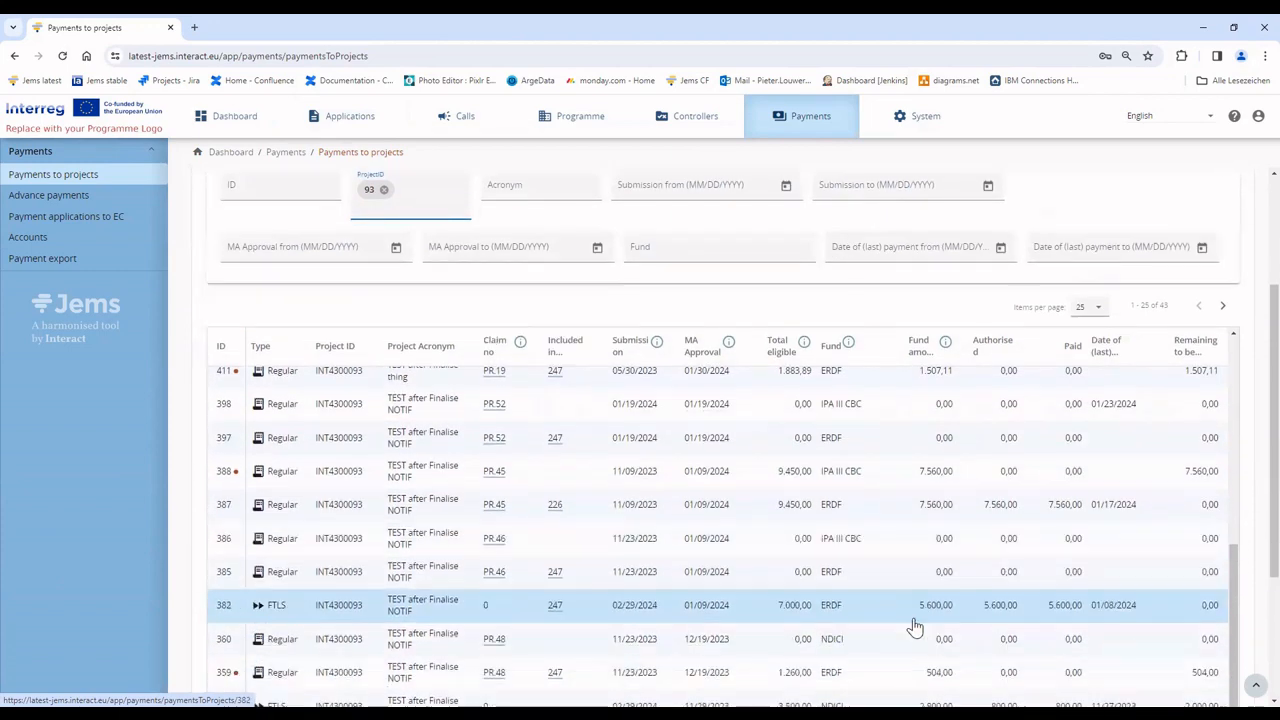
{"action": "left_click", "coordinate": [781, 514]}
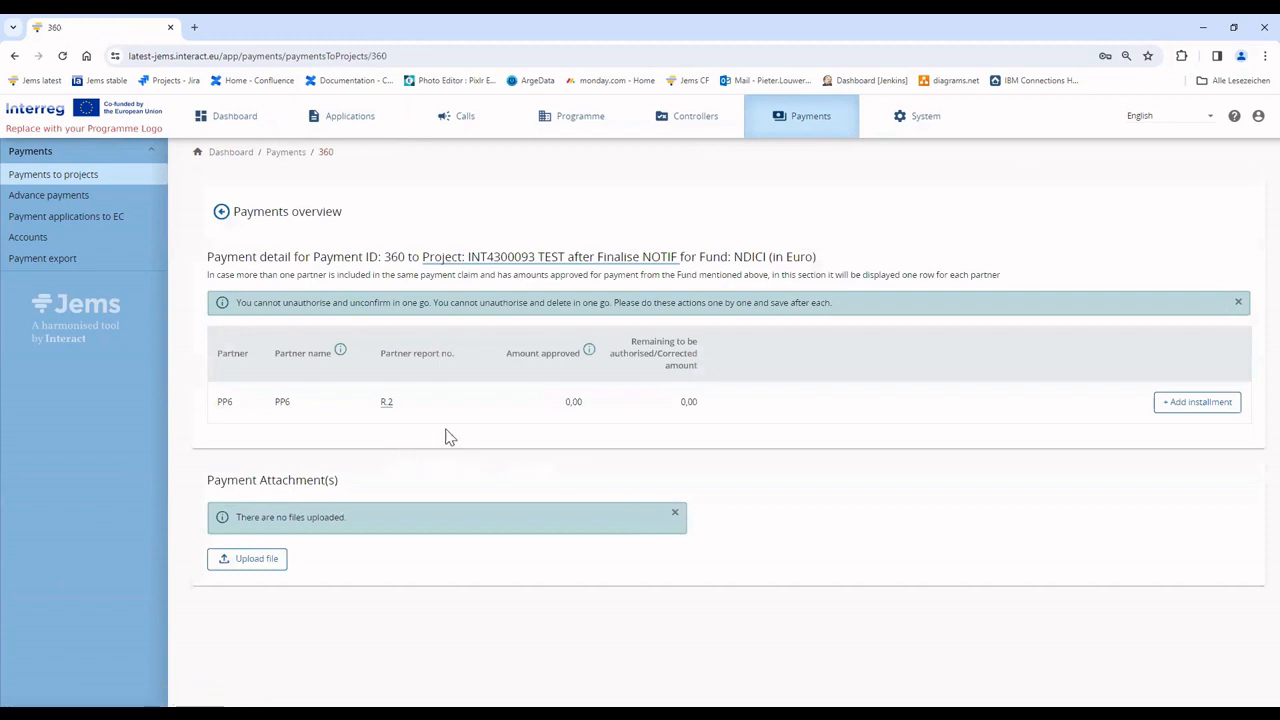
{"action": "left_click", "coordinate": [1175, 405]}
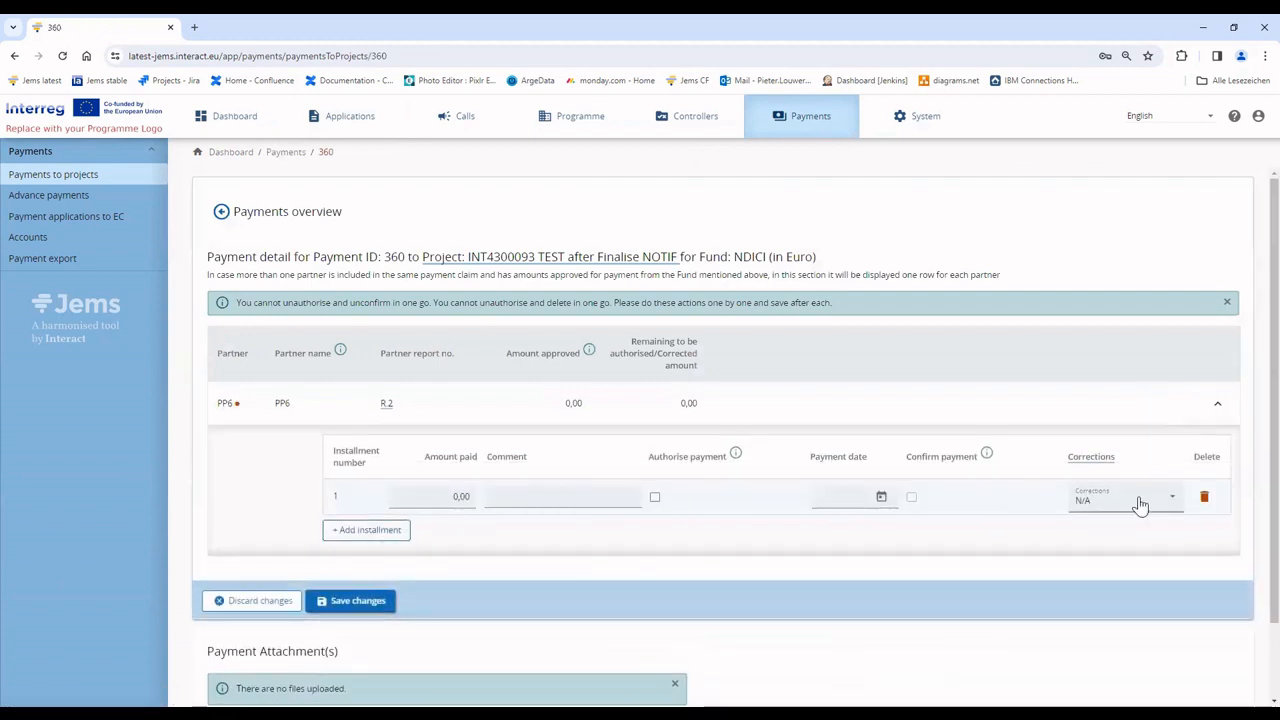
{"action": "left_click", "coordinate": [241, 601]}
{"action": "left_click", "coordinate": [221, 211]}
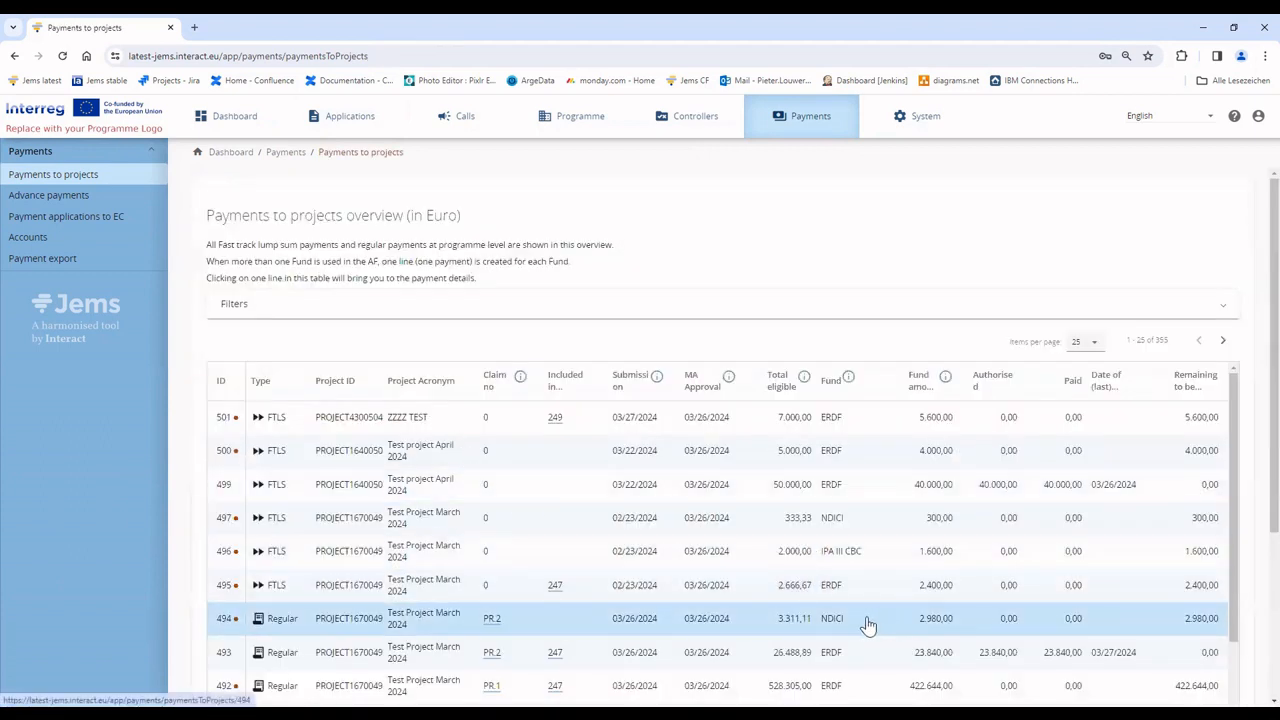
Filter the payments to projects overview by project ID 93 again
{"action": "left_click", "coordinate": [322, 312]}
{"action": "left_click", "coordinate": [386, 385]}
{"action": "type", "text": "9"}
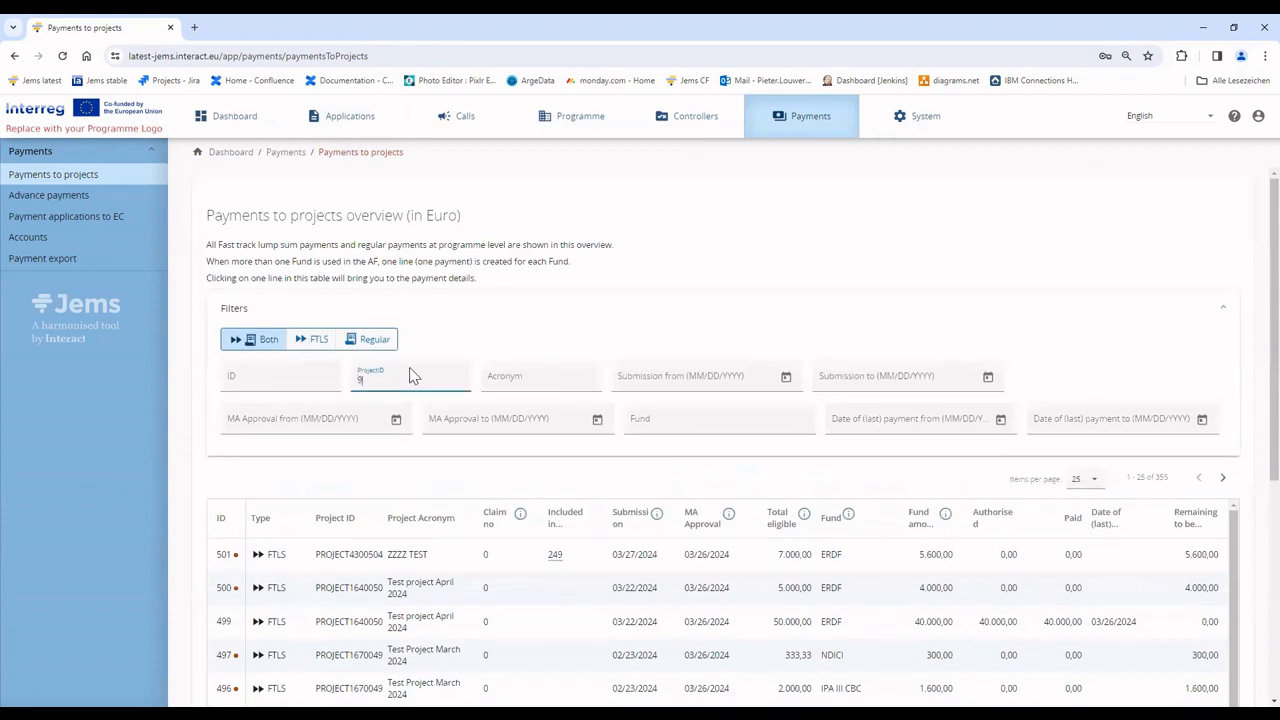
{"action": "type", "text": "3"}
{"action": "key", "text": "Return"}
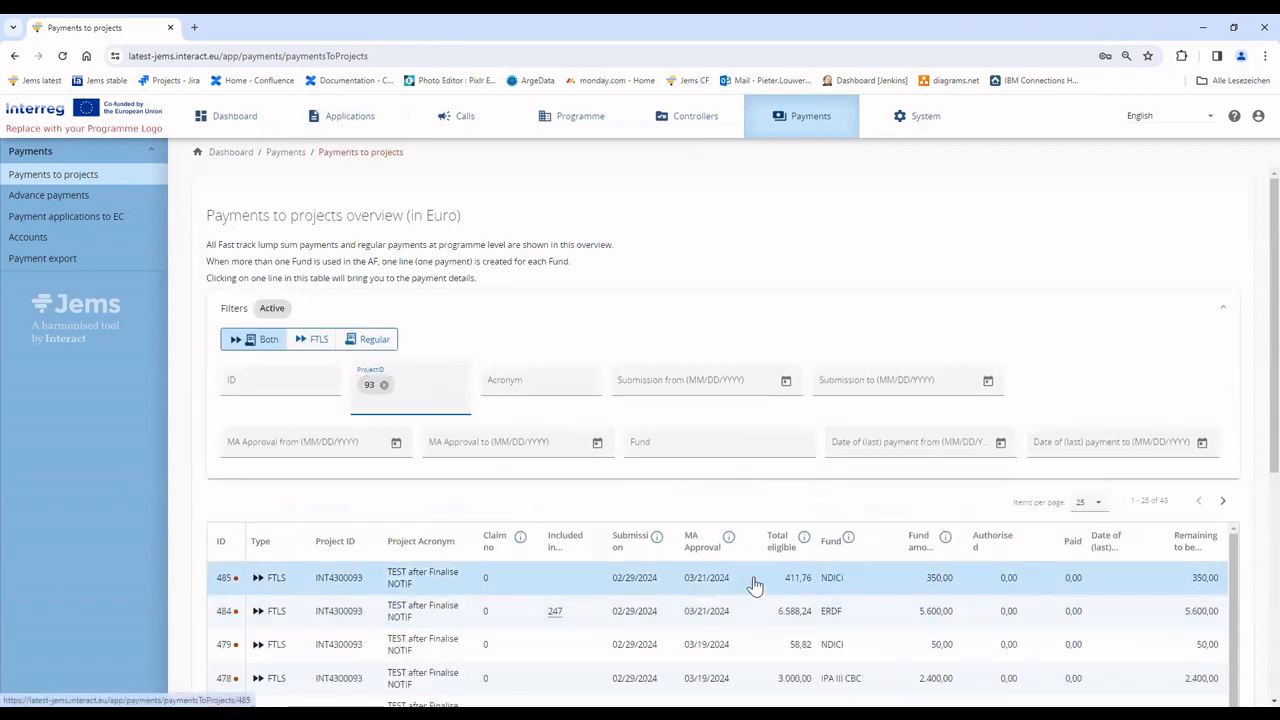
Sort the project's payments by fund and filter them by fund NDICI
{"action": "left_click", "coordinate": [859, 548]}
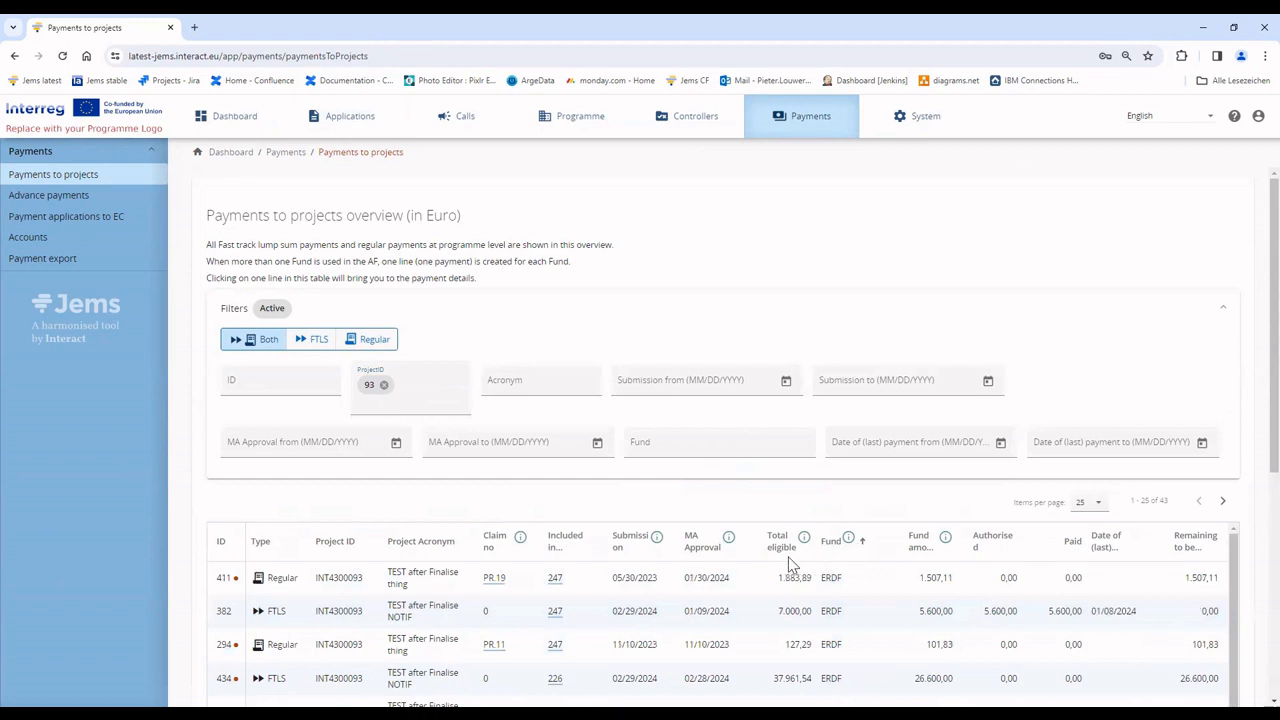
{"action": "left_click", "coordinate": [713, 447]}
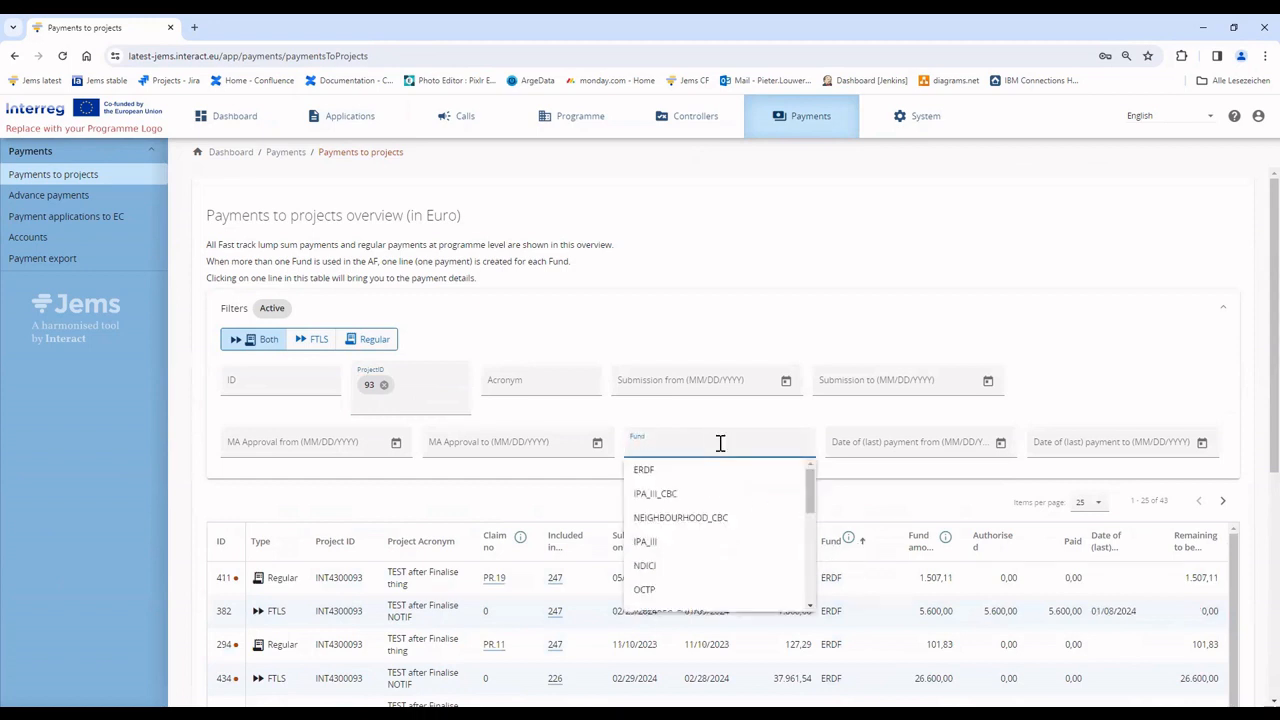
{"action": "type", "text": "NDICI"}
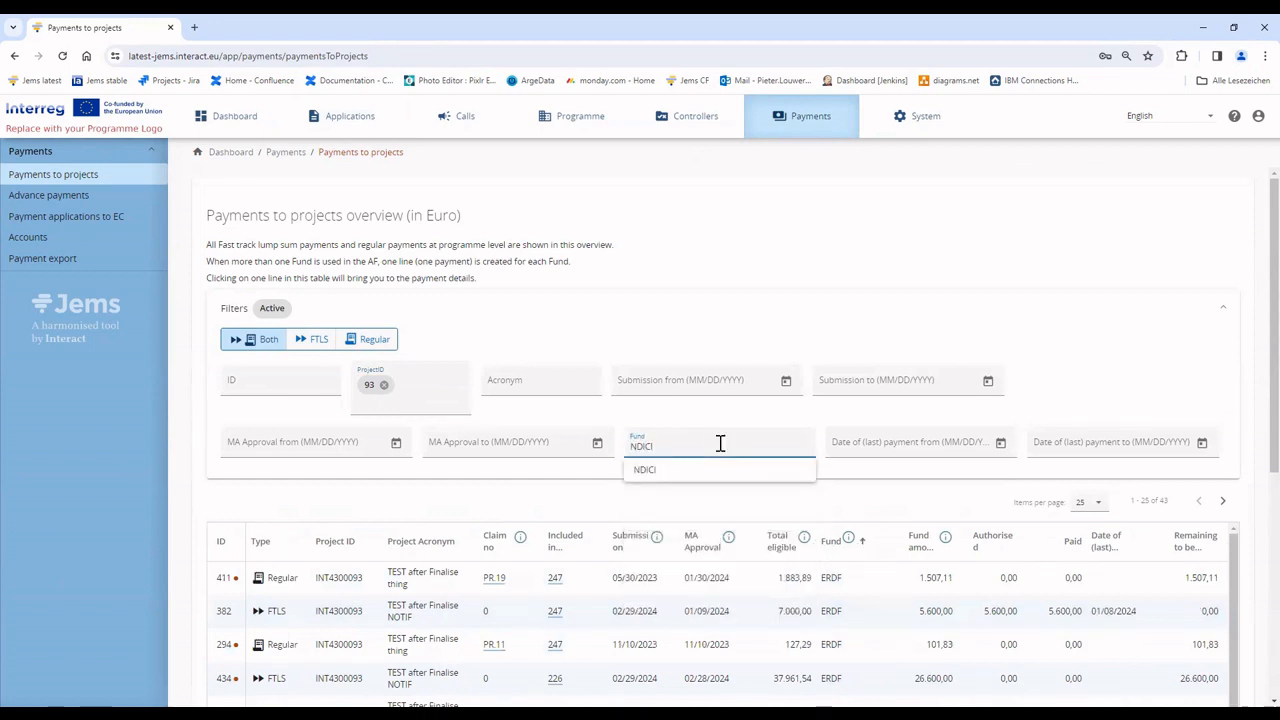
{"action": "left_click", "coordinate": [686, 470]}
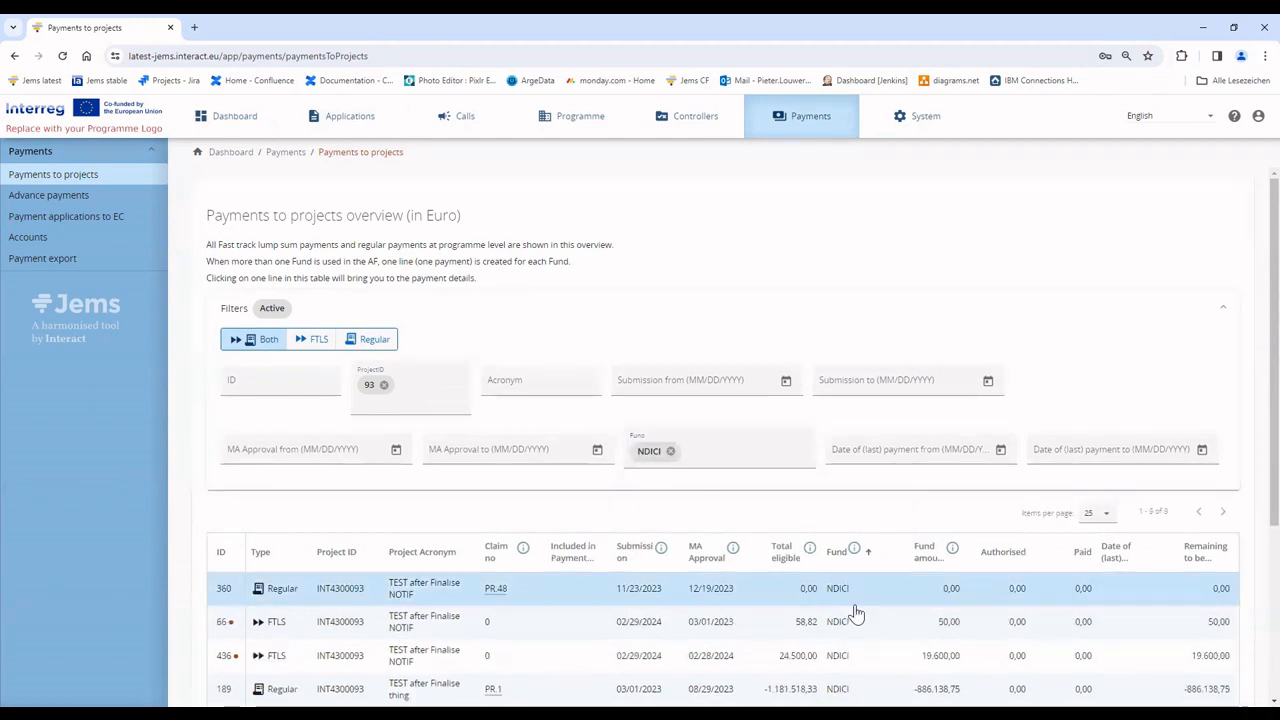
{"action": "scroll", "coordinate": [800, 638], "scroll_direction": "down", "scroll_amount": 1}
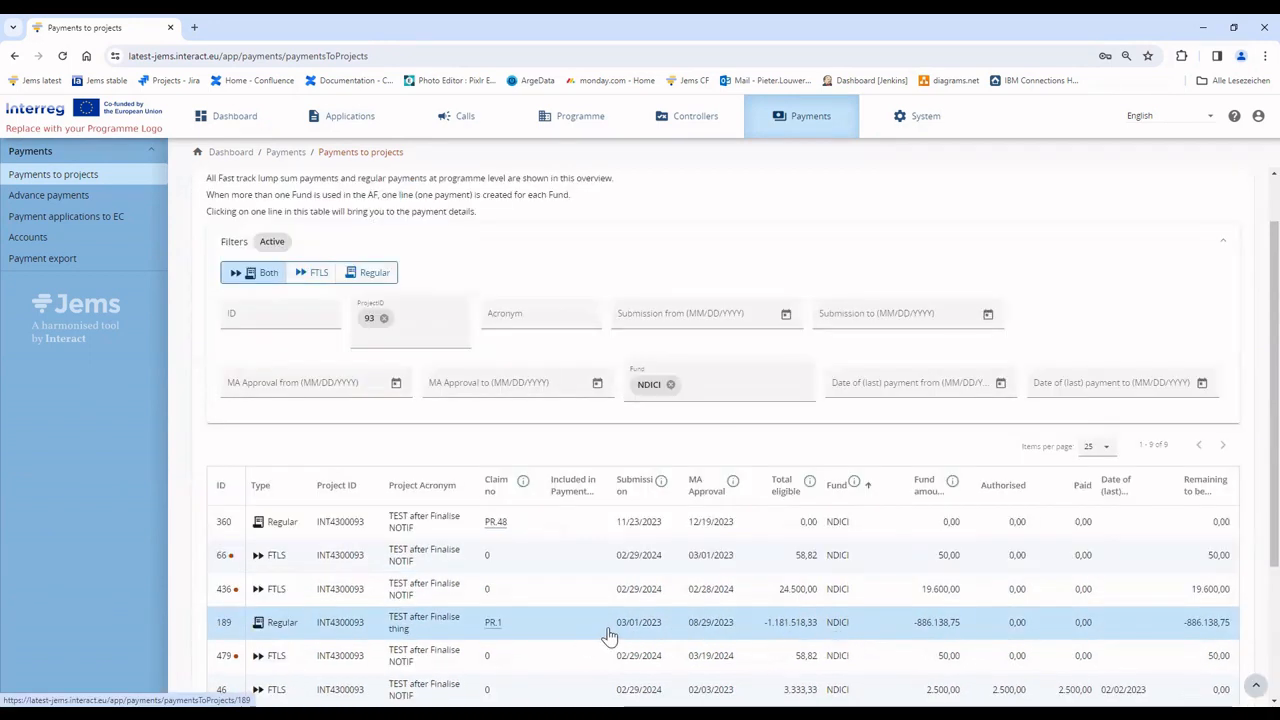
{"action": "scroll", "coordinate": [608, 636], "scroll_direction": "down", "scroll_amount": 2}
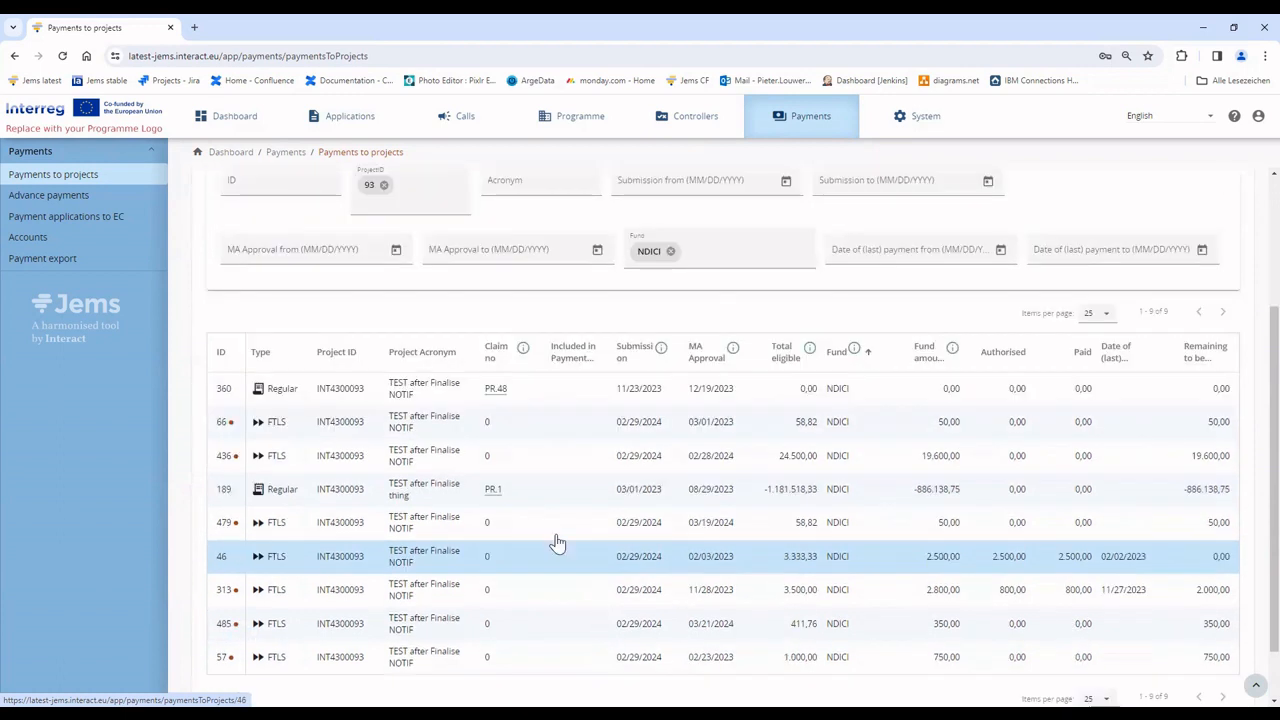
Open payments 189, 360 and 485 in separate browser tabs, view their details and return to the payments overview
{"action": "middle_click", "coordinate": [343, 490]}
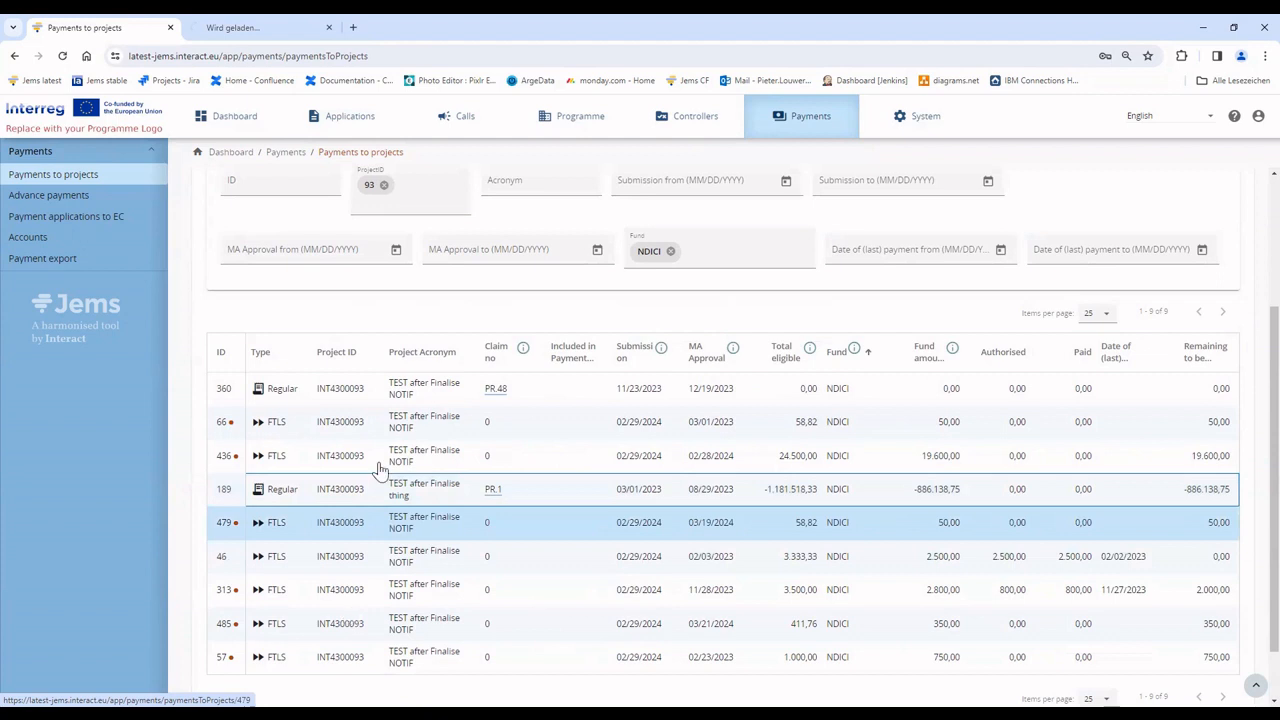
{"action": "left_click", "coordinate": [256, 30]}
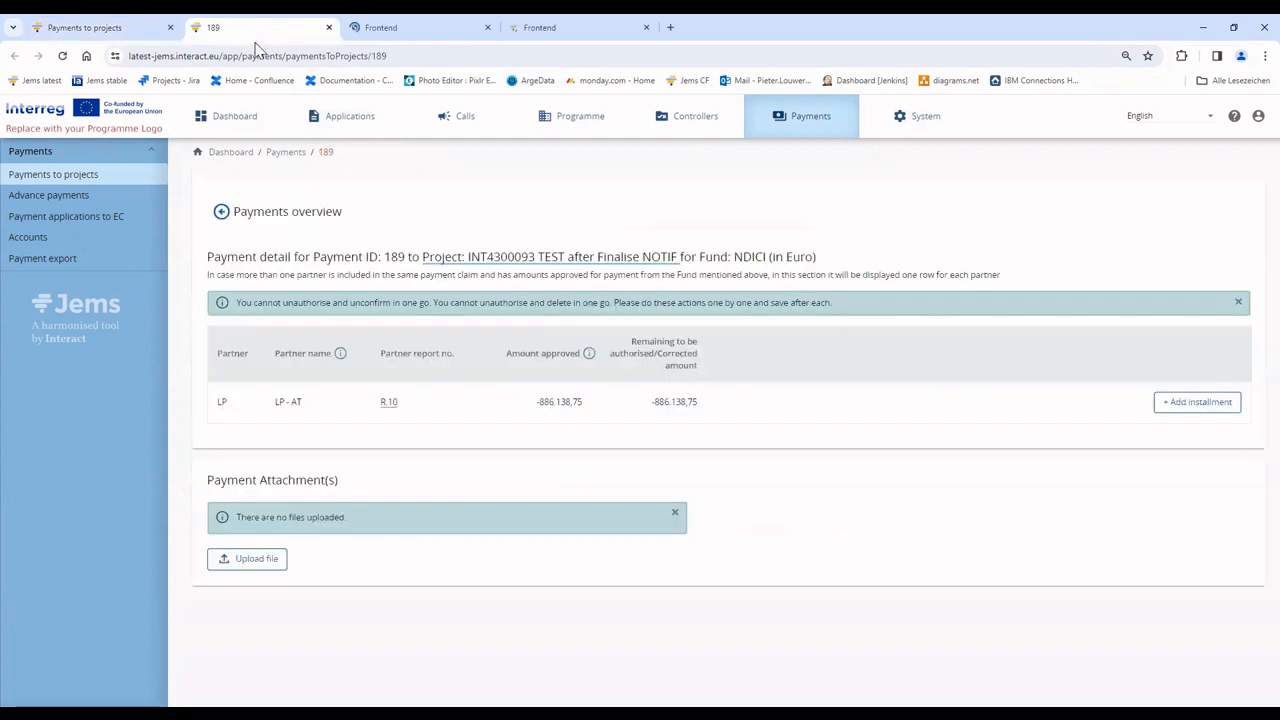
{"action": "left_click", "coordinate": [377, 25]}
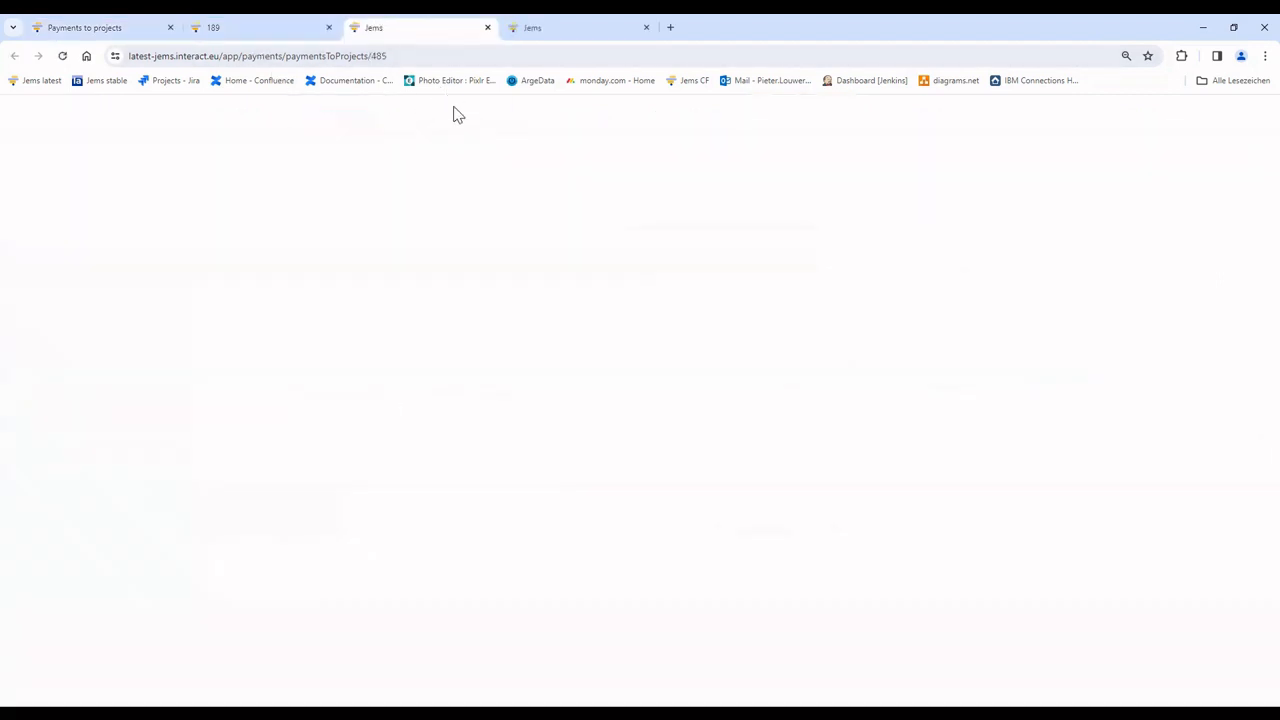
{"action": "left_click", "coordinate": [573, 33]}
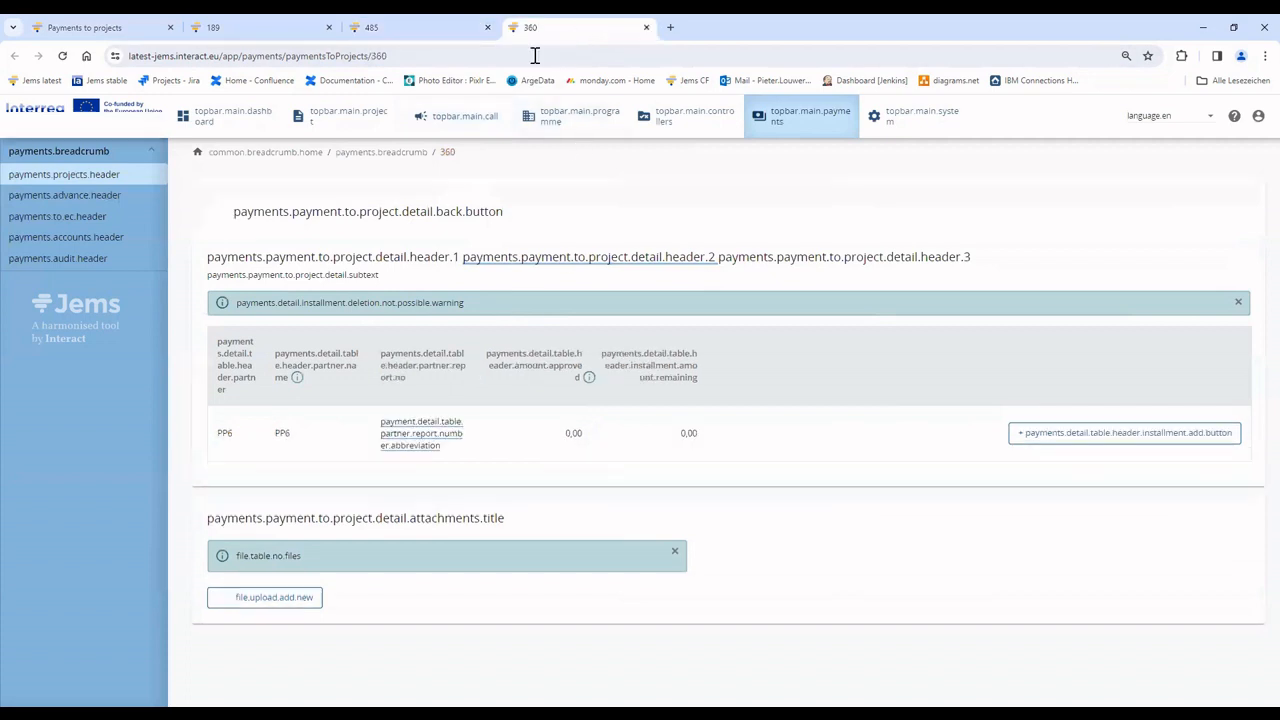
{"action": "left_click", "coordinate": [98, 32]}
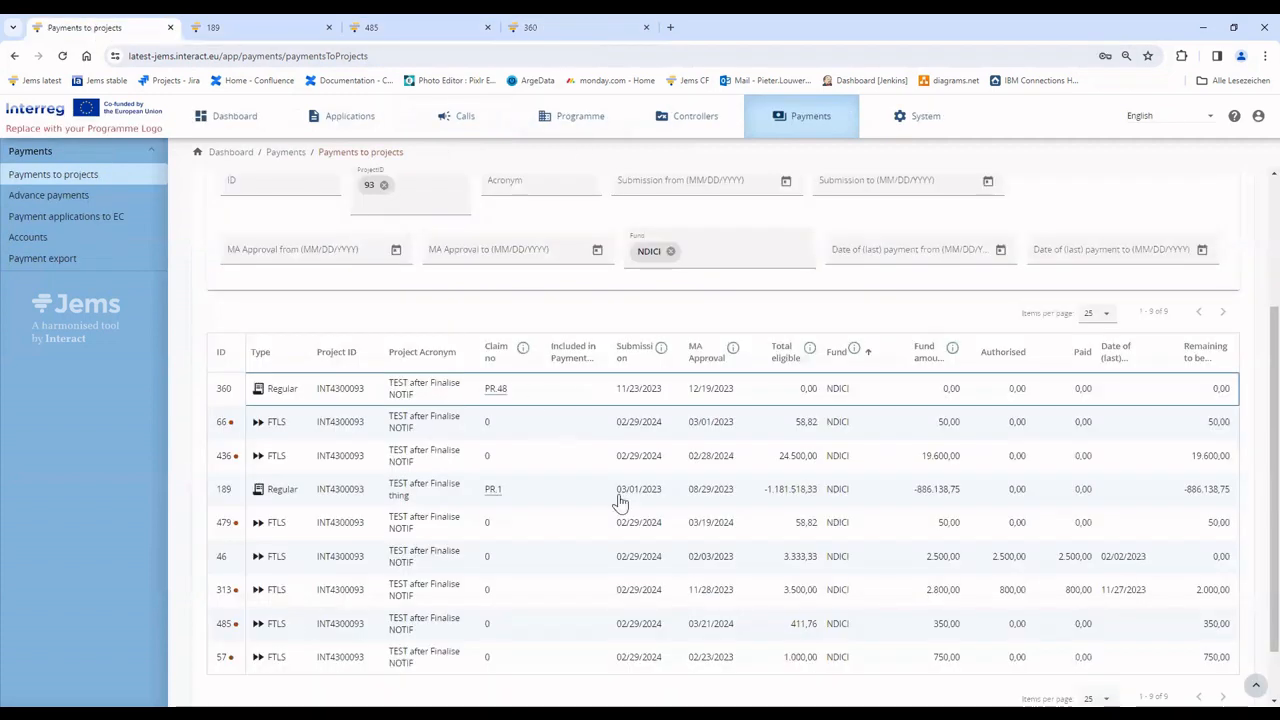
{"action": "middle_click", "coordinate": [615, 630]}
{"action": "left_click", "coordinate": [685, 28]}
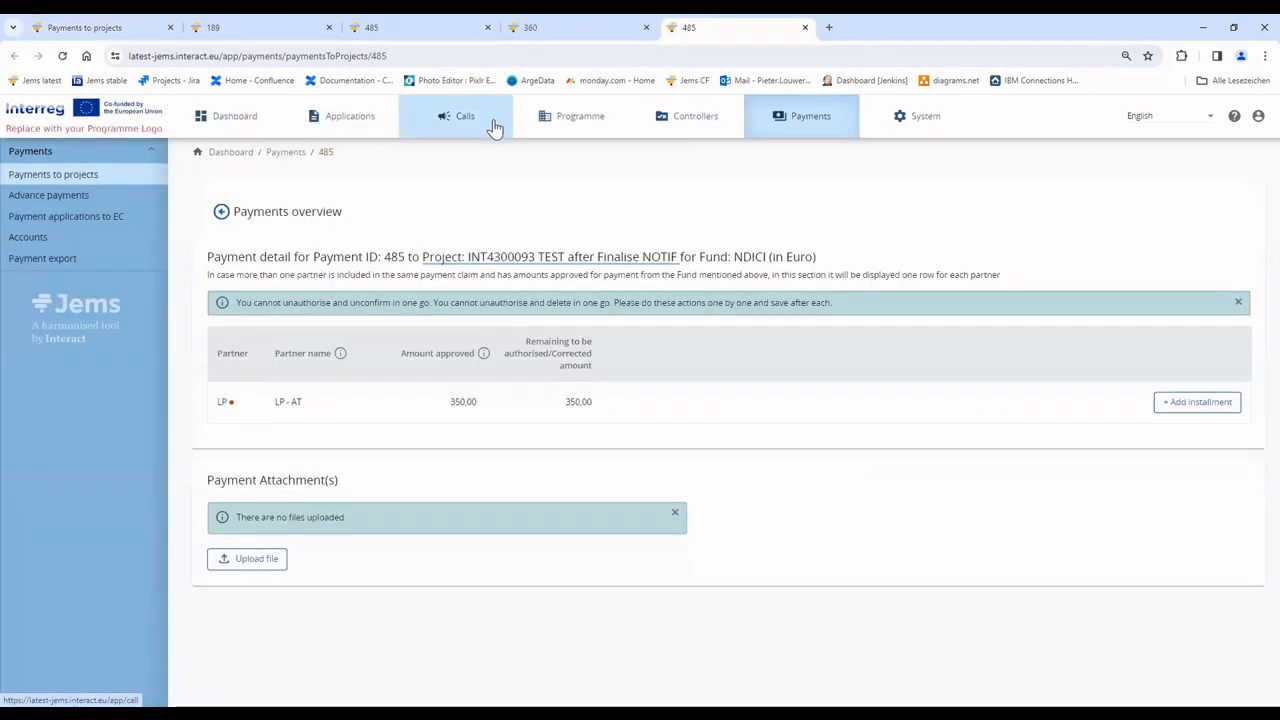
{"action": "left_click", "coordinate": [100, 30]}
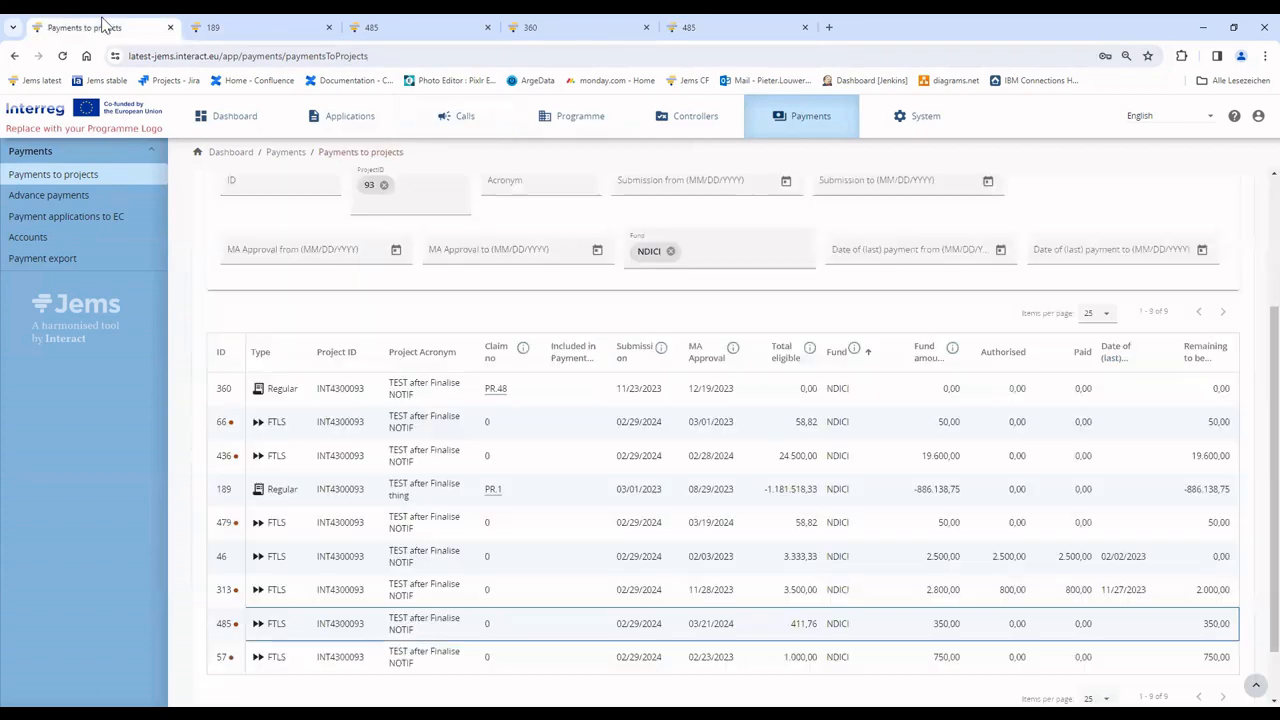
Filter the applications list by project ID 93 and open project INT4300093 from the results
{"action": "left_click", "coordinate": [348, 117]}
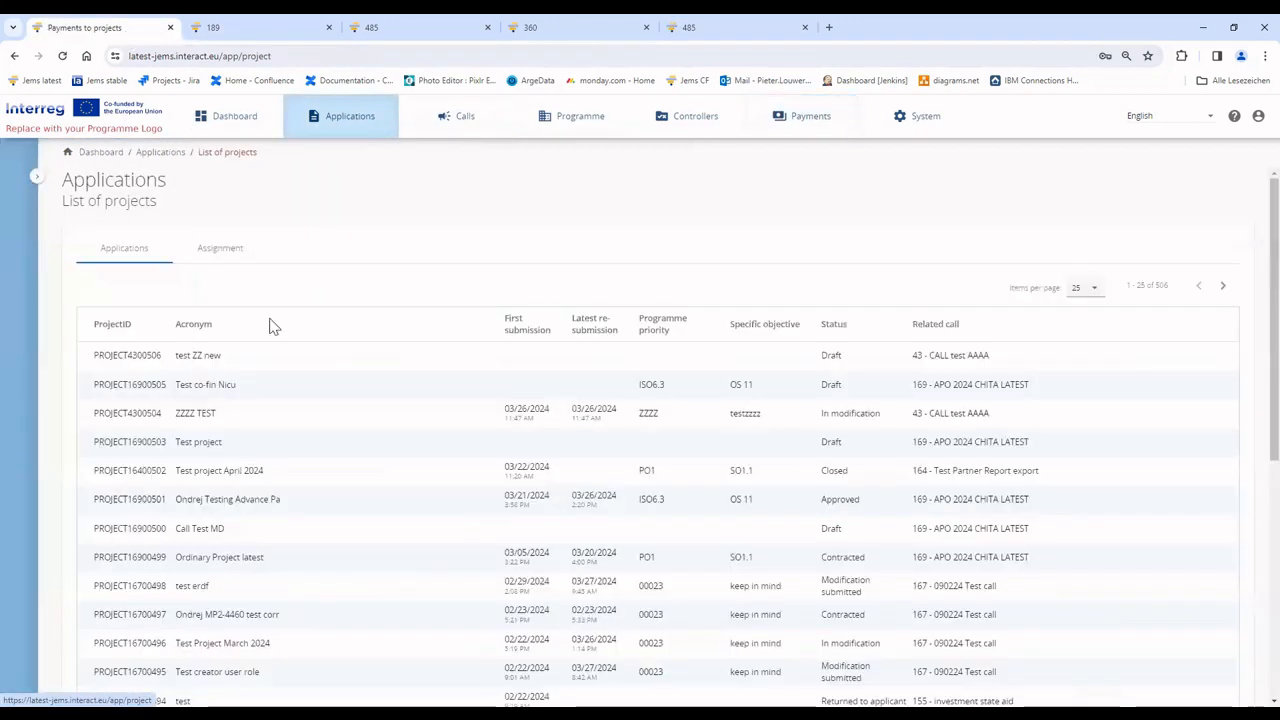
{"action": "left_click", "coordinate": [112, 318]}
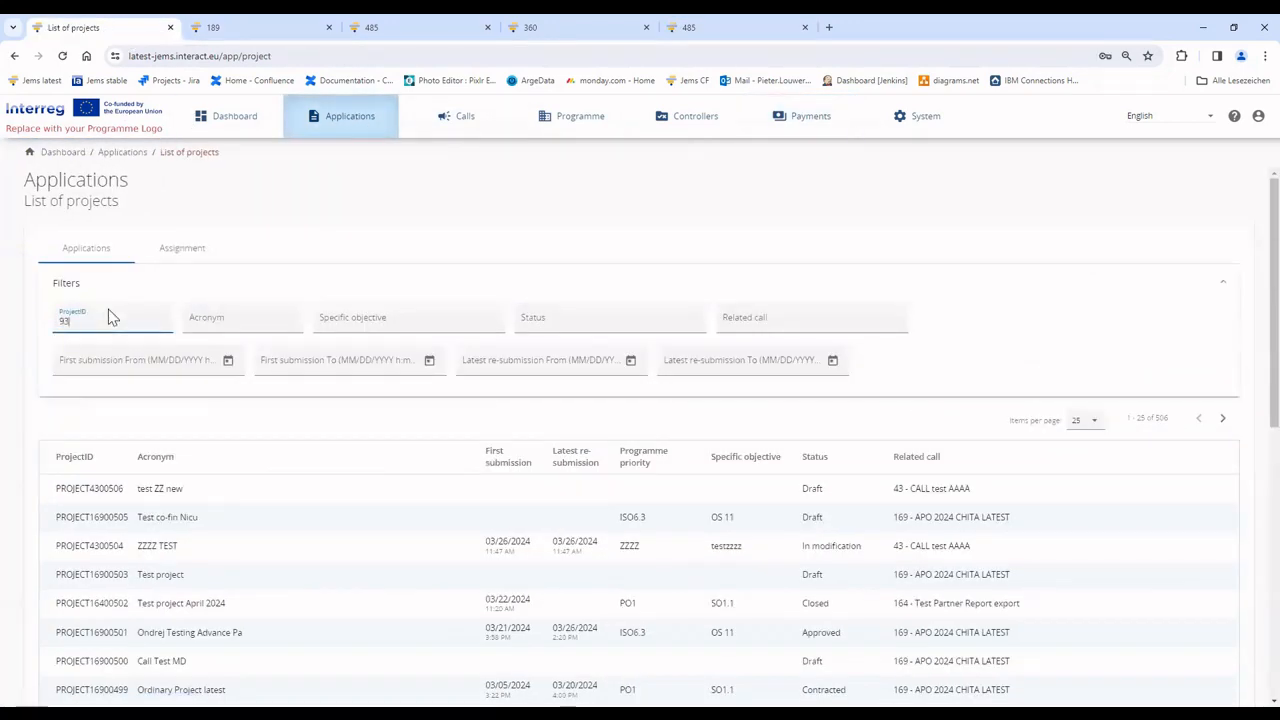
{"action": "type", "text": "93"}
{"action": "scroll", "coordinate": [295, 474], "scroll_direction": "down", "scroll_amount": 10}
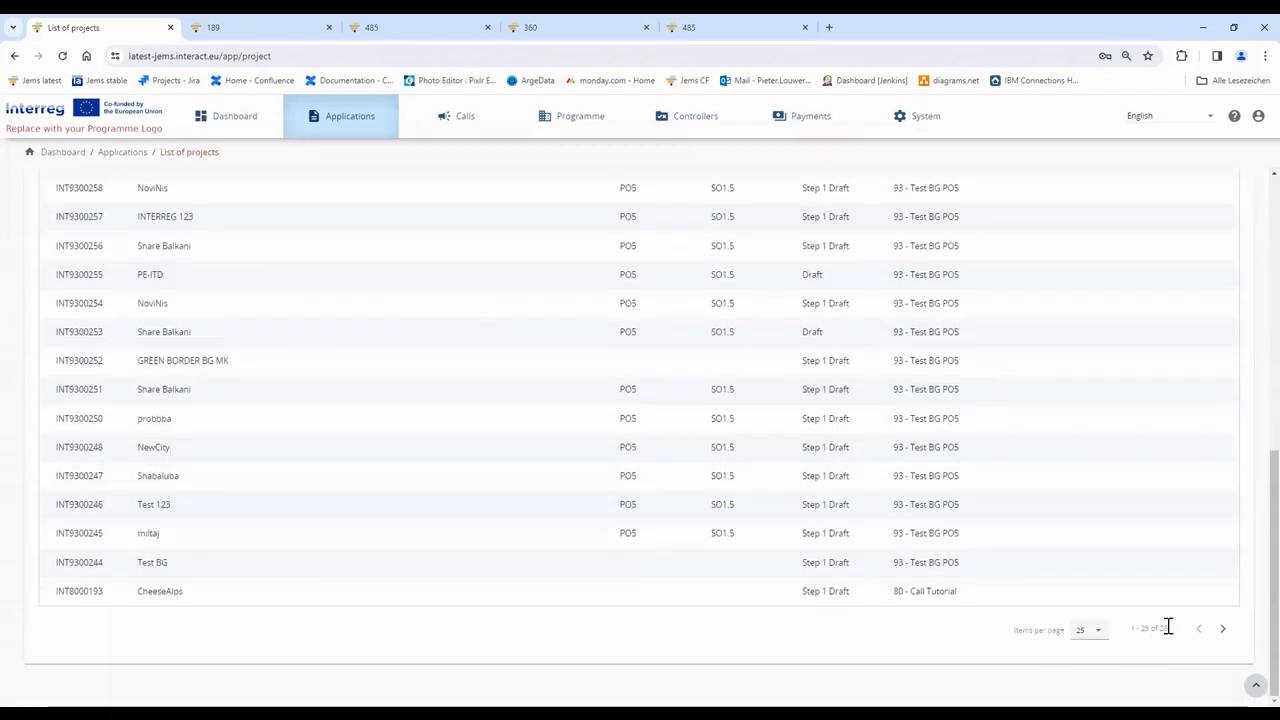
{"action": "left_click", "coordinate": [1222, 629]}
{"action": "left_click", "coordinate": [183, 510]}
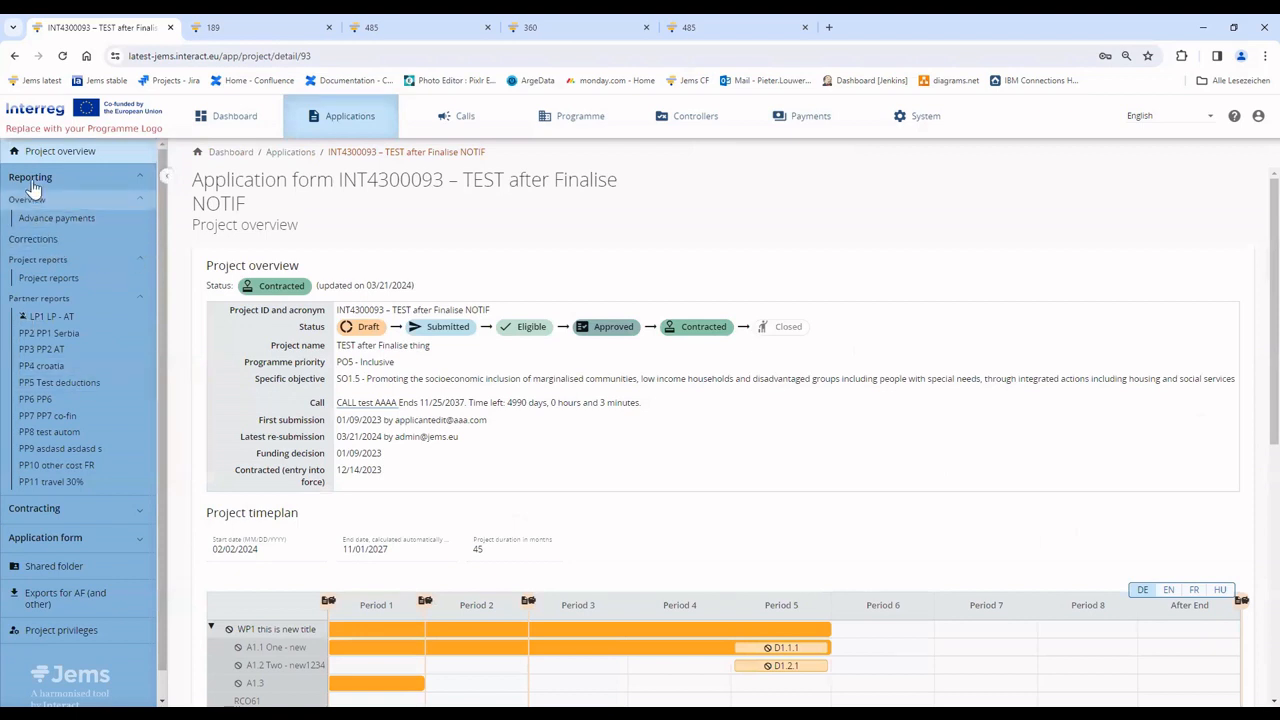
Open audit/control INT4300093_AC_34 from the project's corrections and add a correction linked to an invoice
{"action": "left_click", "coordinate": [45, 243]}
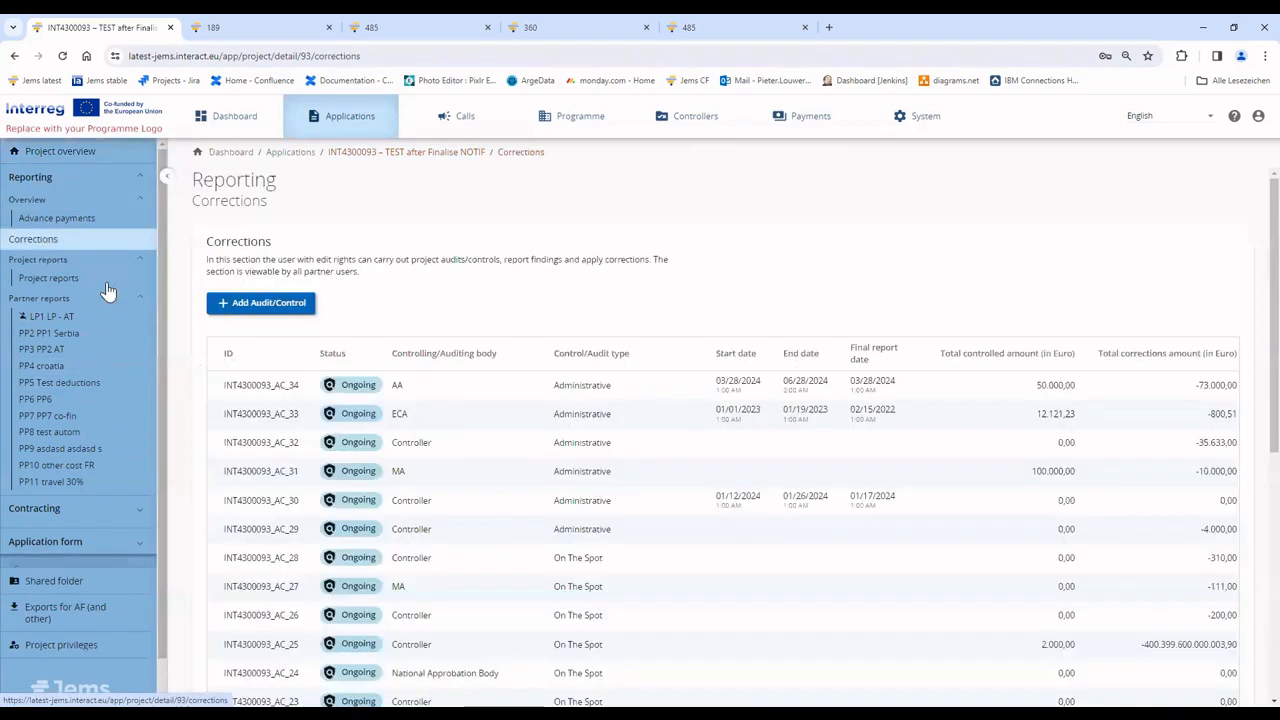
{"action": "left_click", "coordinate": [430, 384]}
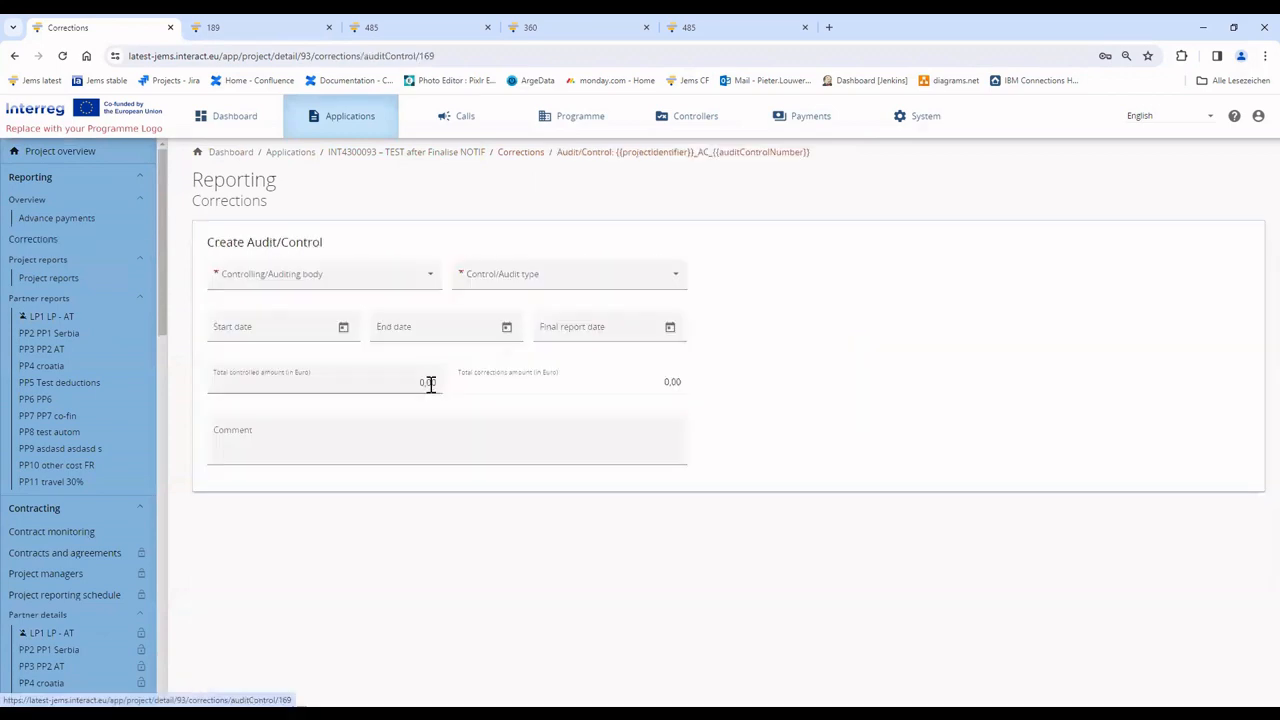
{"action": "scroll", "coordinate": [548, 527], "scroll_direction": "down", "scroll_amount": 3}
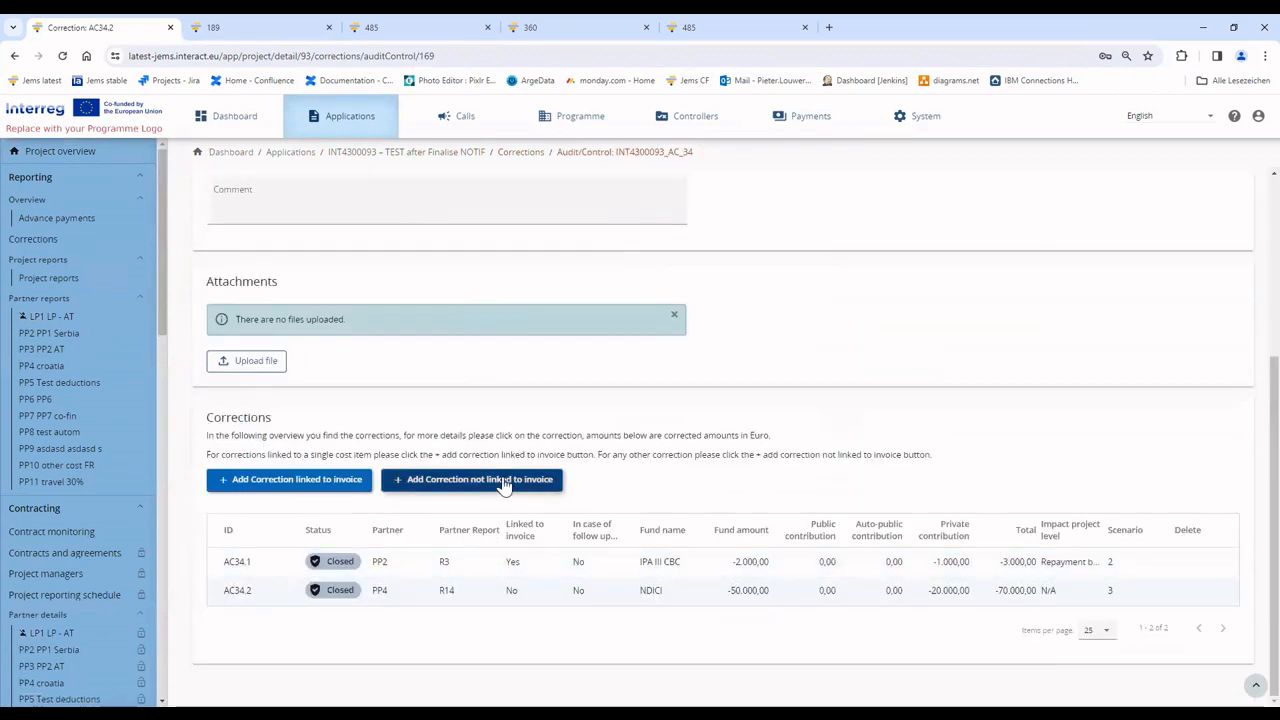
{"action": "left_click", "coordinate": [348, 482]}
Set the correction's scope to partner LP1, partner report R.1 and fund ERDF, and save it
{"action": "scroll", "coordinate": [340, 520], "scroll_direction": "down", "scroll_amount": 6}
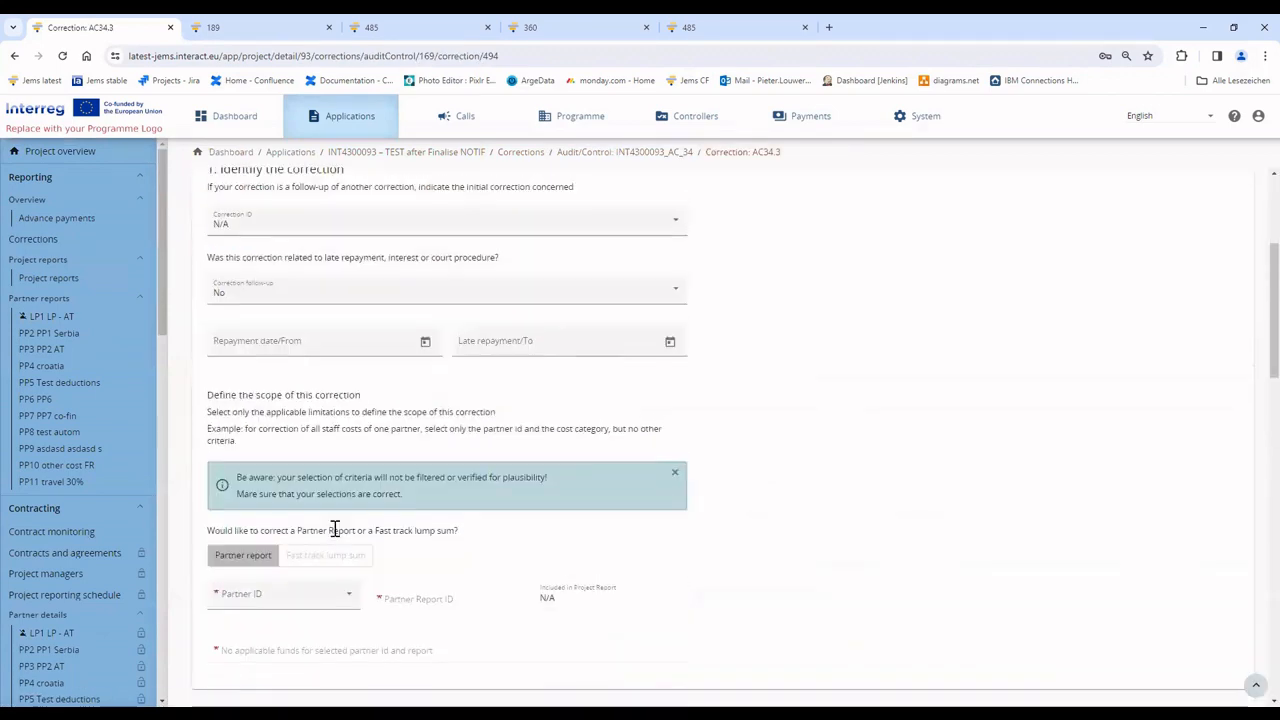
{"action": "left_click", "coordinate": [272, 398]}
{"action": "left_click", "coordinate": [250, 393]}
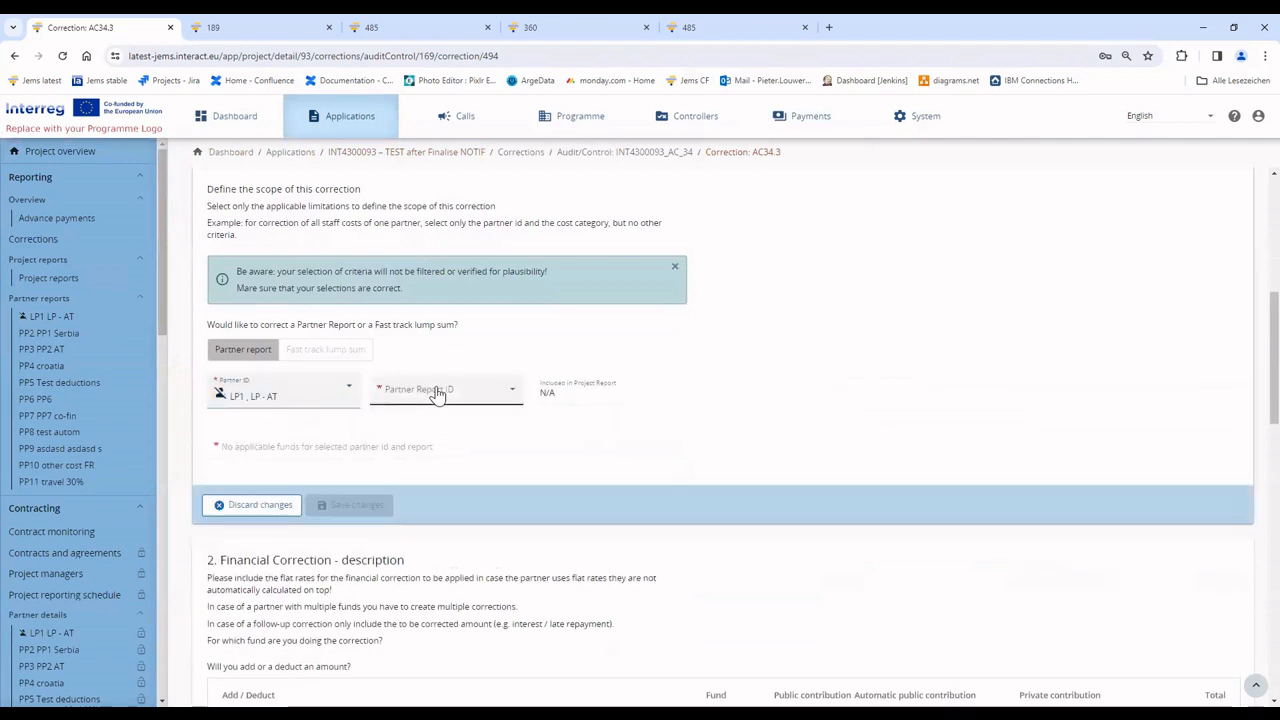
{"action": "left_click", "coordinate": [428, 395]}
{"action": "left_click", "coordinate": [428, 400]}
{"action": "left_click", "coordinate": [371, 448]}
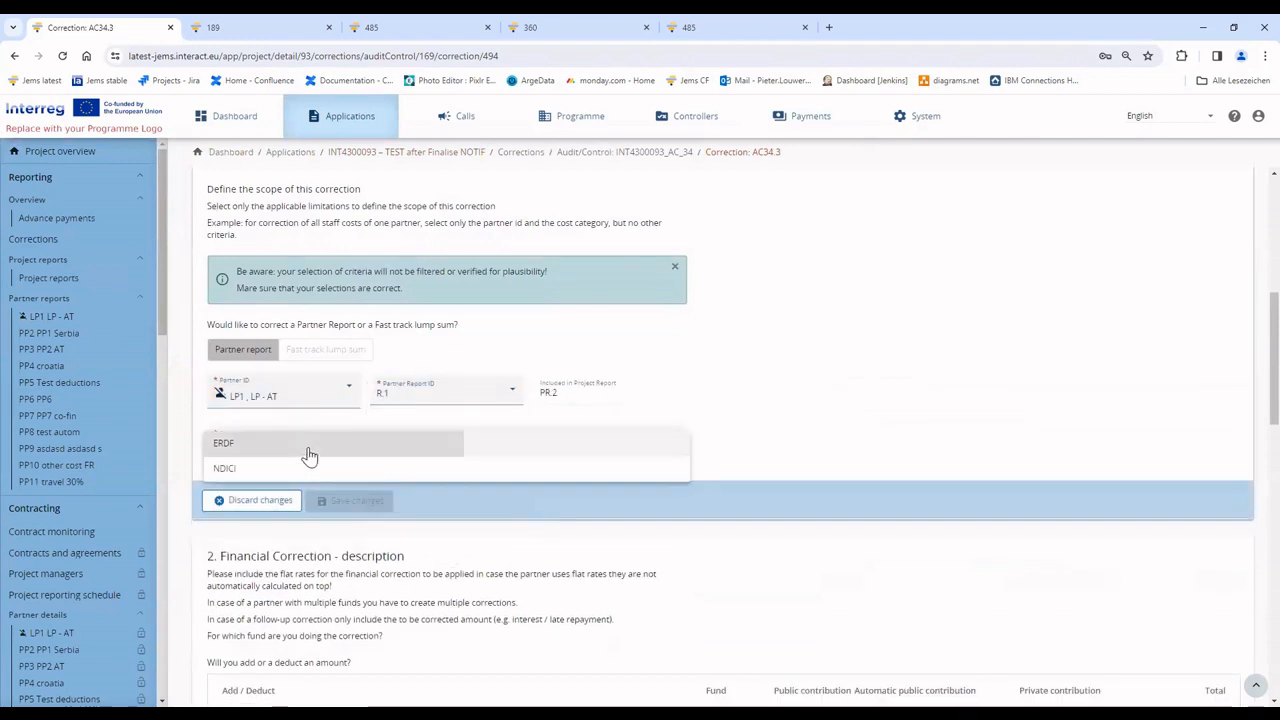
{"action": "left_click", "coordinate": [309, 450]}
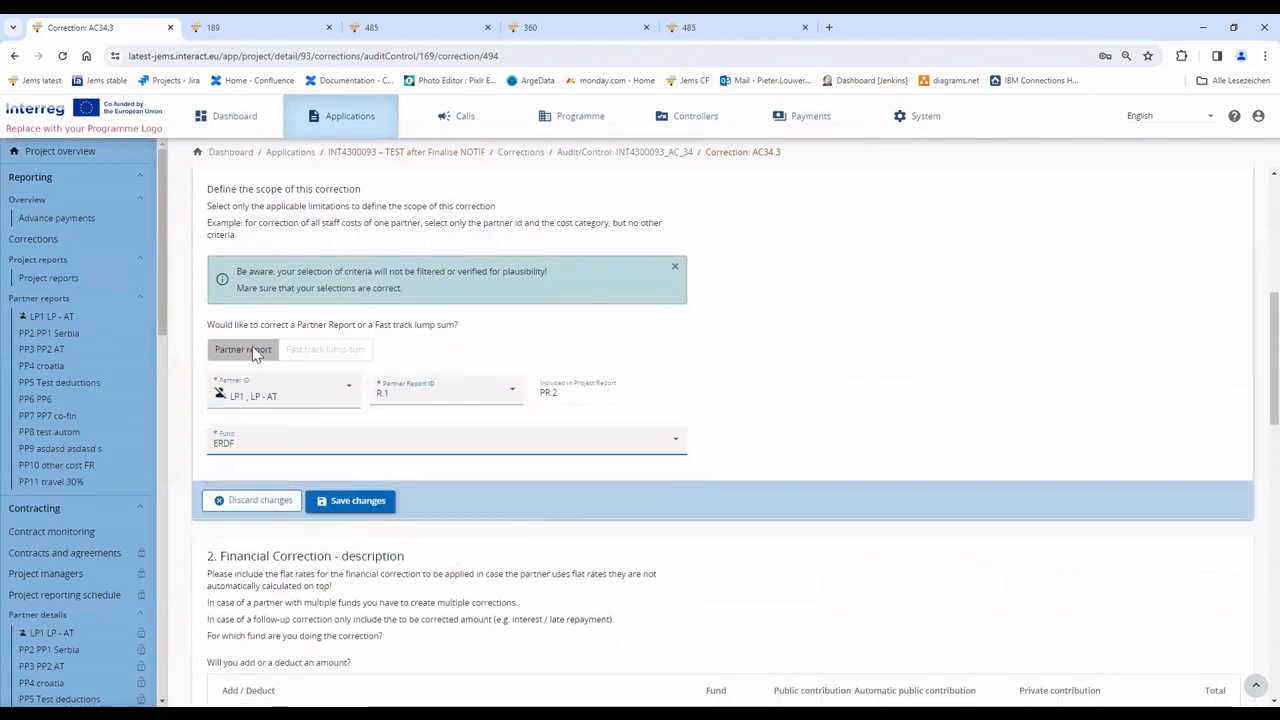
{"action": "left_click", "coordinate": [357, 501]}
Select cost item R1.2, Unit cost for laptop, as the item to correct and save the selection
{"action": "scroll", "coordinate": [280, 336], "scroll_direction": "down", "scroll_amount": 3}
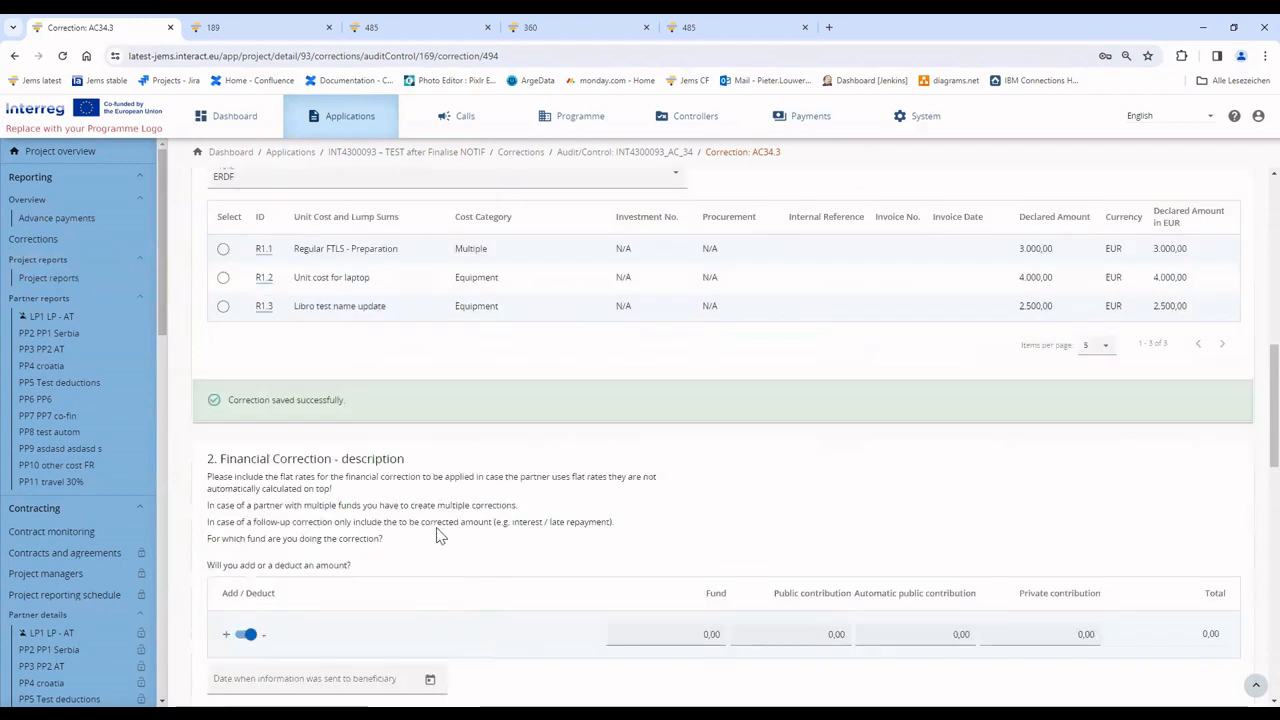
{"action": "left_click", "coordinate": [224, 249]}
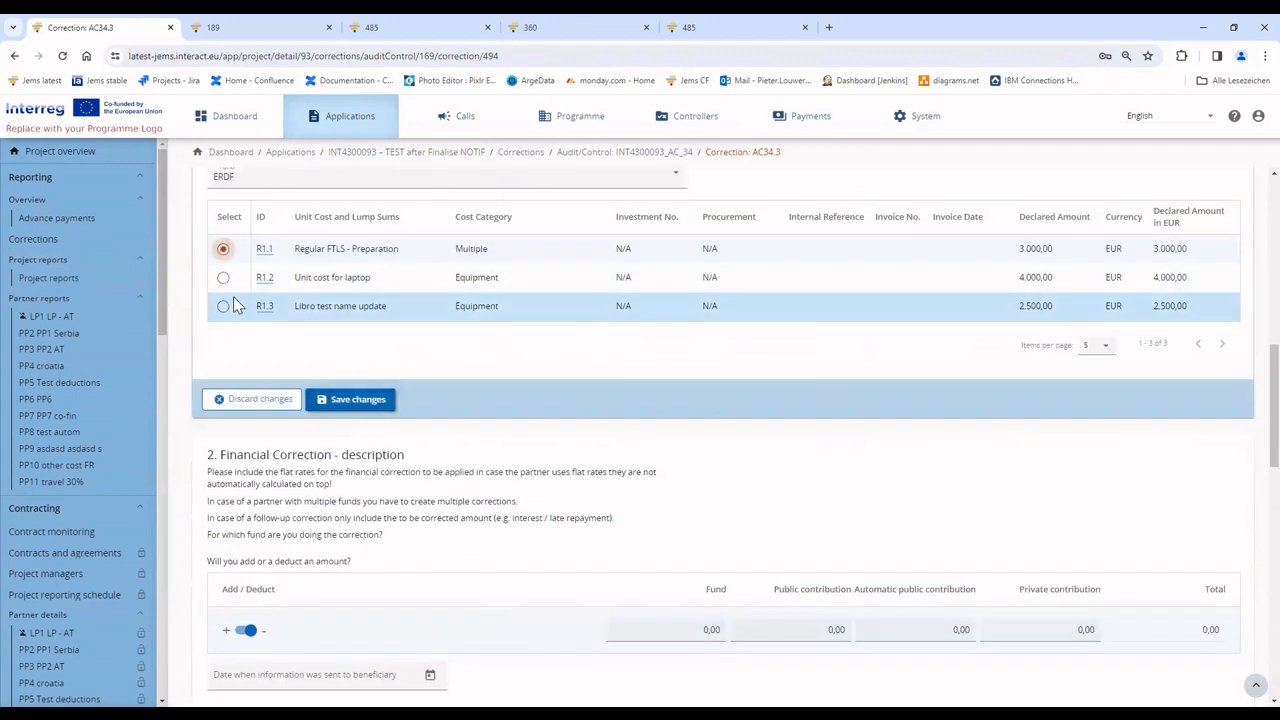
{"action": "left_click", "coordinate": [356, 399]}
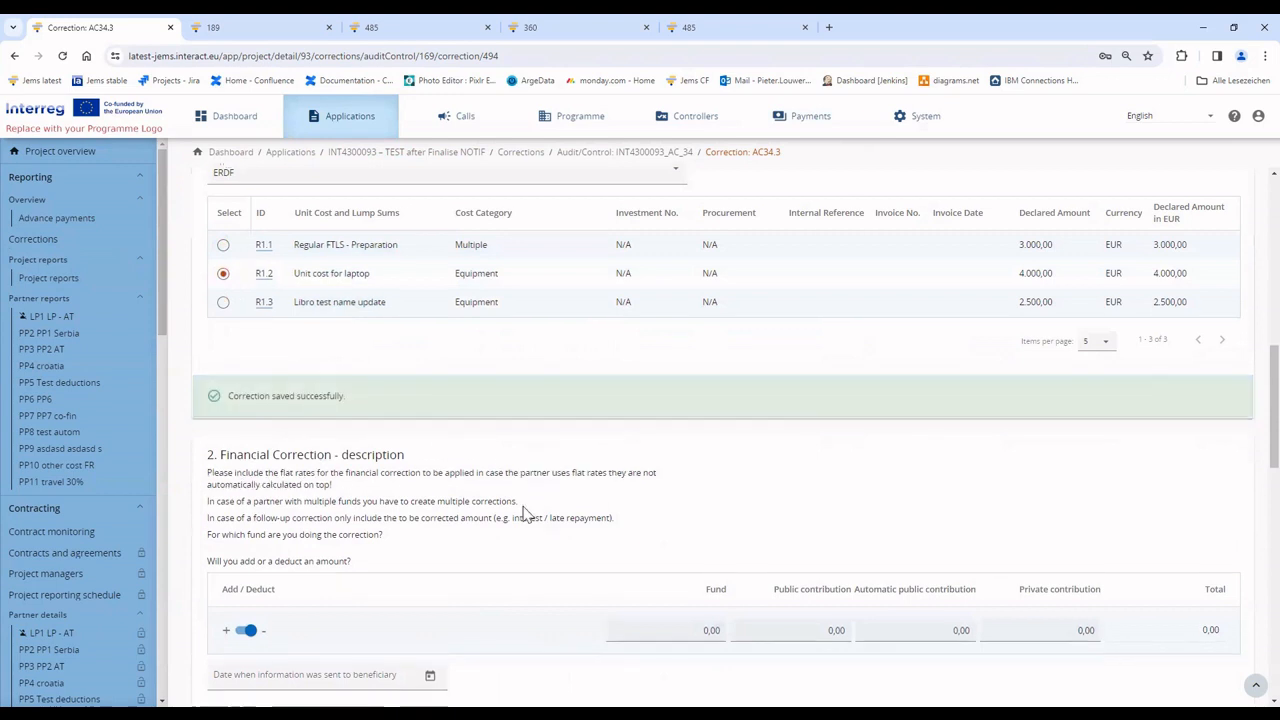
Enter a deduction of 20.000 fund and 2.000 private contribution, choose correction type 1.2 Artificial splitting of works/services/supplies contracts, and save
{"action": "scroll", "coordinate": [684, 434], "scroll_direction": "down", "scroll_amount": 2}
{"action": "type", "text": "20000"}
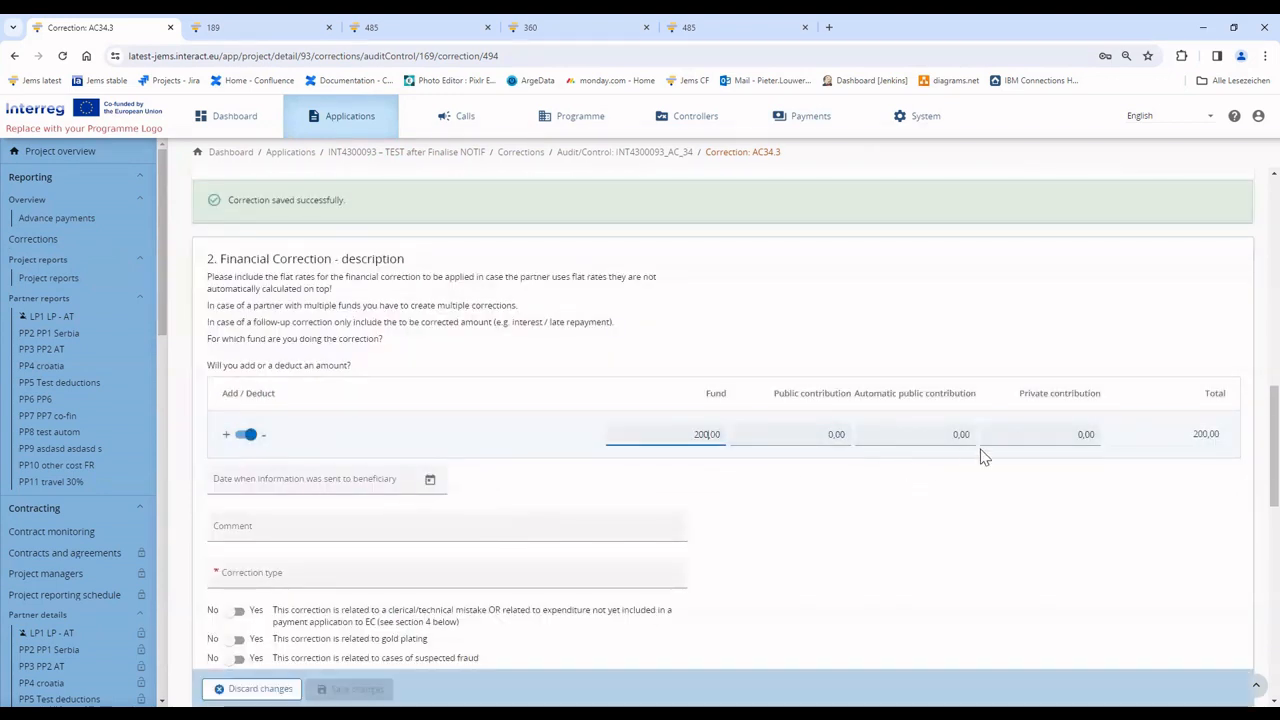
{"action": "left_click", "coordinate": [1080, 434]}
{"action": "type", "text": "2.000"}
{"action": "scroll", "coordinate": [408, 557], "scroll_direction": "down", "scroll_amount": 1}
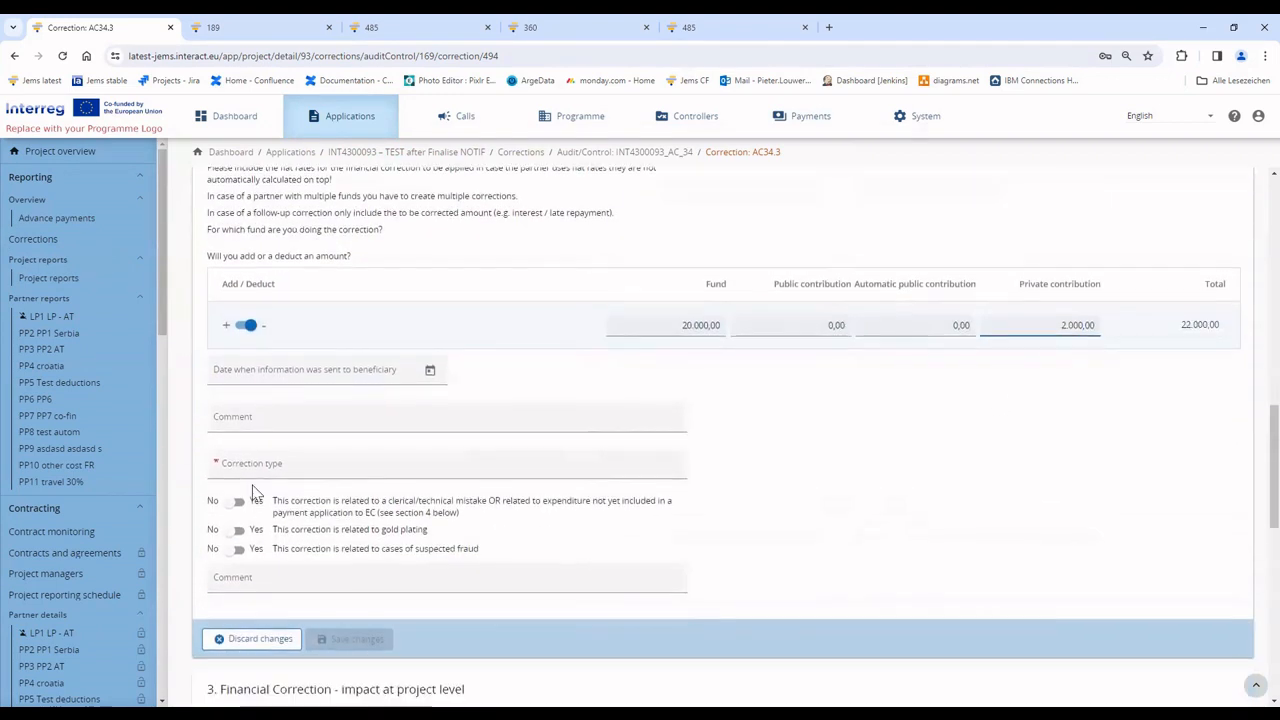
{"action": "left_click", "coordinate": [280, 470]}
{"action": "left_click", "coordinate": [320, 551]}
{"action": "left_click", "coordinate": [356, 642]}
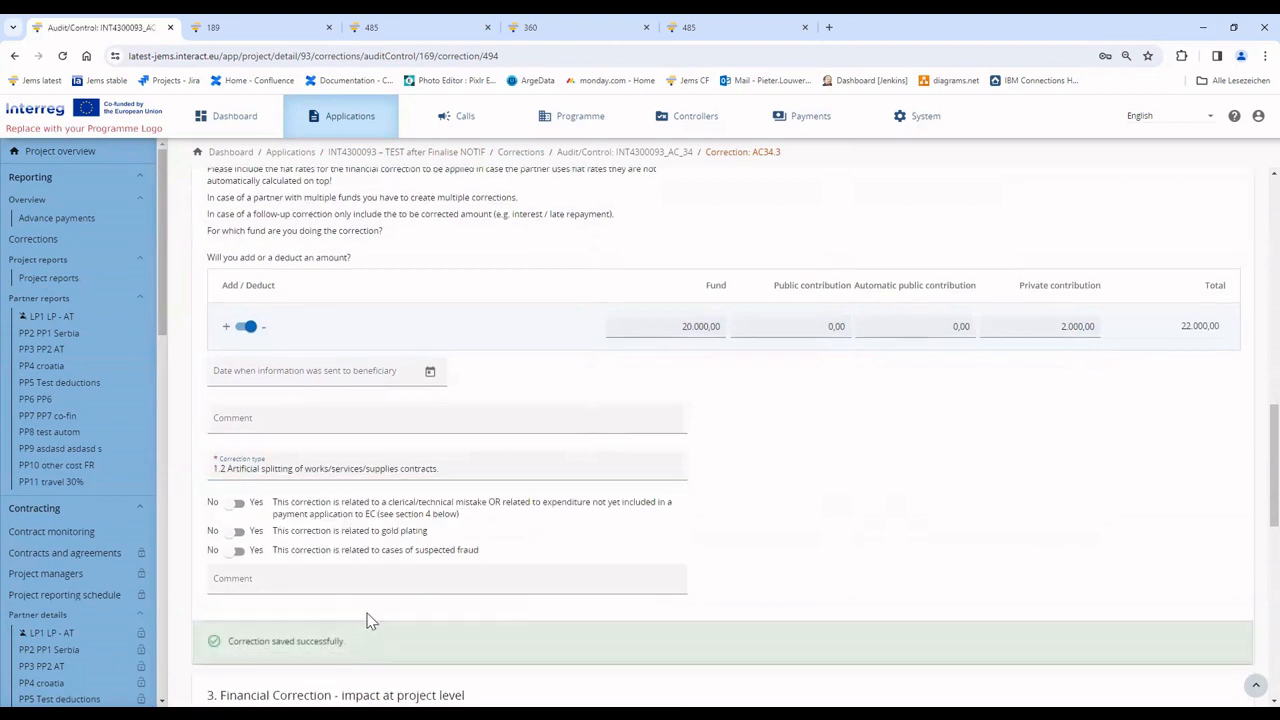
Set the correction's impact at project level to Repayment by project and save that section
{"action": "scroll", "coordinate": [366, 617], "scroll_direction": "down", "scroll_amount": 3}
{"action": "left_click", "coordinate": [300, 399]}
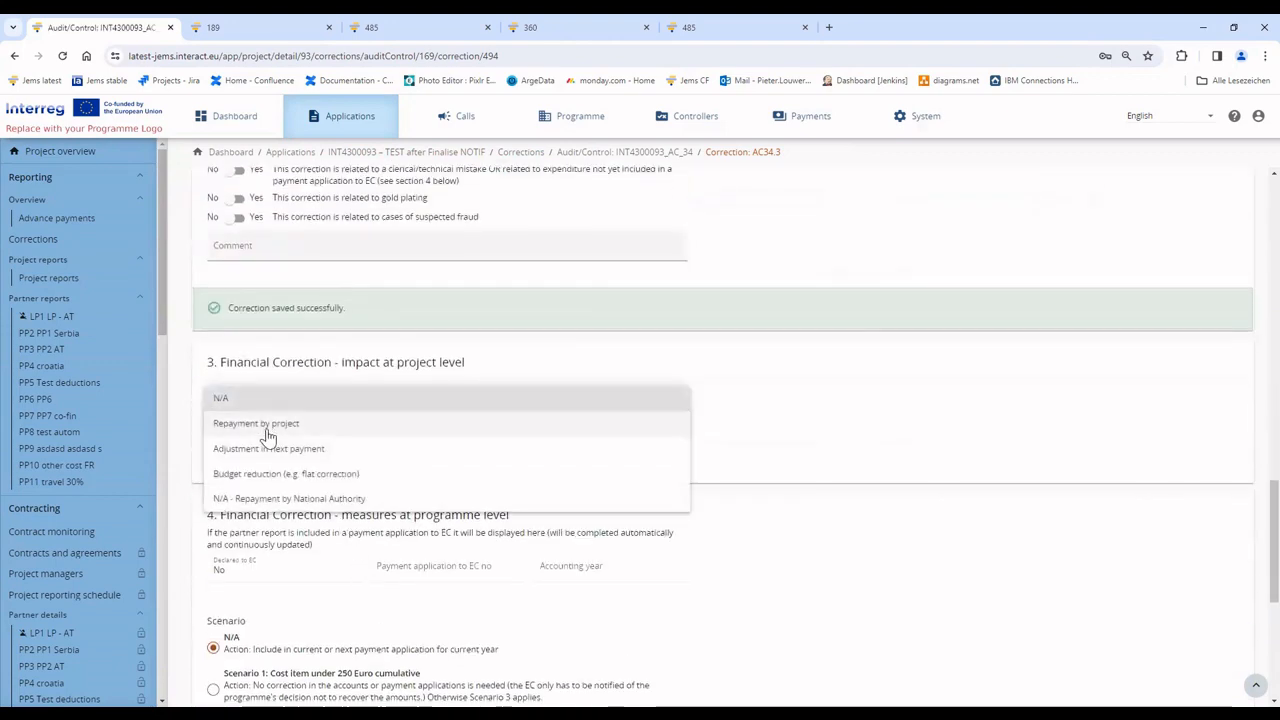
{"action": "left_click", "coordinate": [274, 428]}
{"action": "scroll", "coordinate": [355, 598], "scroll_direction": "down", "scroll_amount": 1}
{"action": "left_click", "coordinate": [362, 326]}
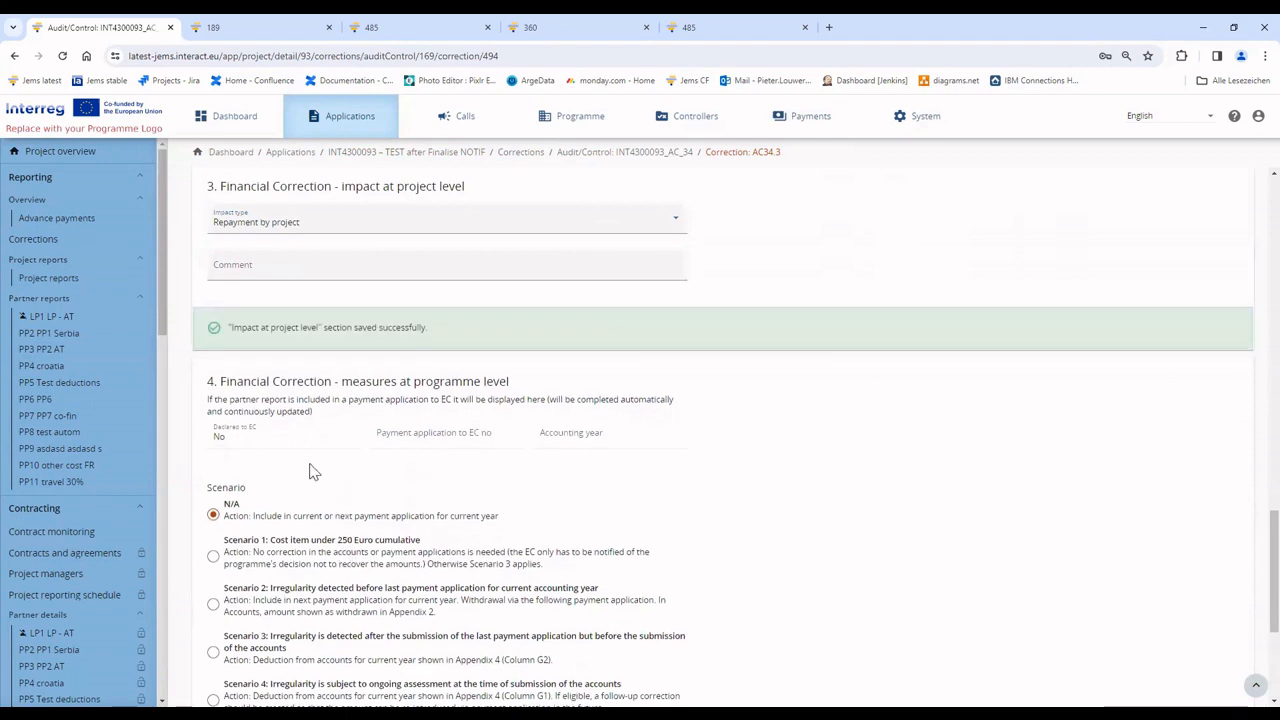
Close correction AC34.3 and switch to the details of payment 189
{"action": "scroll", "coordinate": [338, 494], "scroll_direction": "up", "scroll_amount": 15}
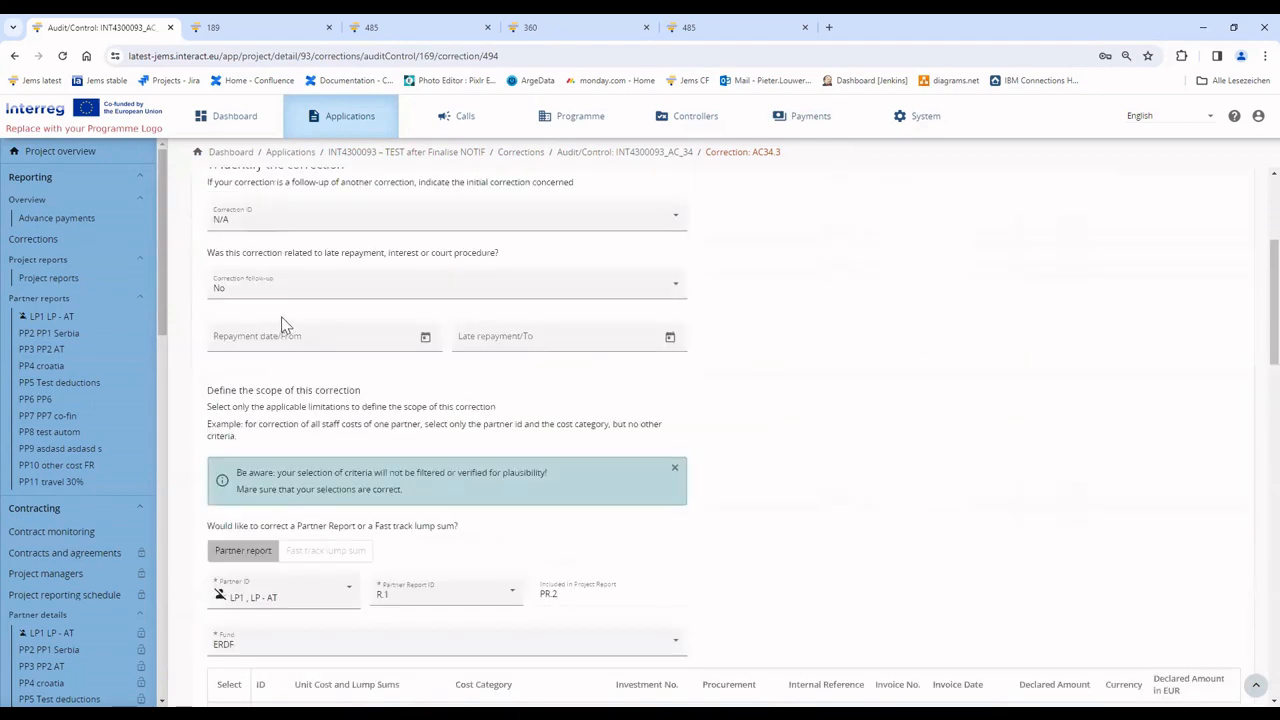
{"action": "left_click", "coordinate": [357, 277]}
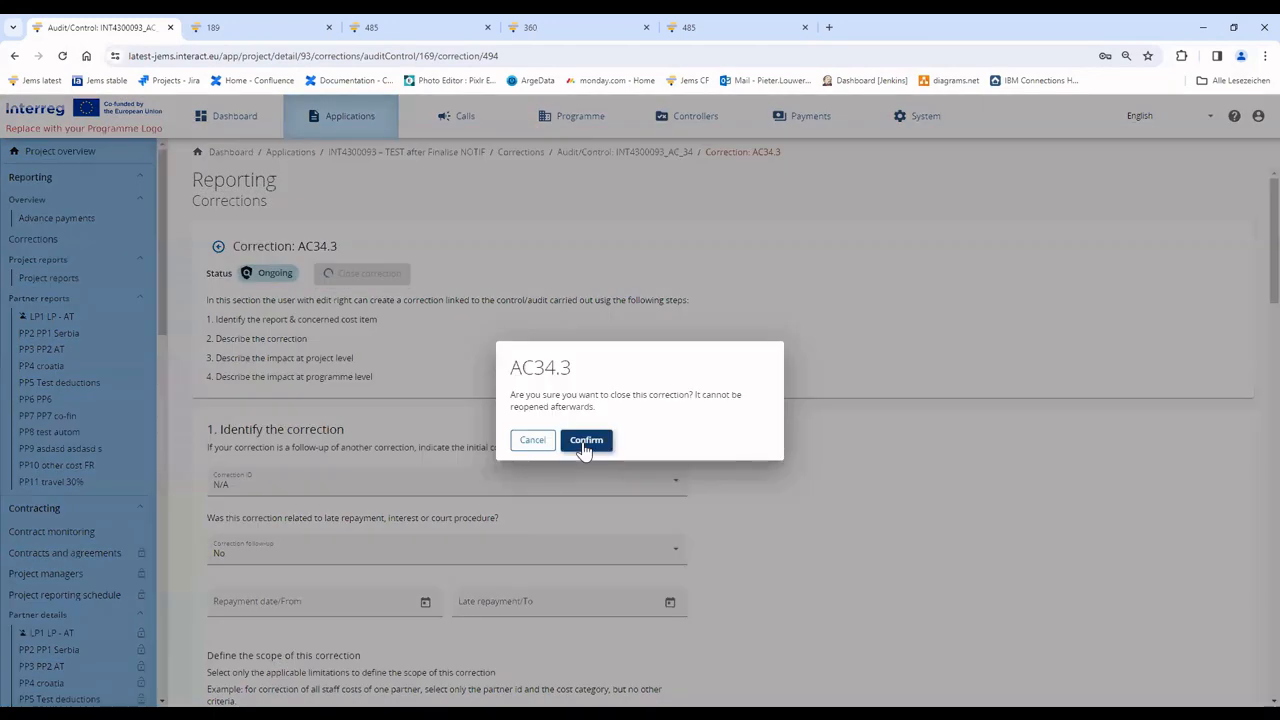
{"action": "left_click", "coordinate": [583, 442]}
{"action": "left_click", "coordinate": [268, 30]}
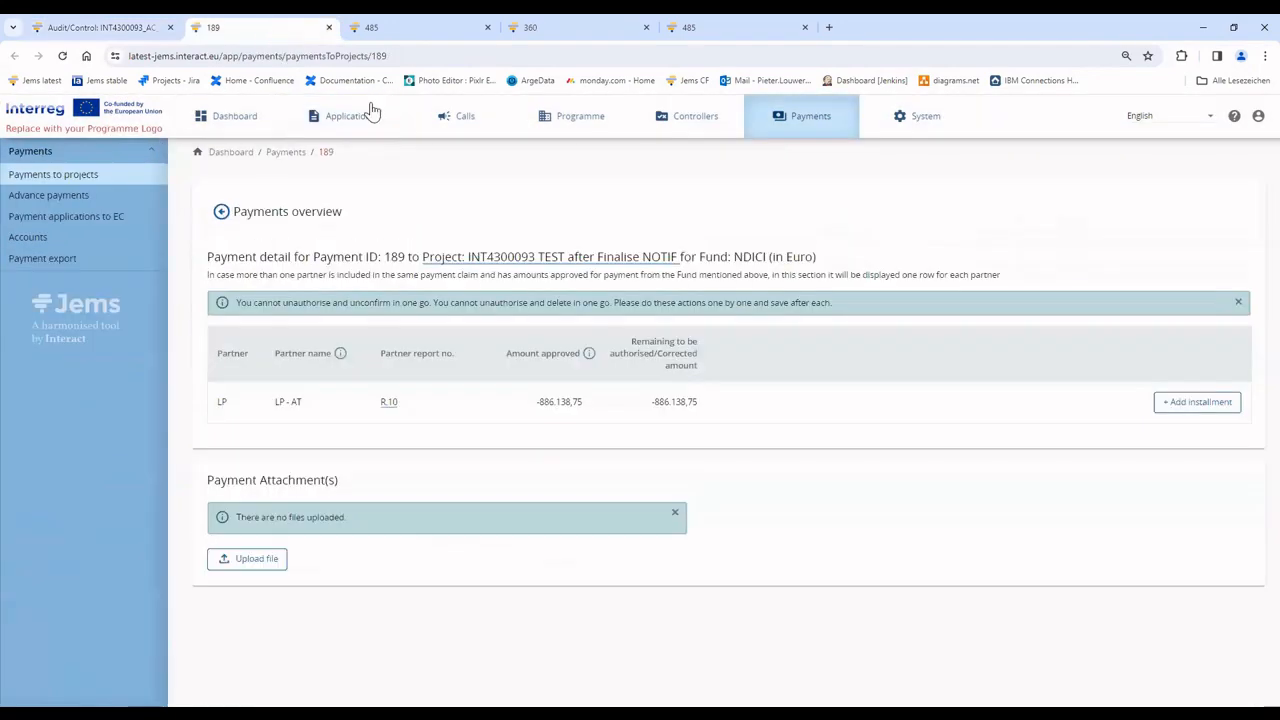
Reload the details of payment 189 and add an installment for partner LP
{"action": "left_click", "coordinate": [672, 57]}
{"action": "key", "text": "Return"}
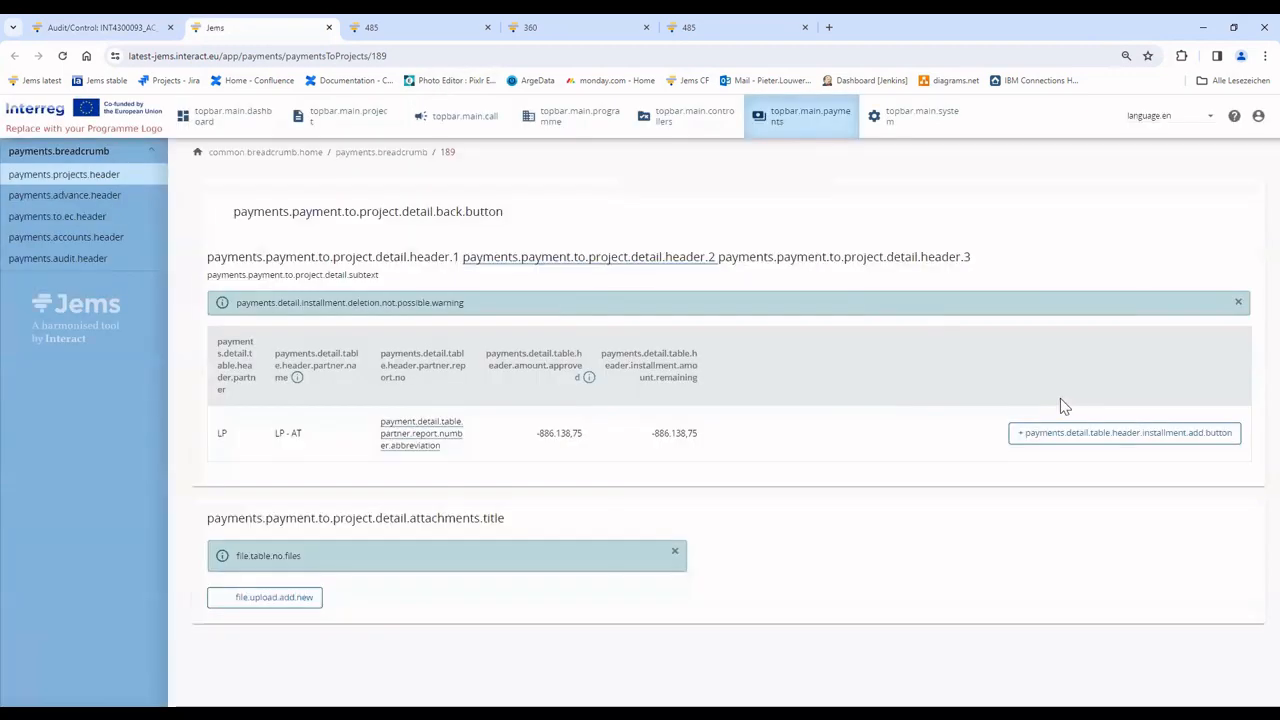
{"action": "left_click", "coordinate": [1192, 407]}
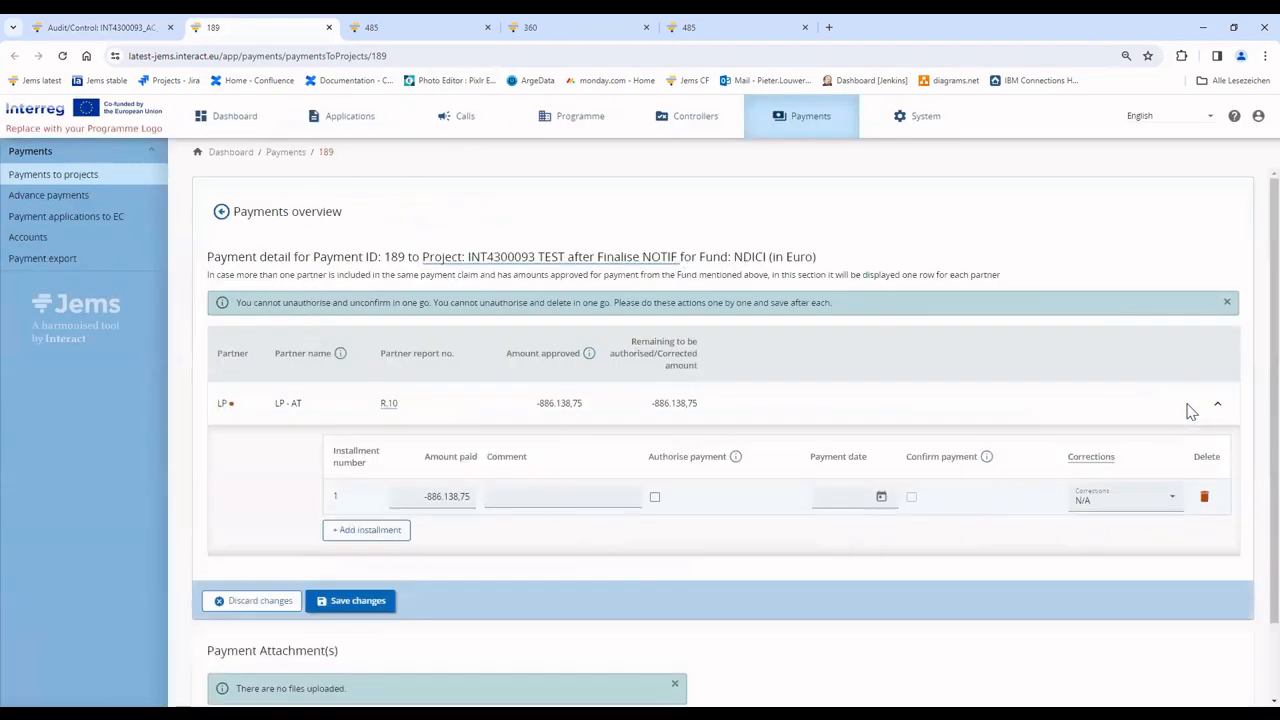
Link installment 1 to correction AC34.3 and save the payment changes
{"action": "left_click", "coordinate": [1087, 508]}
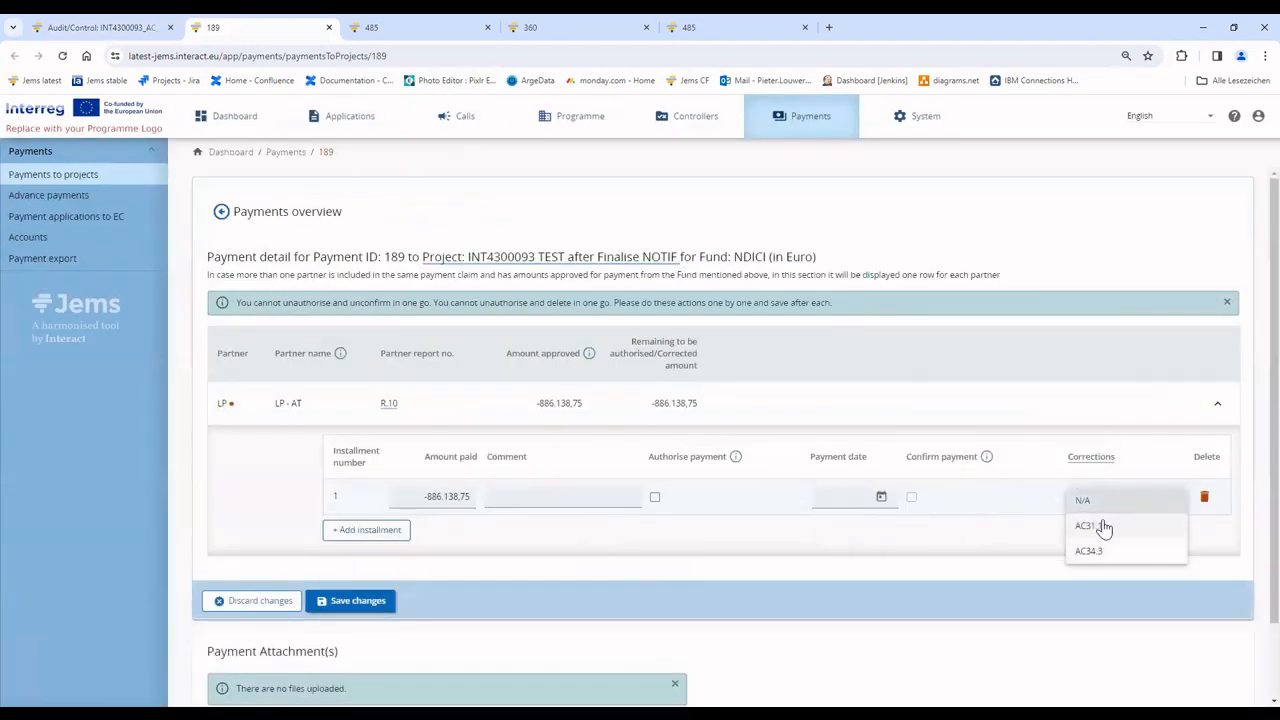
{"action": "left_click", "coordinate": [1088, 527]}
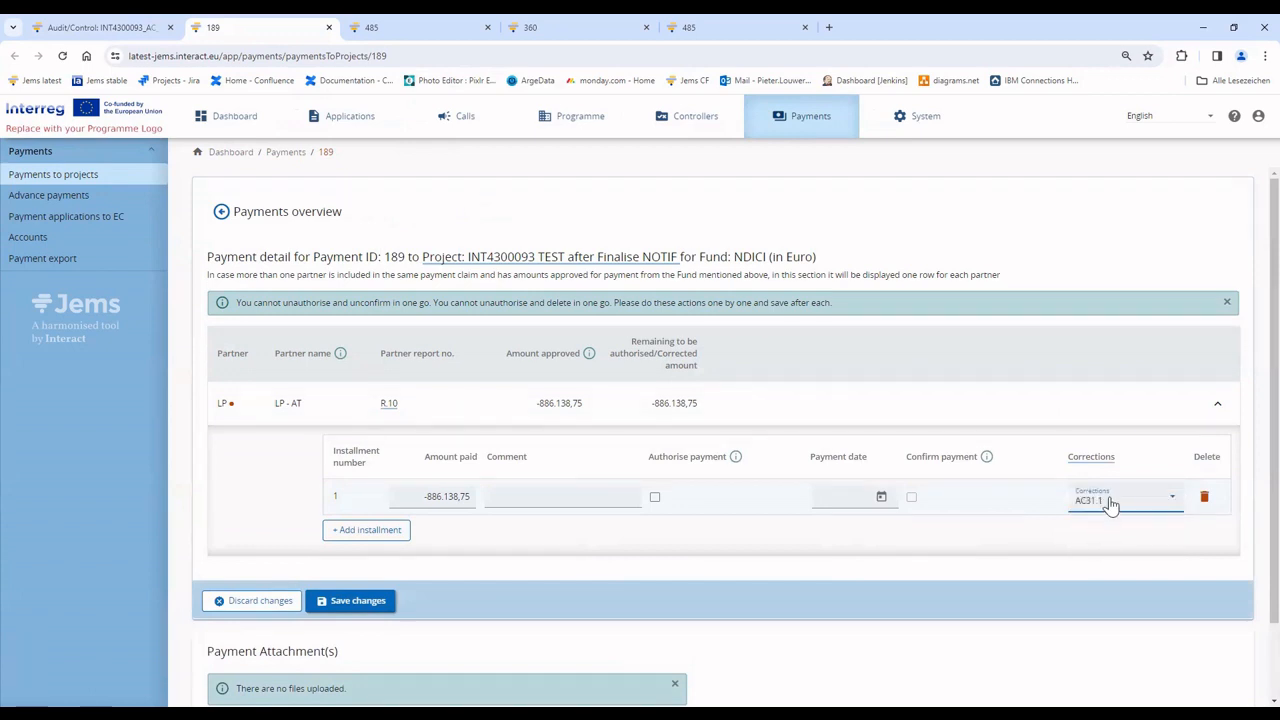
{"action": "left_click", "coordinate": [1110, 505]}
{"action": "left_click", "coordinate": [1097, 526]}
{"action": "left_click", "coordinate": [443, 497]}
{"action": "left_click", "coordinate": [425, 498]}
{"action": "left_click", "coordinate": [357, 601]}
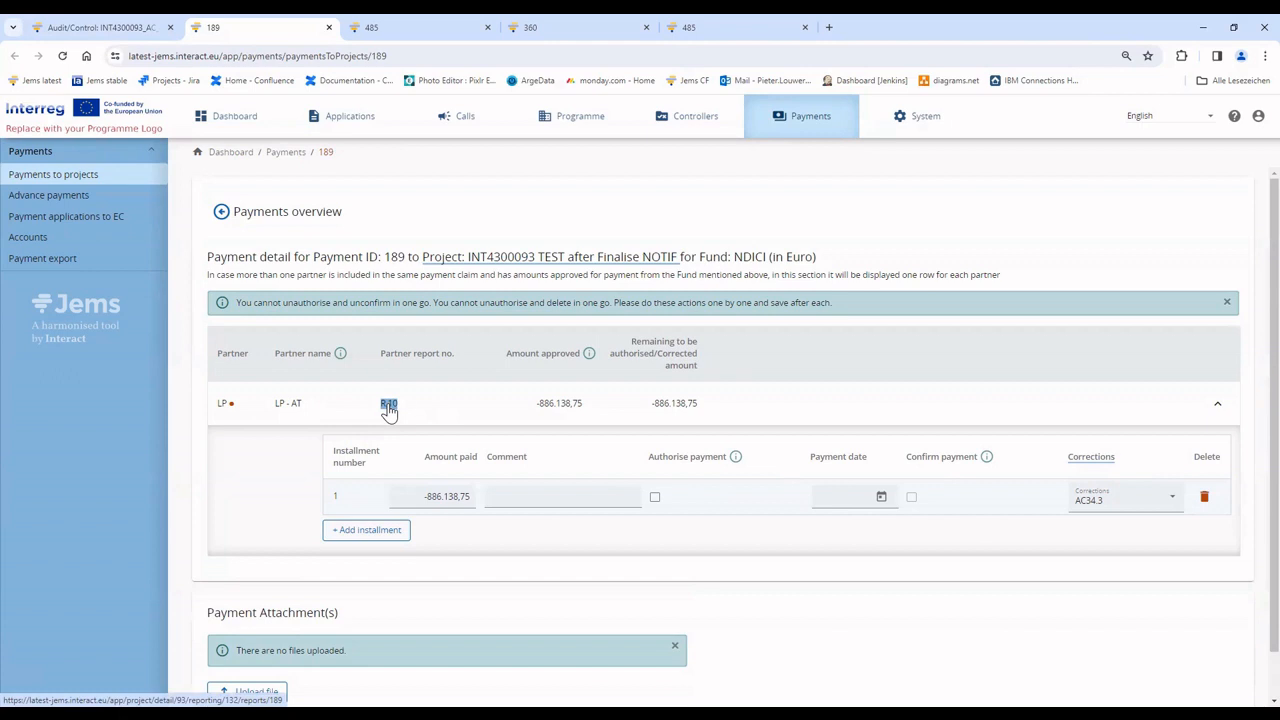
Go from the payment to its project's corrections and examine the corrections listed in audit/control INT4300093_AC_34
{"action": "triple_click", "coordinate": [513, 262]}
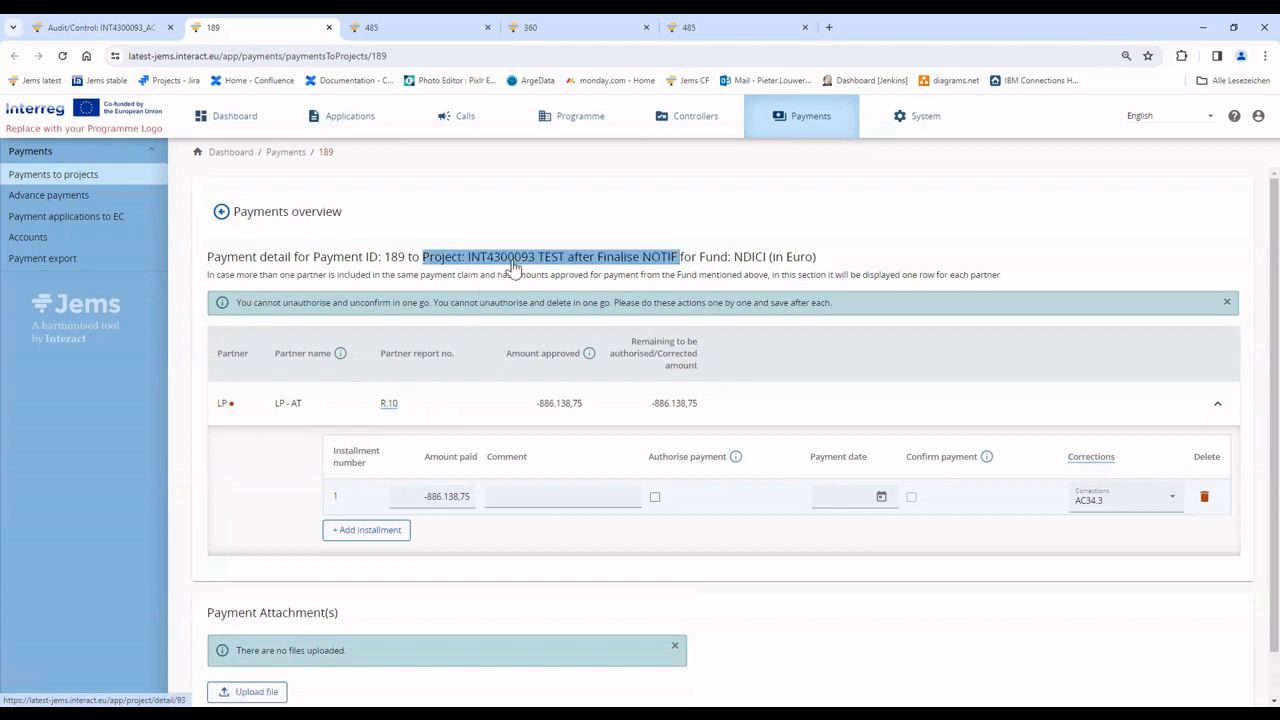
{"action": "left_click", "coordinate": [1092, 462]}
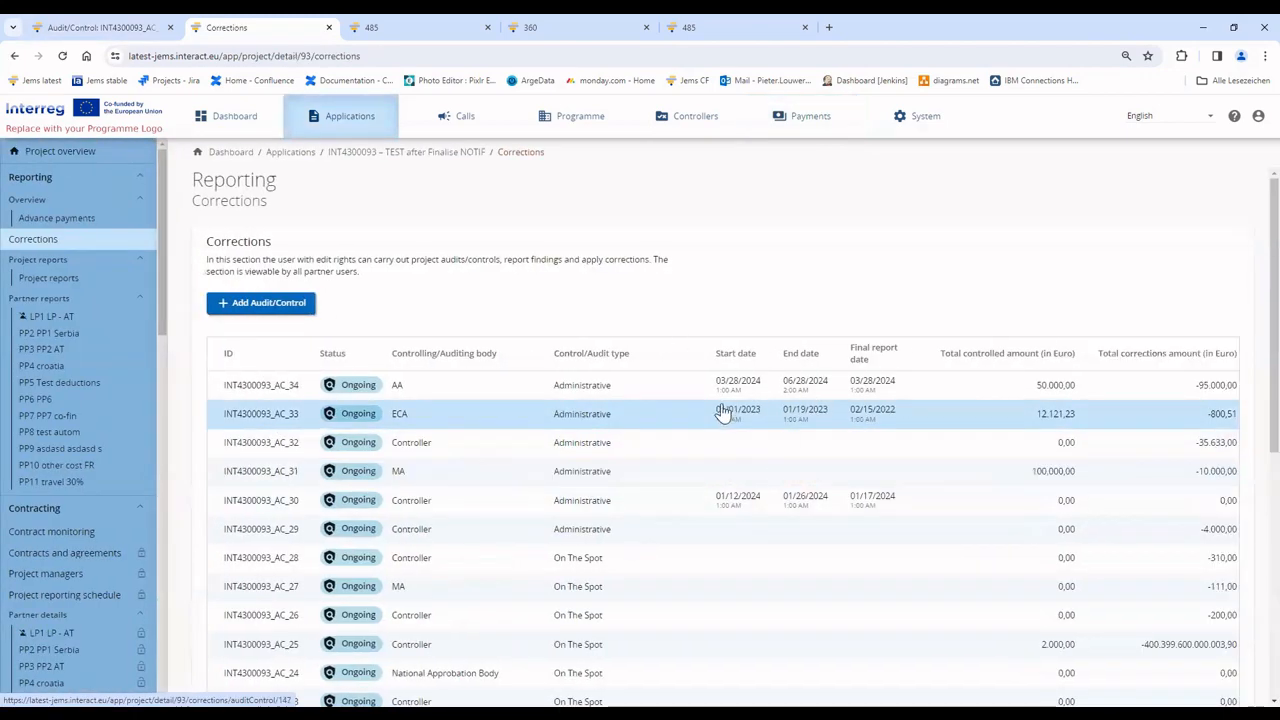
{"action": "left_click", "coordinate": [651, 386]}
{"action": "scroll", "coordinate": [419, 499], "scroll_direction": "down", "scroll_amount": 3}
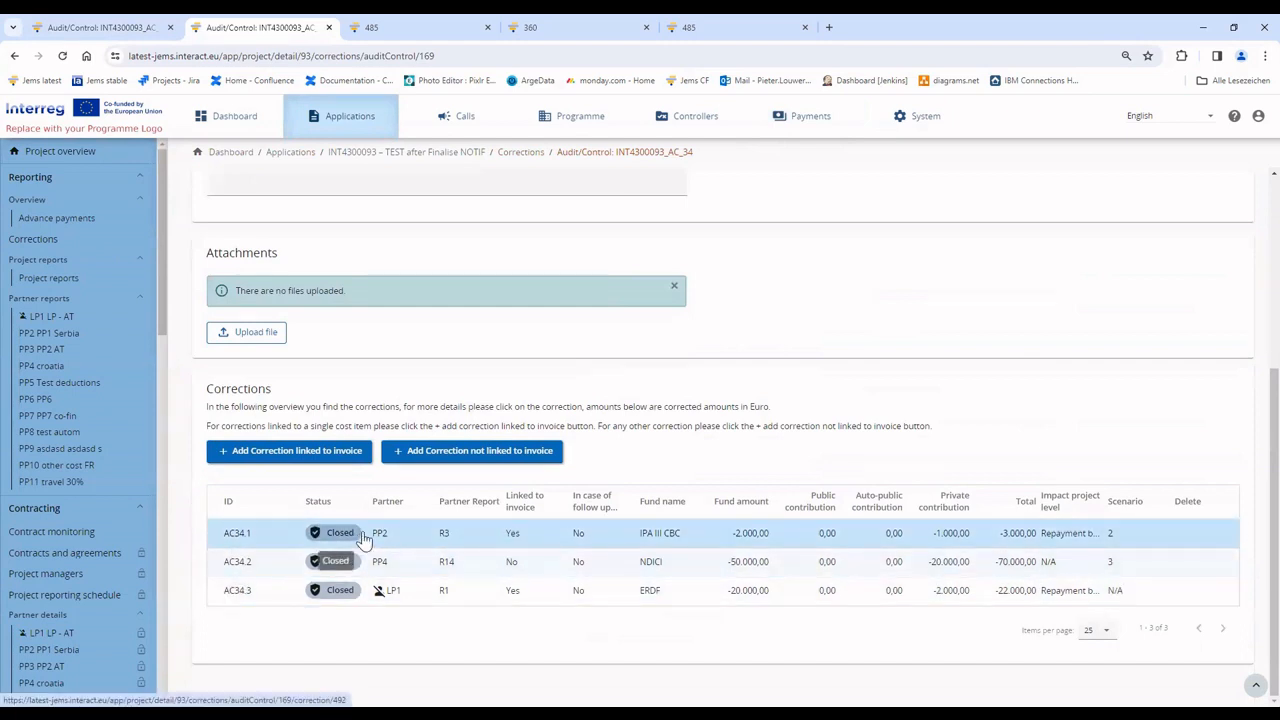
{"action": "scroll", "coordinate": [643, 290], "scroll_direction": "up", "scroll_amount": 4}
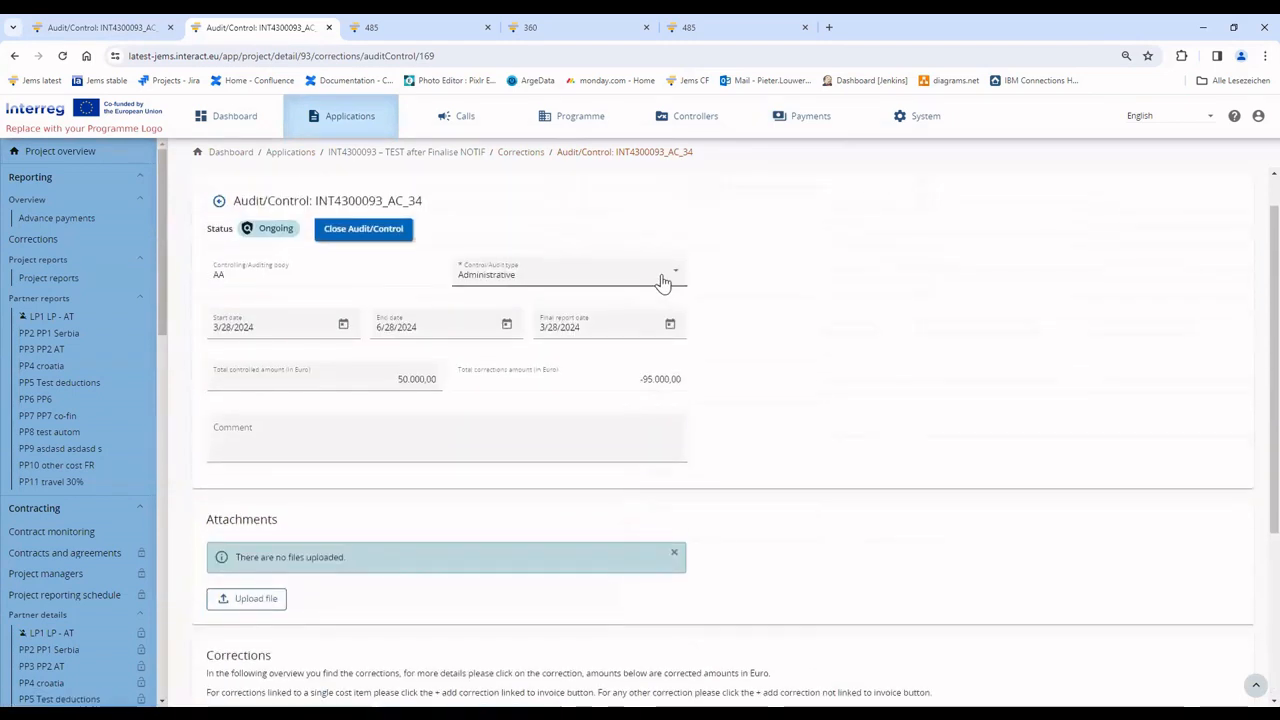
Go to the payments section and show the list of payment applications to EC
{"action": "left_click", "coordinate": [752, 122]}
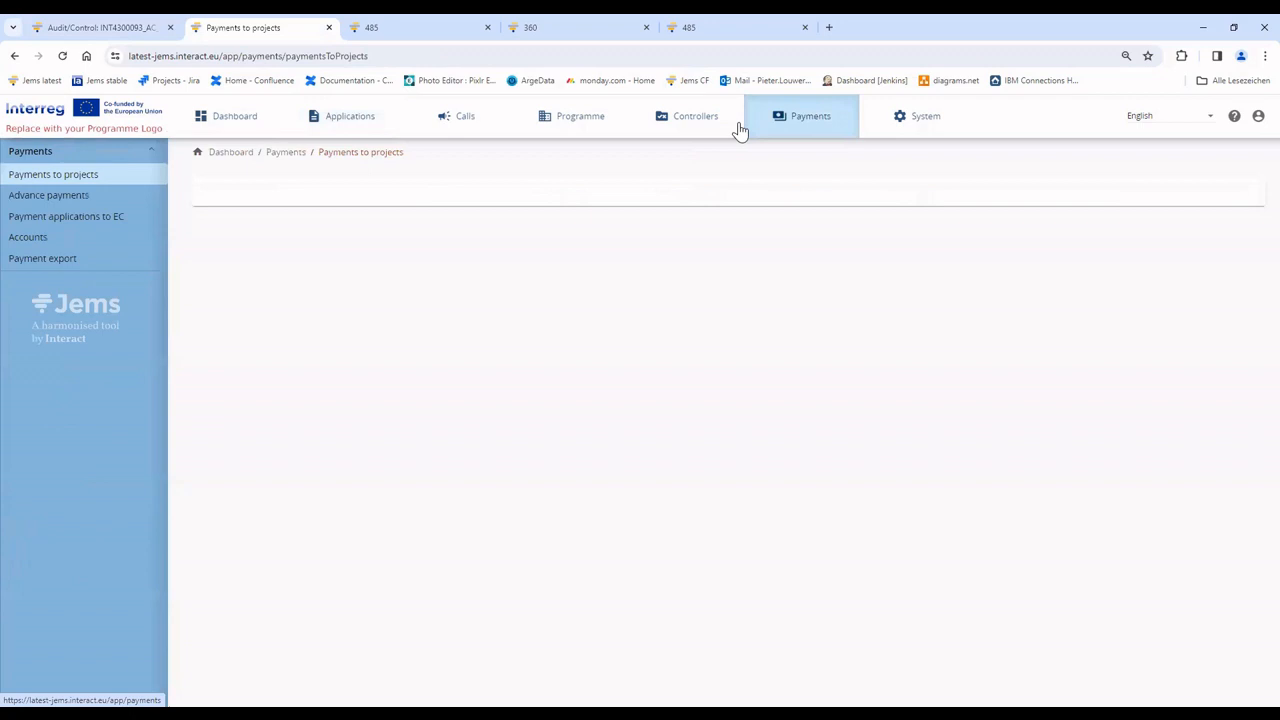
{"action": "left_click", "coordinate": [40, 218]}
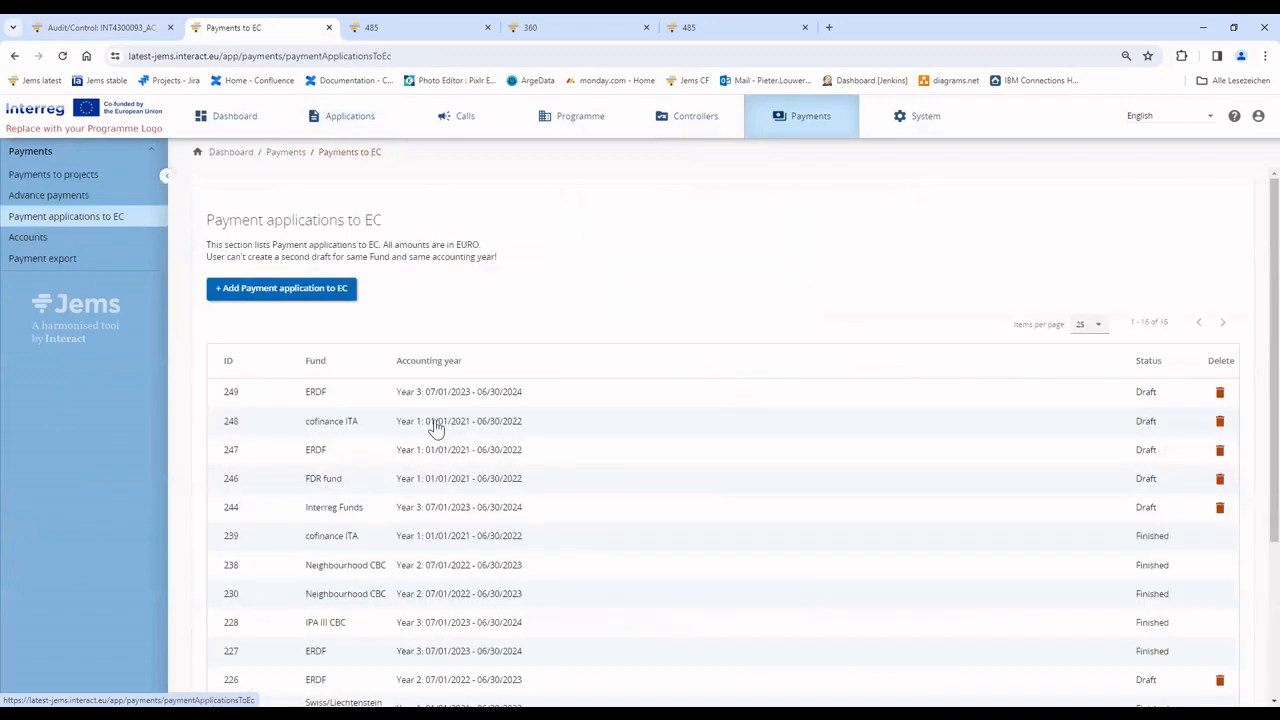
{"action": "scroll", "coordinate": [494, 531], "scroll_direction": "down", "scroll_amount": 5}
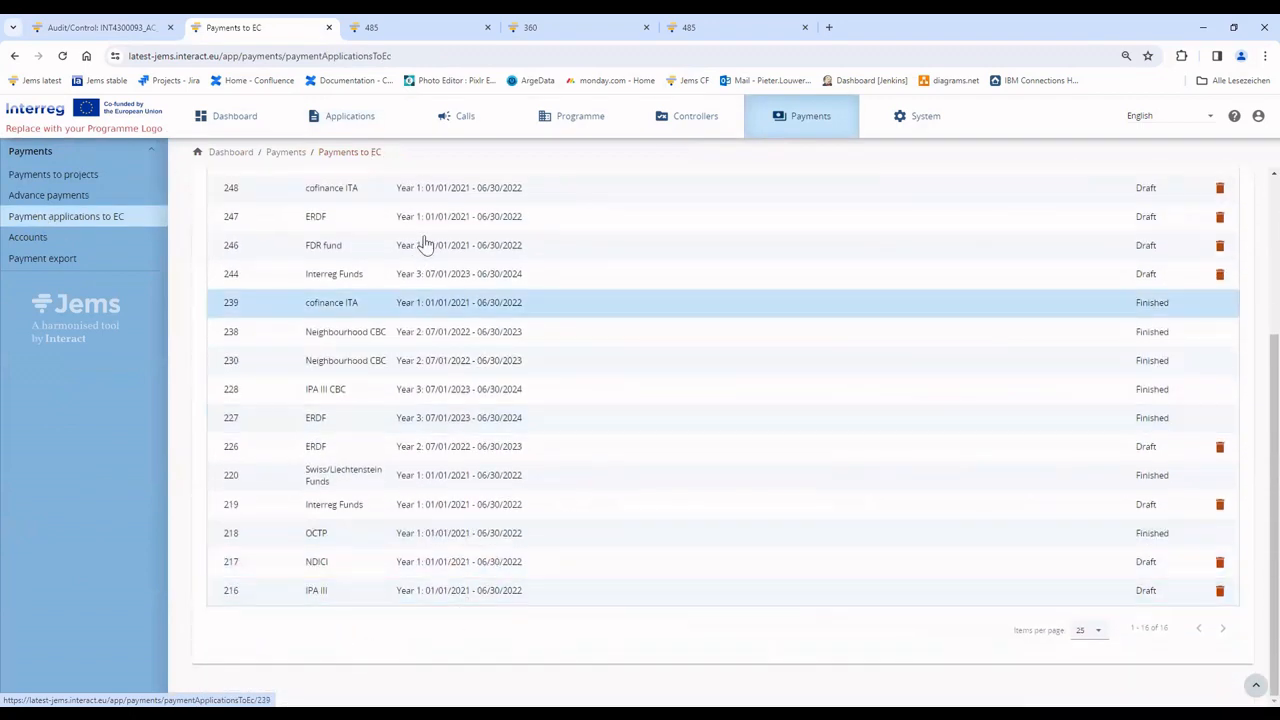
{"action": "scroll", "coordinate": [491, 531], "scroll_direction": "up", "scroll_amount": 3}
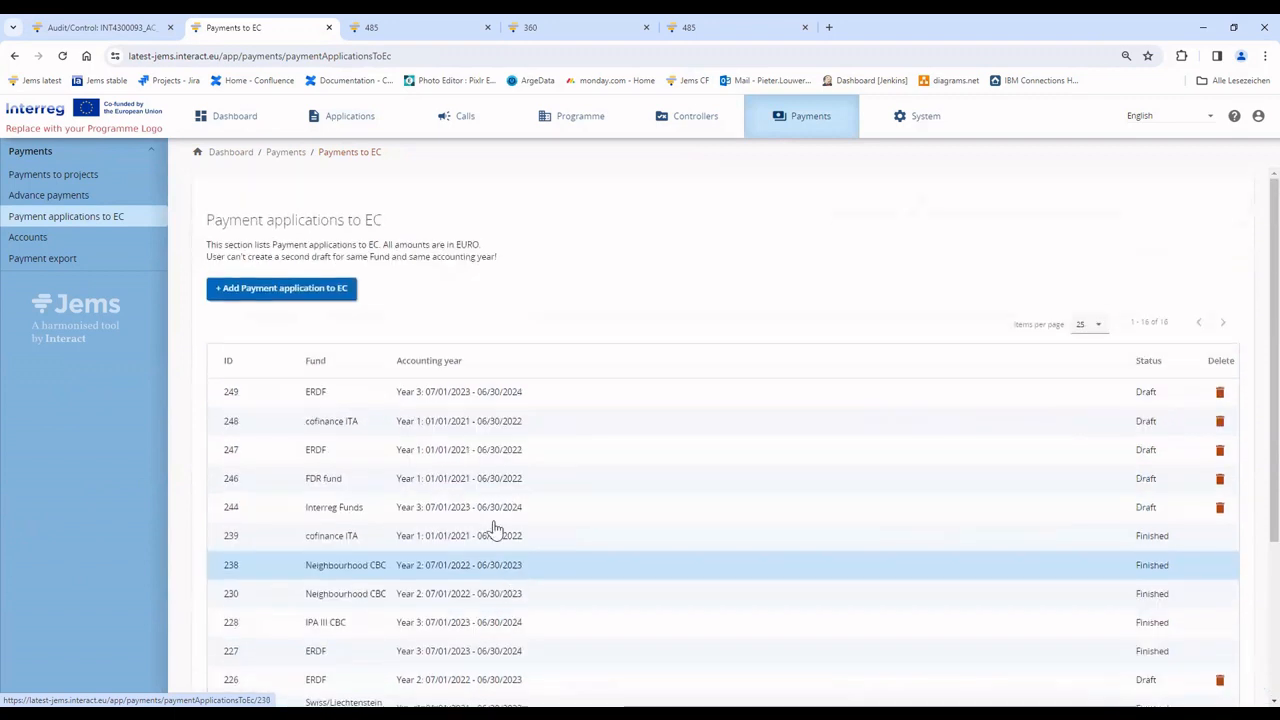
Create a payment application to EC for fund NDICI and accounting year Year 2: 07/01/2022 - 06/30/2023
{"action": "left_click", "coordinate": [318, 292]}
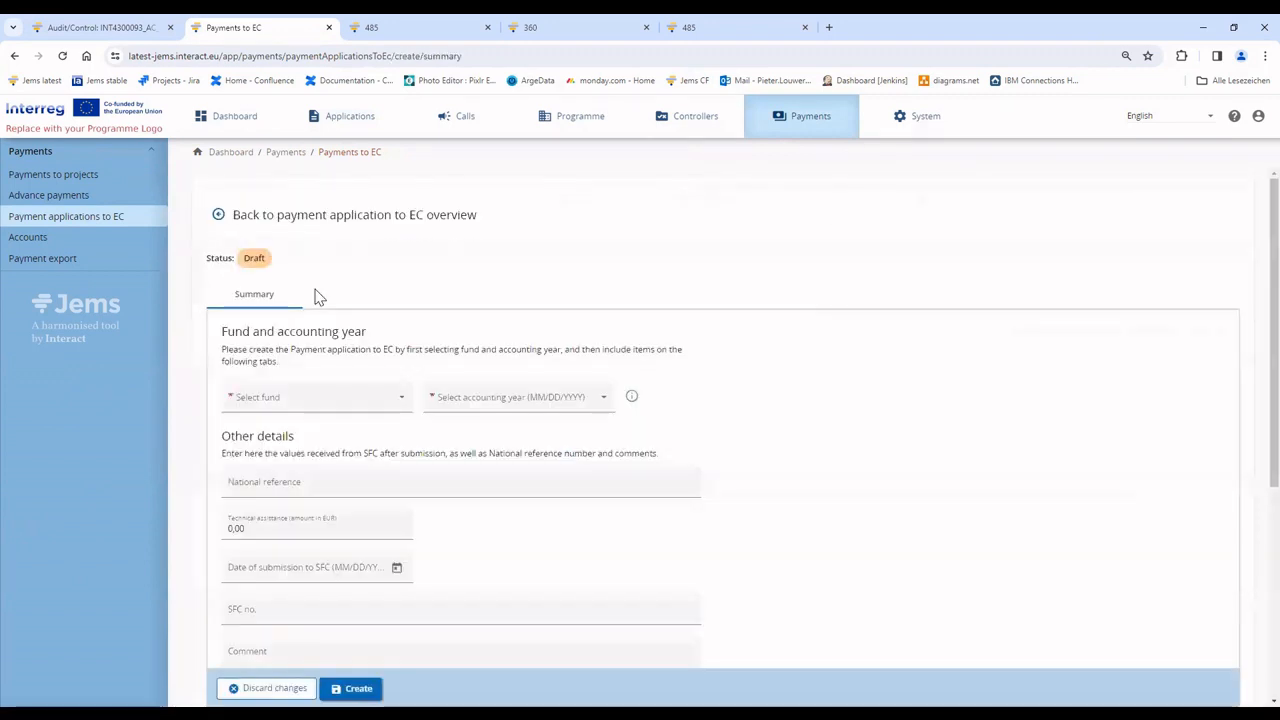
{"action": "left_click", "coordinate": [330, 404]}
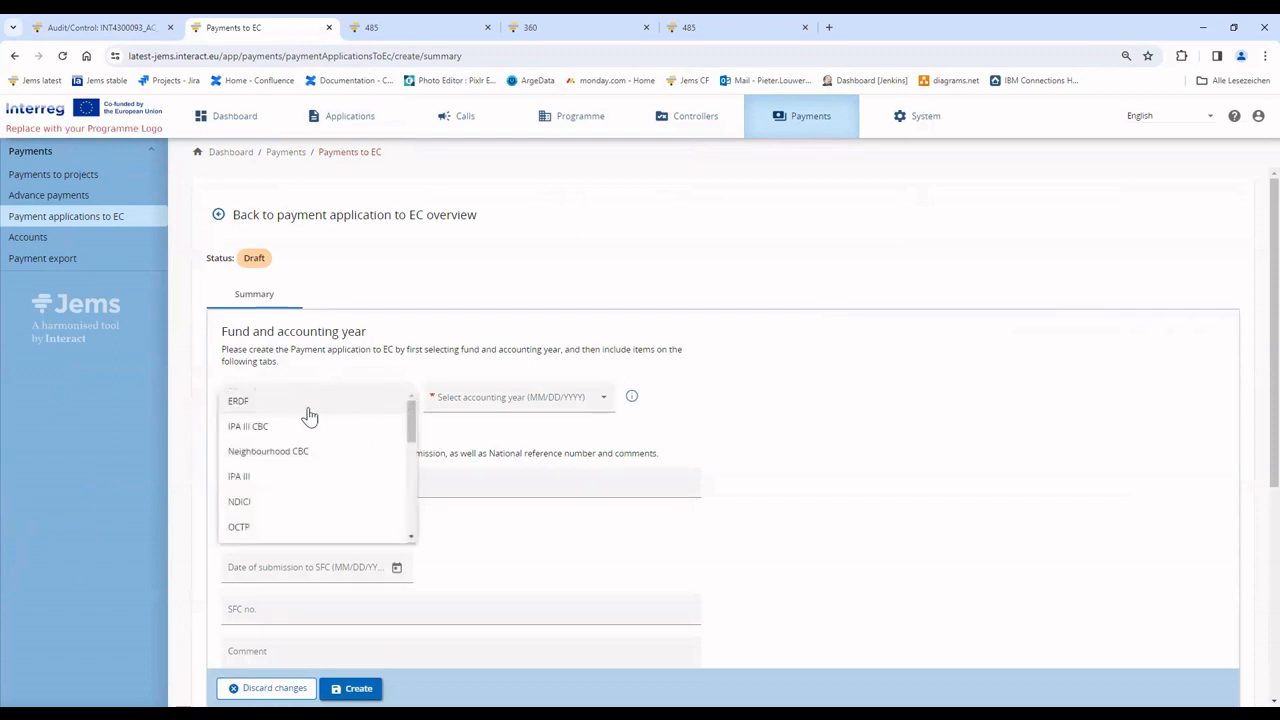
{"action": "left_click", "coordinate": [263, 503]}
{"action": "left_click", "coordinate": [576, 403]}
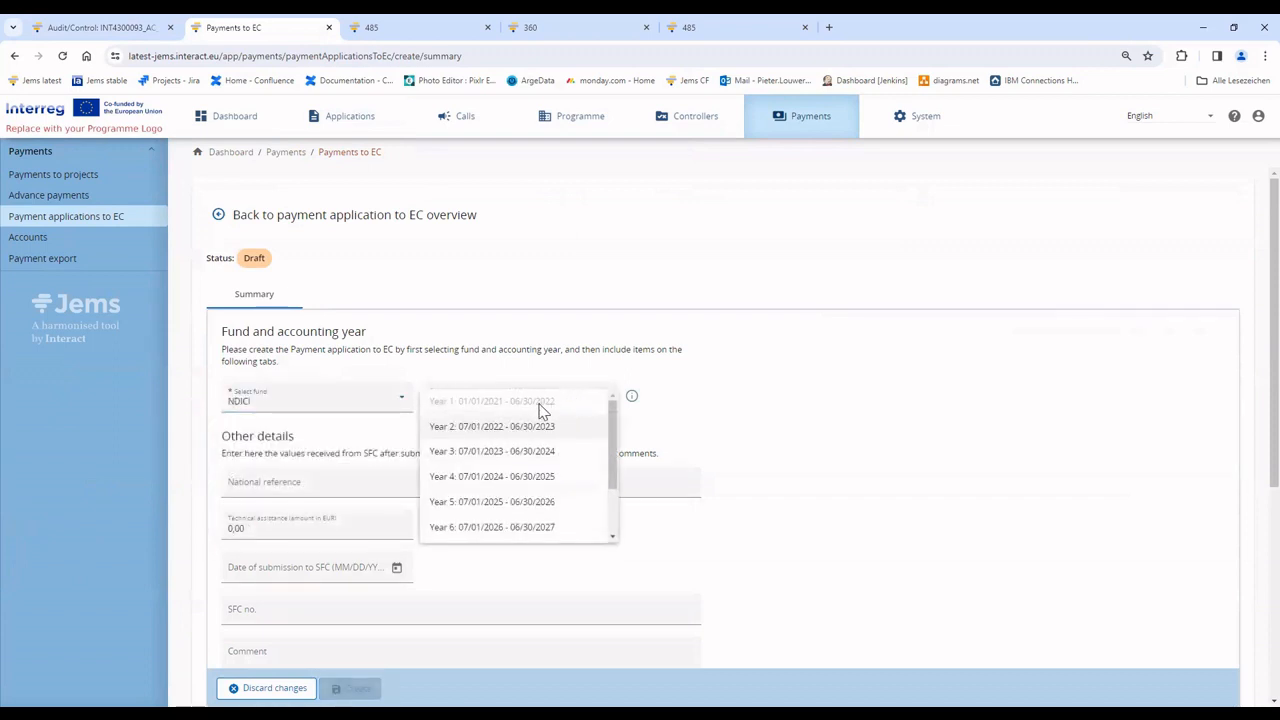
{"action": "left_click", "coordinate": [481, 428]}
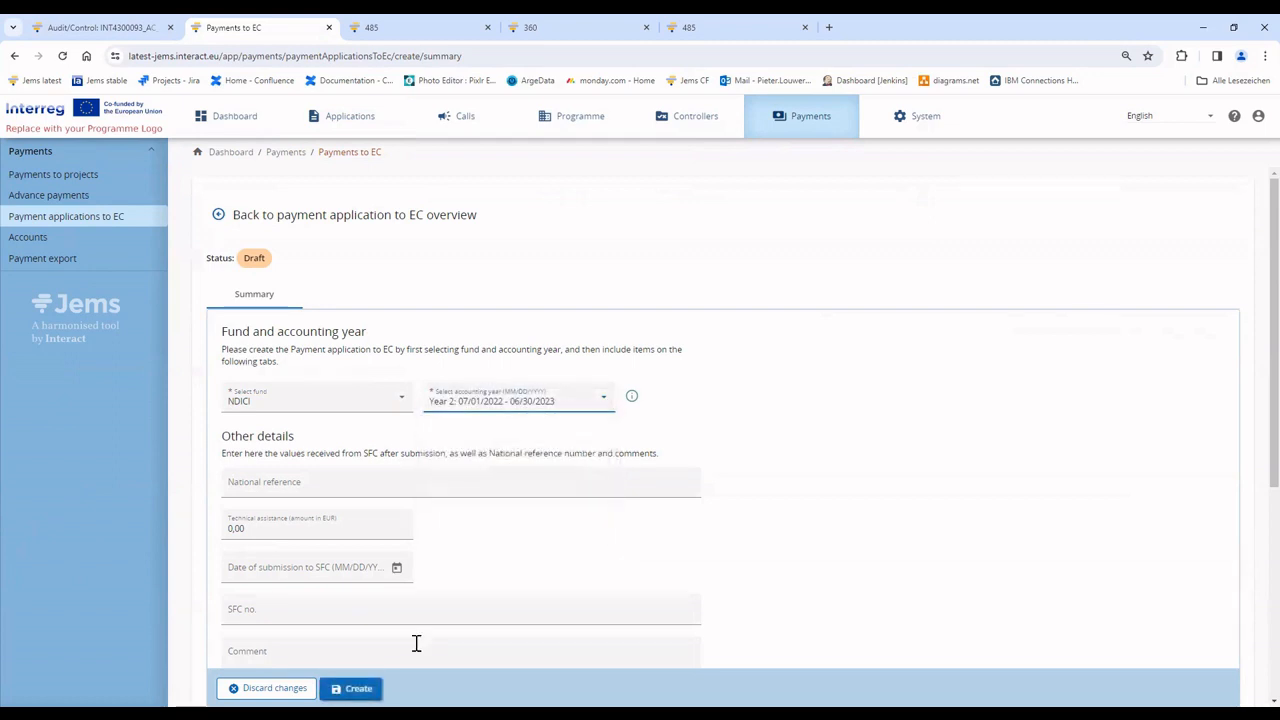
{"action": "left_click", "coordinate": [349, 688]}
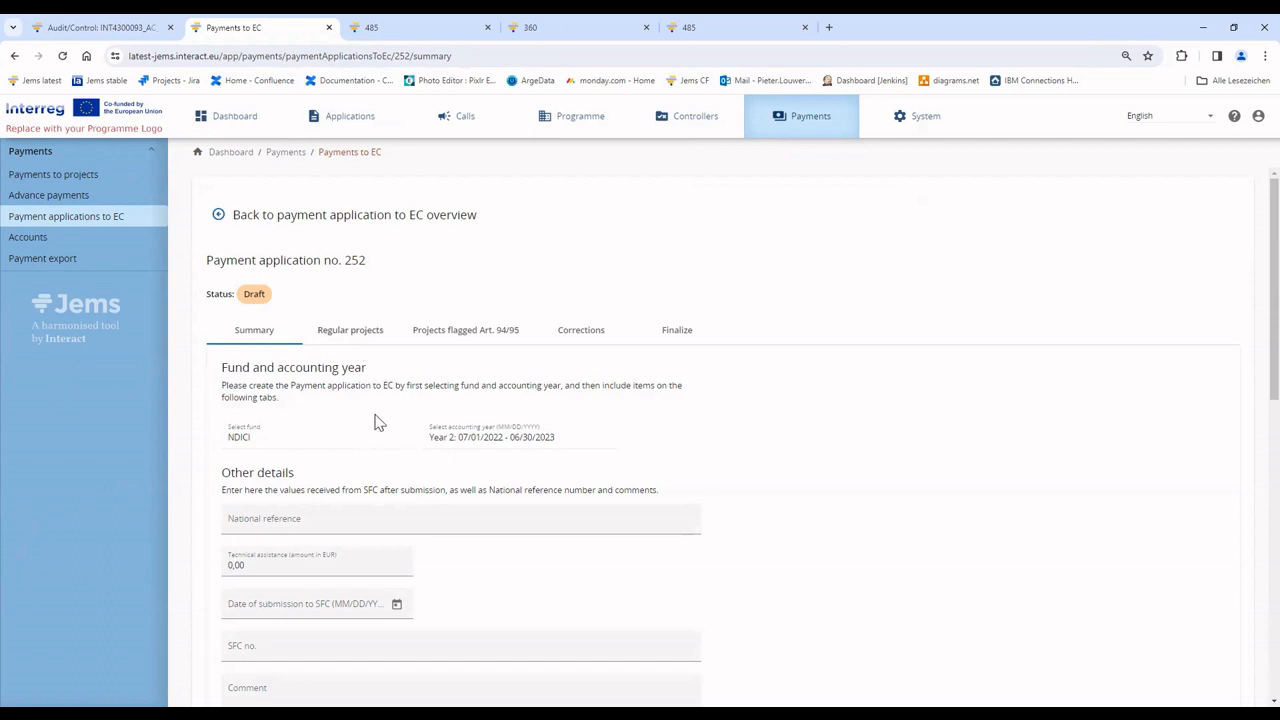
Examine the new application's summary details and its current and cumulative amounts per priority axis
{"action": "scroll", "coordinate": [386, 423], "scroll_direction": "down", "scroll_amount": 3}
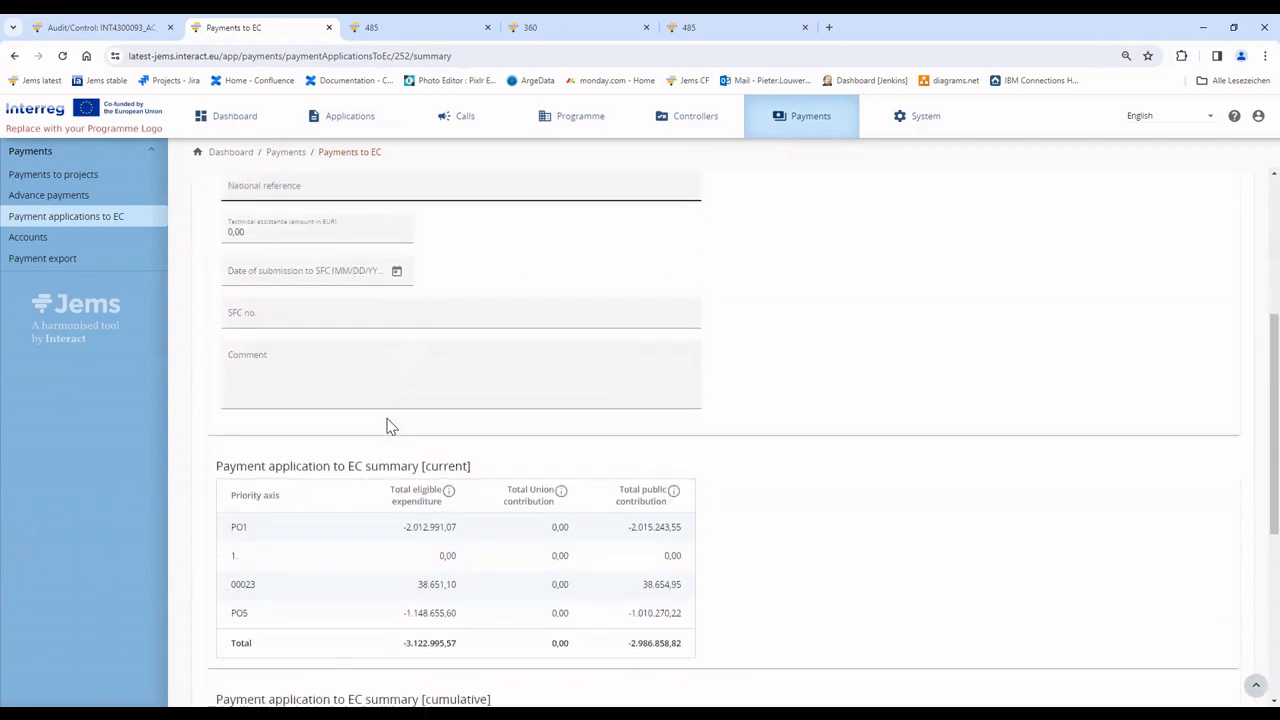
{"action": "scroll", "coordinate": [275, 446], "scroll_direction": "up", "scroll_amount": 1}
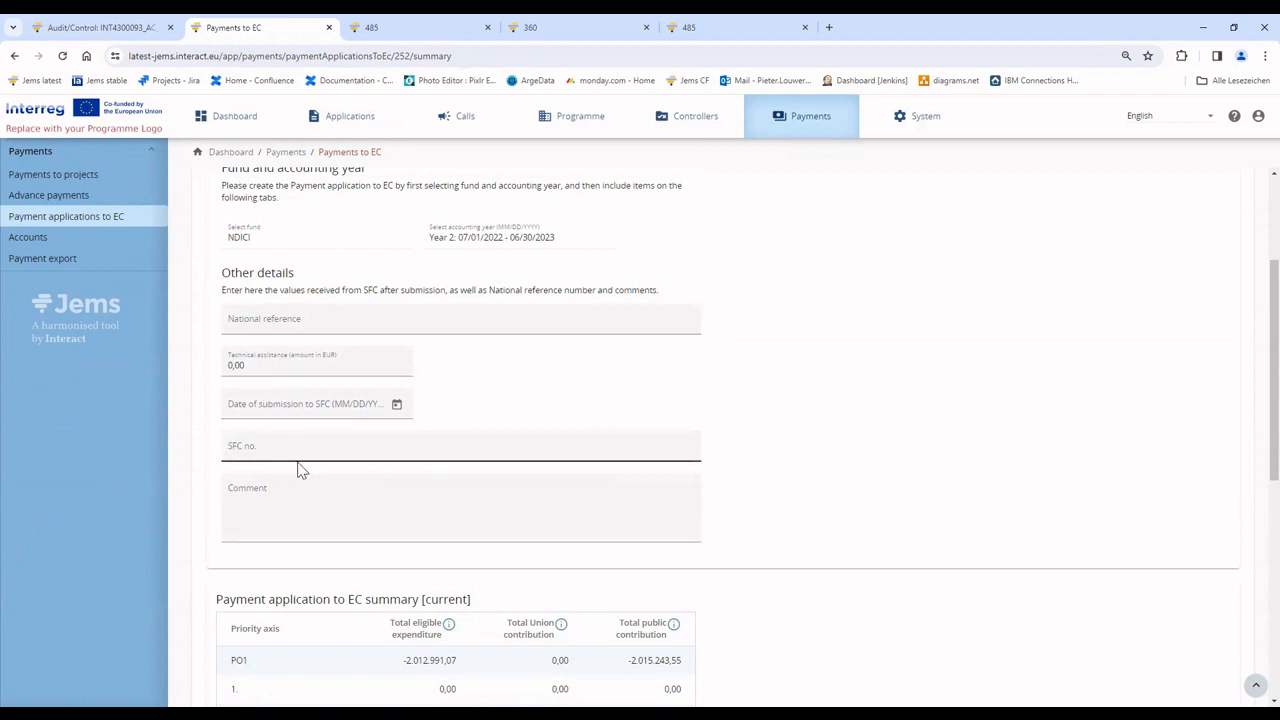
{"action": "scroll", "coordinate": [294, 306], "scroll_direction": "up", "scroll_amount": 3}
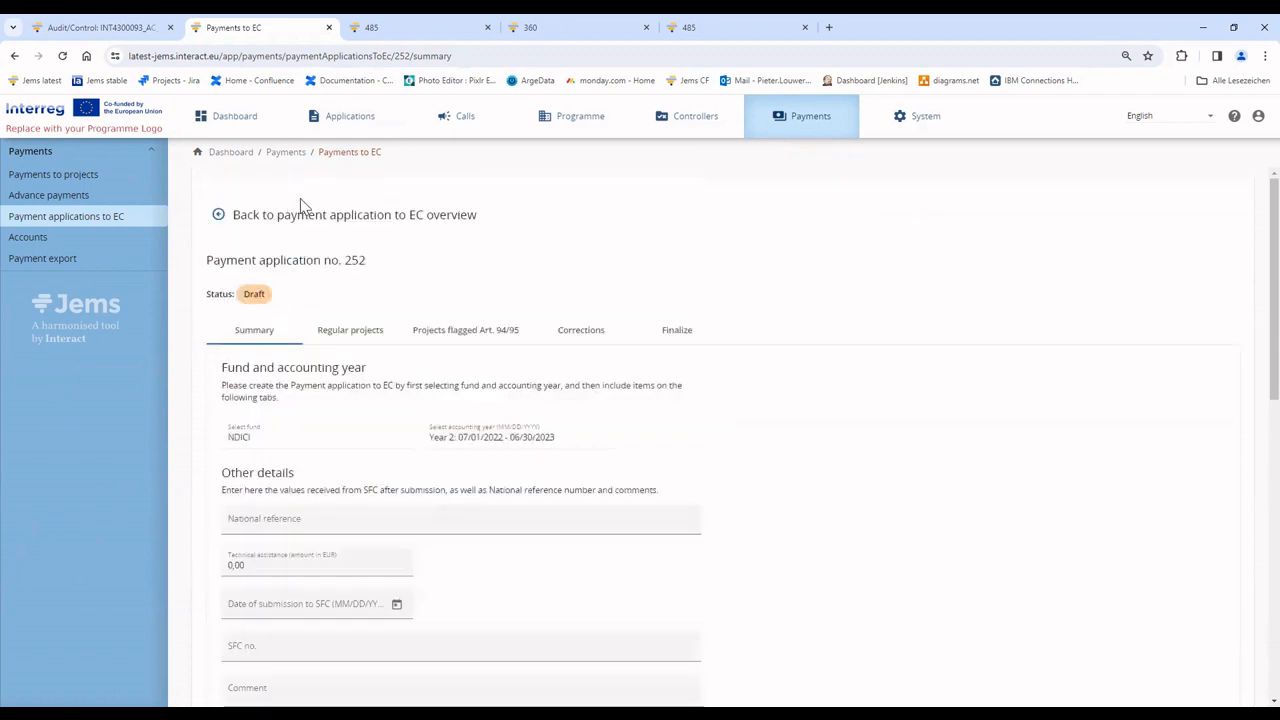
{"action": "scroll", "coordinate": [333, 582], "scroll_direction": "down", "scroll_amount": 2}
{"action": "scroll", "coordinate": [408, 557], "scroll_direction": "down", "scroll_amount": 4}
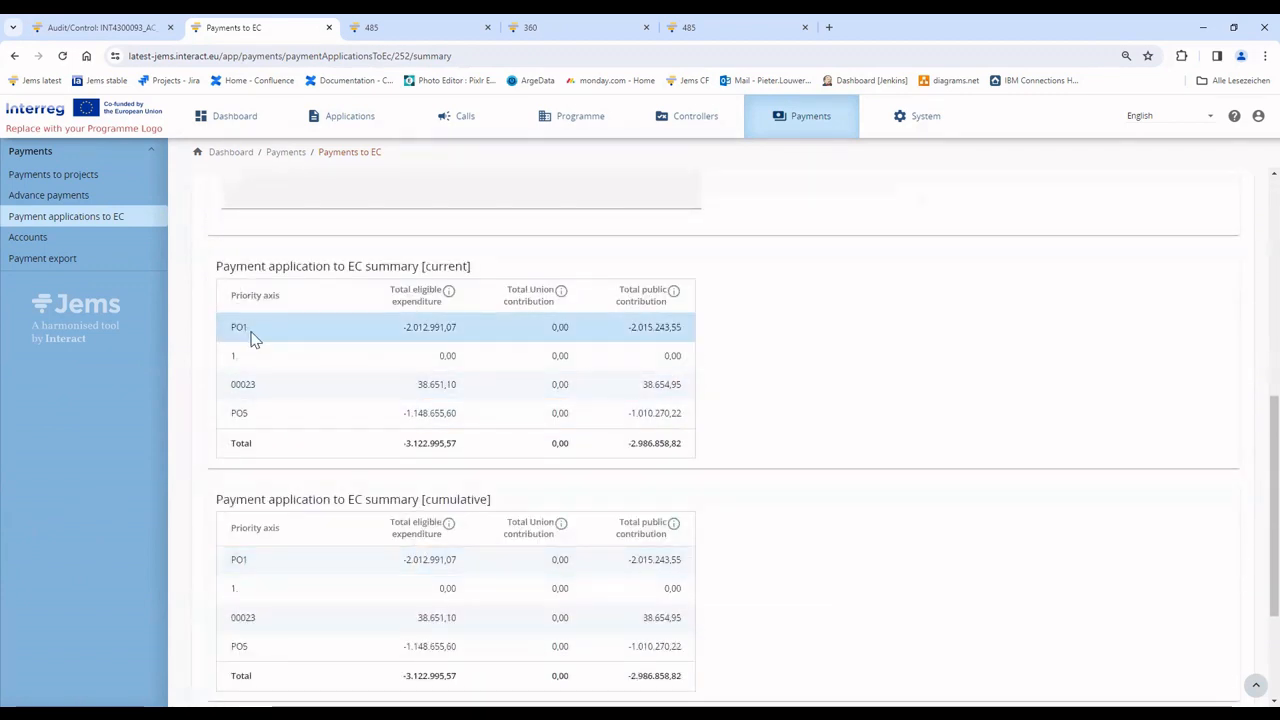
{"action": "scroll", "coordinate": [590, 447], "scroll_direction": "down", "scroll_amount": 2}
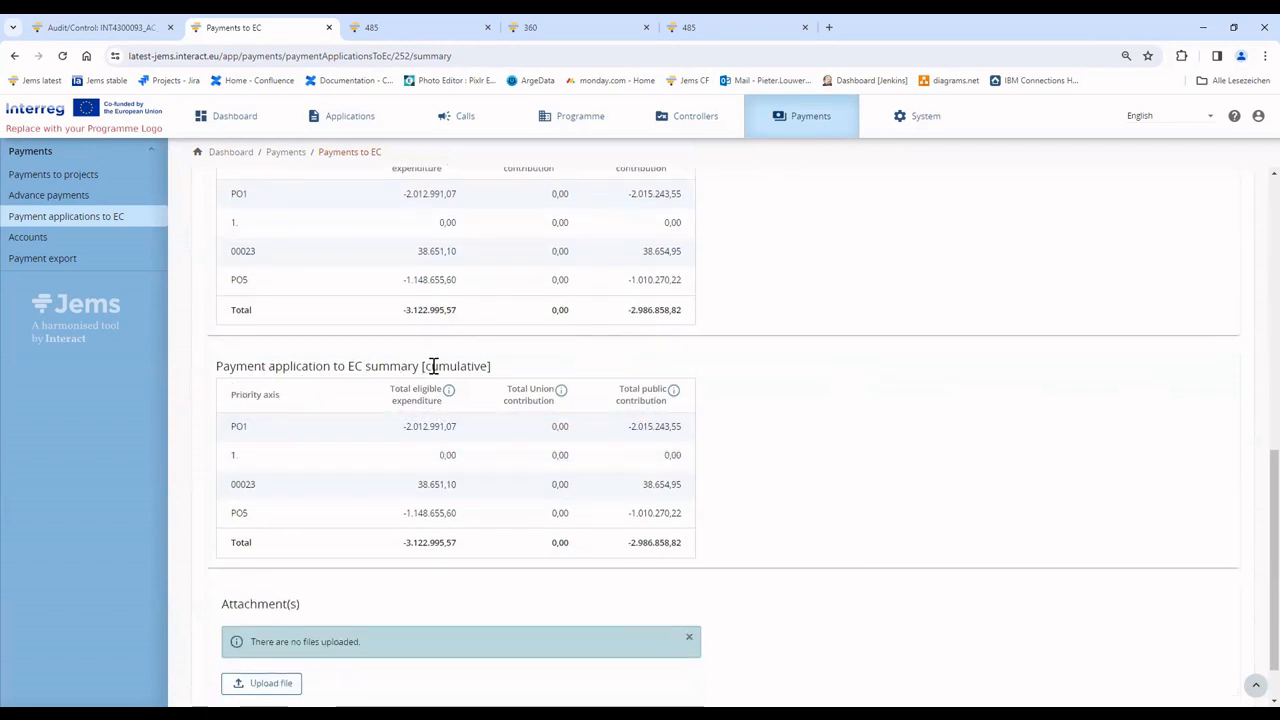
{"action": "scroll", "coordinate": [475, 368], "scroll_direction": "up", "scroll_amount": 5}
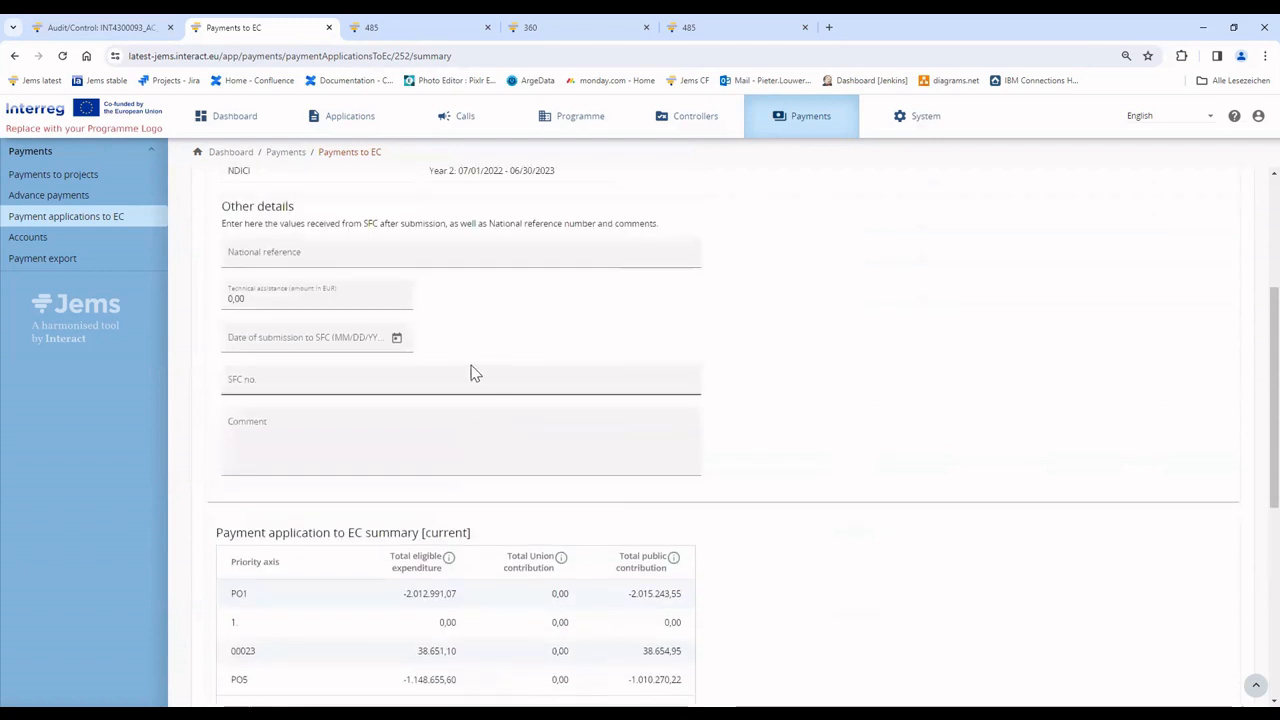
{"action": "scroll", "coordinate": [430, 450], "scroll_direction": "down", "scroll_amount": 5}
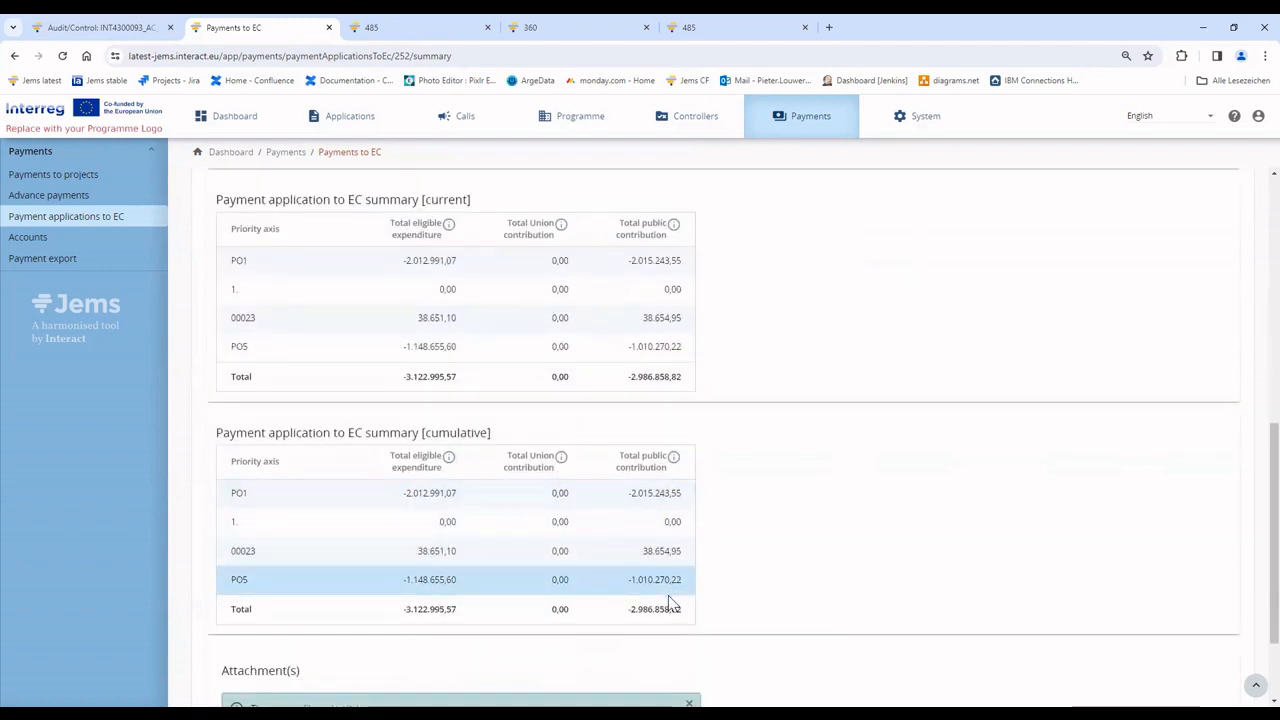
{"action": "scroll", "coordinate": [500, 285], "scroll_direction": "up", "scroll_amount": 3}
{"action": "scroll", "coordinate": [500, 305], "scroll_direction": "up", "scroll_amount": 3}
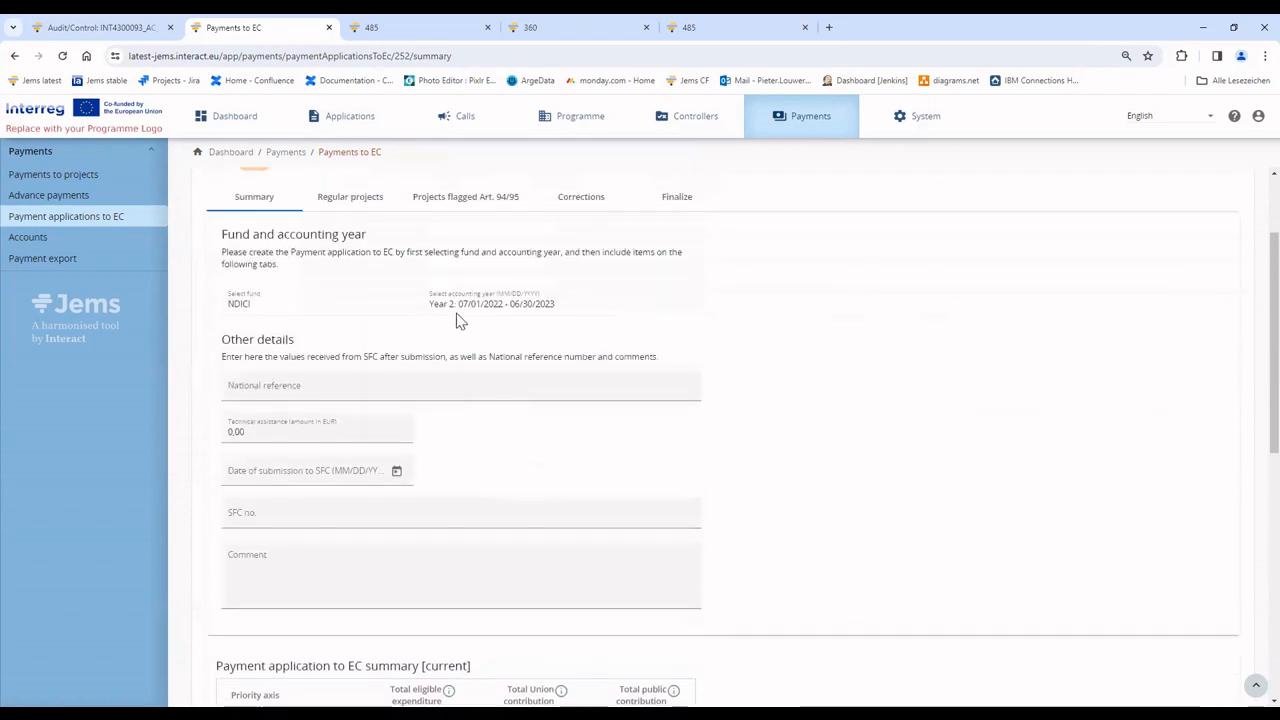
Examine the regular projects' cumulative amounts and the fast track lump sums, including the editable fields of payment 280
{"action": "left_click", "coordinate": [369, 206]}
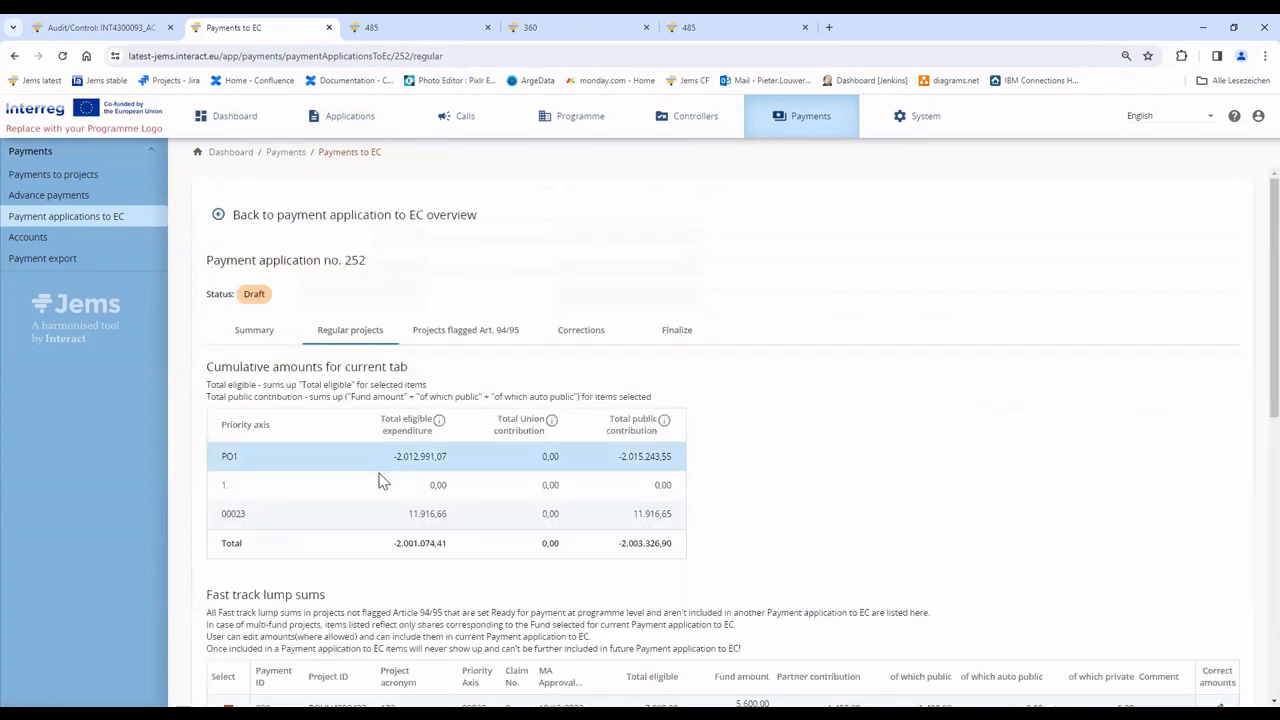
{"action": "scroll", "coordinate": [588, 590], "scroll_direction": "down", "scroll_amount": 3}
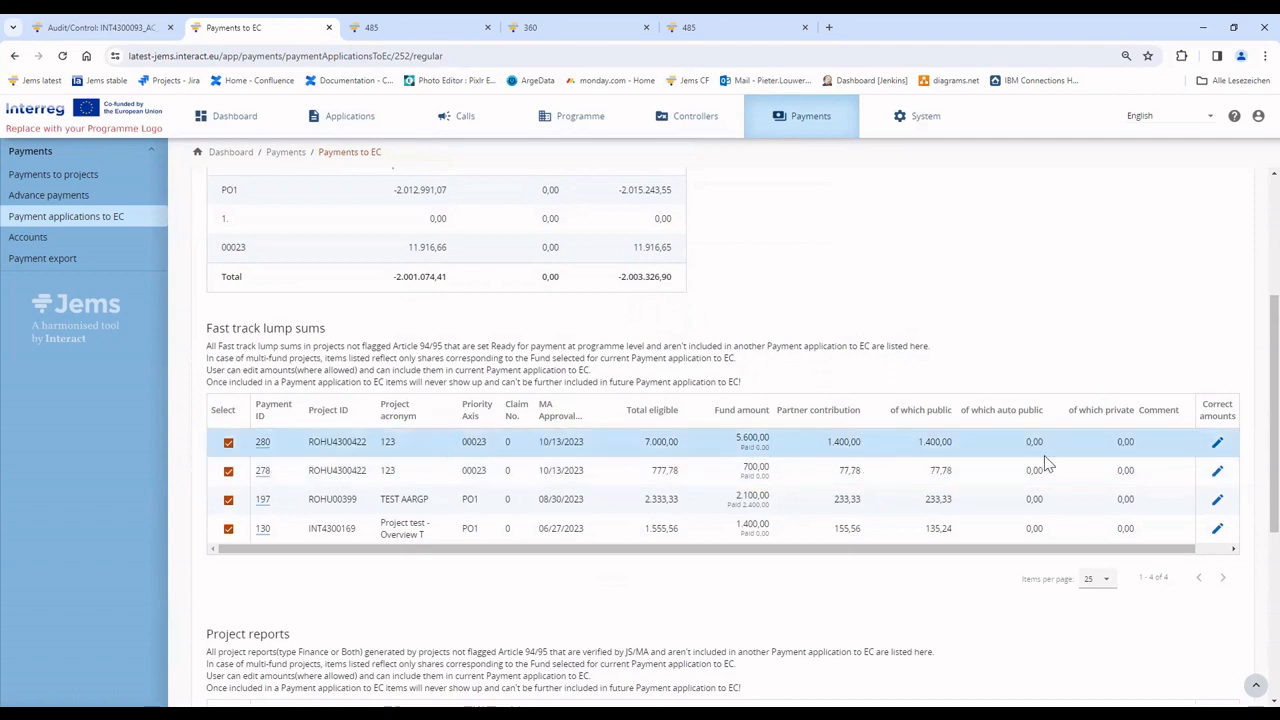
{"action": "scroll", "coordinate": [855, 518], "scroll_direction": "up", "scroll_amount": 3}
{"action": "scroll", "coordinate": [852, 520], "scroll_direction": "down", "scroll_amount": 2}
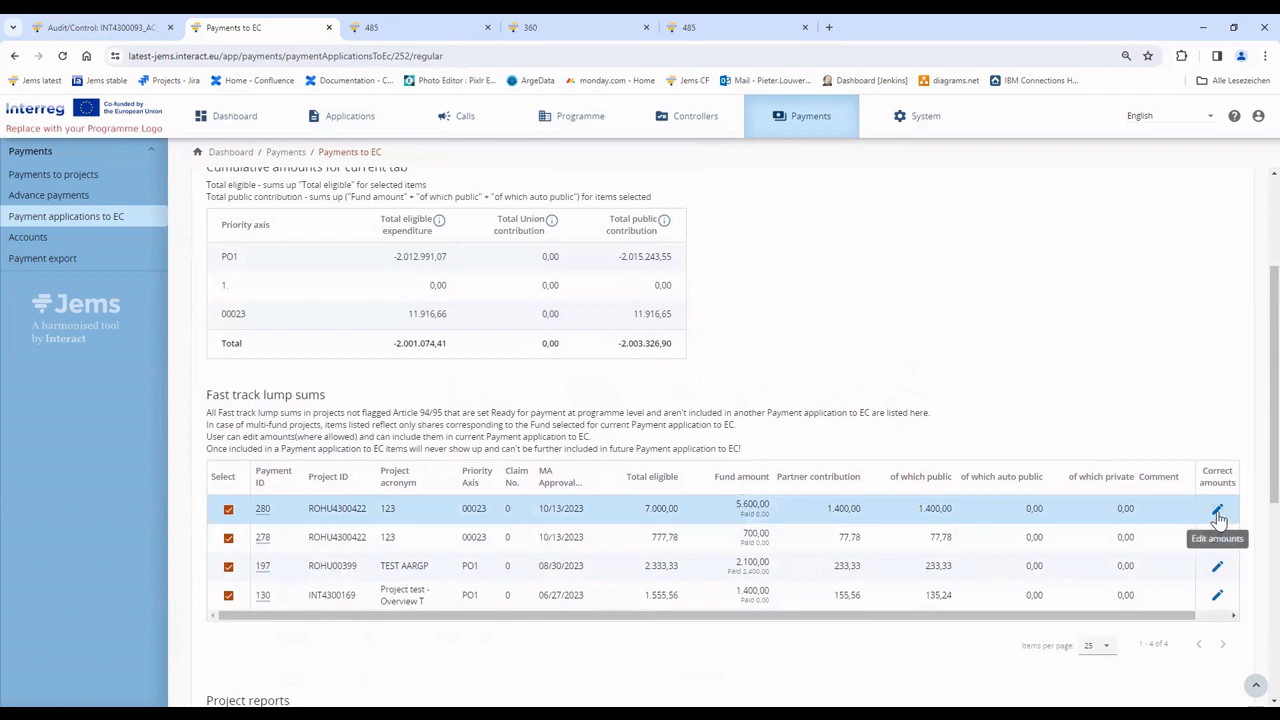
{"action": "left_click", "coordinate": [1217, 512]}
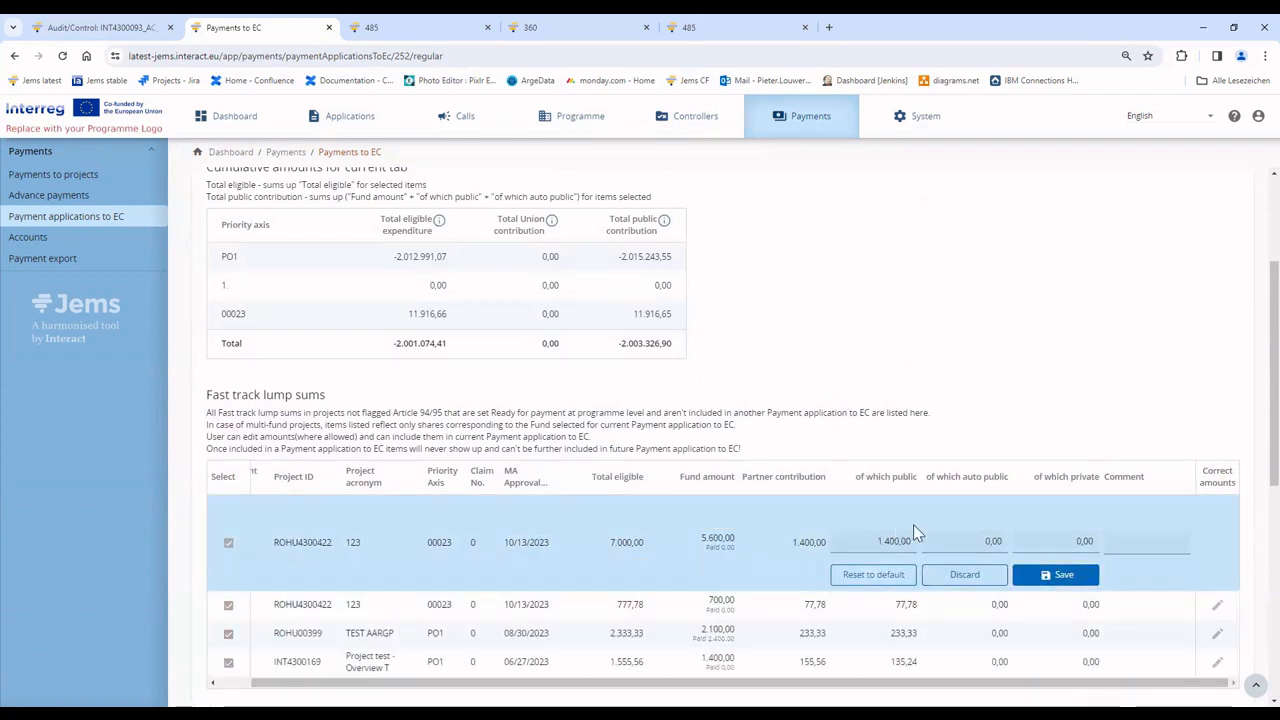
{"action": "left_click", "coordinate": [965, 575]}
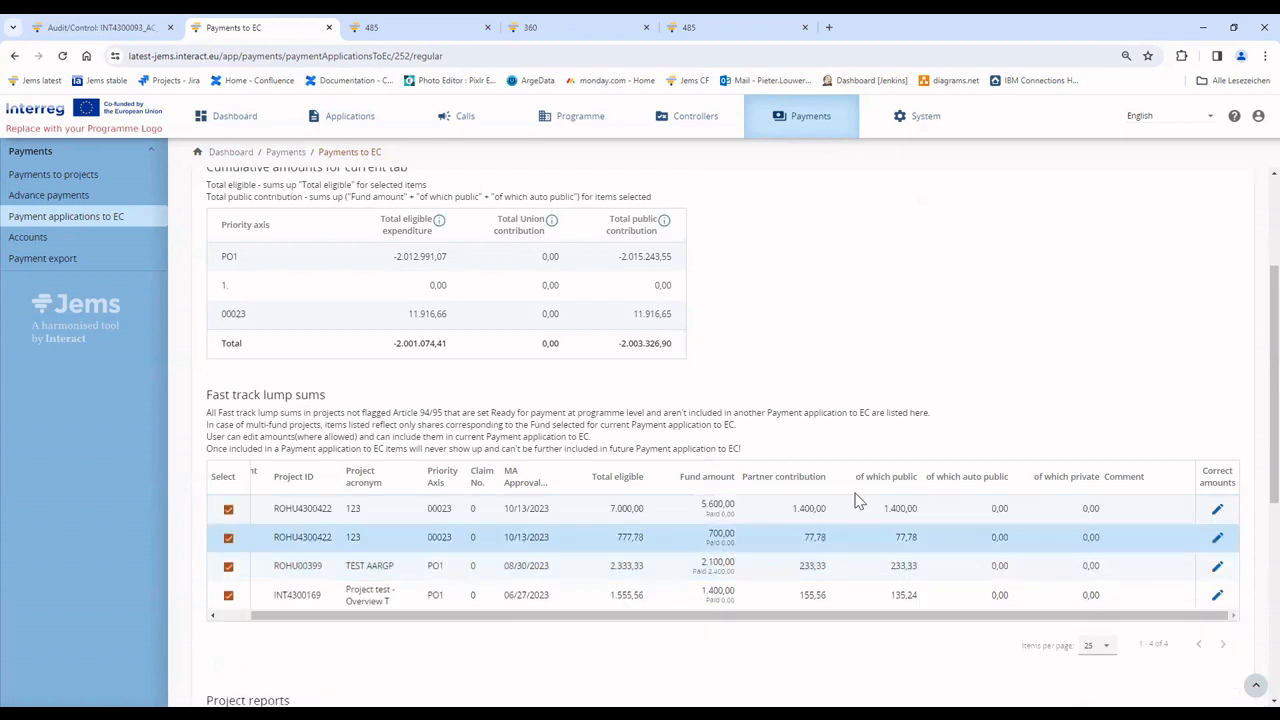
{"action": "left_click_drag", "start_coordinate": [619, 222], "coordinate": [672, 342]}
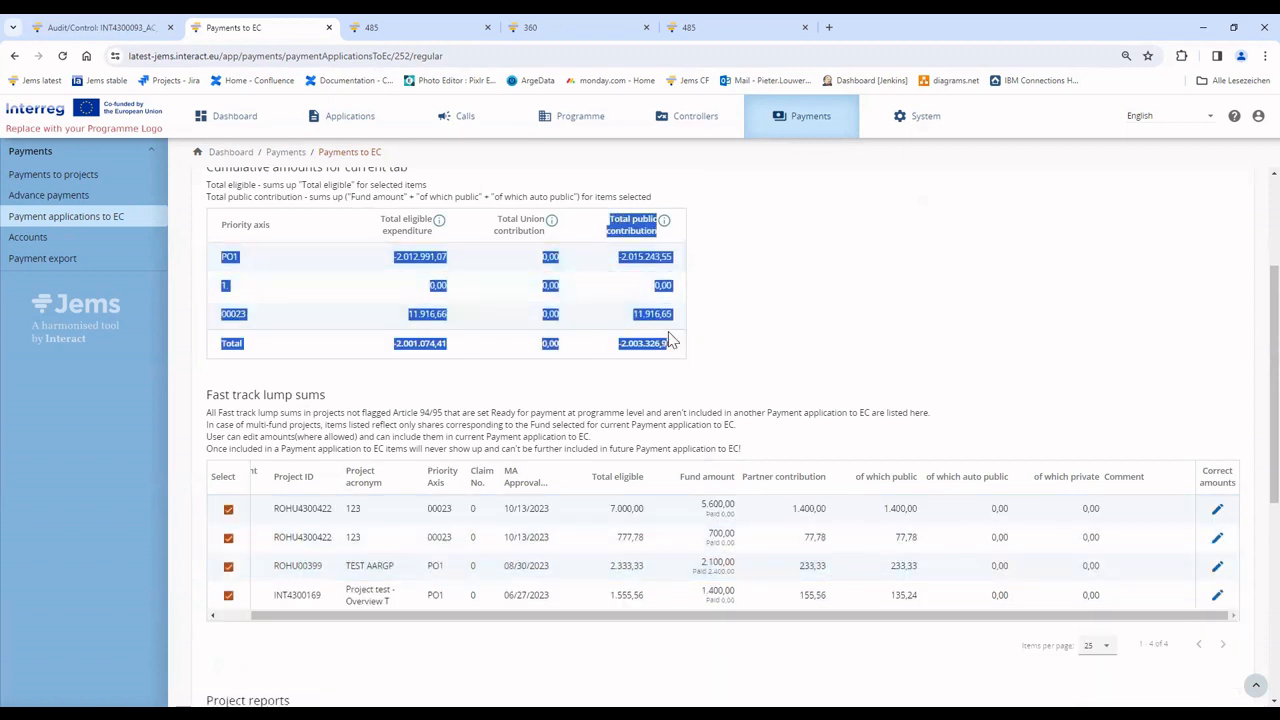
{"action": "left_click", "coordinate": [640, 226]}
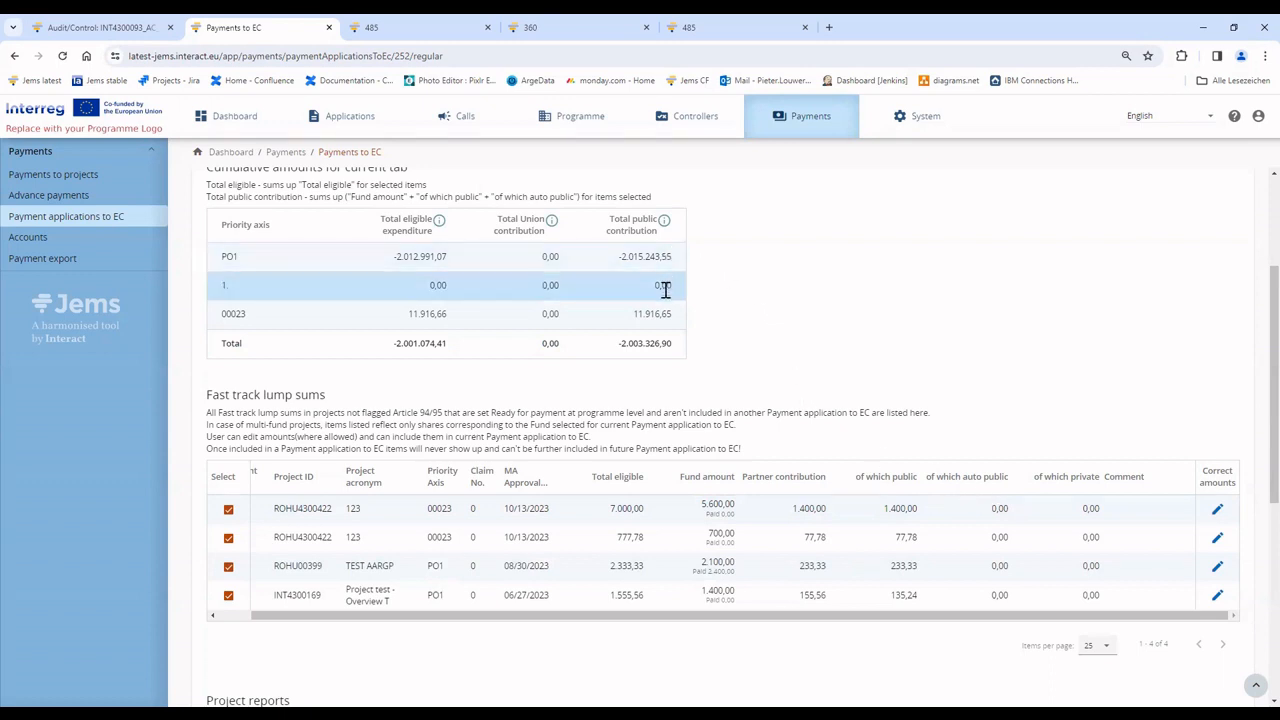
Set the public partner contribution of the 7.000,00 fast track lump sum in project ROHU4300422 to 1.359,00 and save it
{"action": "left_click", "coordinate": [1217, 509]}
{"action": "double_click", "coordinate": [896, 540]}
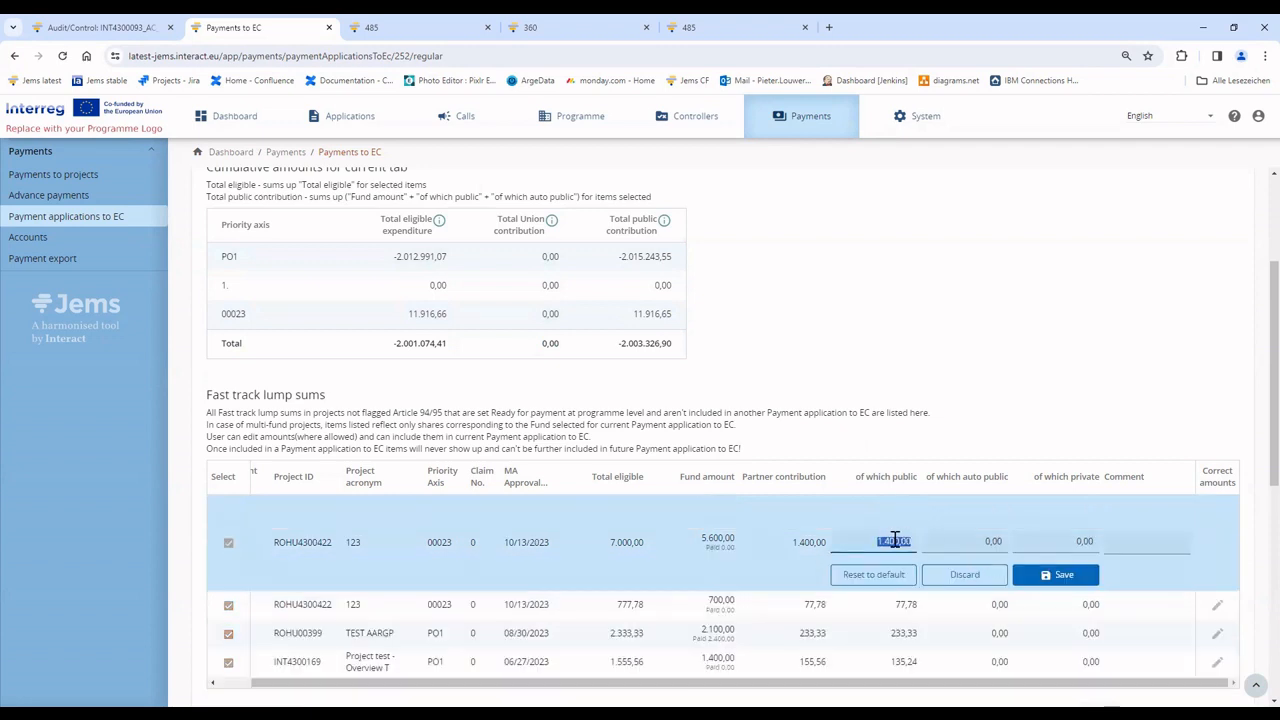
{"action": "type", "text": "1359"}
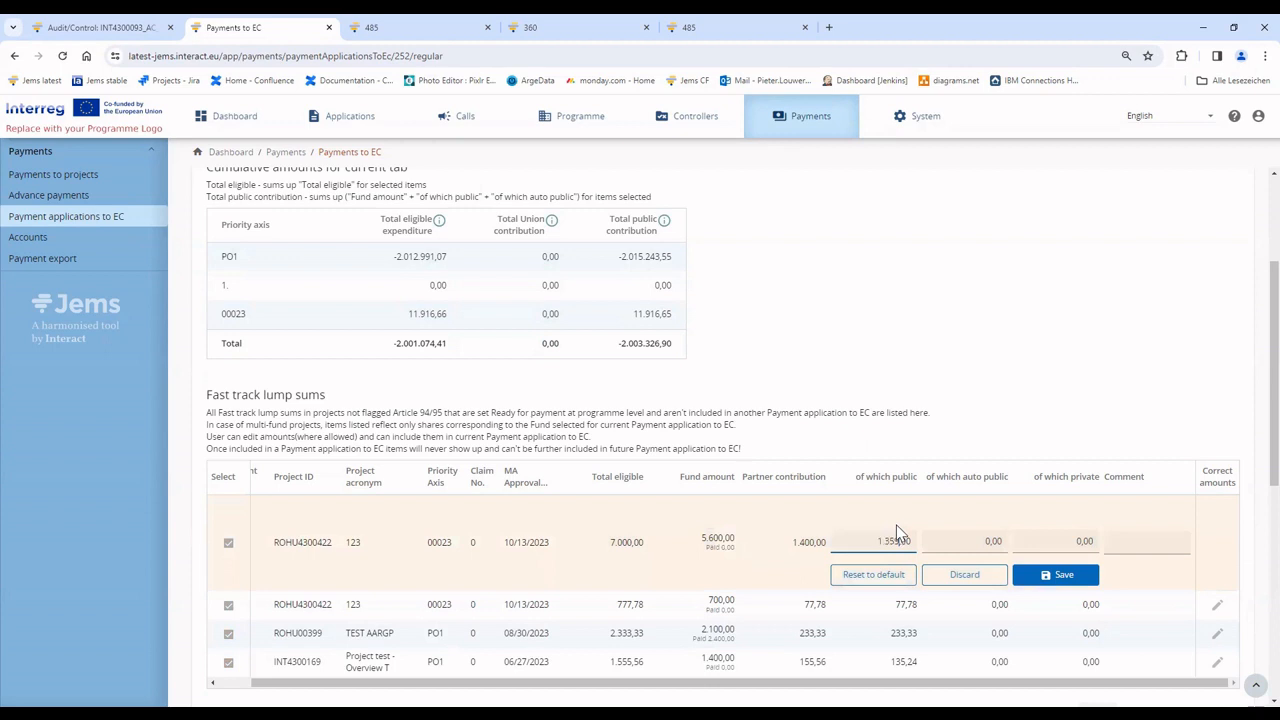
{"action": "left_click", "coordinate": [1035, 575]}
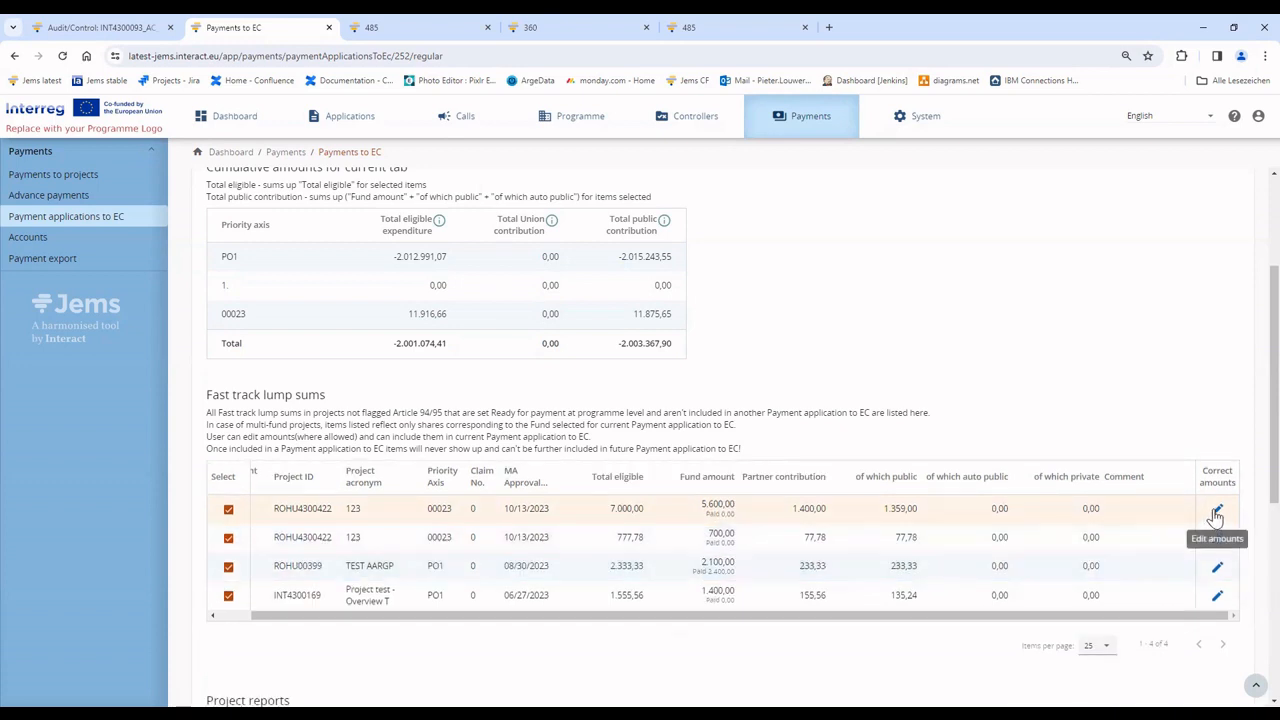
Add the comment "I fixed the rounding" to the same fast track lump sum and save it
{"action": "left_click", "coordinate": [1216, 512]}
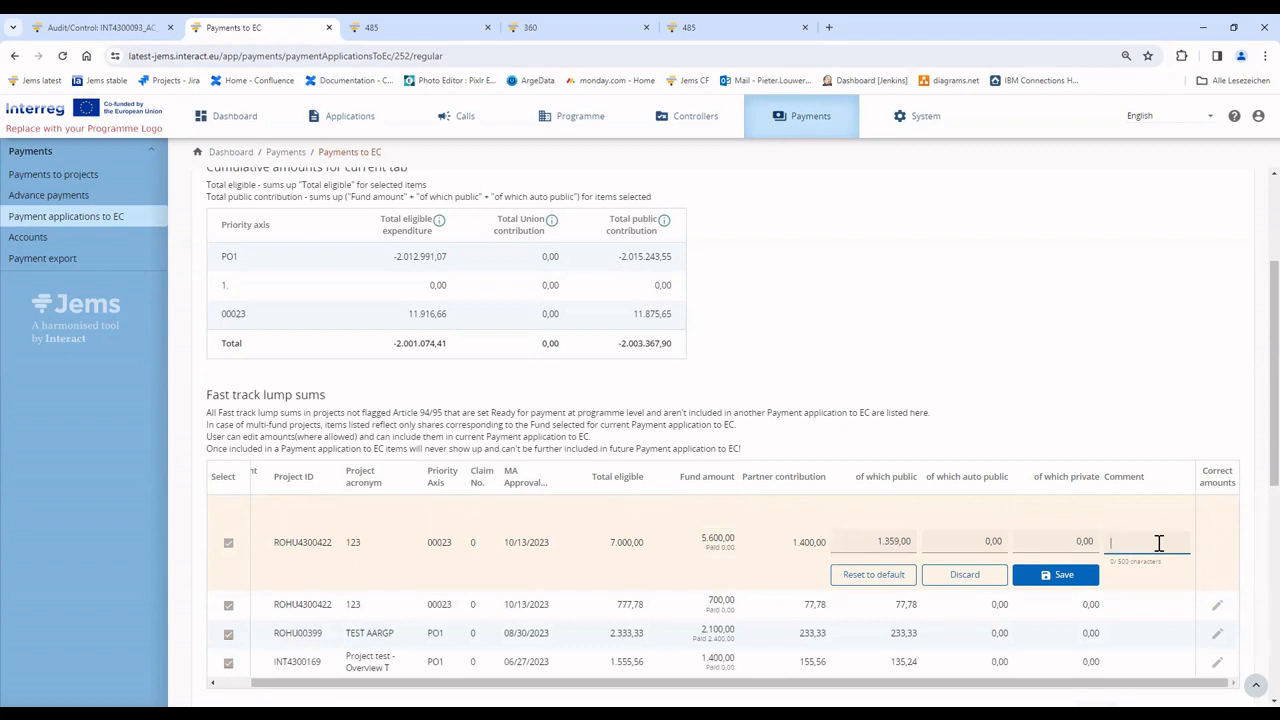
{"action": "type", "text": "I fixed the rounding"}
{"action": "left_click", "coordinate": [1071, 577]}
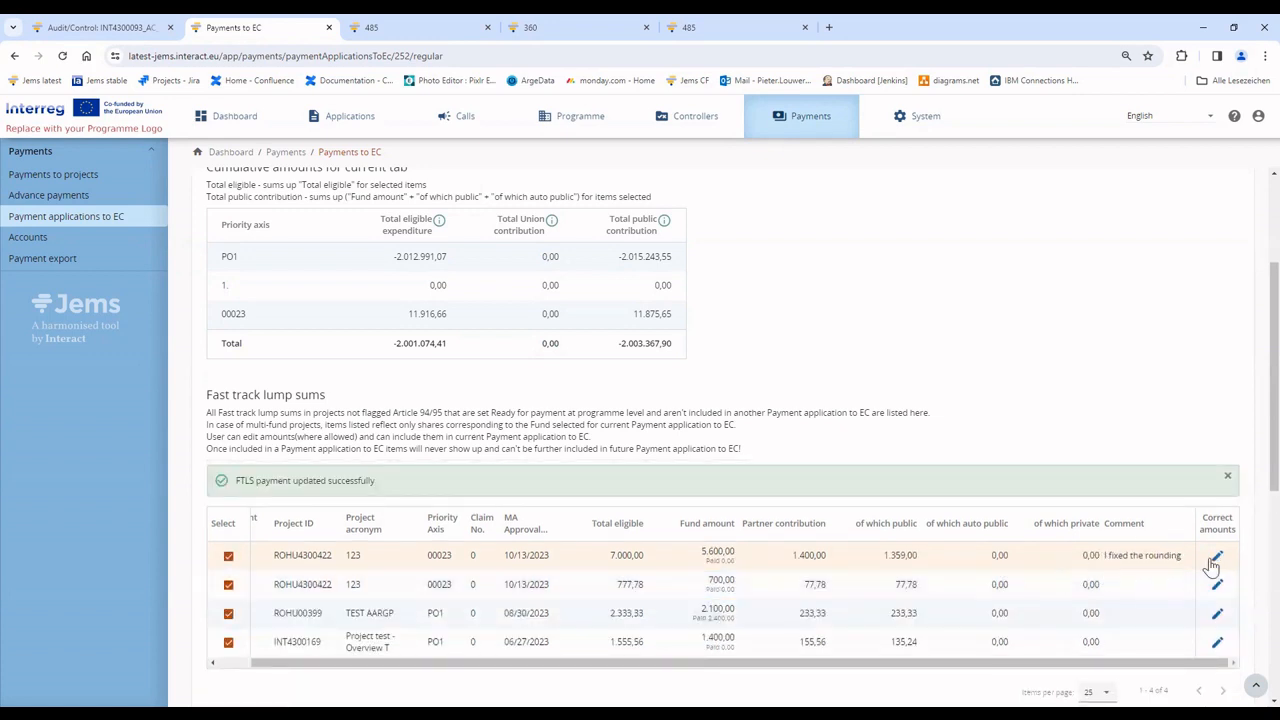
Examine the regular projects' cumulative amounts per priority axis, the fast track lump sums and the project reports
{"action": "scroll", "coordinate": [613, 468], "scroll_direction": "up", "scroll_amount": 1}
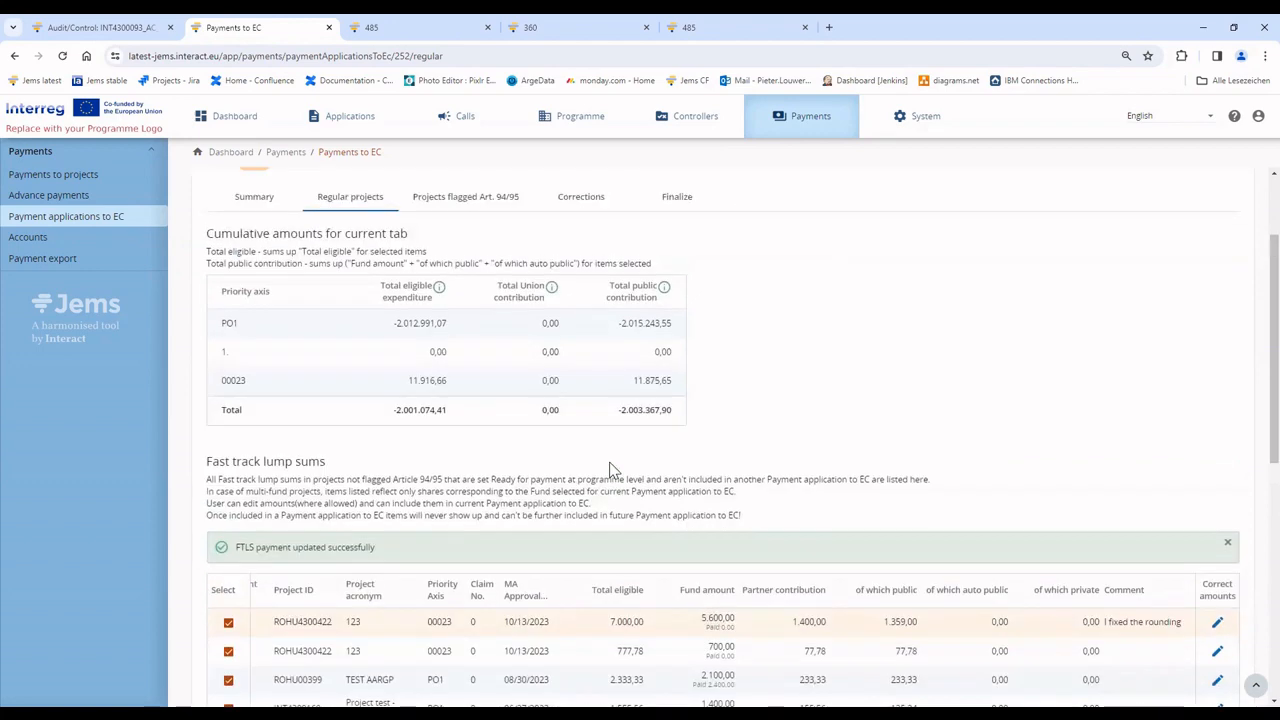
{"action": "scroll", "coordinate": [613, 468], "scroll_direction": "down", "scroll_amount": 3}
{"action": "scroll", "coordinate": [618, 466], "scroll_direction": "up", "scroll_amount": 5}
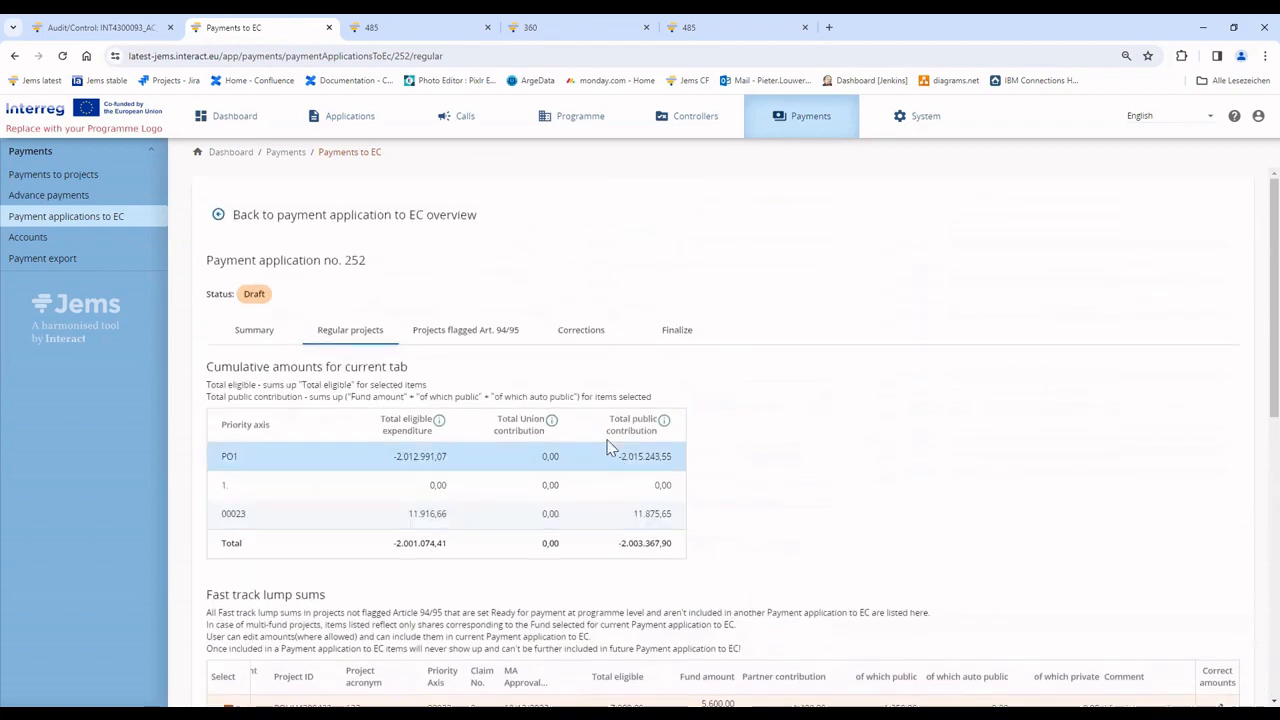
{"action": "scroll", "coordinate": [380, 432], "scroll_direction": "down", "scroll_amount": 4}
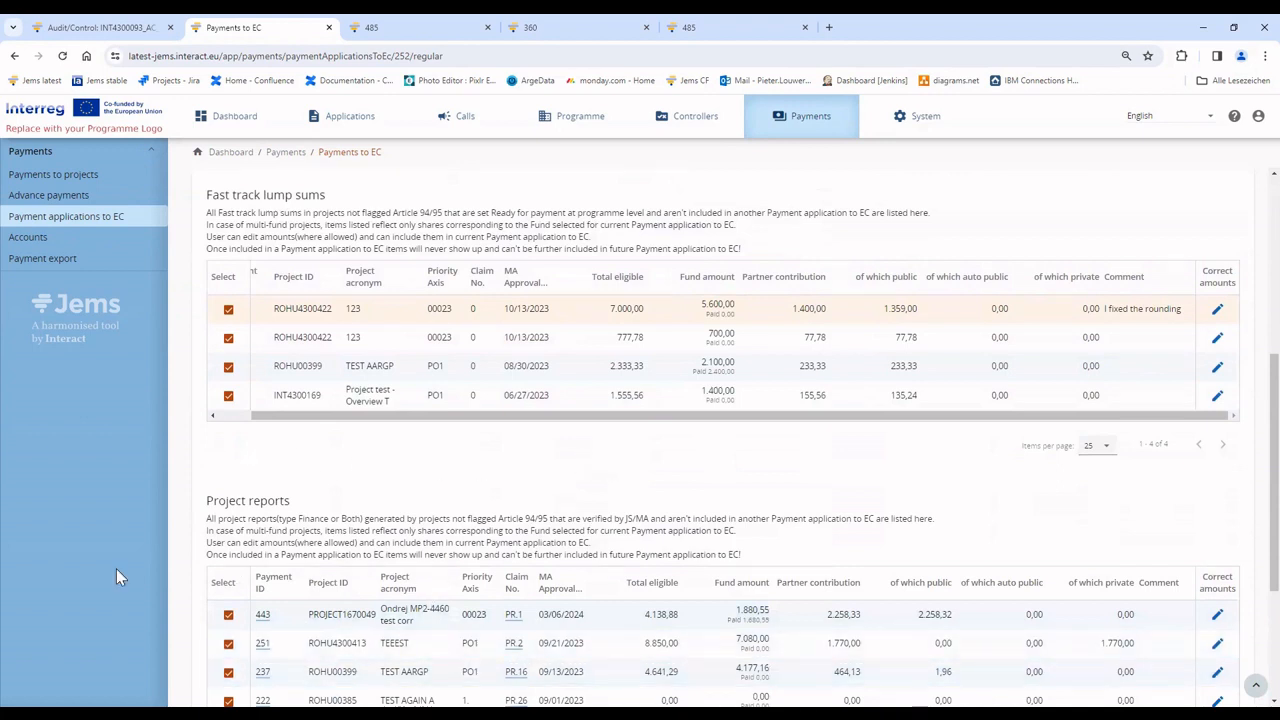
{"action": "left_click_drag", "start_coordinate": [200, 502], "coordinate": [297, 503]}
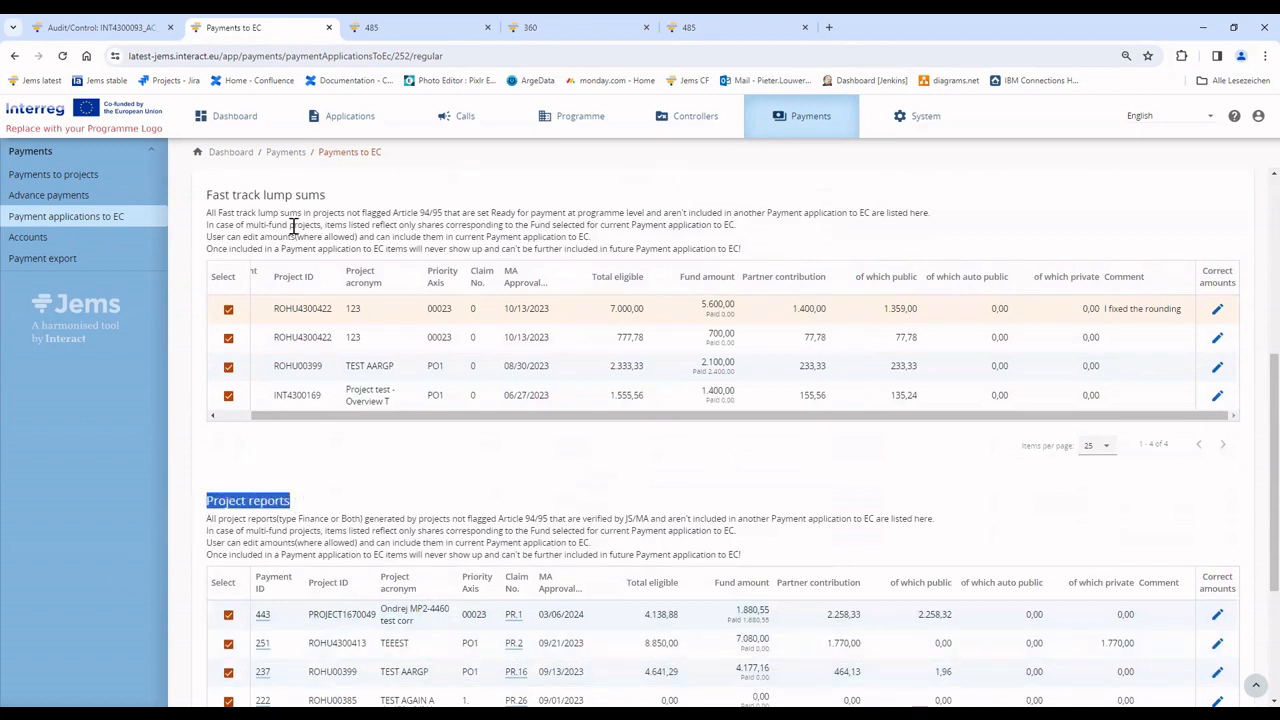
{"action": "left_click_drag", "start_coordinate": [207, 195], "coordinate": [433, 203]}
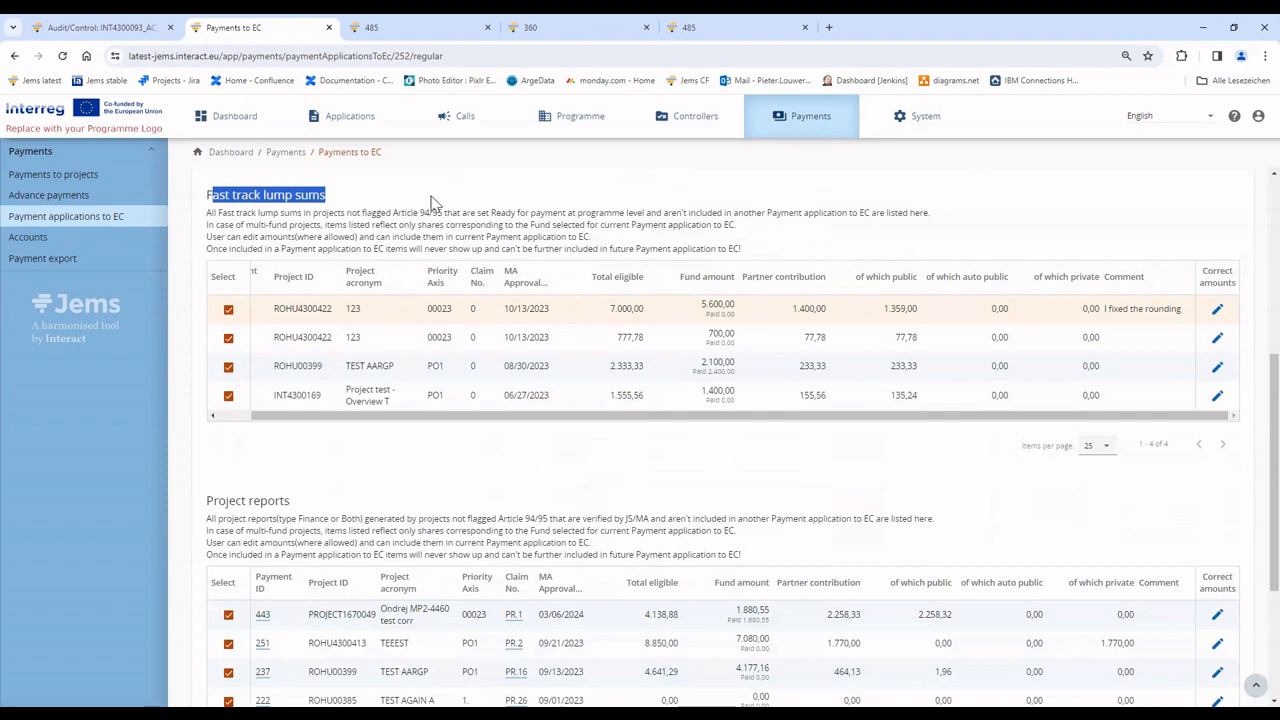
{"action": "scroll", "coordinate": [469, 500], "scroll_direction": "down", "scroll_amount": 3}
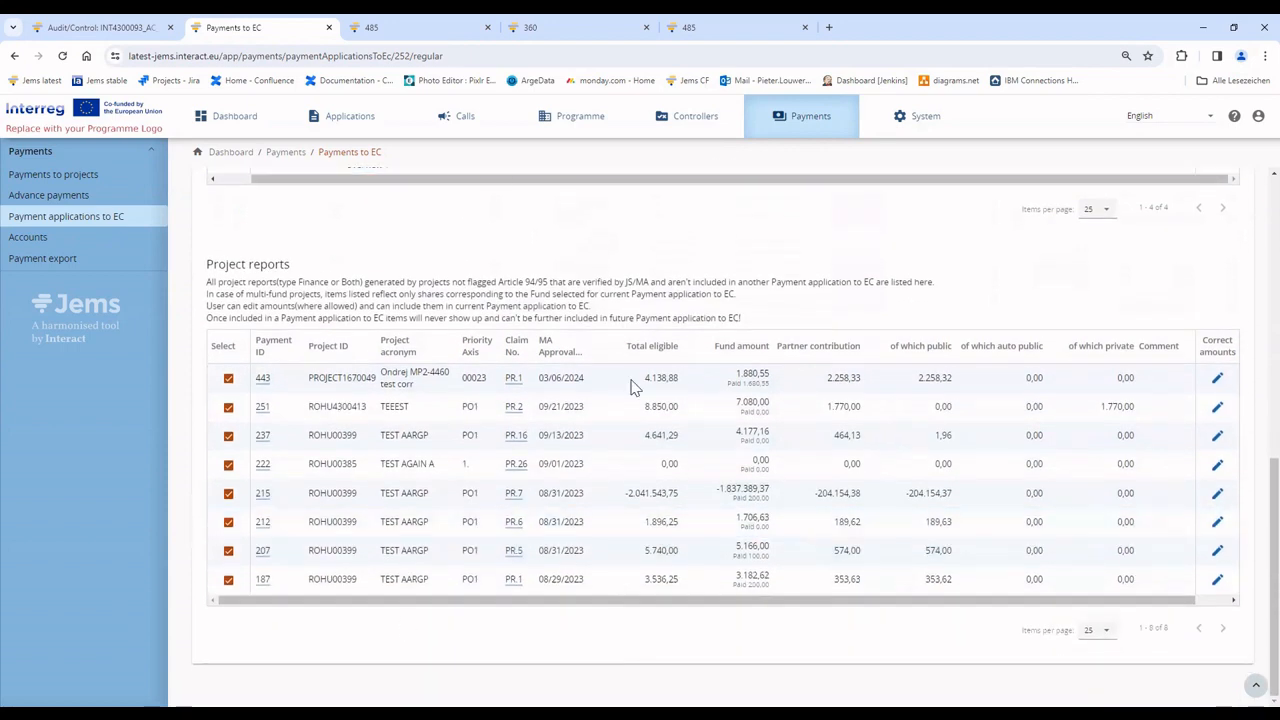
{"action": "scroll", "coordinate": [560, 360], "scroll_direction": "up", "scroll_amount": 8}
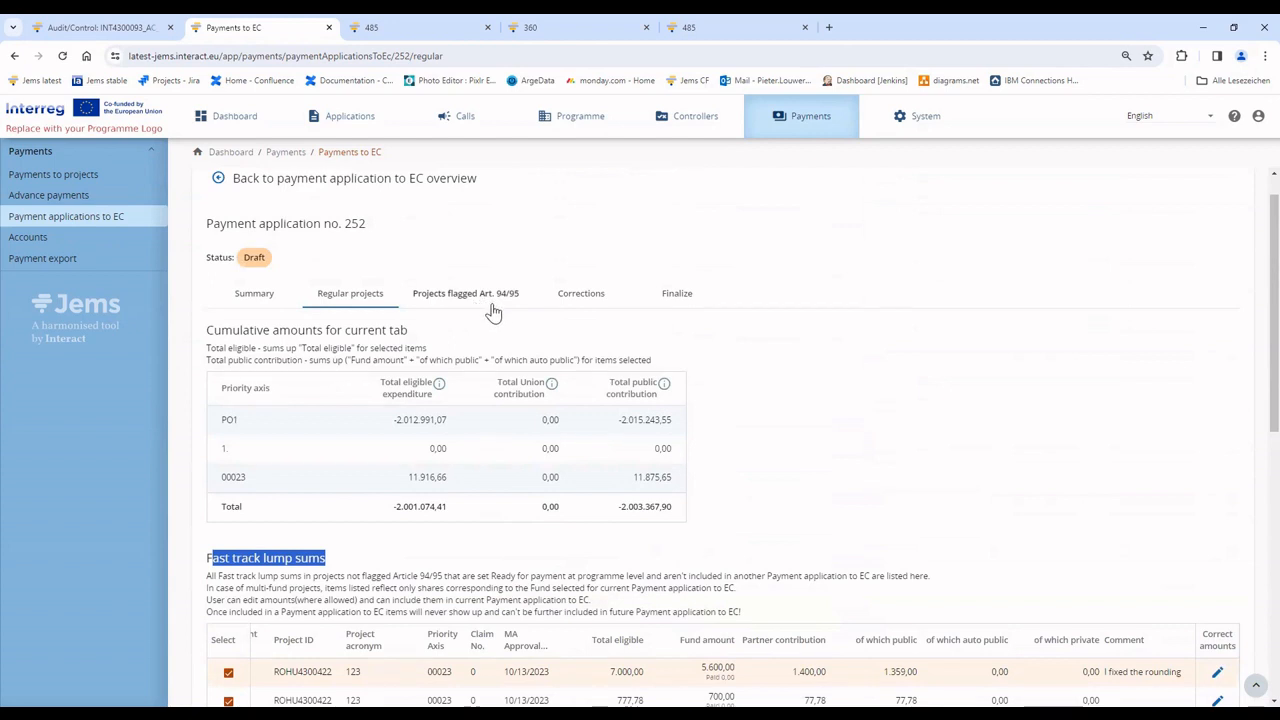
Show the projects flagged Art. 94/95 and examine their cumulative amounts, including the explanation of the total Union contribution
{"action": "left_click", "coordinate": [505, 298]}
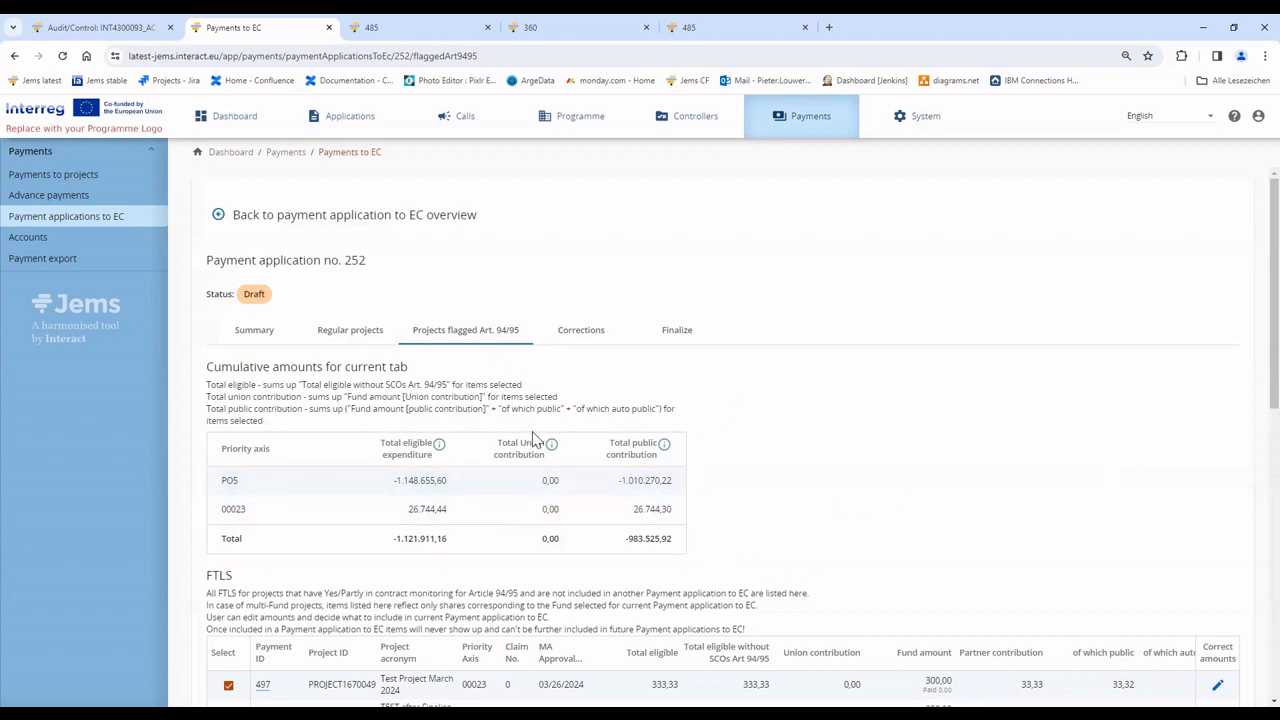
{"action": "scroll", "coordinate": [551, 500], "scroll_direction": "down", "scroll_amount": 1}
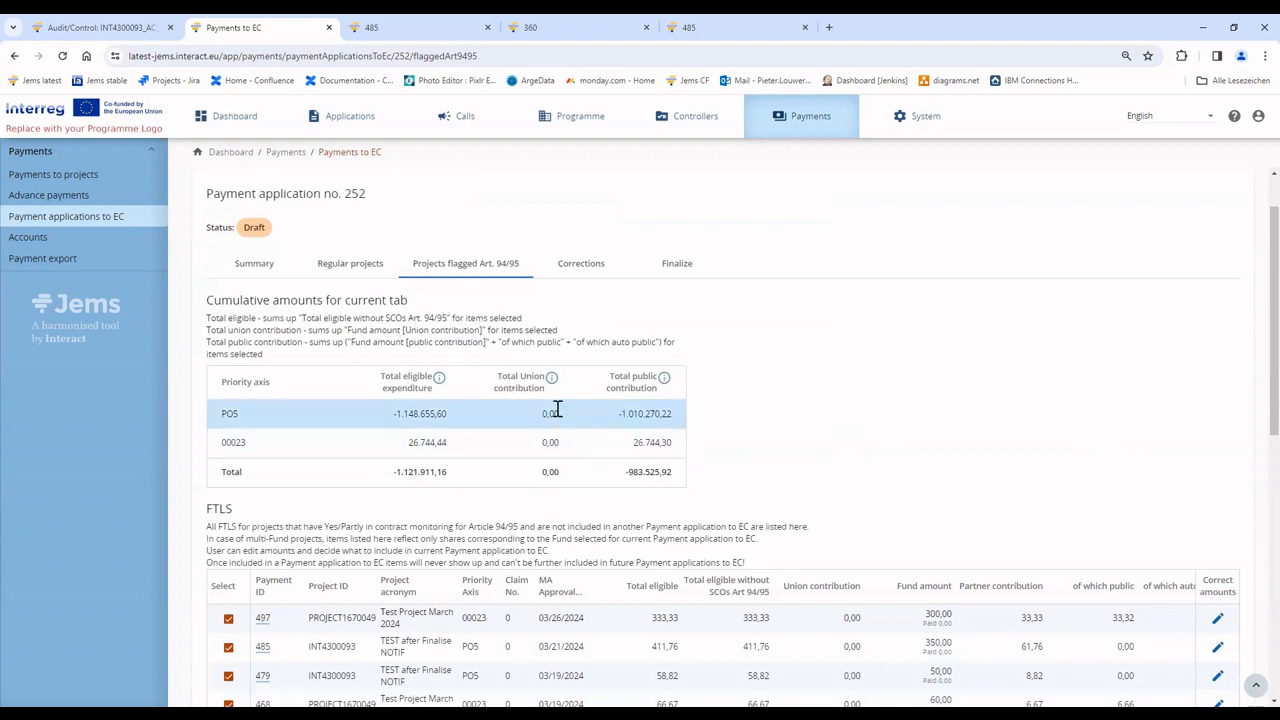
{"action": "mouse_move", "coordinate": [551, 386]}
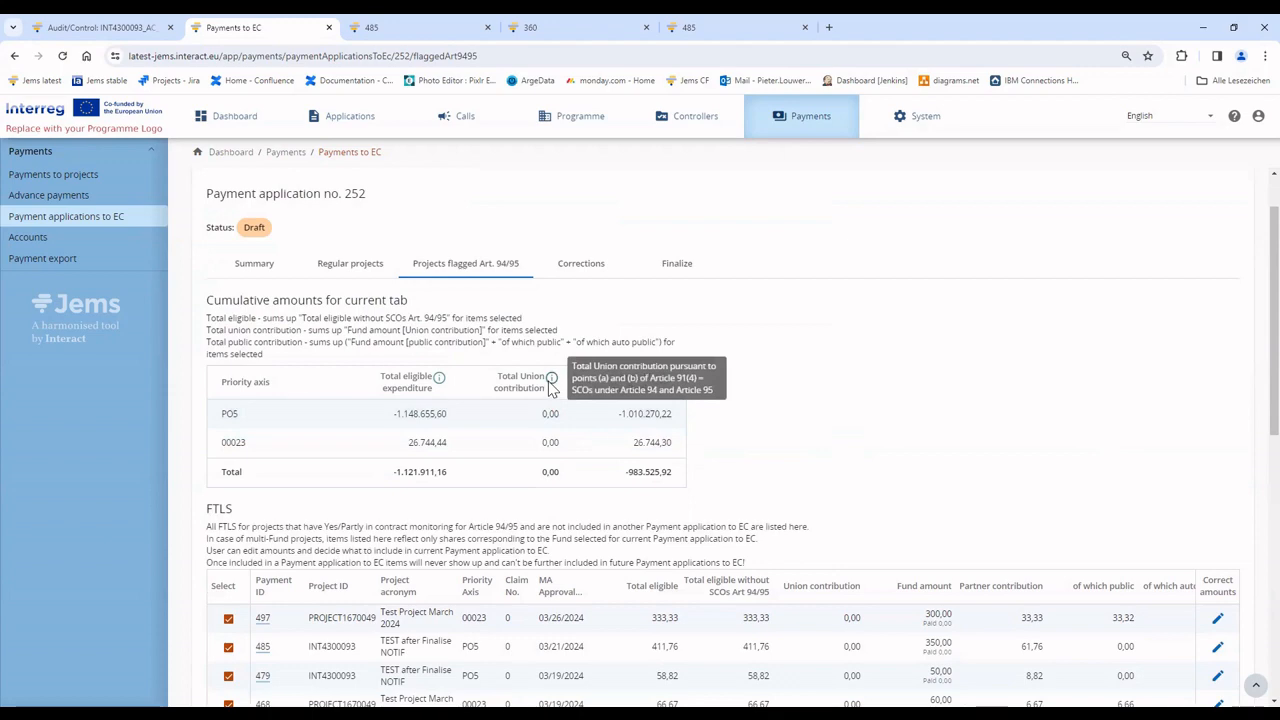
{"action": "scroll", "coordinate": [980, 534], "scroll_direction": "down", "scroll_amount": 2}
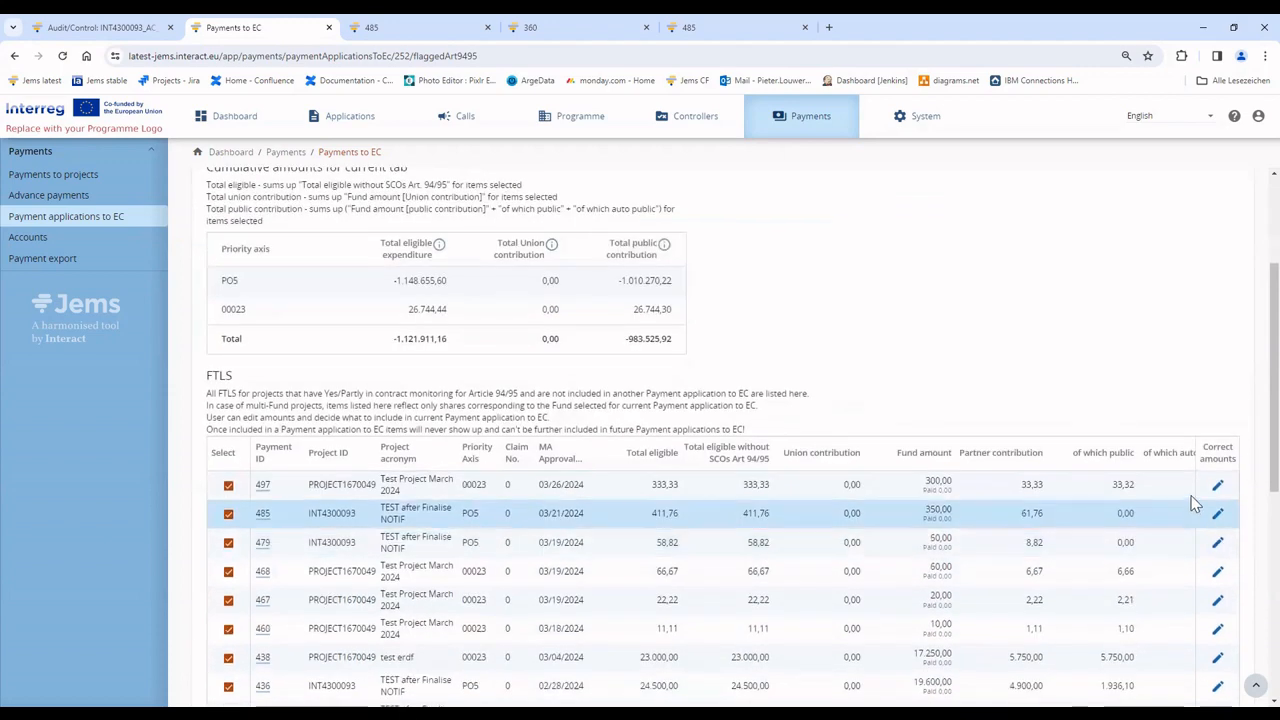
For FTLS payment 497, set the Union contribution to 333,33 with 0,00 total eligible without SCOs Art 94/95, and save
{"action": "left_click", "coordinate": [1217, 486]}
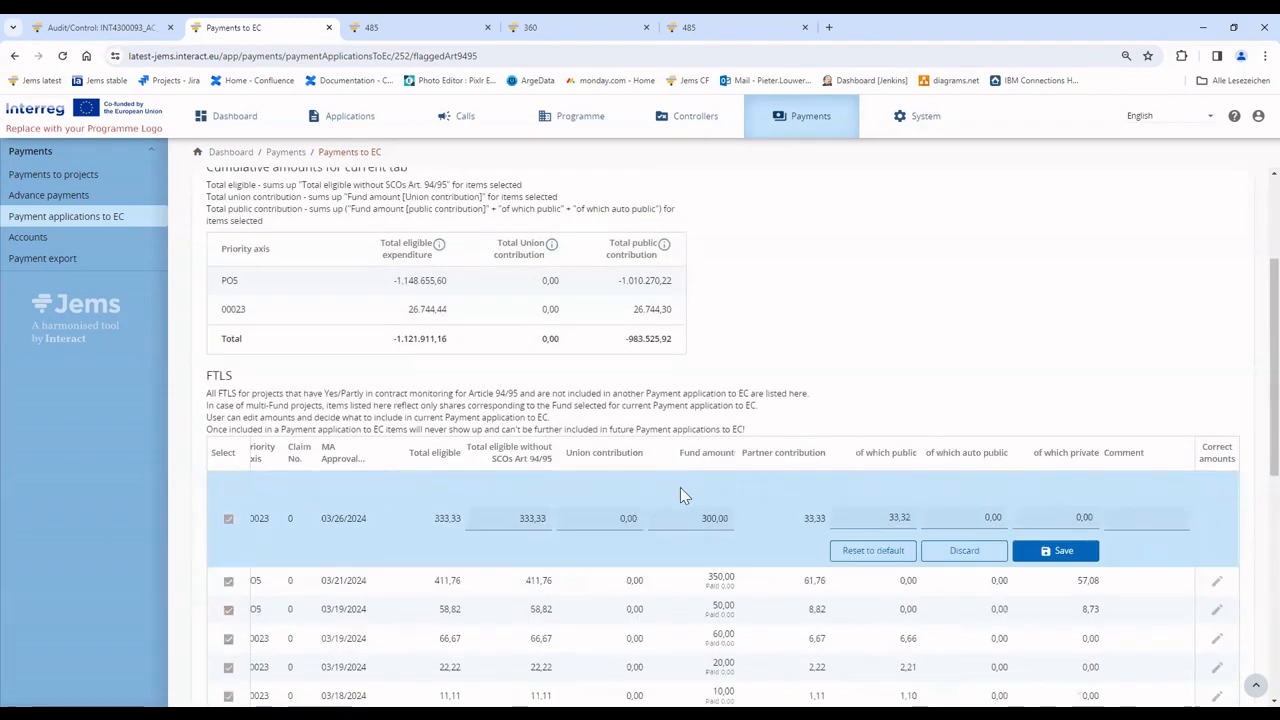
{"action": "double_click", "coordinate": [630, 517]}
{"action": "type", "text": "333"}
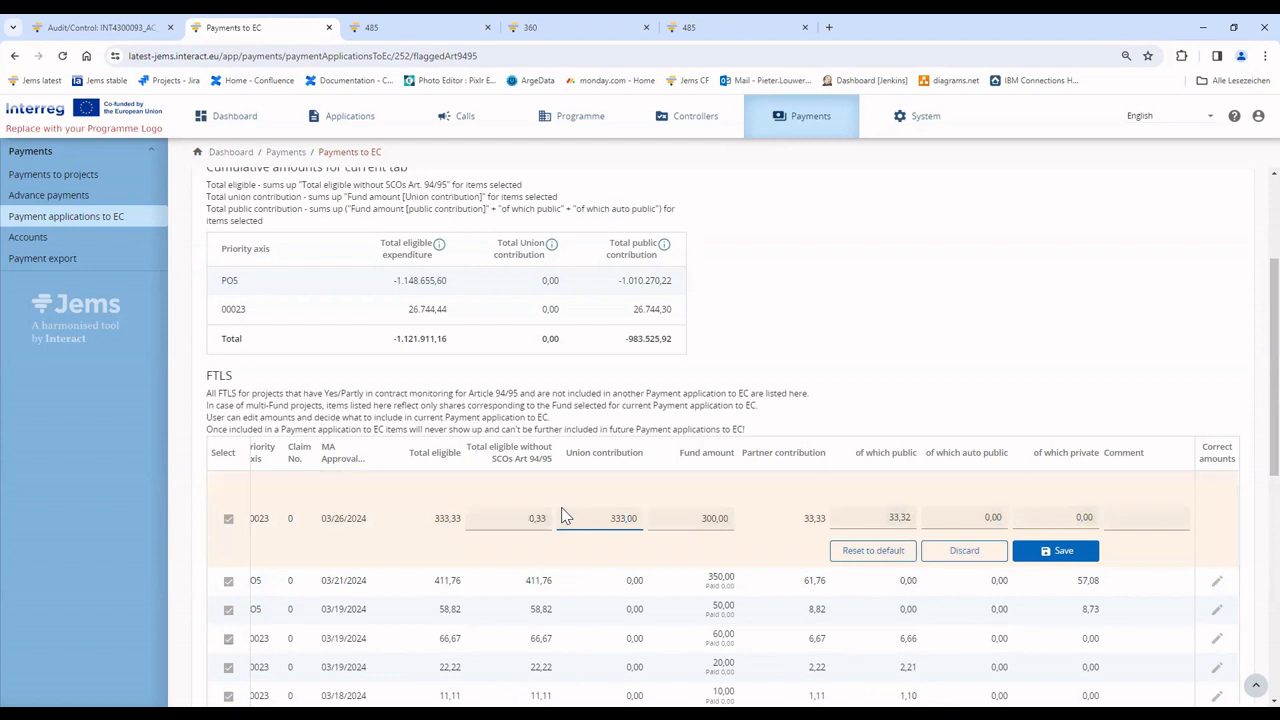
{"action": "type", "text": ",33"}
{"action": "left_click_drag", "start_coordinate": [469, 445], "coordinate": [568, 470]}
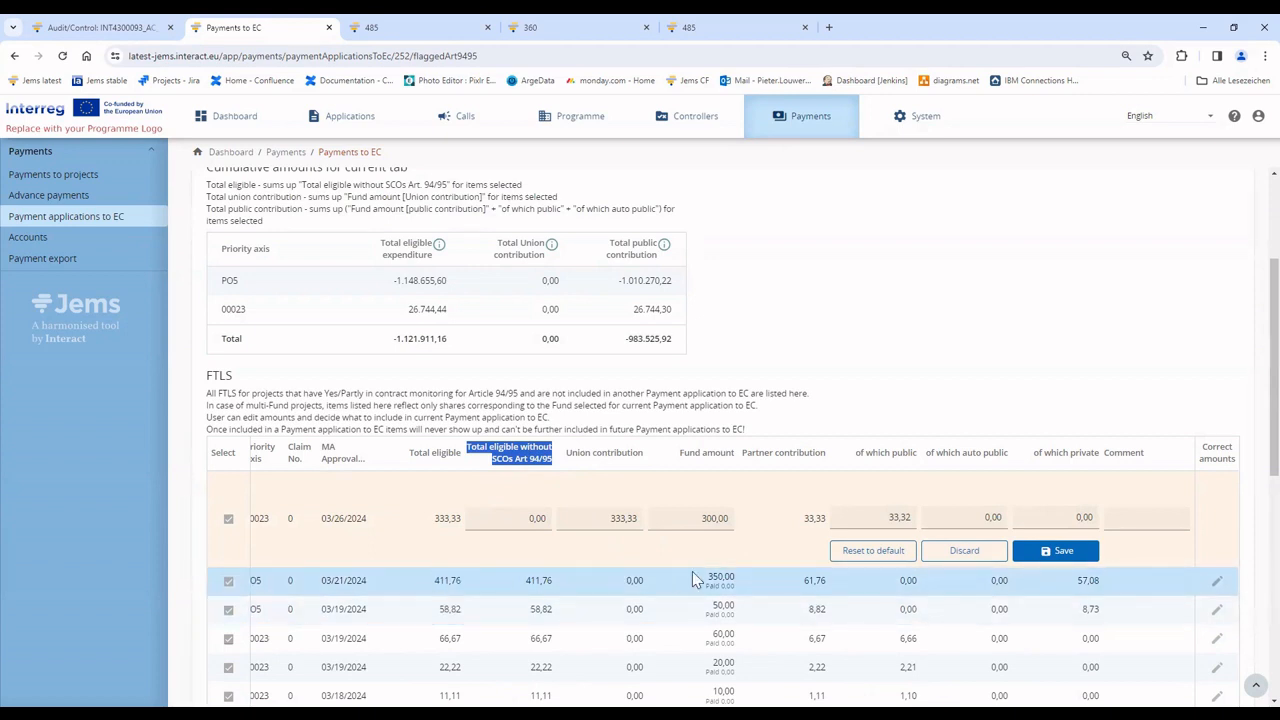
{"action": "double_click", "coordinate": [622, 518]}
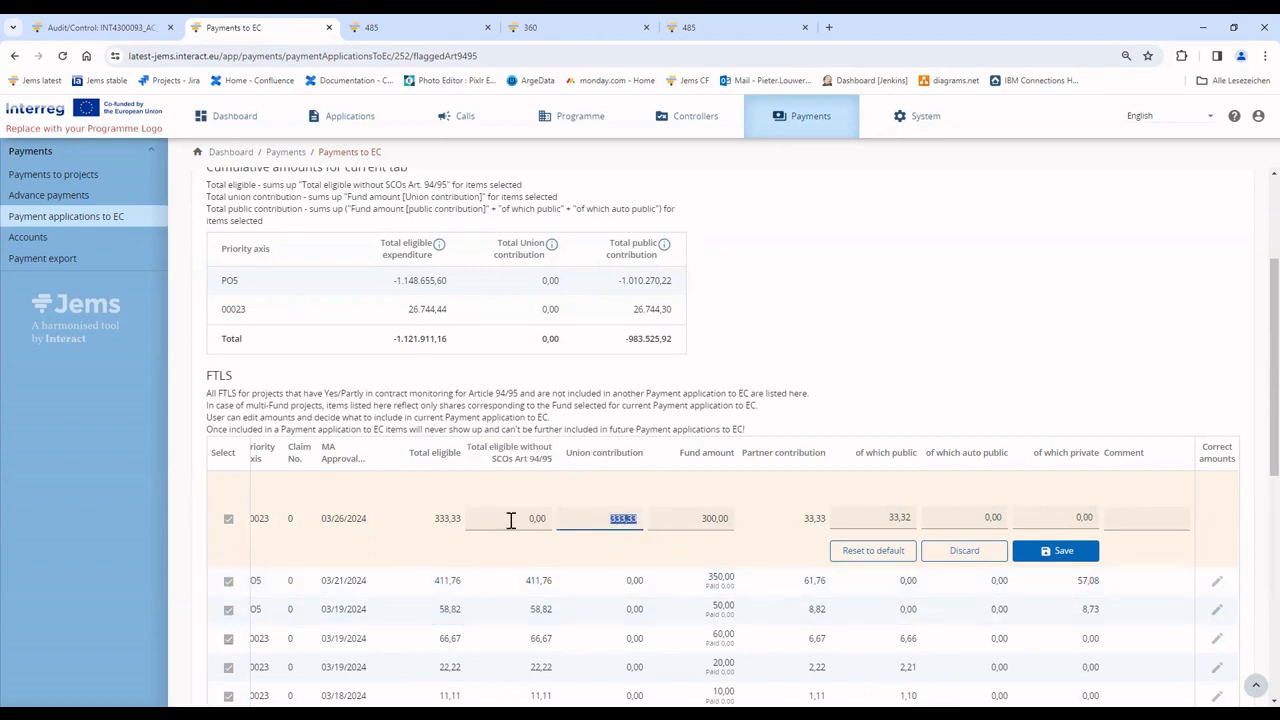
{"action": "left_click", "coordinate": [1056, 551]}
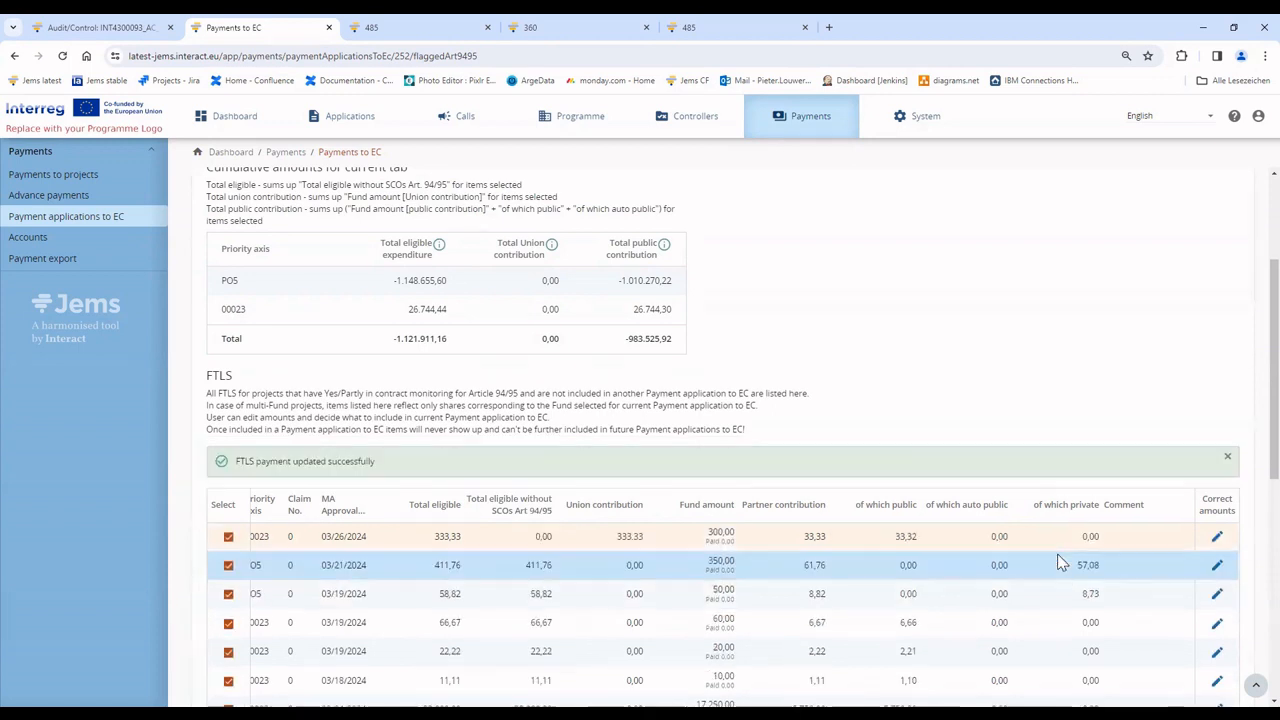
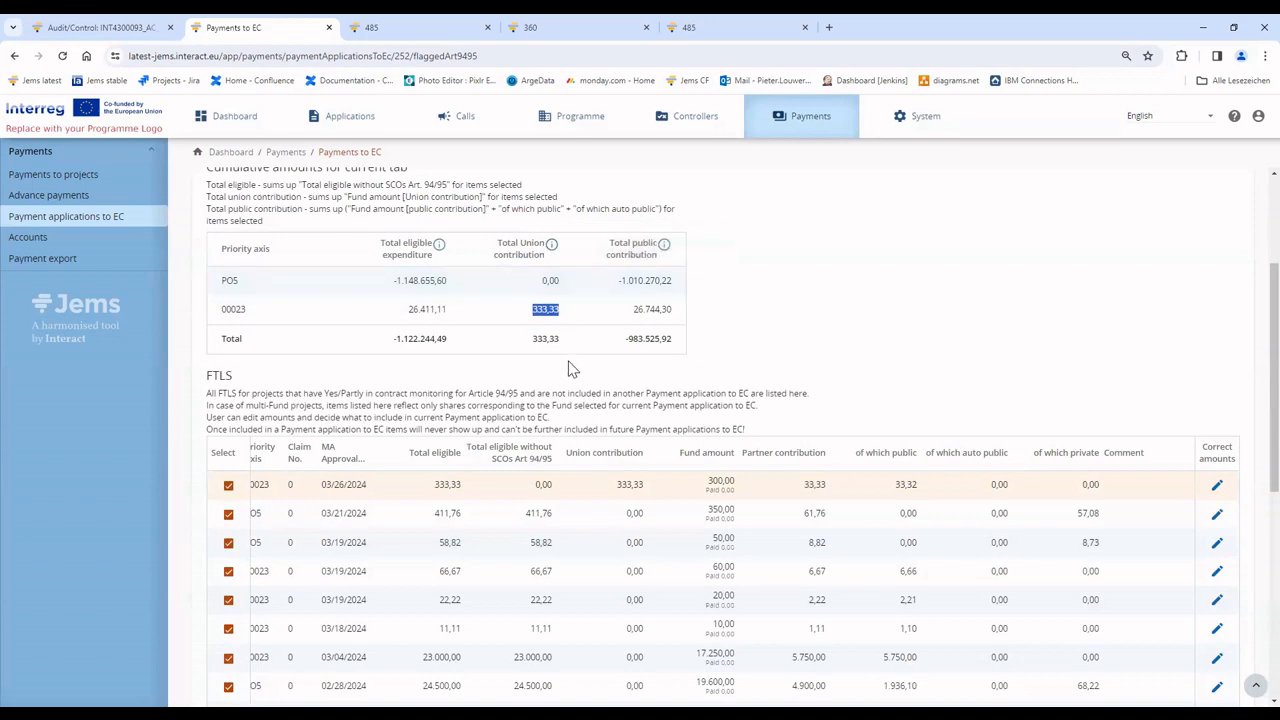
Look through the flagged FTLS payments, then show the application's corrections and examine the details of correction AC2.1
{"action": "scroll", "coordinate": [557, 417], "scroll_direction": "down", "scroll_amount": 4}
{"action": "scroll", "coordinate": [533, 524], "scroll_direction": "up", "scroll_amount": 3}
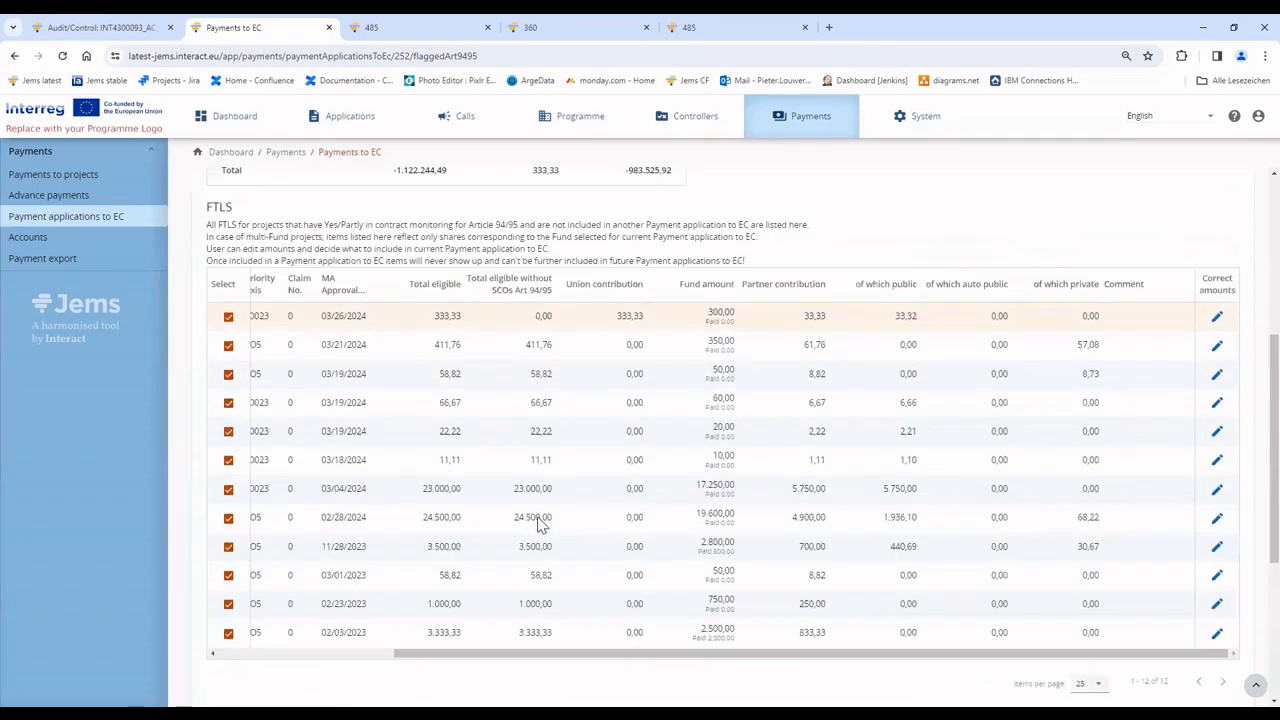
{"action": "scroll", "coordinate": [537, 524], "scroll_direction": "up", "scroll_amount": 5}
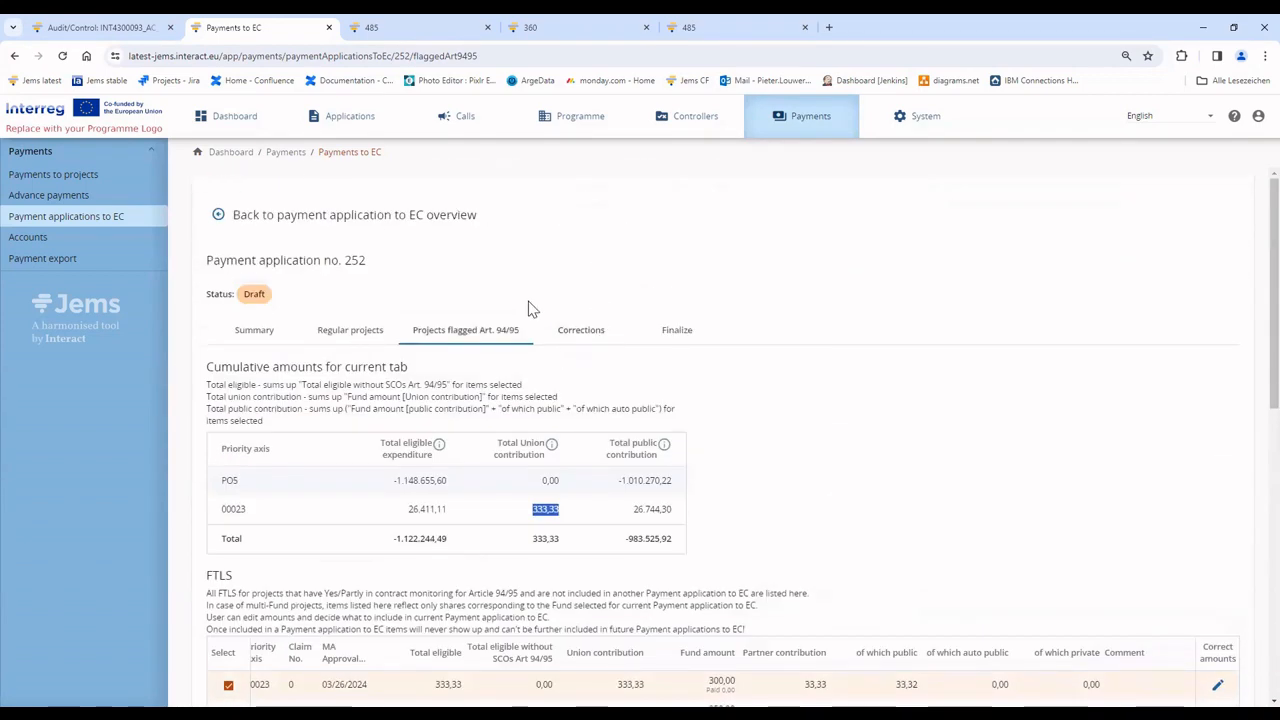
{"action": "left_click", "coordinate": [581, 331]}
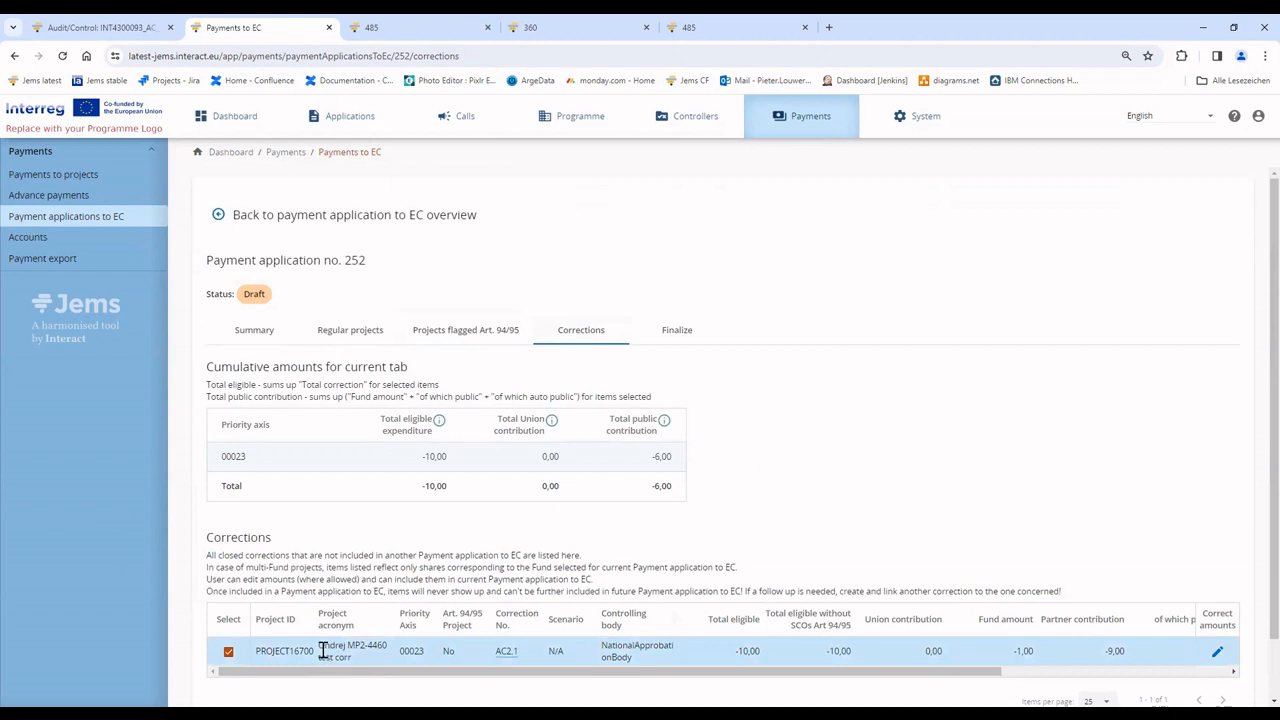
{"action": "left_click_drag", "start_coordinate": [320, 648], "coordinate": [640, 677]}
{"action": "left_click", "coordinate": [388, 651]}
{"action": "left_click", "coordinate": [709, 644]}
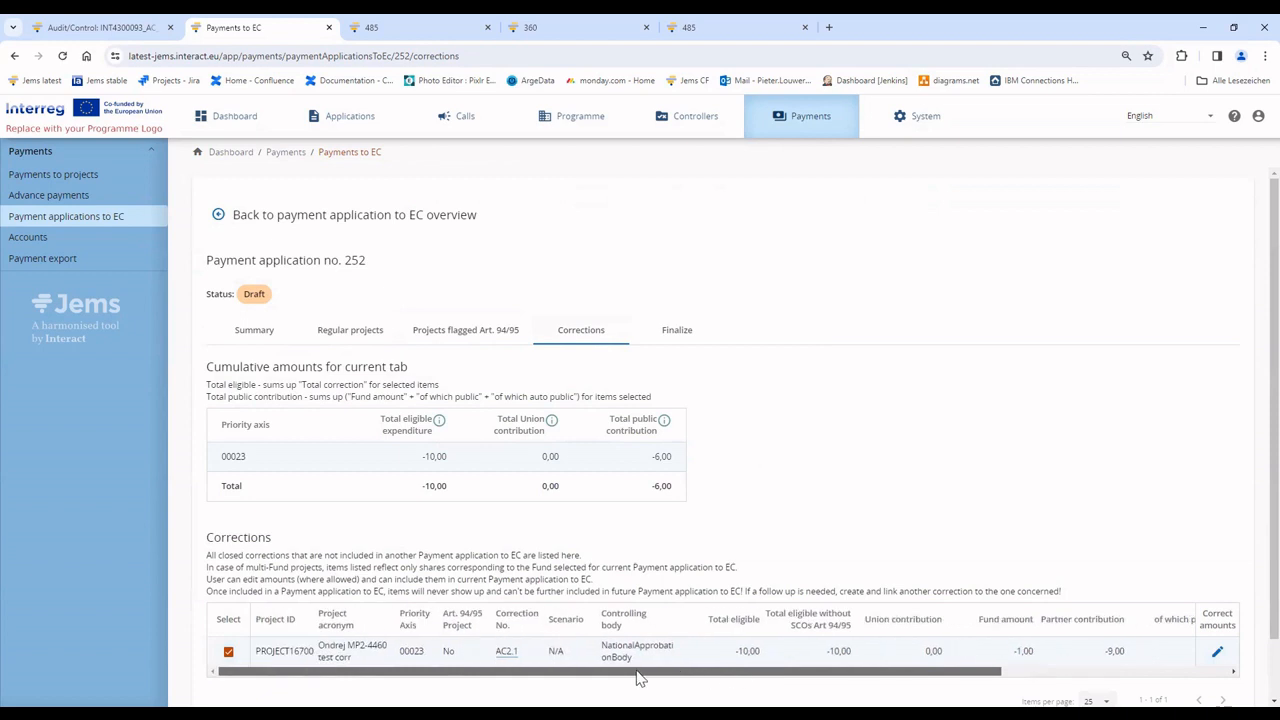
Open the amounts of correction AC2.1 for editing, examine the editable fields and discard the edit
{"action": "left_click", "coordinate": [229, 653]}
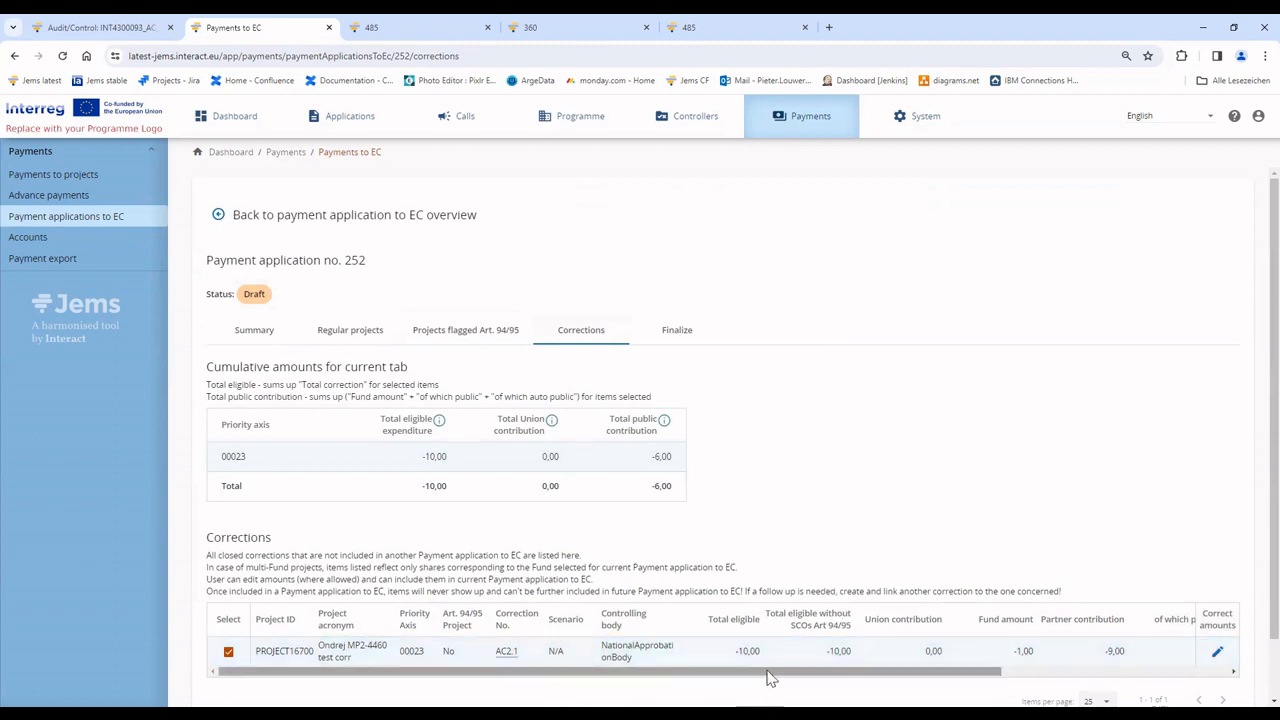
{"action": "left_click", "coordinate": [1223, 654]}
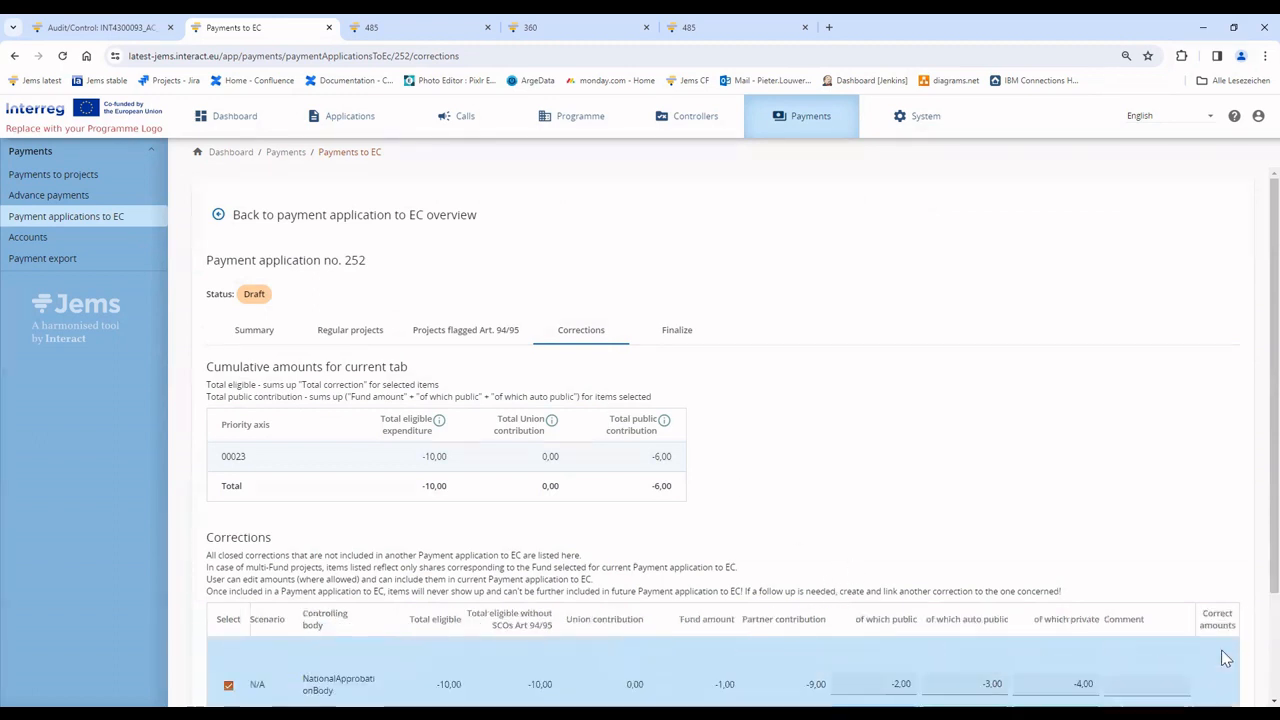
{"action": "scroll", "coordinate": [834, 657], "scroll_direction": "down", "scroll_amount": 2}
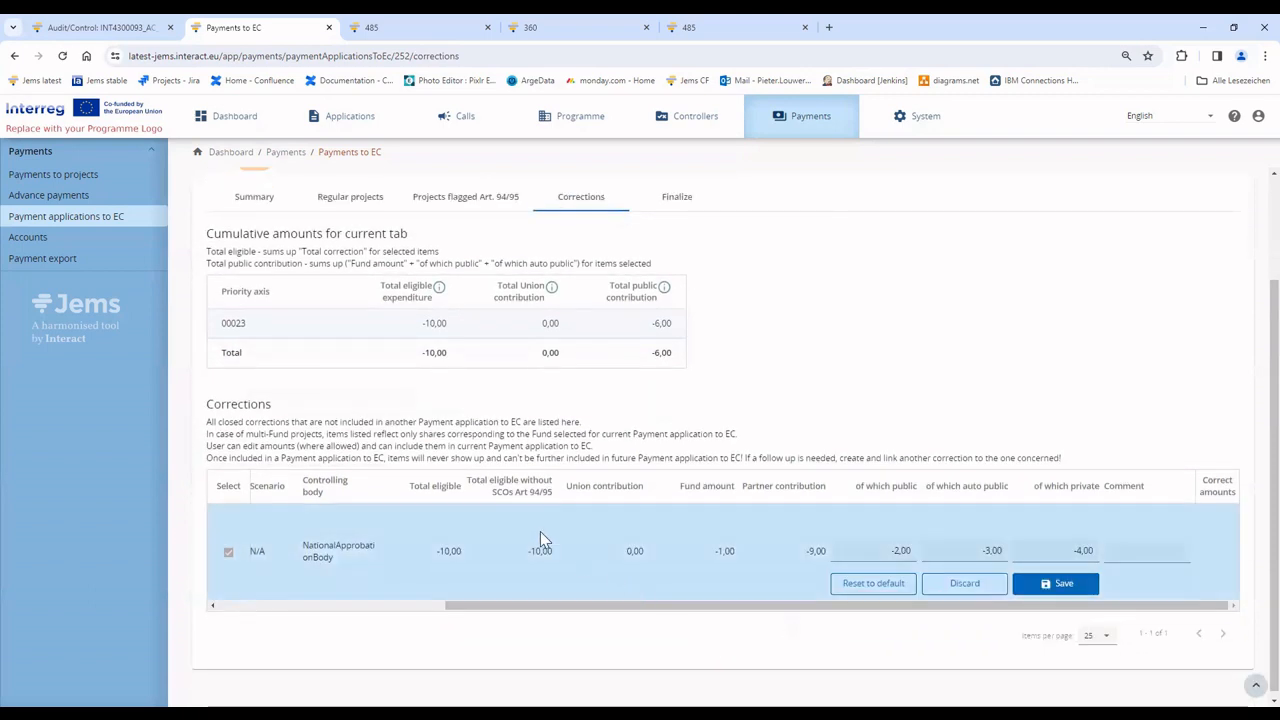
{"action": "left_click", "coordinate": [970, 583]}
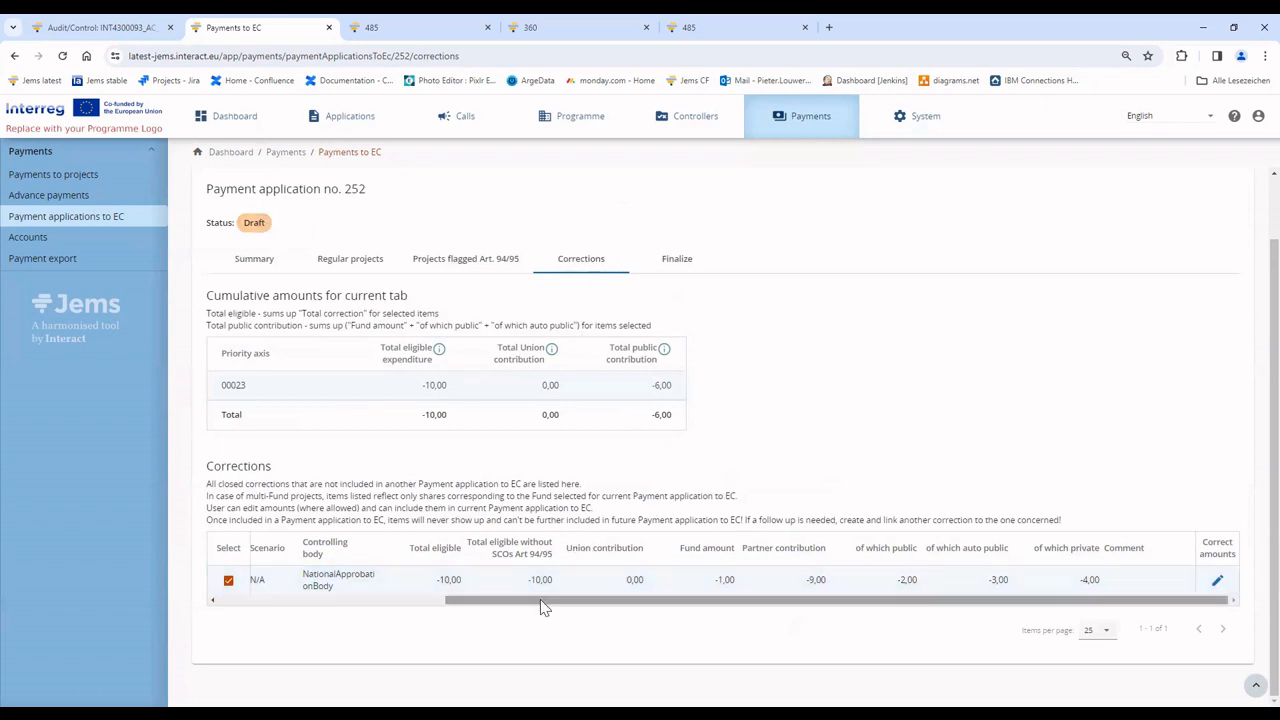
Exclude correction AC2.1 from the current payment application to EC
{"action": "left_click_drag", "start_coordinate": [543, 603], "coordinate": [292, 606]}
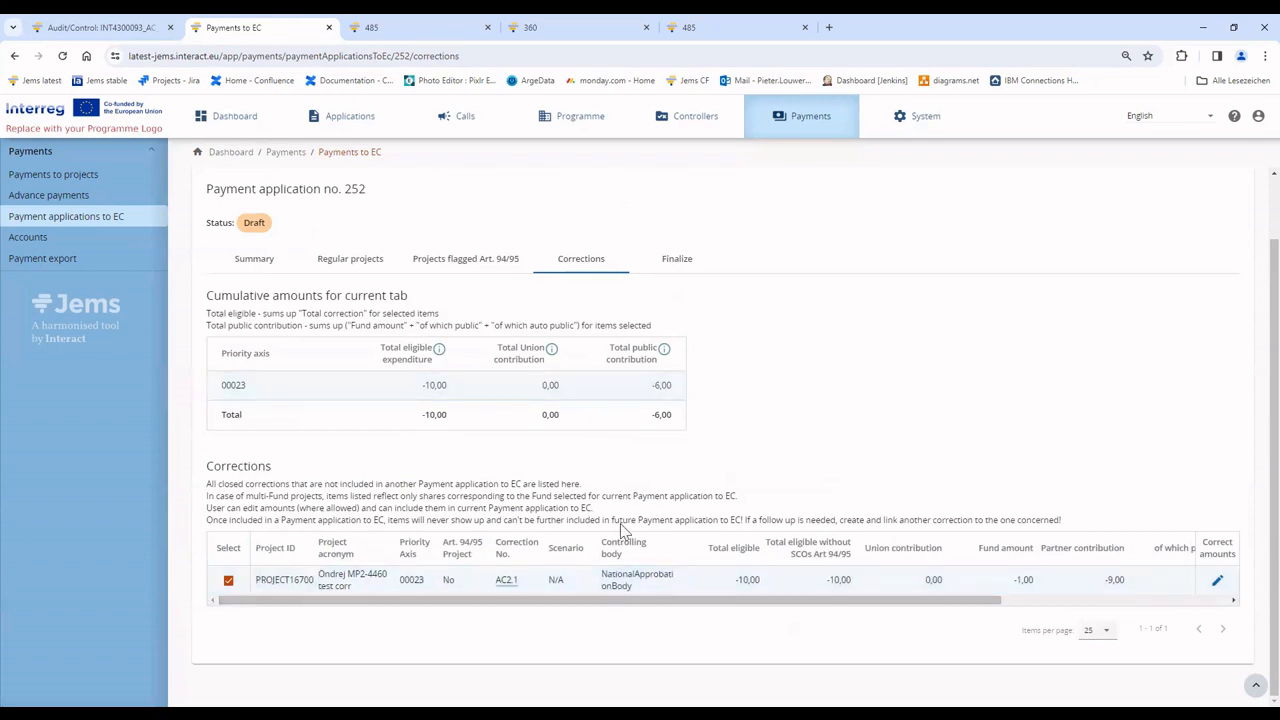
{"action": "left_click", "coordinate": [230, 581]}
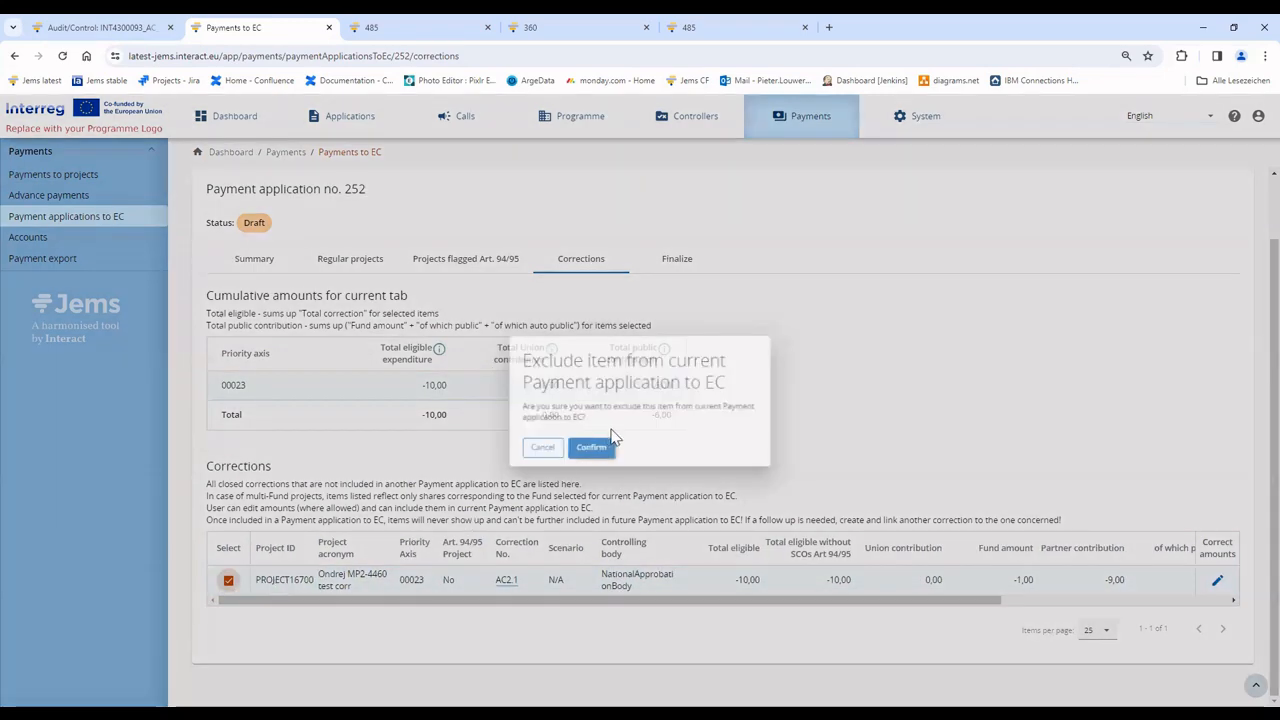
{"action": "left_click", "coordinate": [597, 459]}
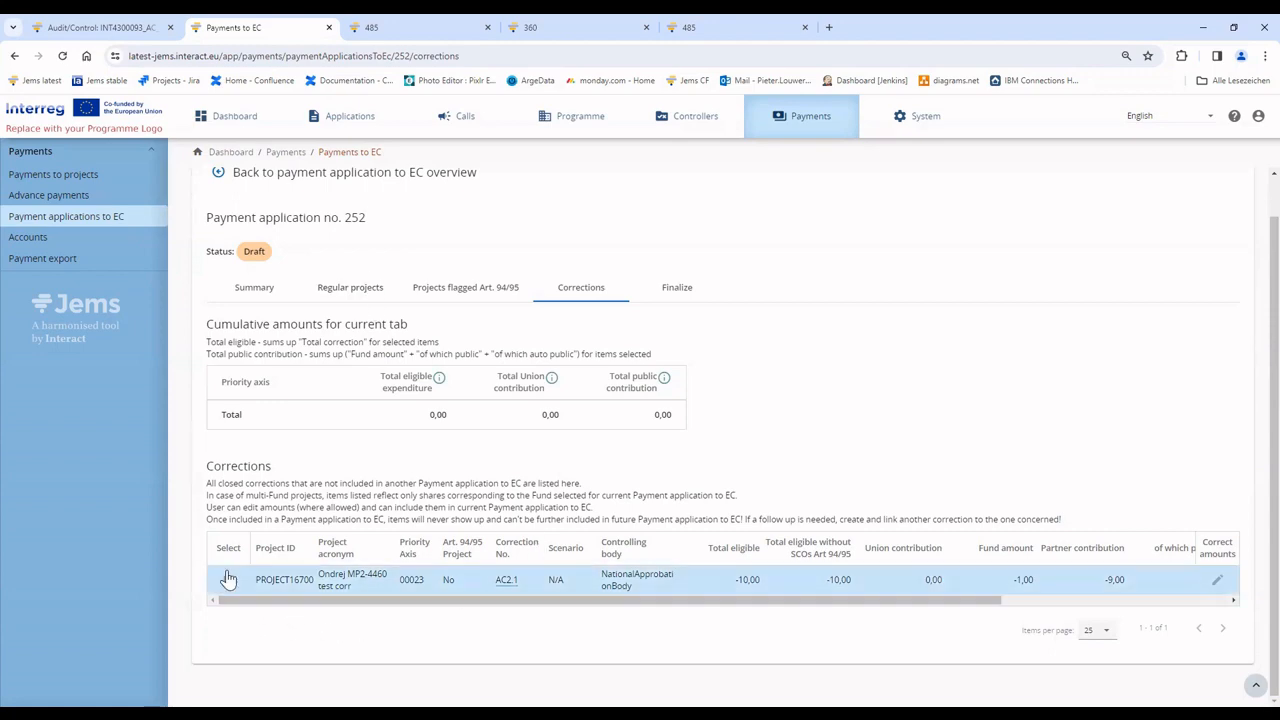
Return to the regular projects and sort the project reports list by selection
{"action": "left_click", "coordinate": [356, 302]}
{"action": "scroll", "coordinate": [440, 541], "scroll_direction": "down", "scroll_amount": 6}
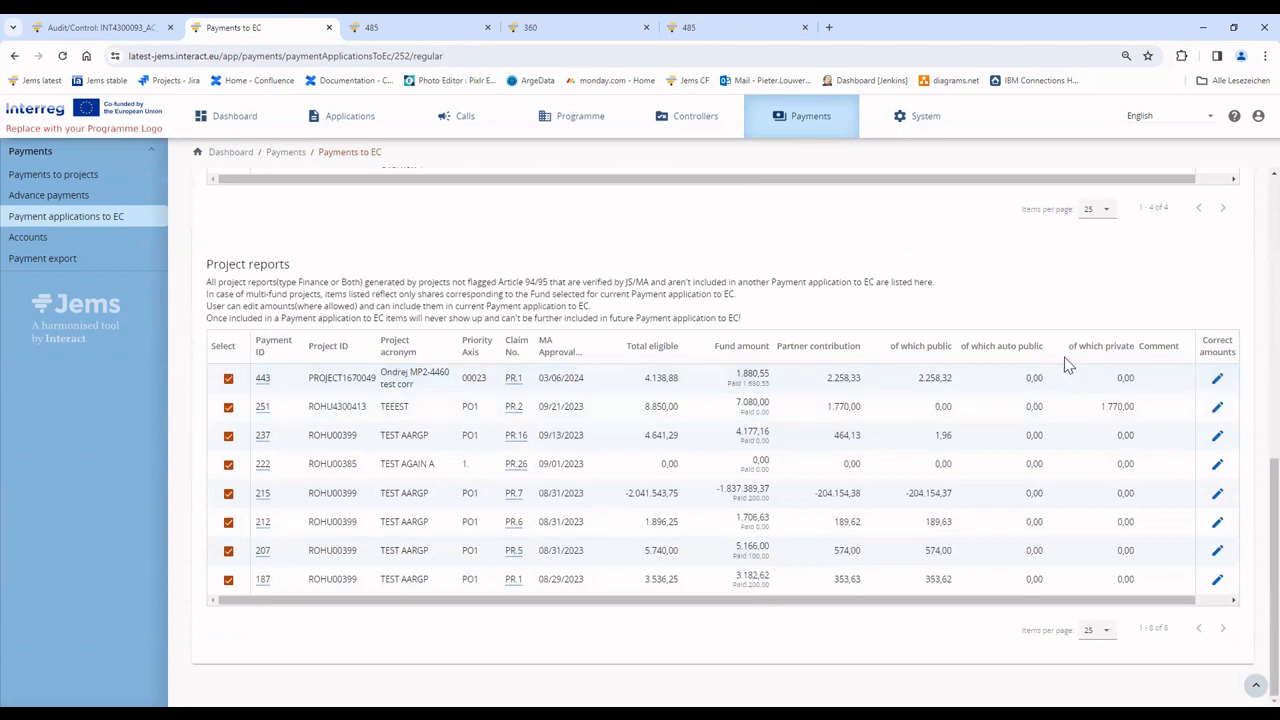
{"action": "left_click", "coordinate": [226, 347]}
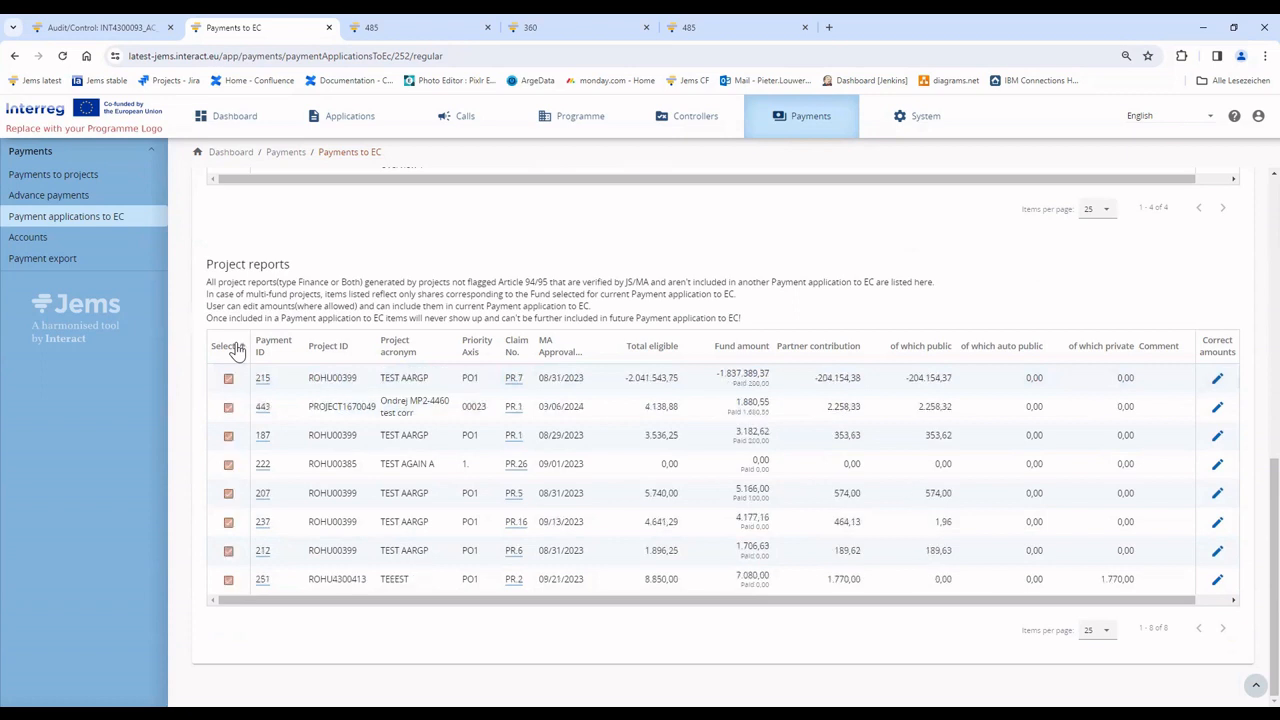
Sort the project reports by selection in descending order and finish payment application no. 252, ending on its summary
{"action": "left_click", "coordinate": [231, 349]}
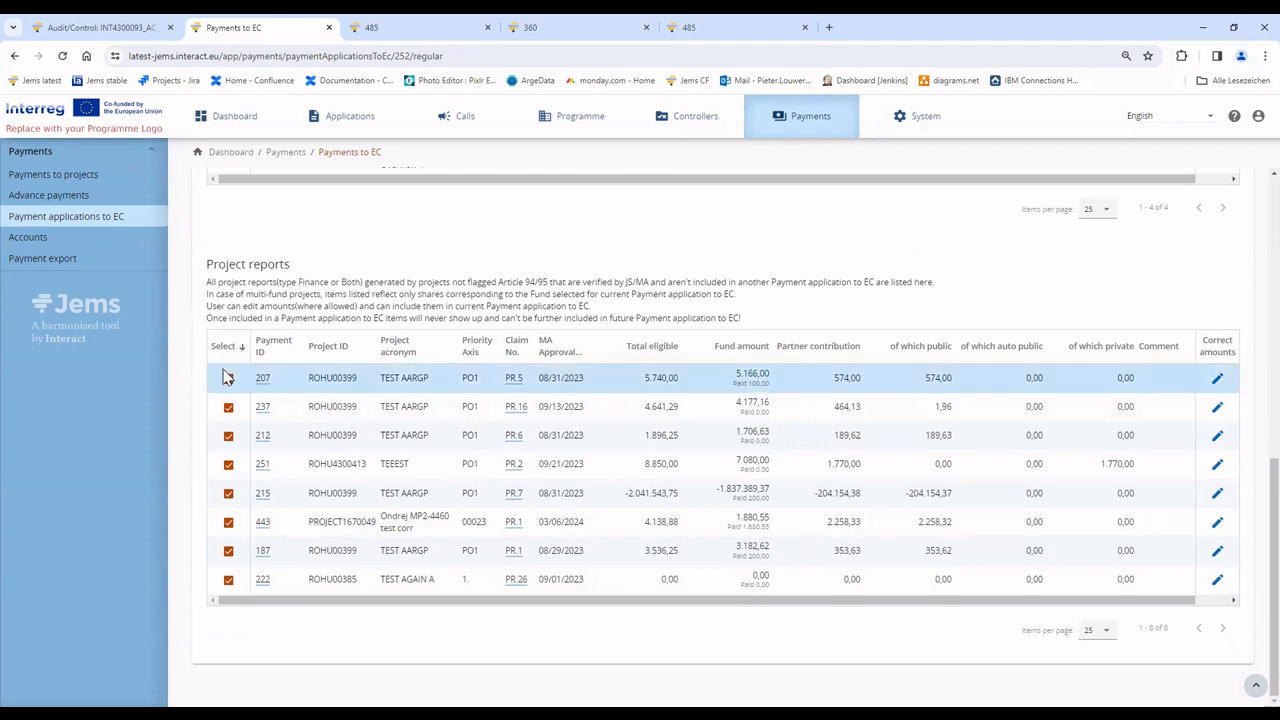
{"action": "scroll", "coordinate": [553, 304], "scroll_direction": "up", "scroll_amount": 2}
{"action": "scroll", "coordinate": [553, 304], "scroll_direction": "up", "scroll_amount": 4}
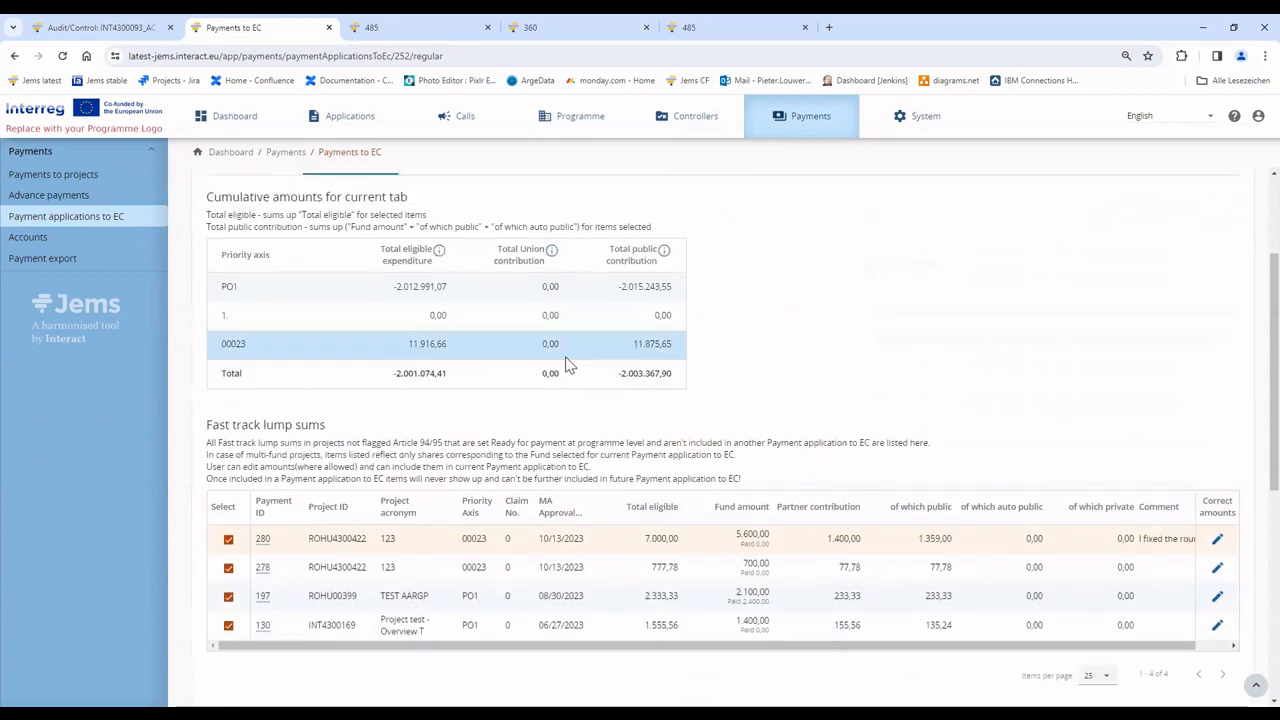
{"action": "left_click", "coordinate": [677, 337]}
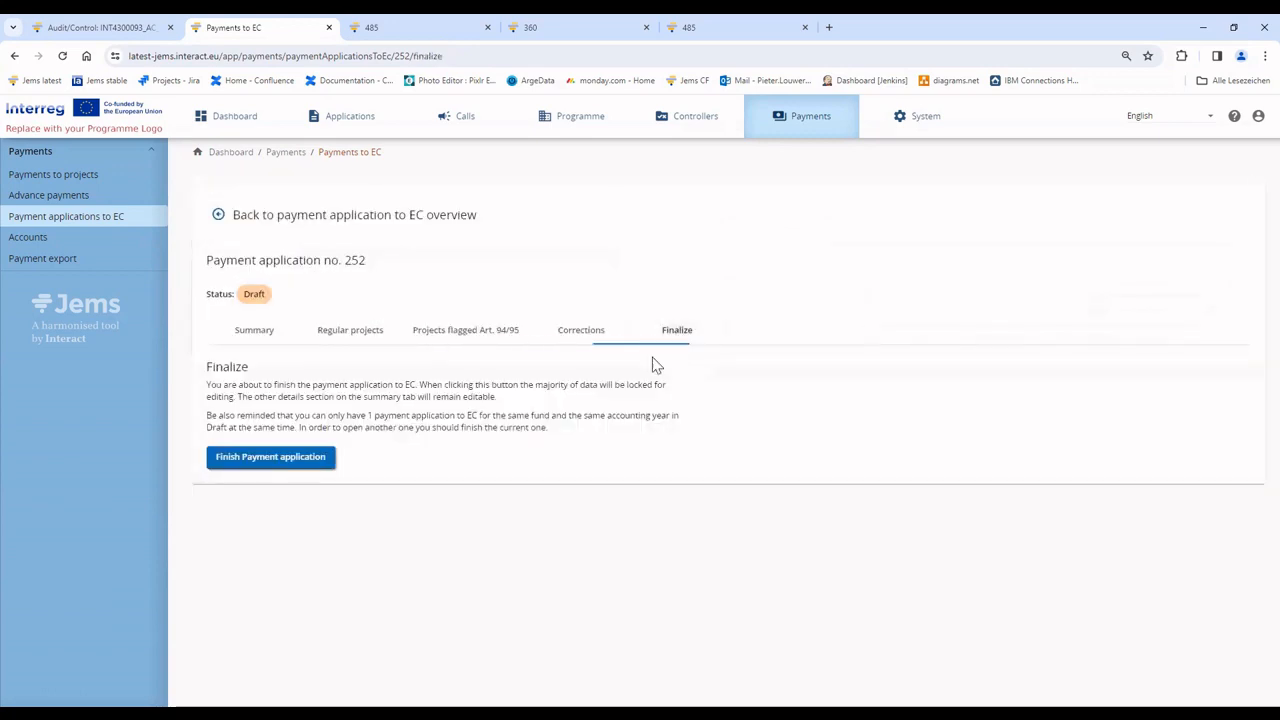
{"action": "left_click", "coordinate": [322, 464]}
{"action": "left_click", "coordinate": [580, 484]}
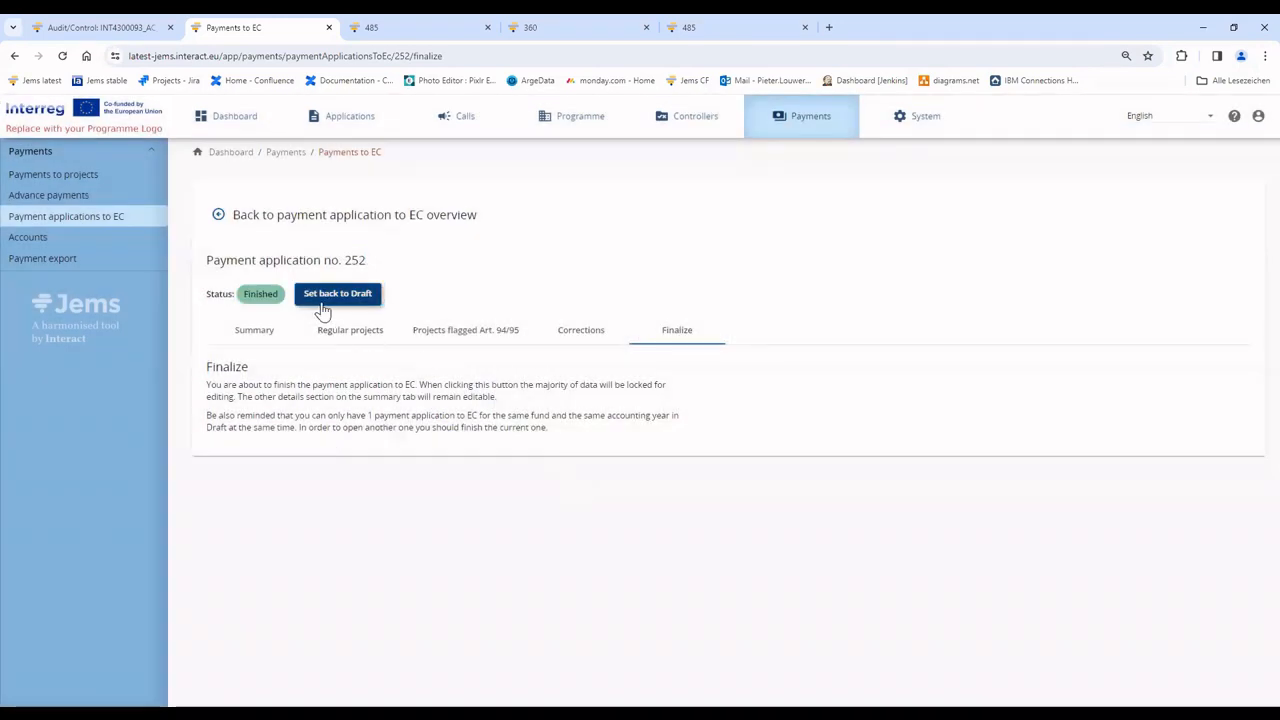
{"action": "left_click", "coordinate": [253, 331]}
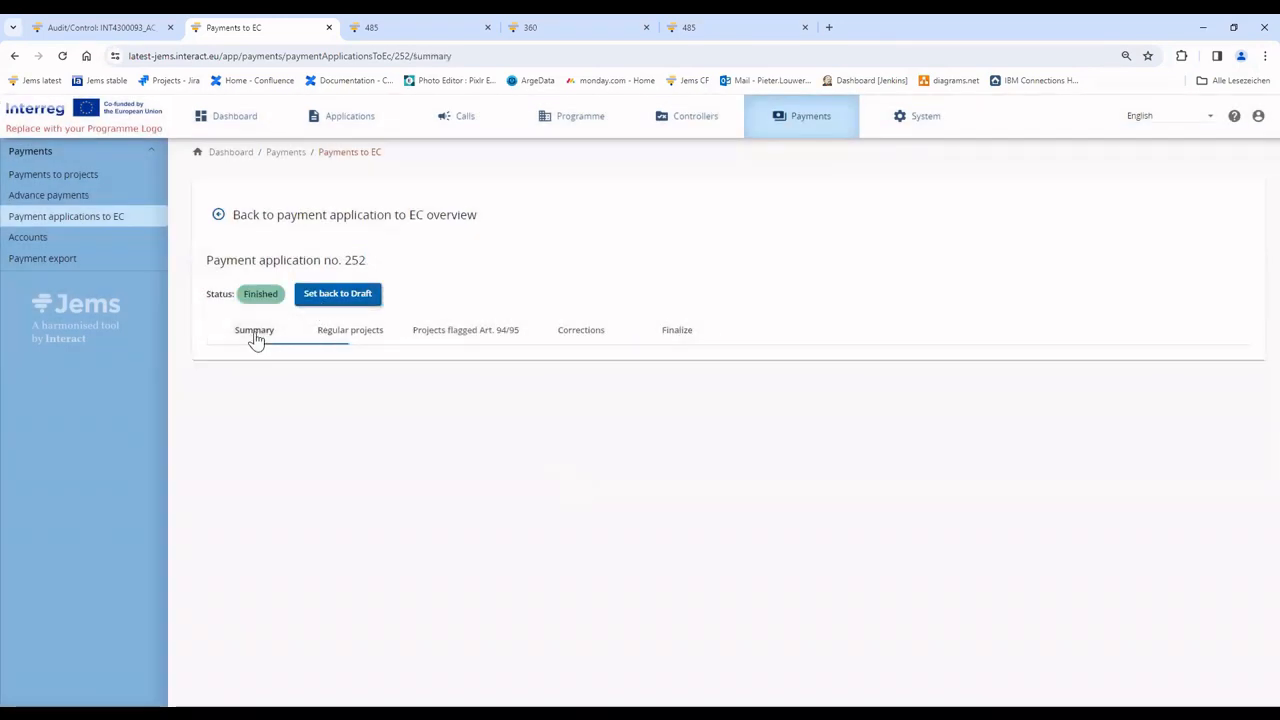
Look over the ERDF accounting years in the Accounts overview and open the Year 1 account (01/01/2021 - 06/30/2022)
{"action": "left_click", "coordinate": [68, 243]}
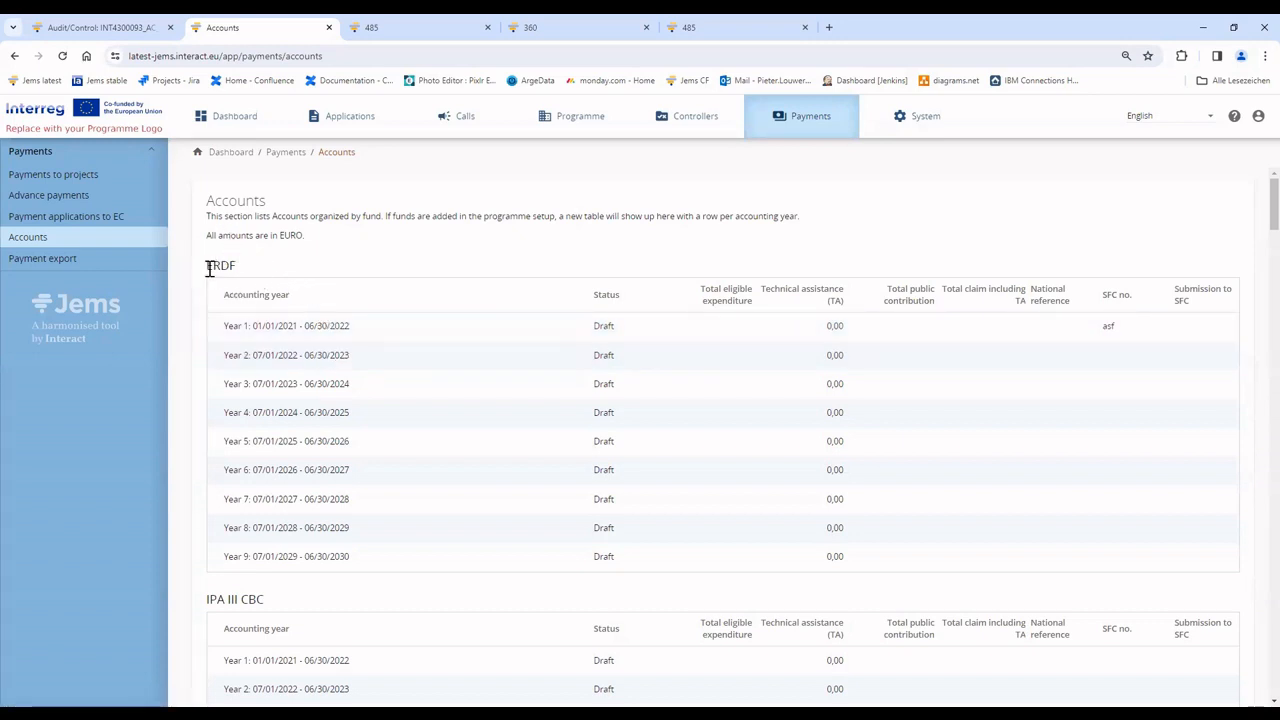
{"action": "left_click_drag", "start_coordinate": [208, 264], "coordinate": [276, 274]}
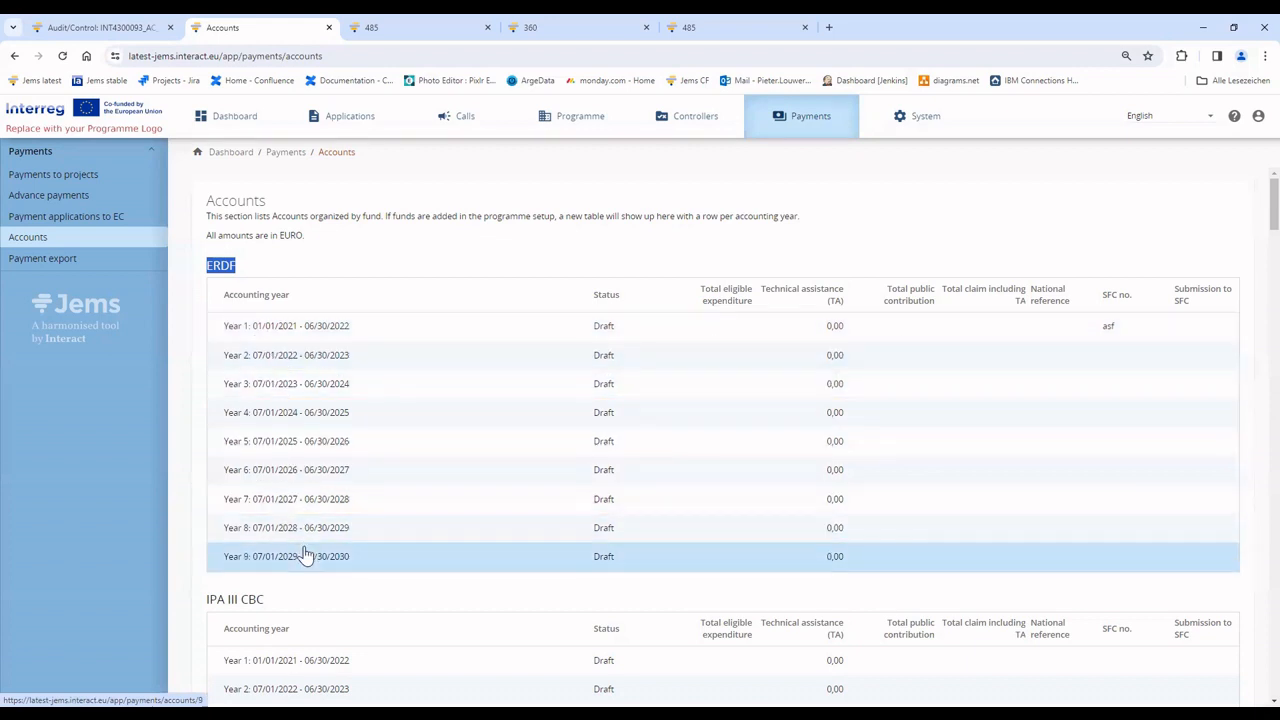
{"action": "left_click", "coordinate": [446, 291]}
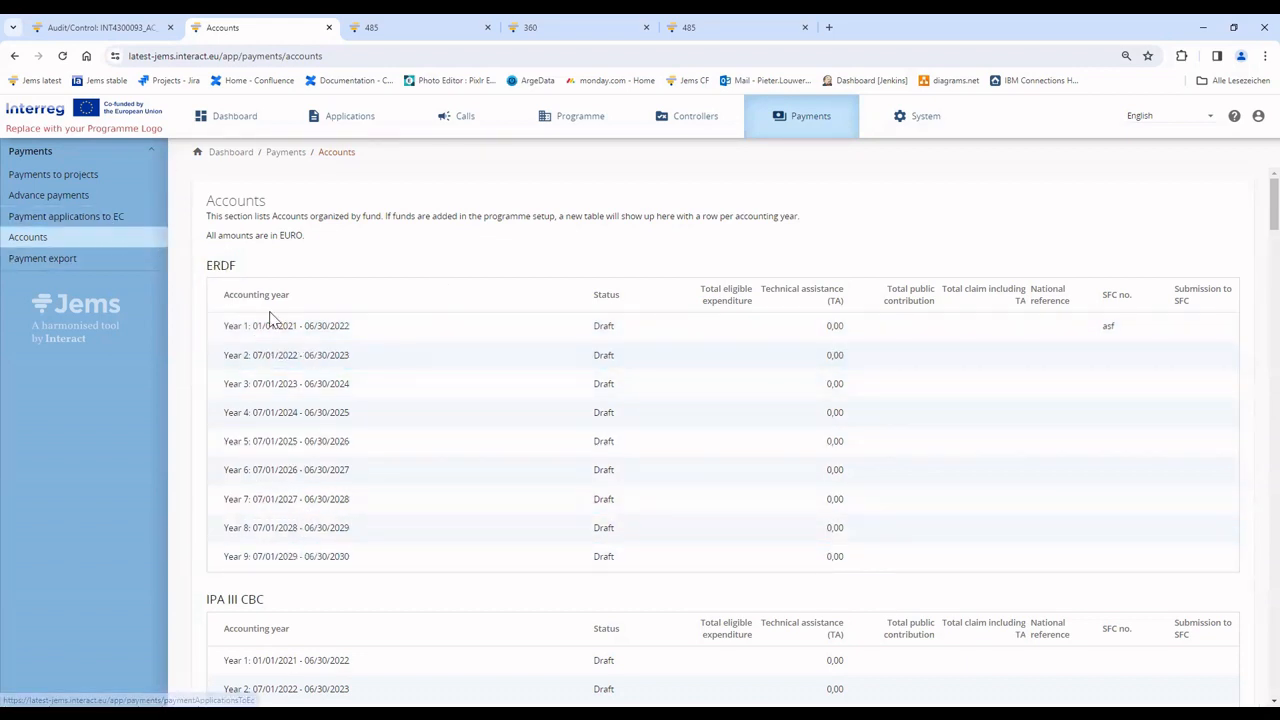
{"action": "left_click", "coordinate": [297, 335]}
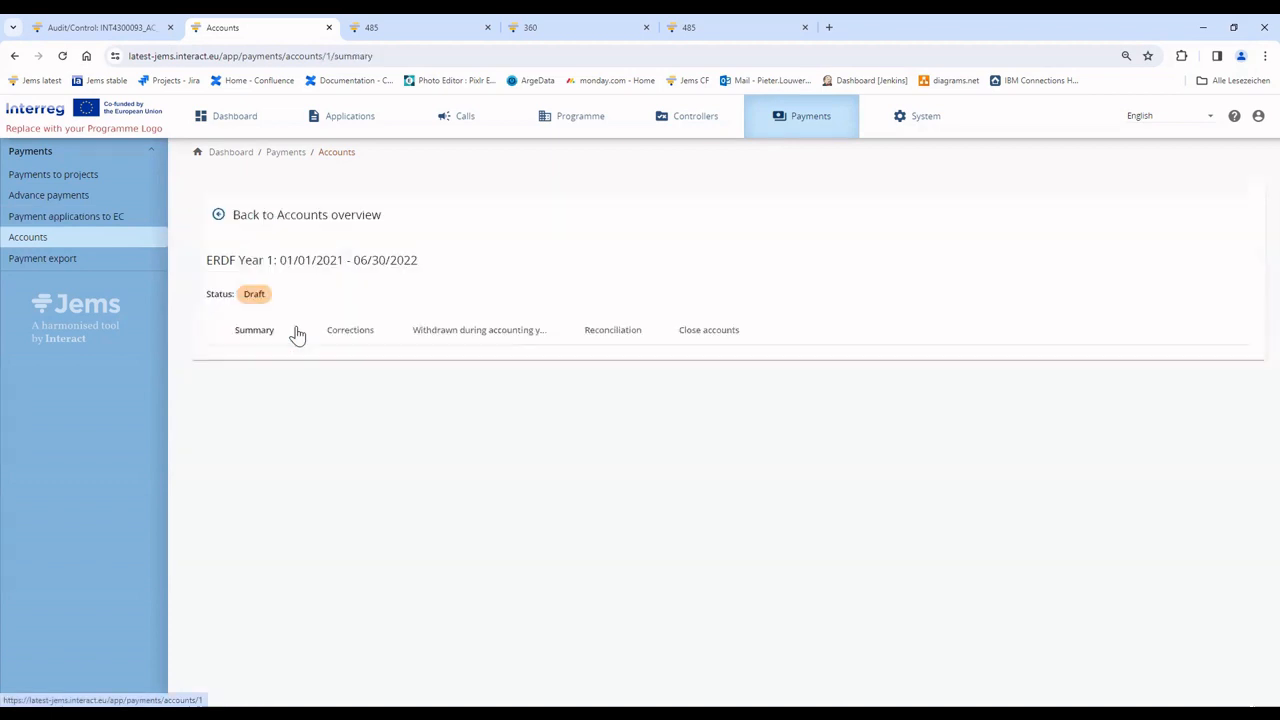
Examine the account's summary, covering the accounts details, the Appendix 1 amounts per priority axis and the attachments
{"action": "scroll", "coordinate": [460, 455], "scroll_direction": "down", "scroll_amount": 5}
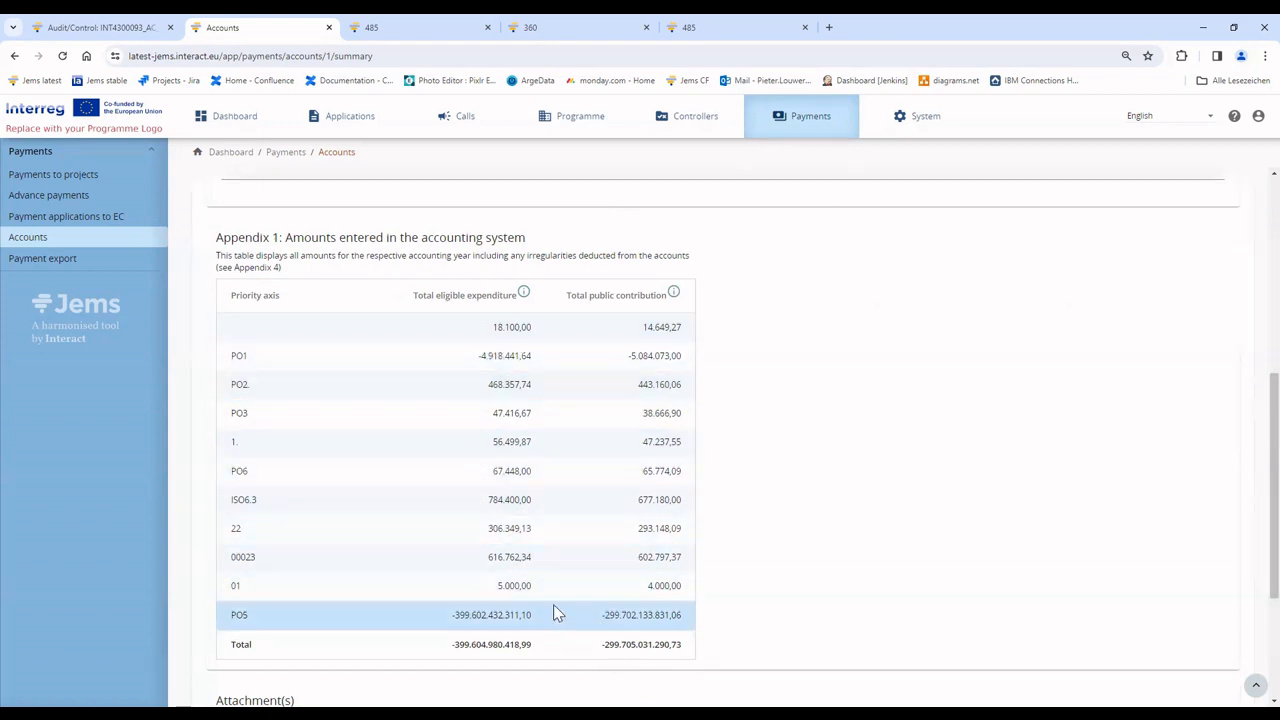
{"action": "scroll", "coordinate": [614, 648], "scroll_direction": "down", "scroll_amount": 1}
{"action": "scroll", "coordinate": [611, 648], "scroll_direction": "down", "scroll_amount": 1}
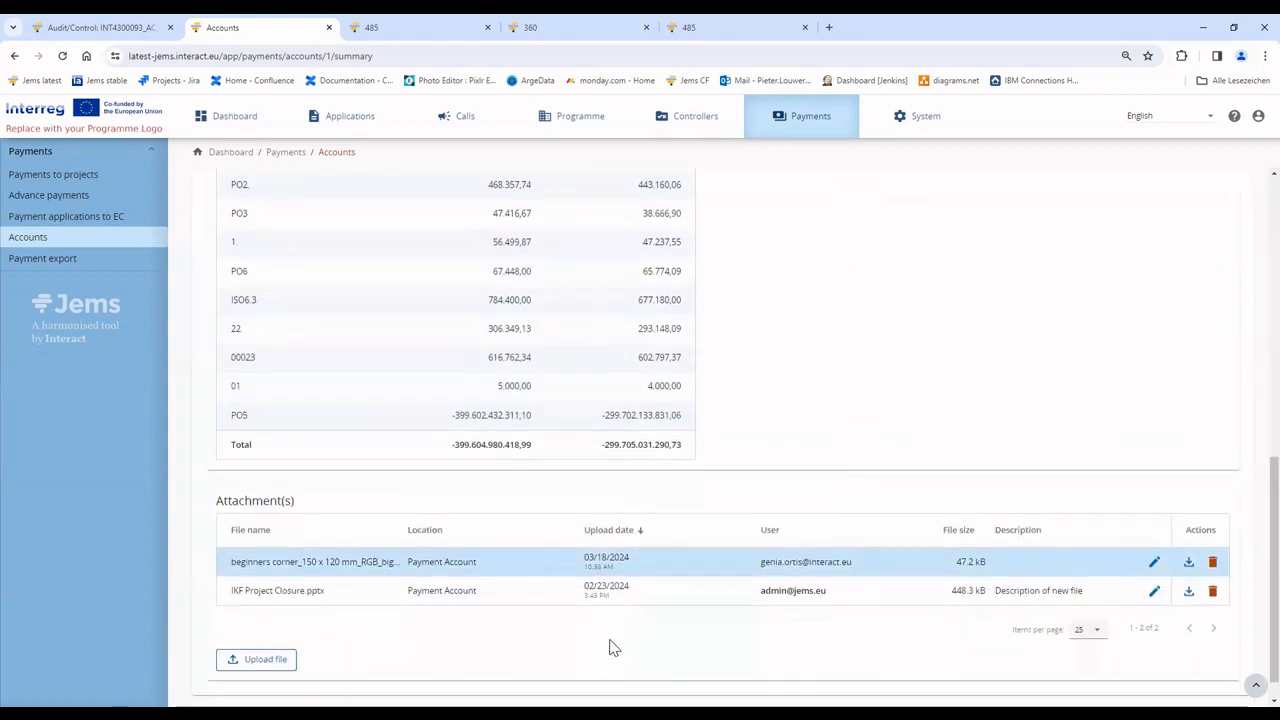
{"action": "scroll", "coordinate": [598, 632], "scroll_direction": "up", "scroll_amount": 3}
{"action": "scroll", "coordinate": [612, 648], "scroll_direction": "down", "scroll_amount": 2}
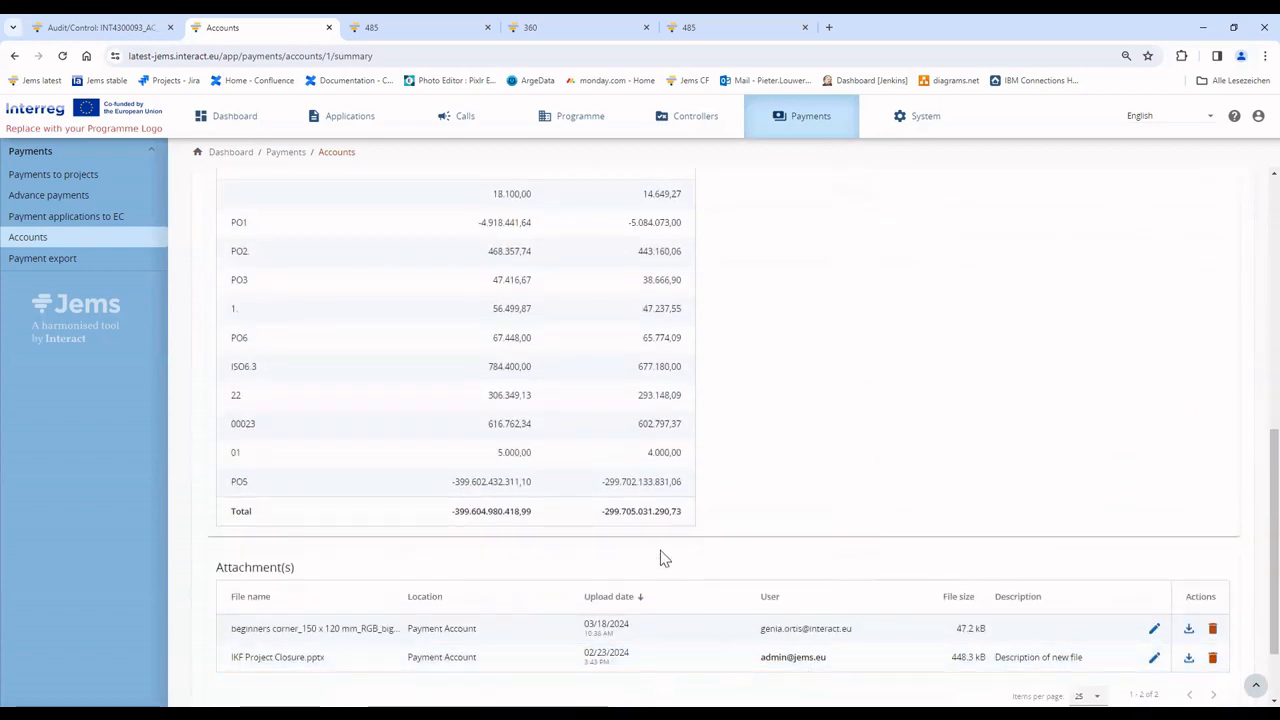
{"action": "scroll", "coordinate": [397, 460], "scroll_direction": "up", "scroll_amount": 15}
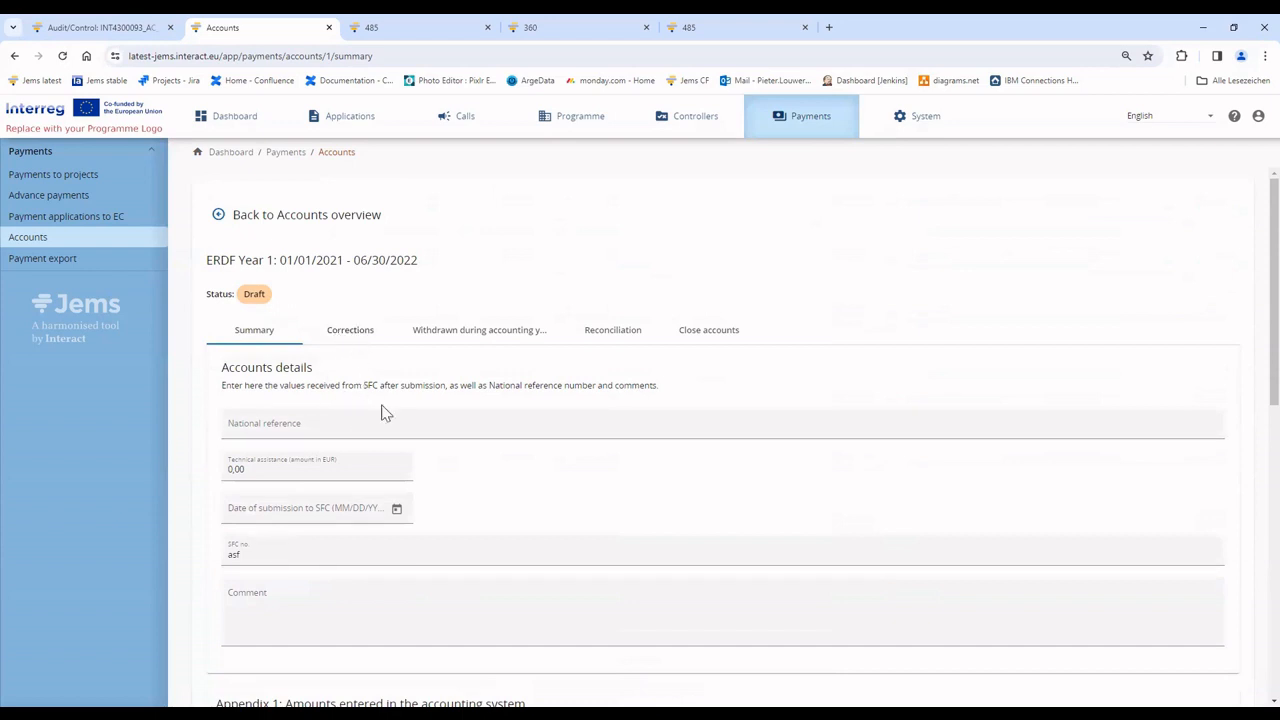
{"action": "scroll", "coordinate": [417, 457], "scroll_direction": "down", "scroll_amount": 5}
{"action": "left_click_drag", "start_coordinate": [205, 243], "coordinate": [677, 671]}
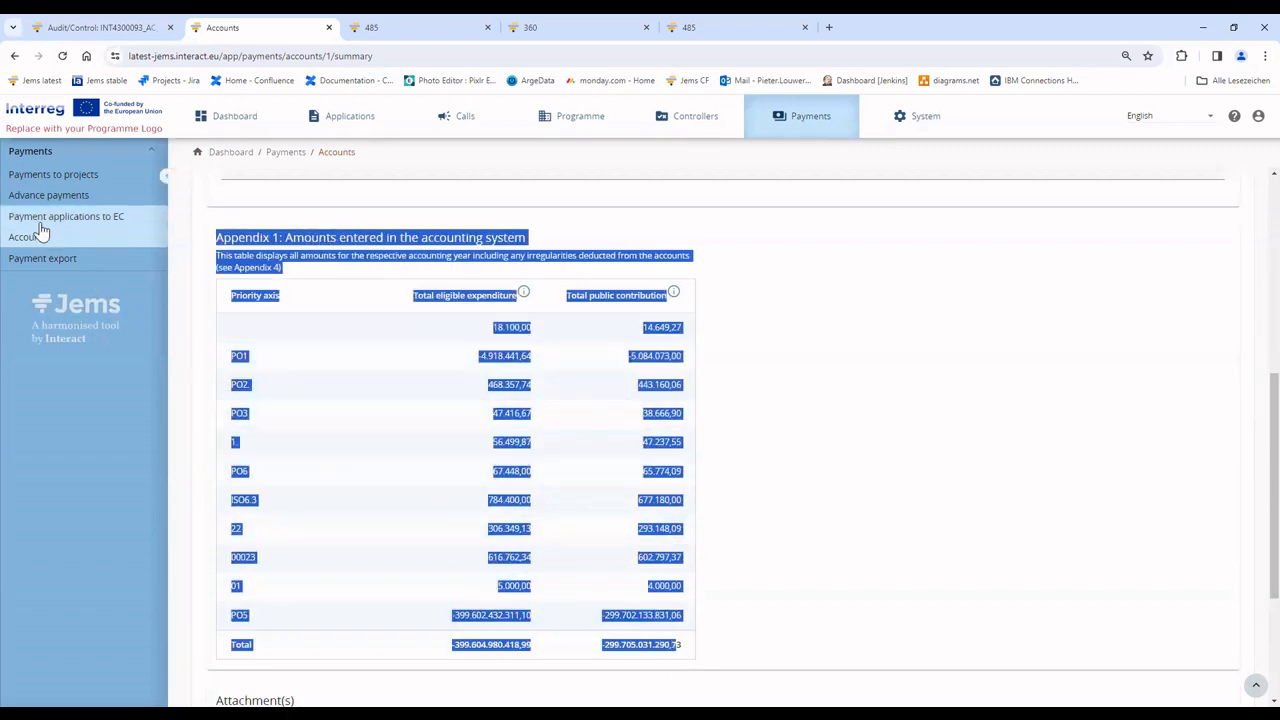
{"action": "left_click", "coordinate": [489, 237]}
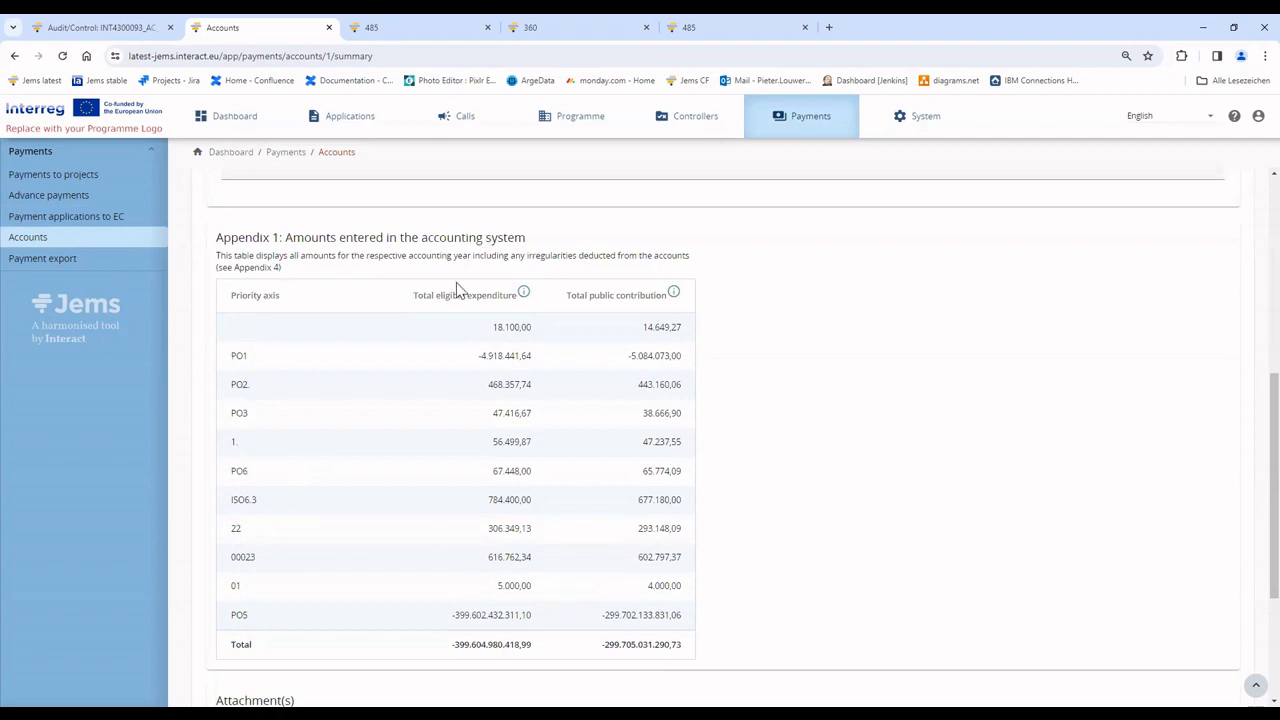
{"action": "scroll", "coordinate": [456, 290], "scroll_direction": "up", "scroll_amount": 3}
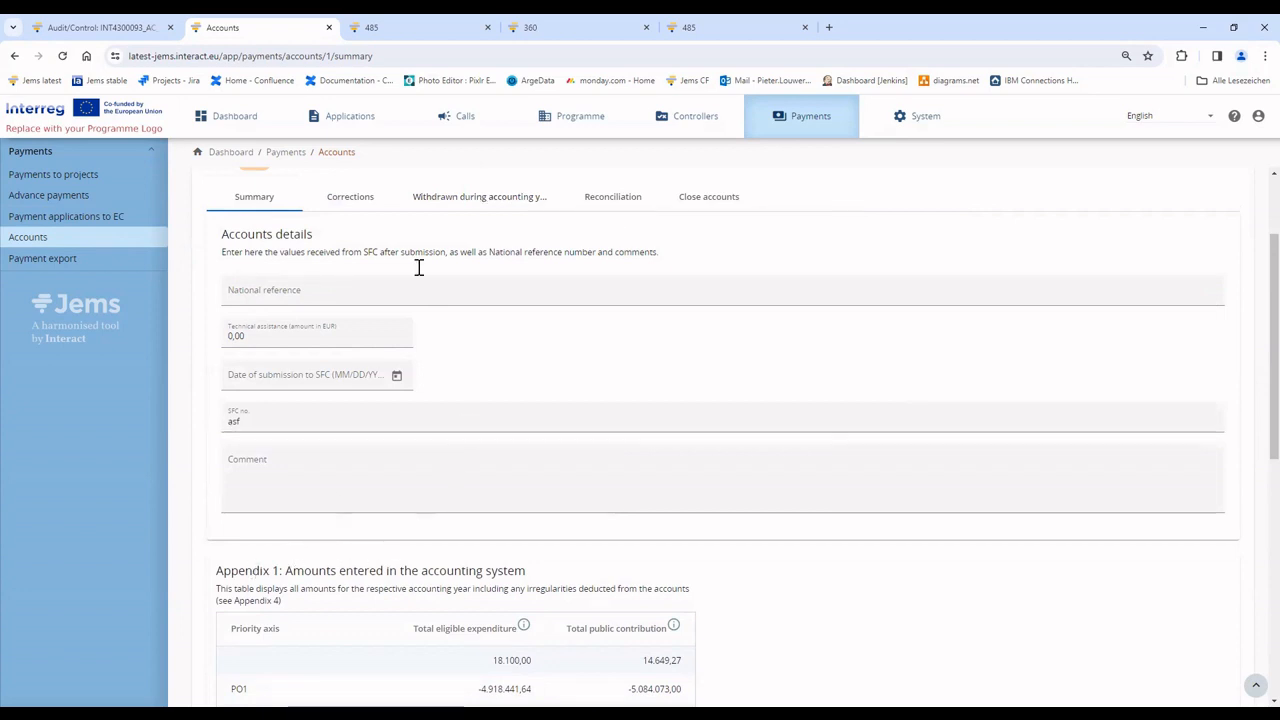
Show the account's reconciliation and look through the Appendix 4 table of expenditure per priority
{"action": "left_click", "coordinate": [449, 200]}
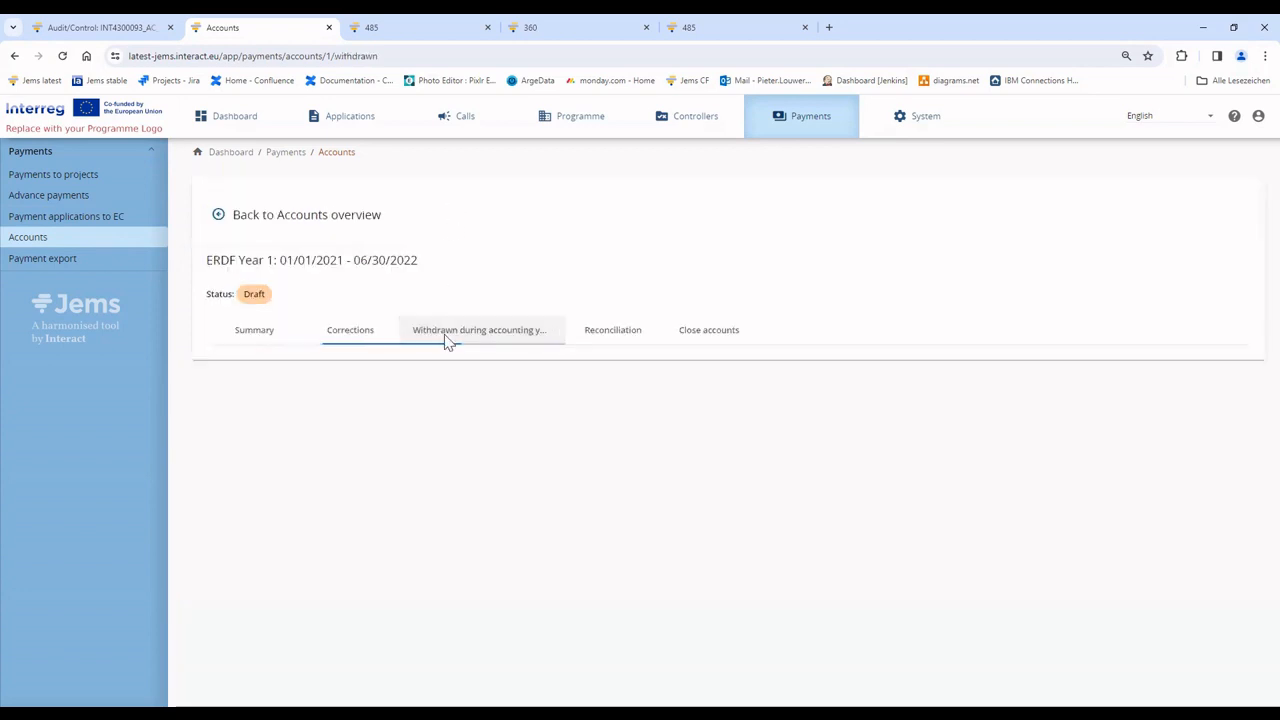
{"action": "left_click", "coordinate": [615, 333]}
{"action": "scroll", "coordinate": [690, 470], "scroll_direction": "down", "scroll_amount": 1}
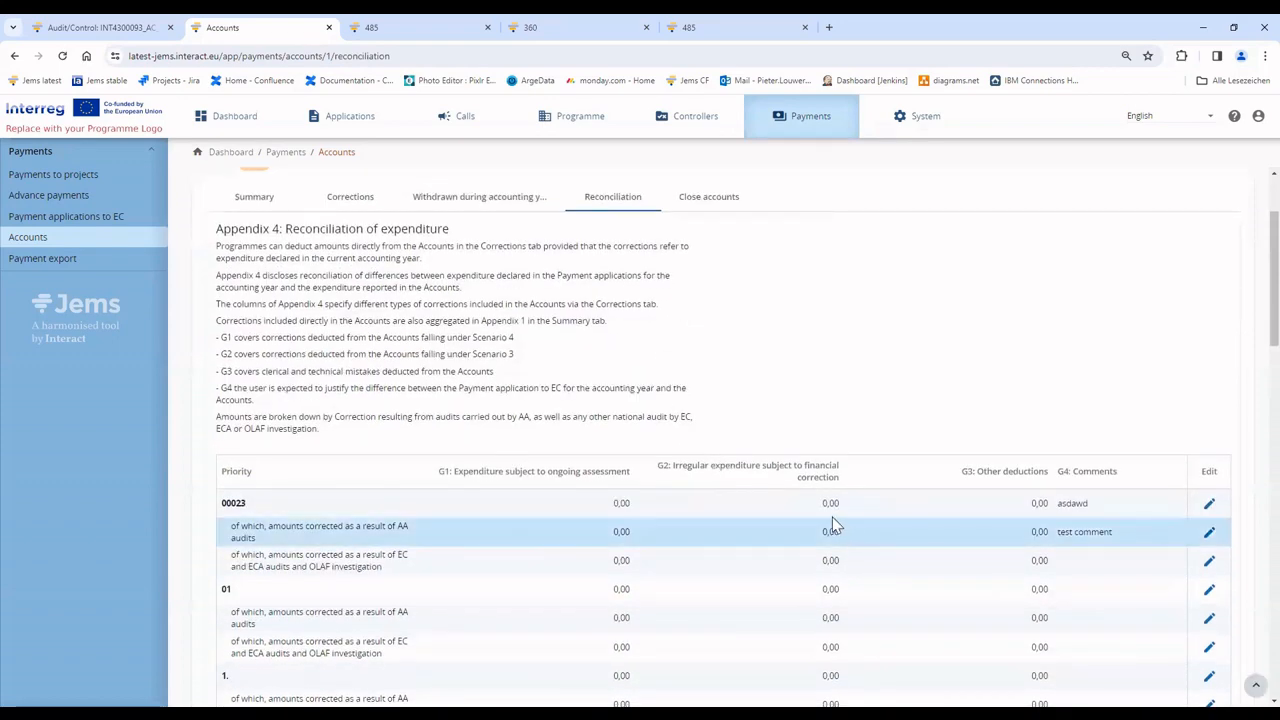
{"action": "scroll", "coordinate": [760, 530], "scroll_direction": "down", "scroll_amount": 2}
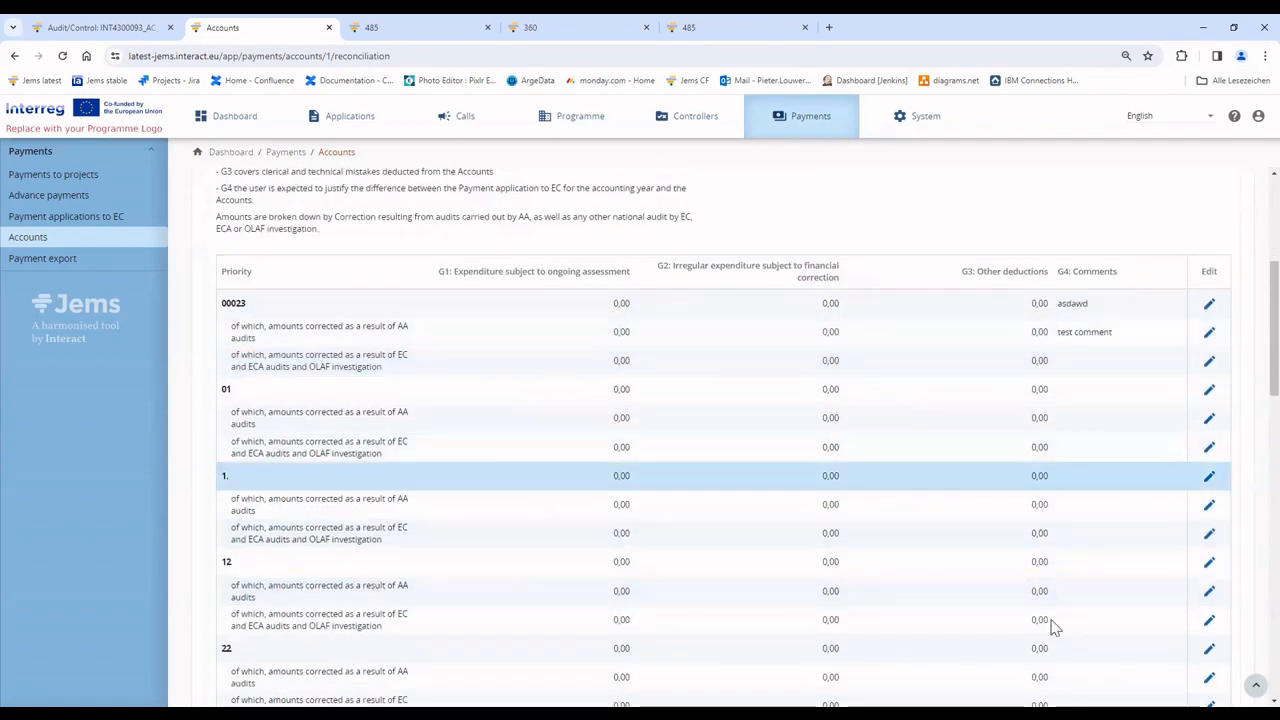
{"action": "scroll", "coordinate": [997, 568], "scroll_direction": "down", "scroll_amount": 2}
{"action": "scroll", "coordinate": [918, 571], "scroll_direction": "up", "scroll_amount": 10}
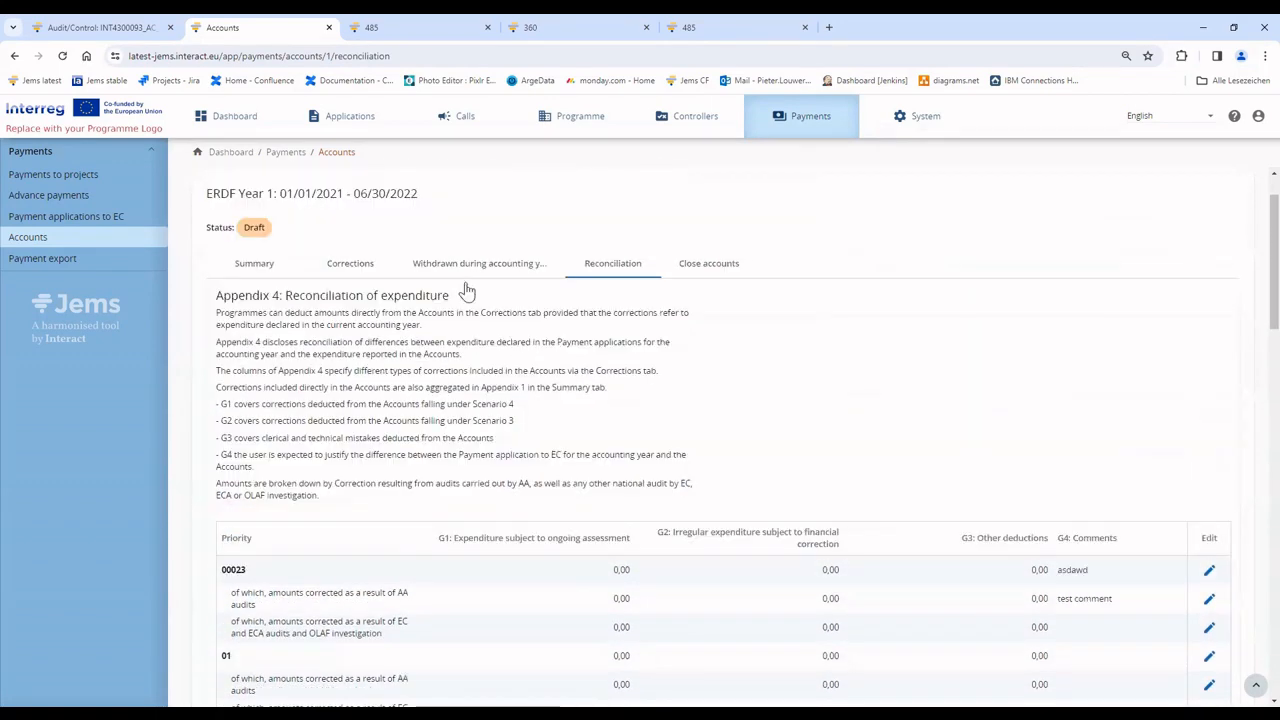
Show the account's corrections and examine the cumulative amounts, the inclusion rules for scenarios 3 and 4, and the corrections list
{"action": "left_click", "coordinate": [366, 331]}
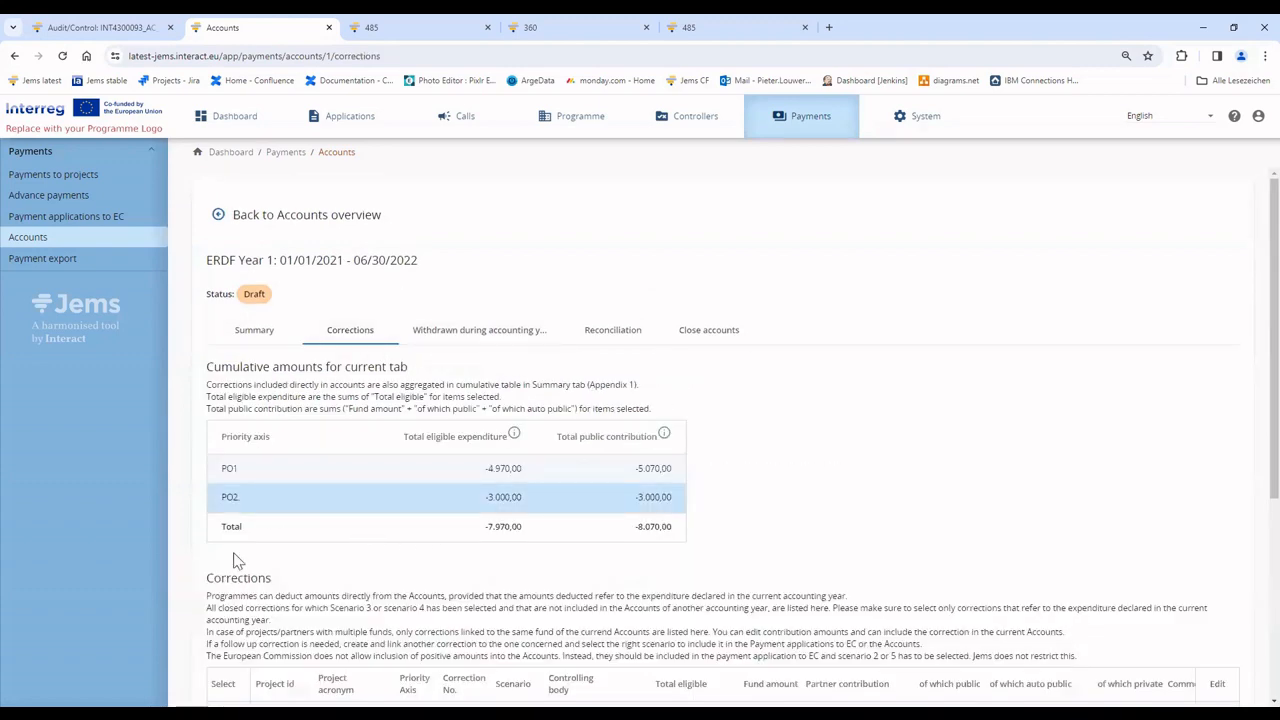
{"action": "scroll", "coordinate": [234, 557], "scroll_direction": "down", "scroll_amount": 2}
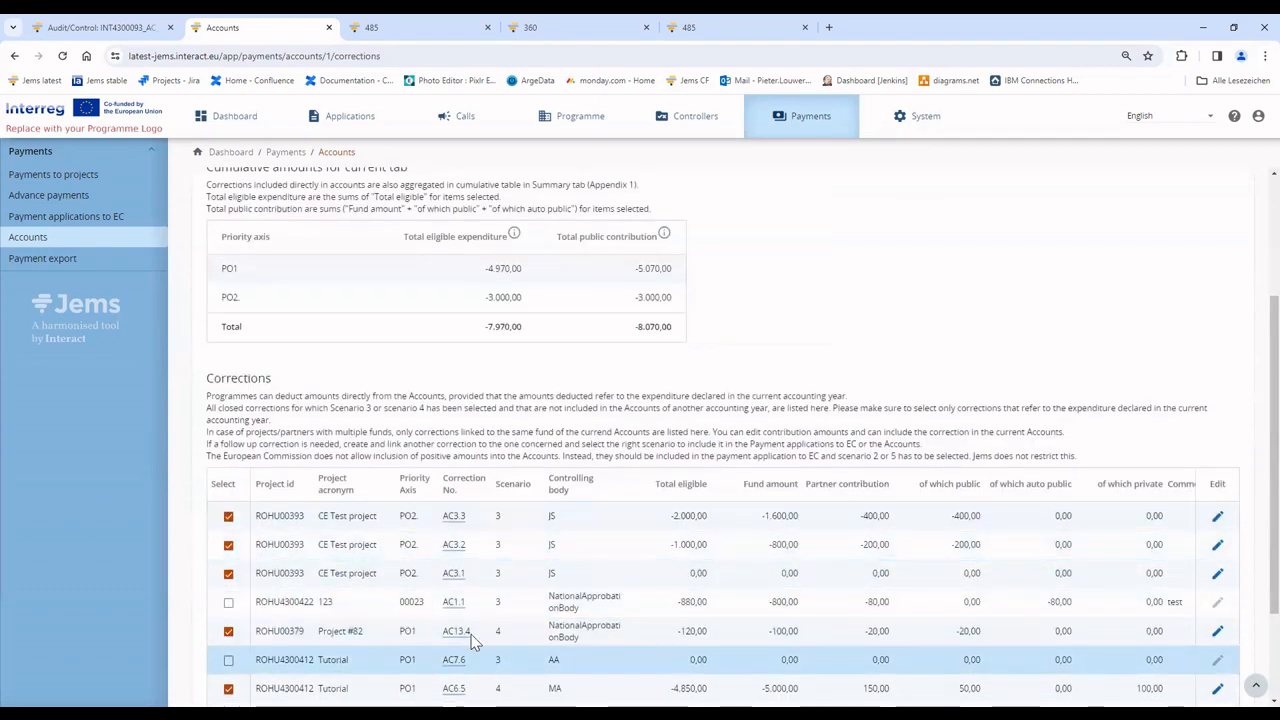
{"action": "scroll", "coordinate": [380, 352], "scroll_direction": "up", "scroll_amount": 2}
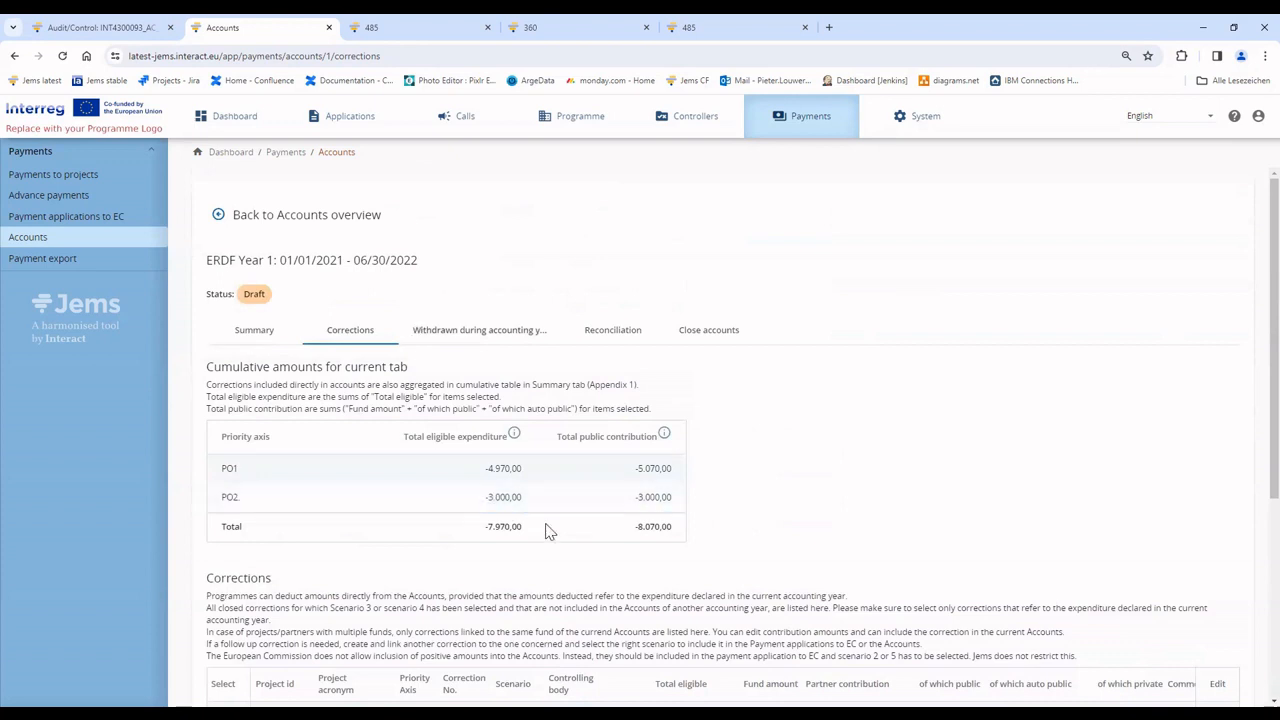
{"action": "scroll", "coordinate": [548, 533], "scroll_direction": "down", "scroll_amount": 1}
{"action": "scroll", "coordinate": [548, 527], "scroll_direction": "down", "scroll_amount": 1}
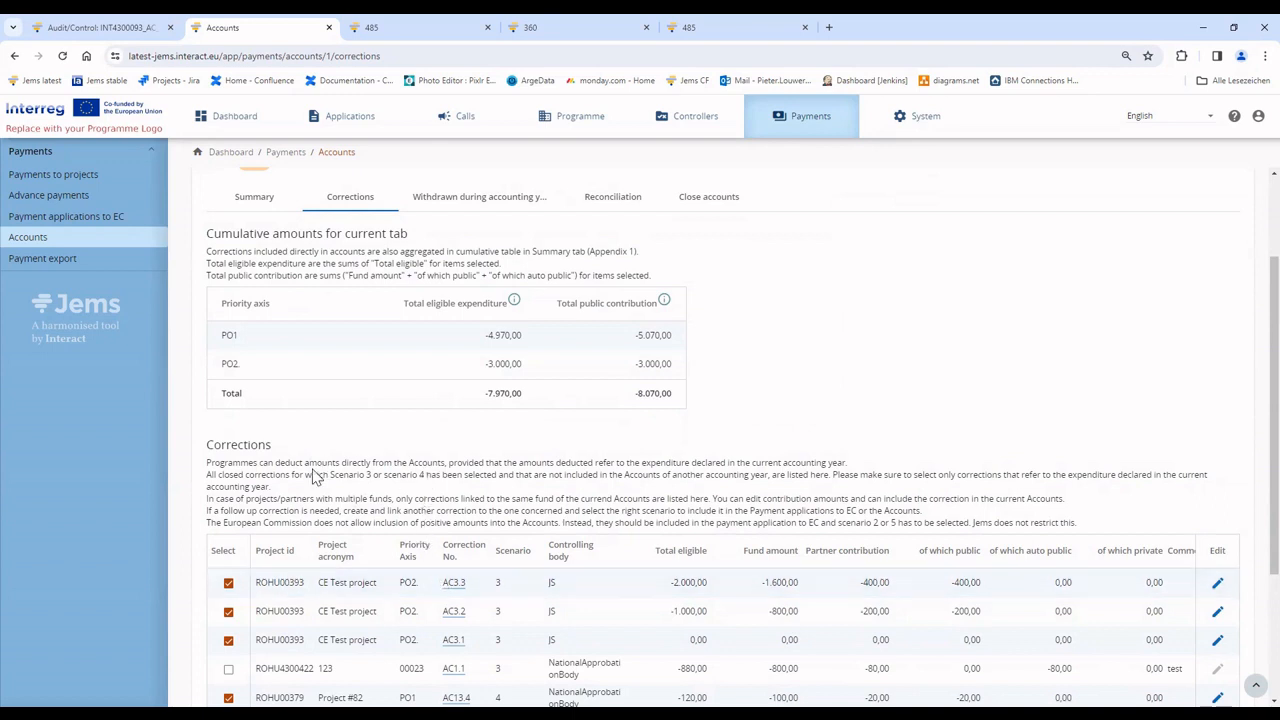
{"action": "left_click_drag", "start_coordinate": [216, 465], "coordinate": [505, 497]}
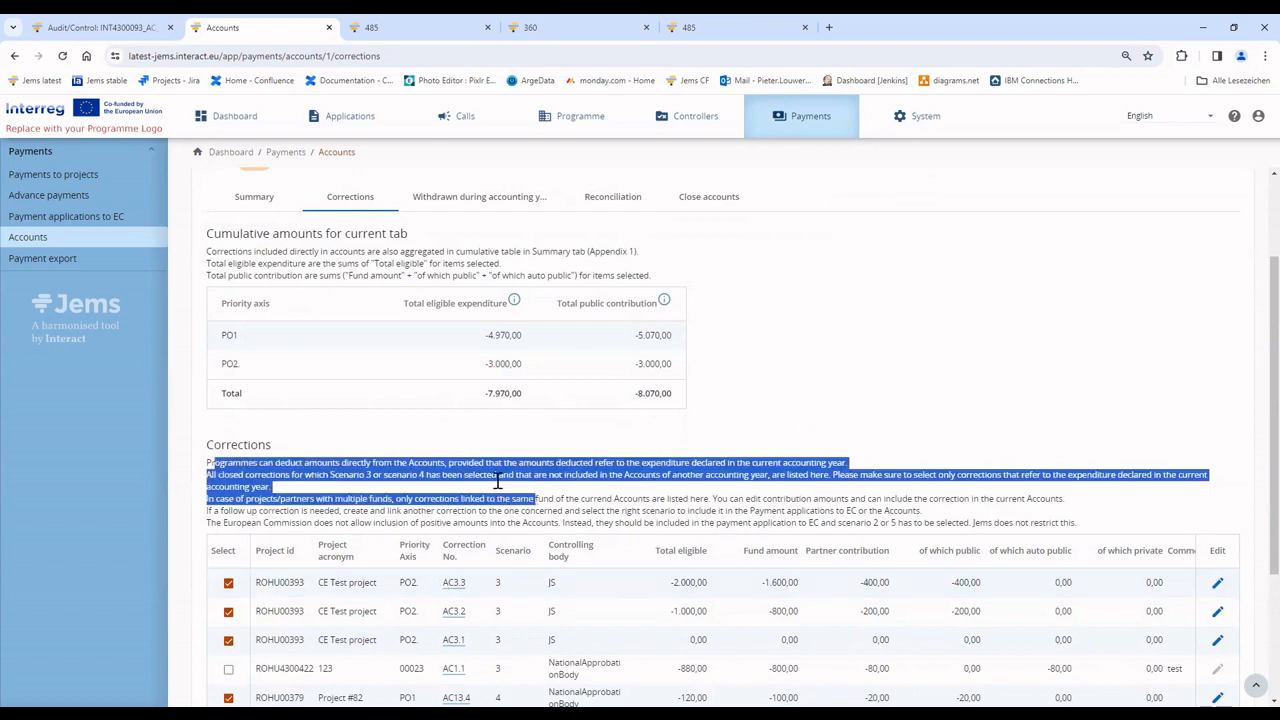
{"action": "left_click", "coordinate": [497, 481]}
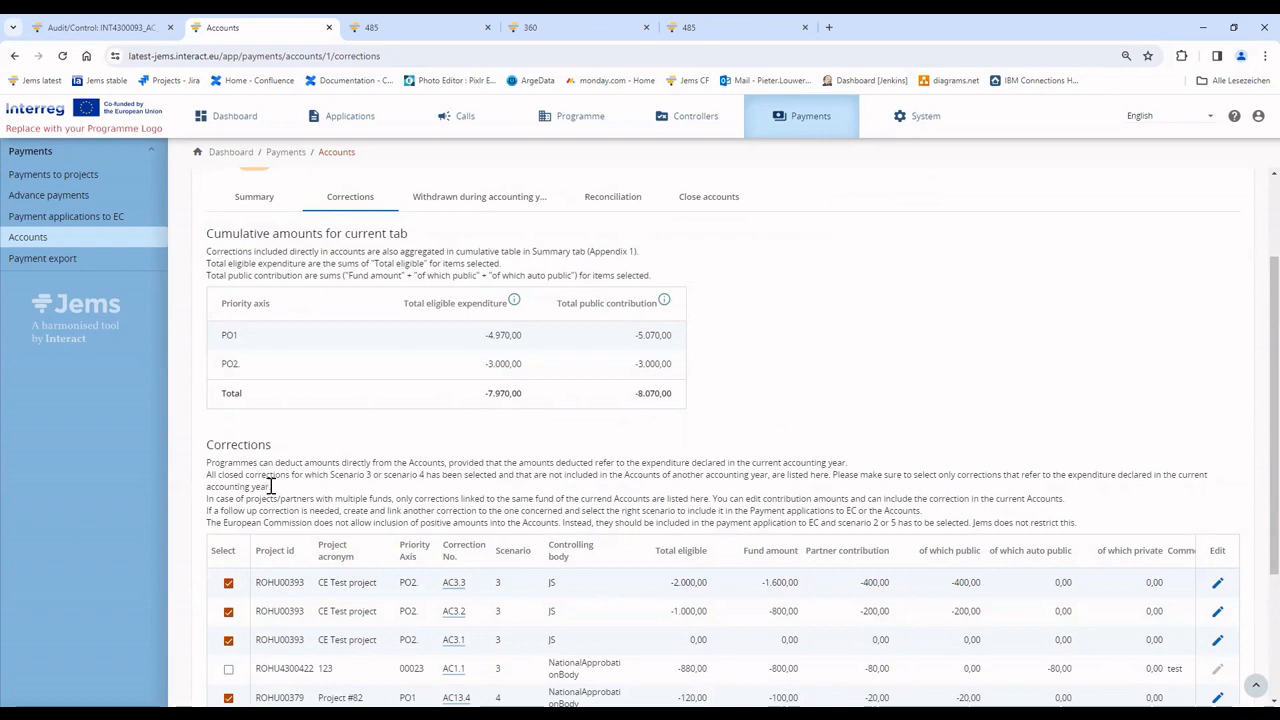
{"action": "scroll", "coordinate": [262, 485], "scroll_direction": "down", "scroll_amount": 1}
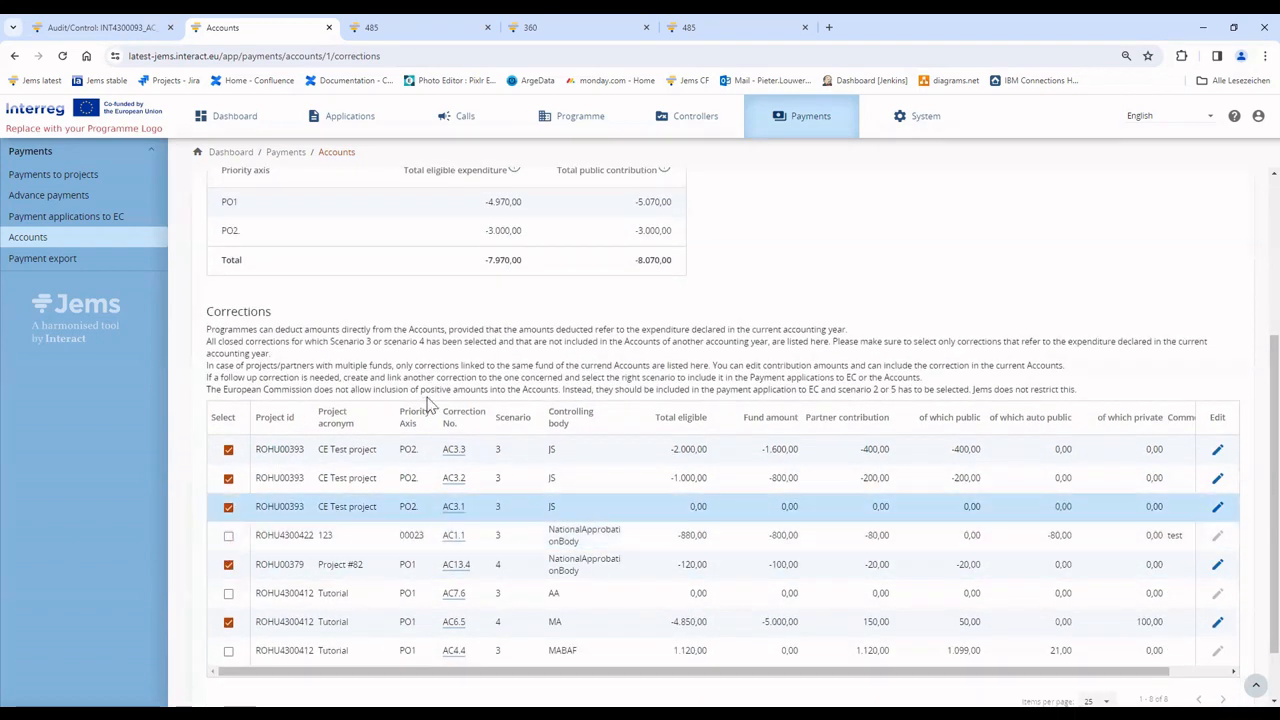
{"action": "scroll", "coordinate": [428, 402], "scroll_direction": "up", "scroll_amount": 2}
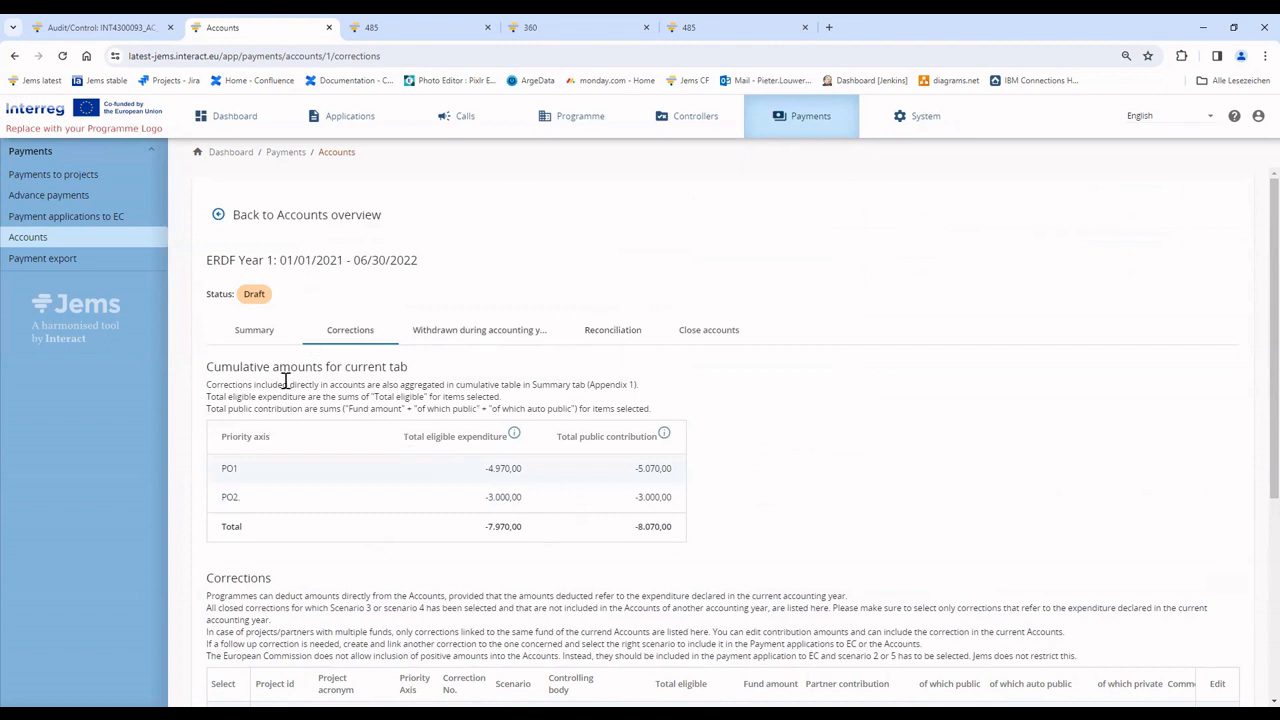
Return to the account's summary and check the Appendix 1 amounts entered in the accounting system
{"action": "left_click", "coordinate": [254, 331]}
{"action": "scroll", "coordinate": [423, 577], "scroll_direction": "down", "scroll_amount": 4}
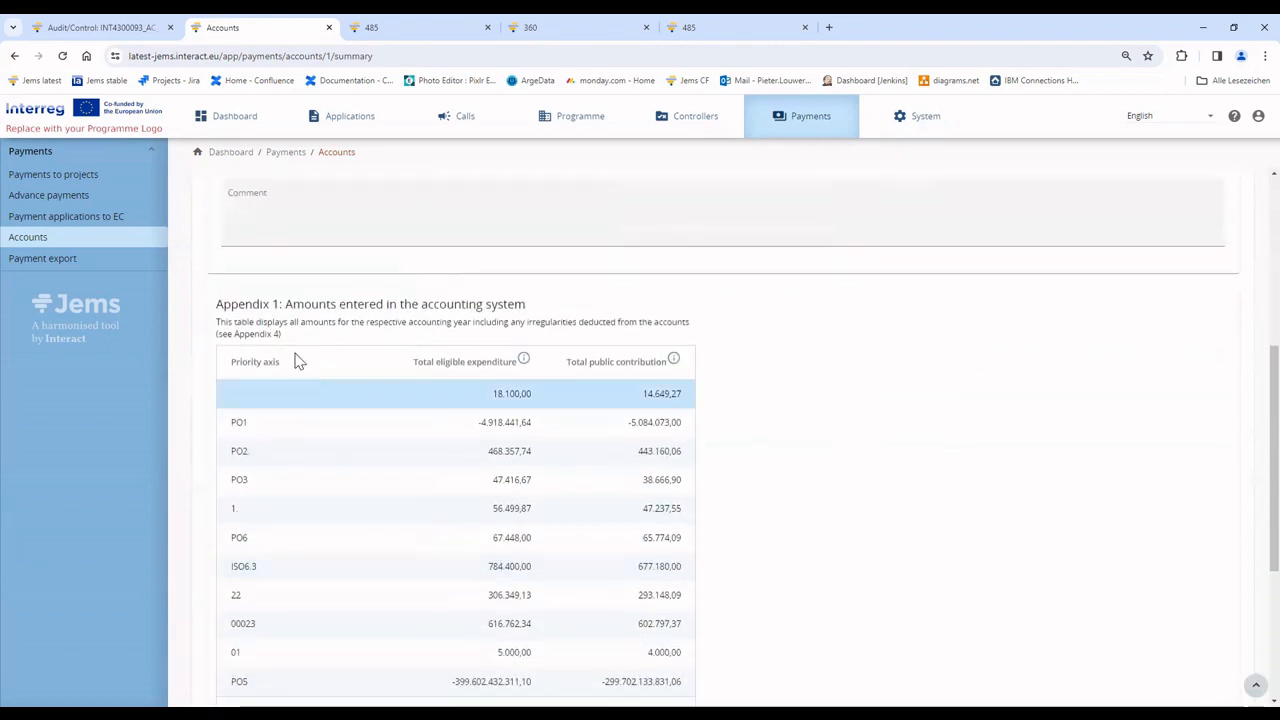
{"action": "scroll", "coordinate": [360, 354], "scroll_direction": "up", "scroll_amount": 4}
Reopen the account's reconciliation and read the Appendix 4 explanation of how correction types G1 to G4 are reported
{"action": "left_click", "coordinate": [474, 264]}
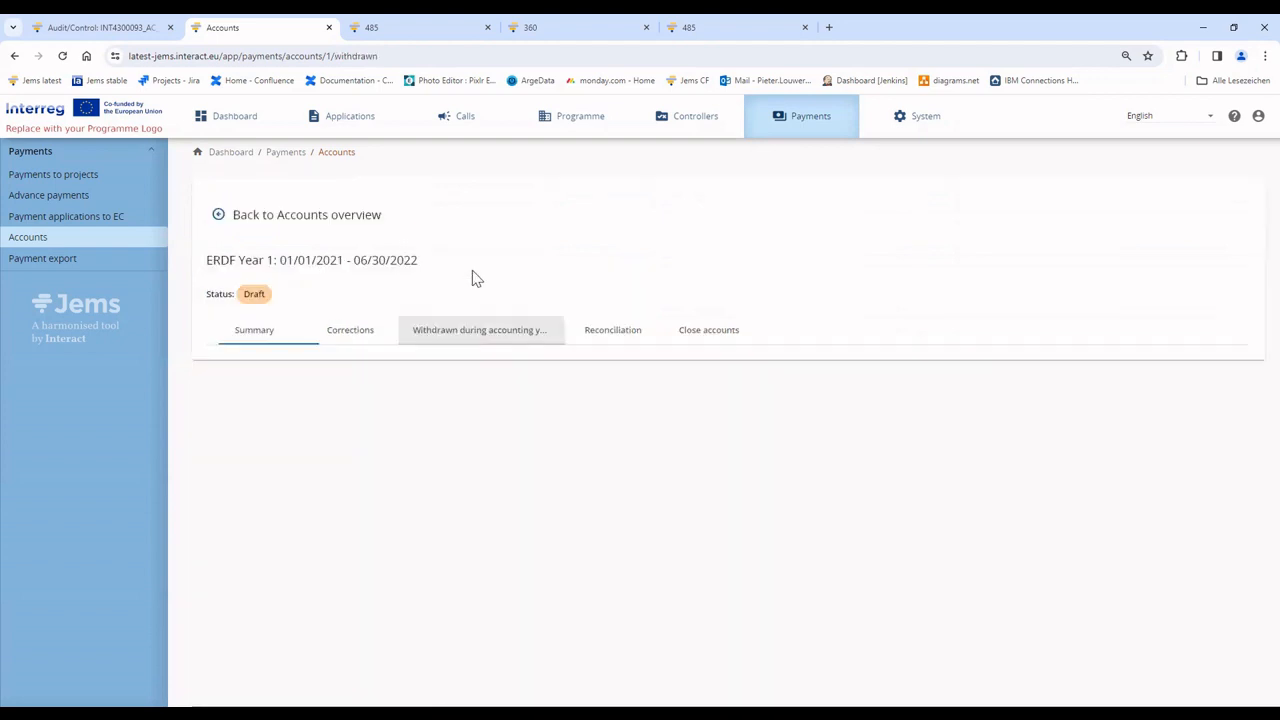
{"action": "left_click", "coordinate": [610, 330]}
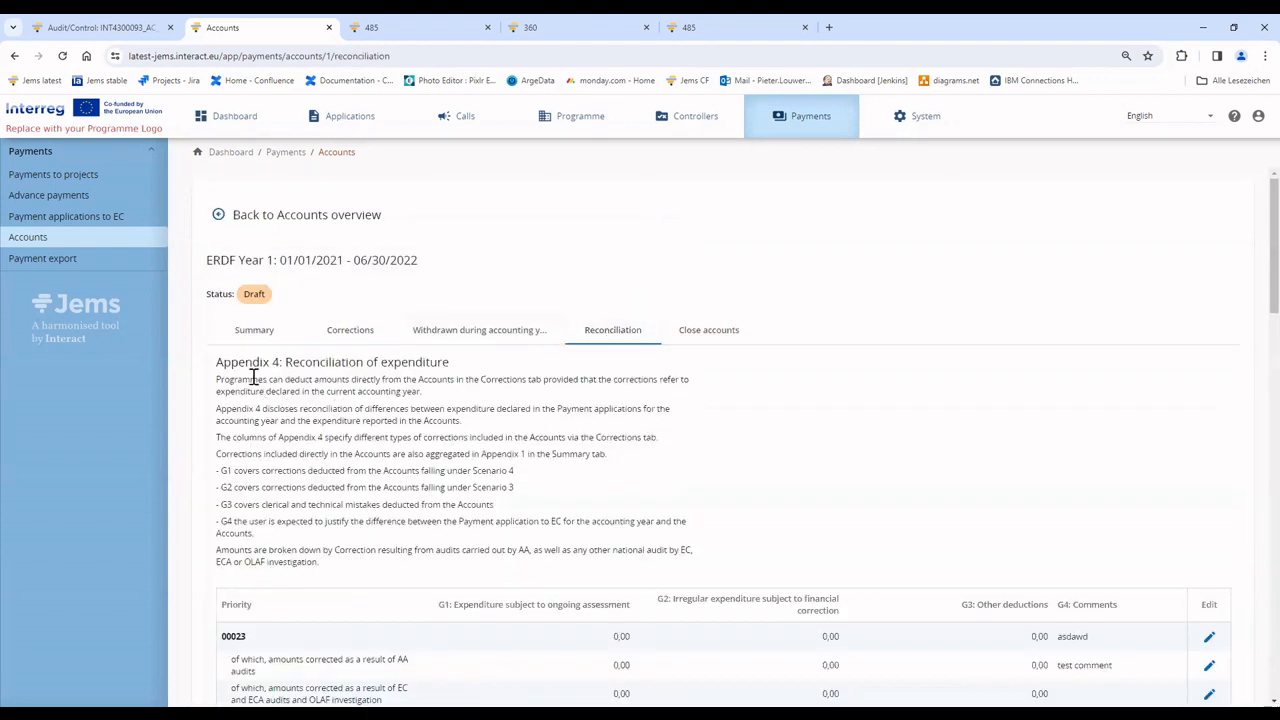
{"action": "left_click_drag", "start_coordinate": [229, 362], "coordinate": [540, 523]}
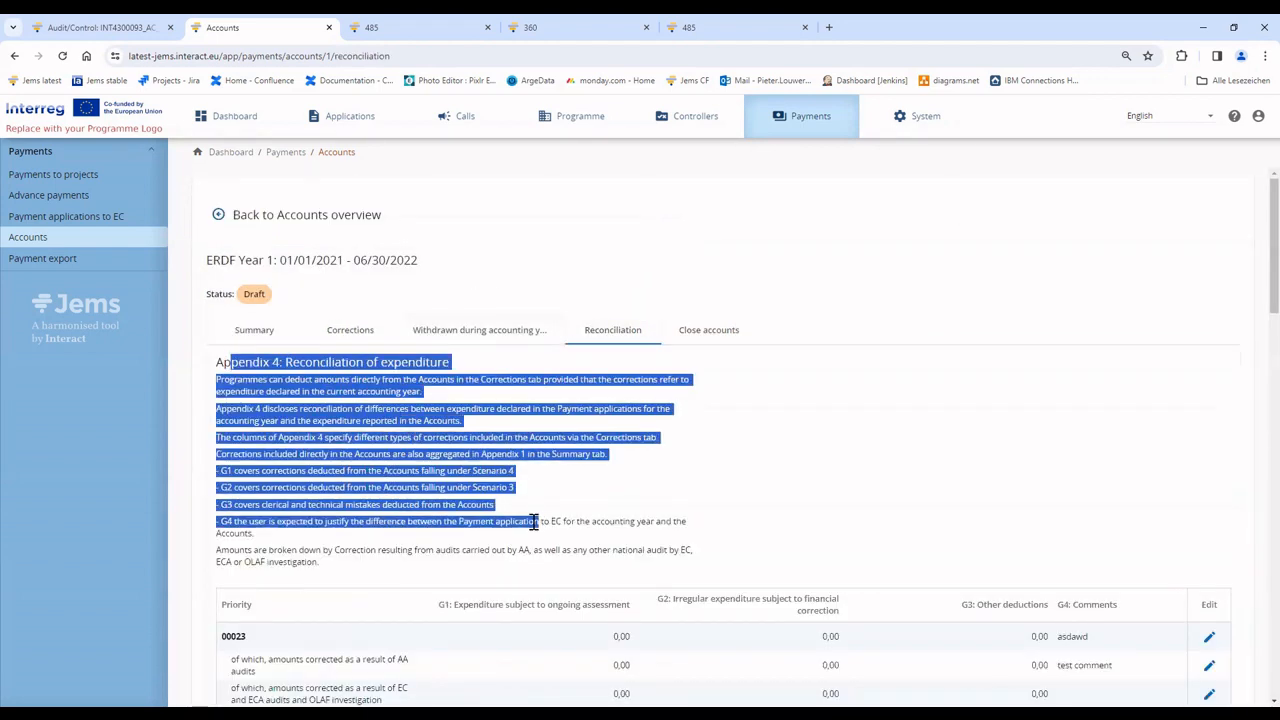
{"action": "left_click", "coordinate": [532, 492]}
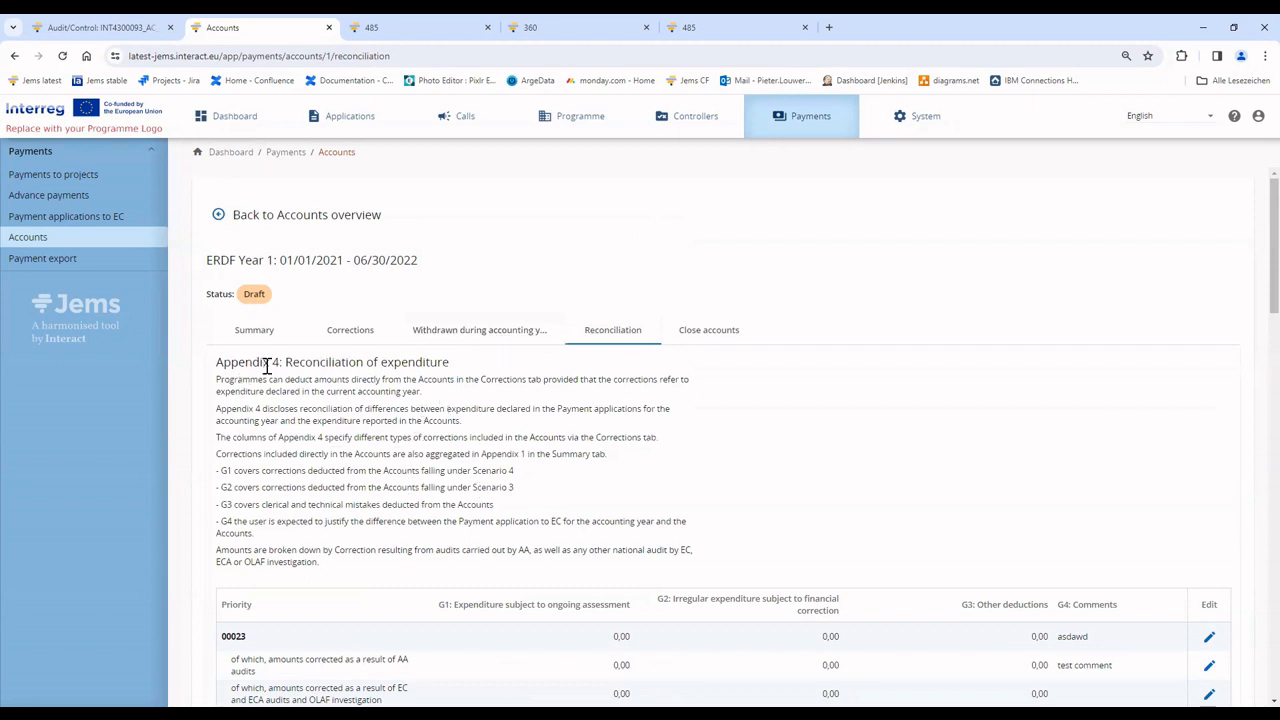
{"action": "left_click_drag", "start_coordinate": [271, 363], "coordinate": [458, 369]}
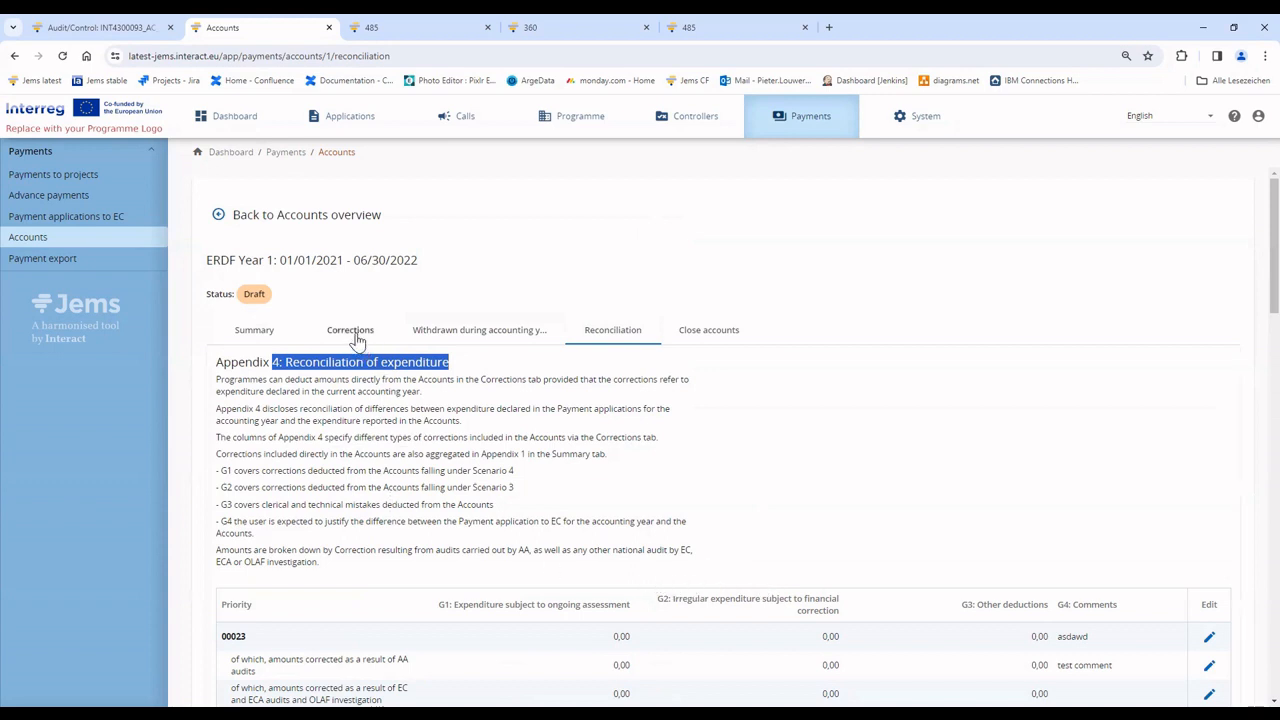
{"action": "left_click", "coordinate": [519, 516]}
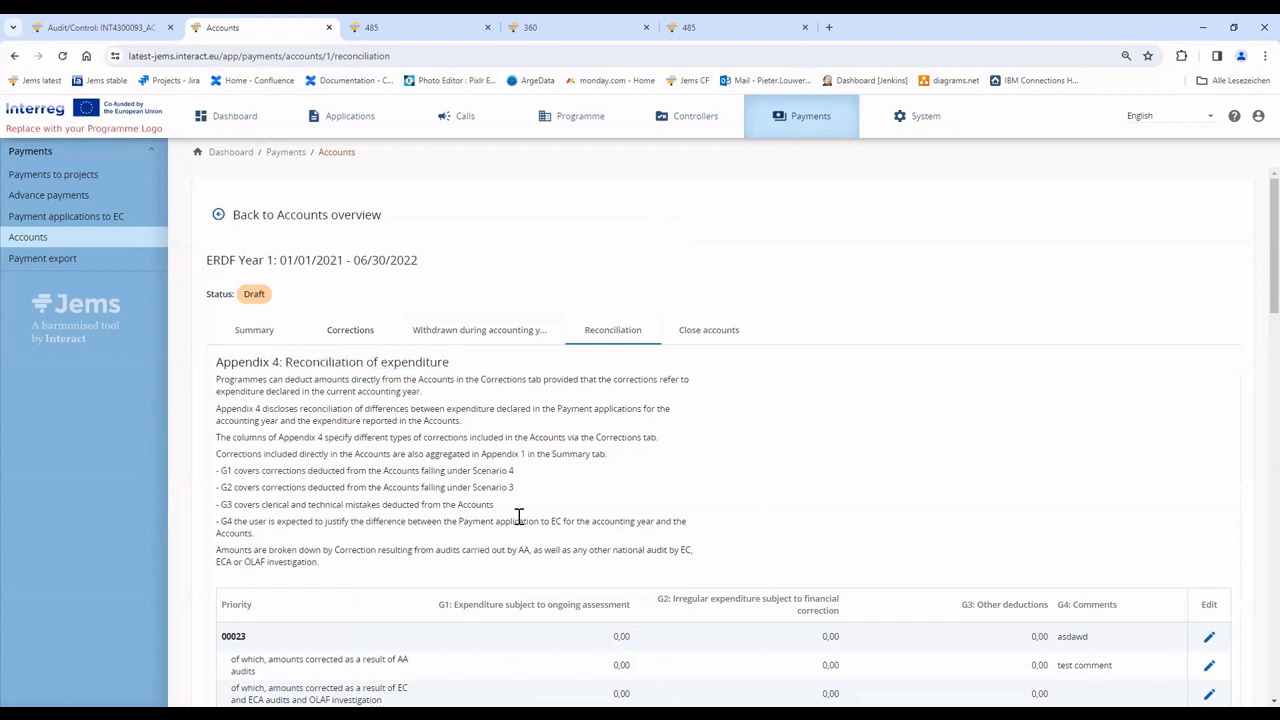
Read the Appendix 4 explanation of G1 under Scenario 4 and skim the reconciliation table per priority
{"action": "scroll", "coordinate": [730, 590], "scroll_direction": "down", "scroll_amount": 2}
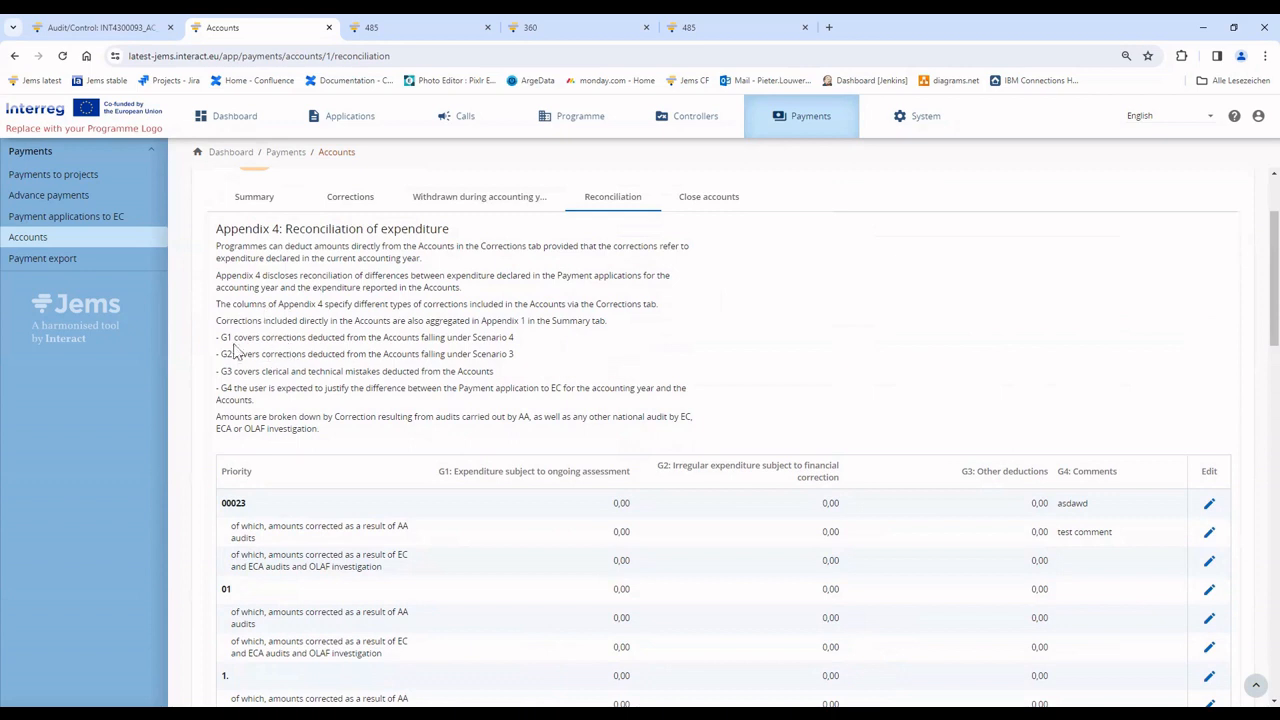
{"action": "left_click_drag", "start_coordinate": [468, 337], "coordinate": [530, 349]}
{"action": "left_click_drag", "start_coordinate": [216, 337], "coordinate": [402, 340]}
{"action": "scroll", "coordinate": [520, 455], "scroll_direction": "down", "scroll_amount": 1}
{"action": "scroll", "coordinate": [600, 572], "scroll_direction": "down", "scroll_amount": 5}
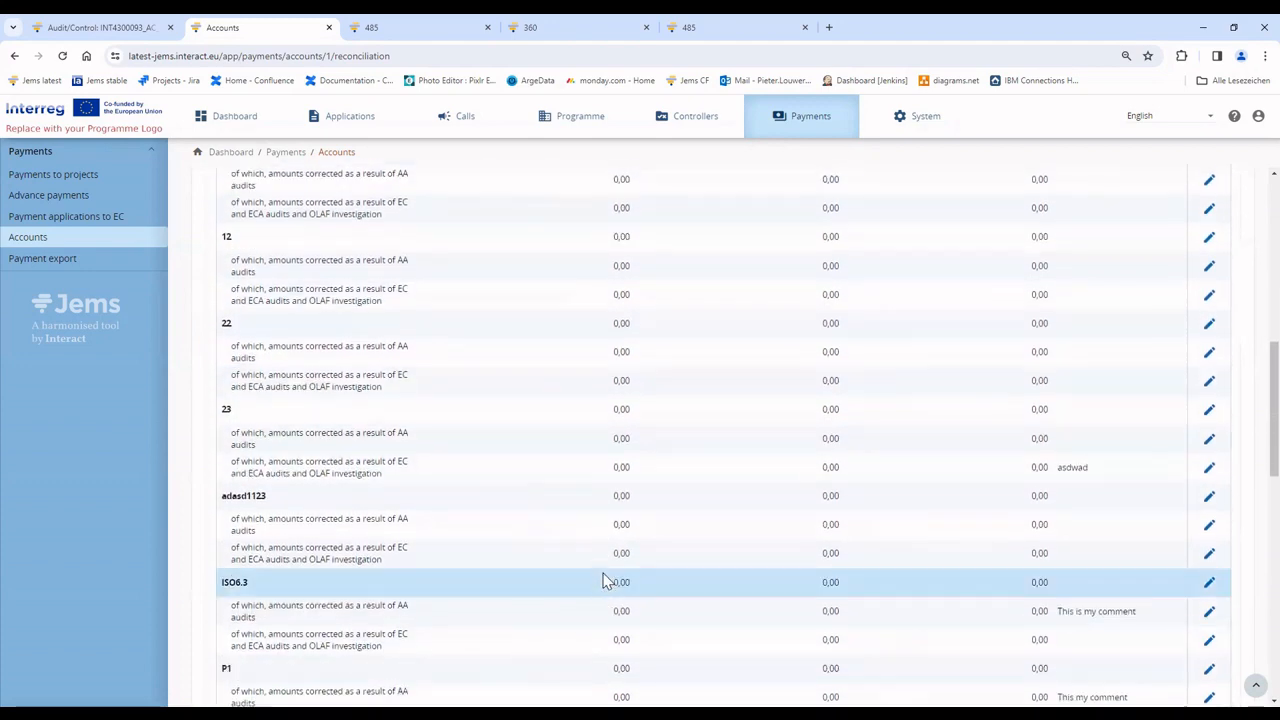
{"action": "scroll", "coordinate": [600, 574], "scroll_direction": "down", "scroll_amount": 1}
{"action": "scroll", "coordinate": [456, 528], "scroll_direction": "up", "scroll_amount": 1}
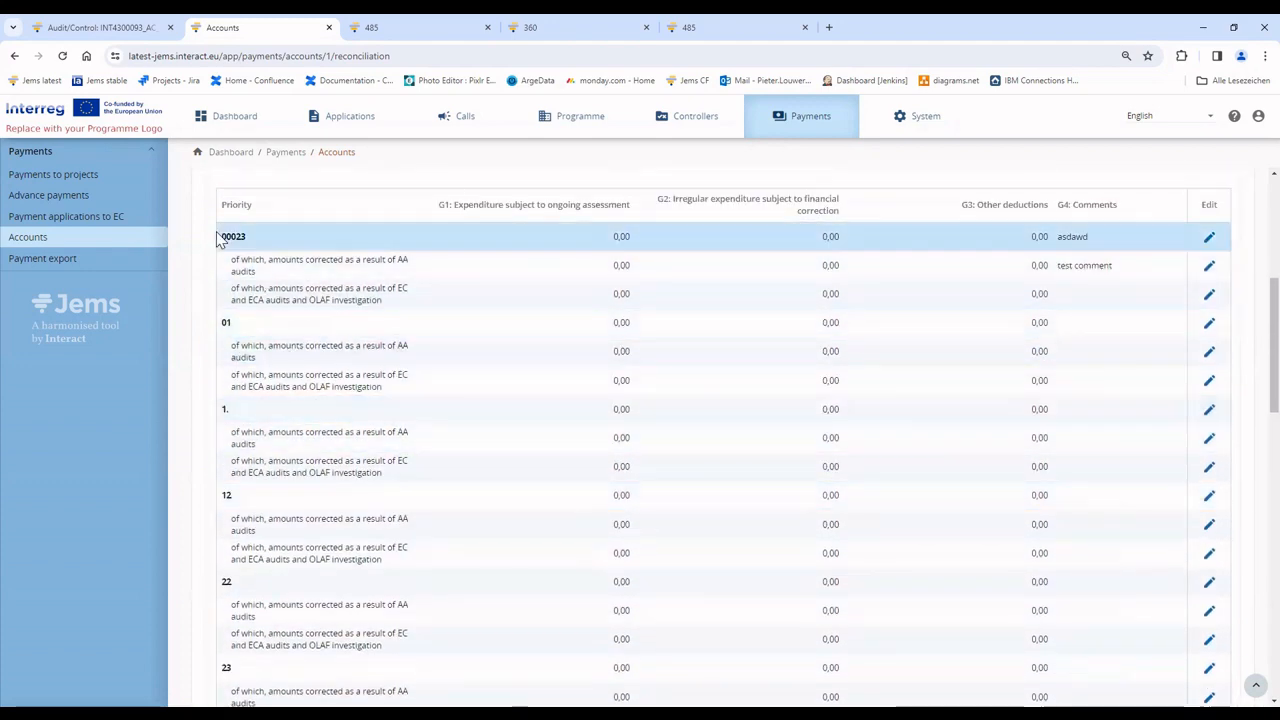
Examine priority 00023 in the reconciliation table, including its breakdown into AA audits and EC, ECA and OLAF corrections under G1
{"action": "left_click_drag", "start_coordinate": [217, 240], "coordinate": [284, 240]}
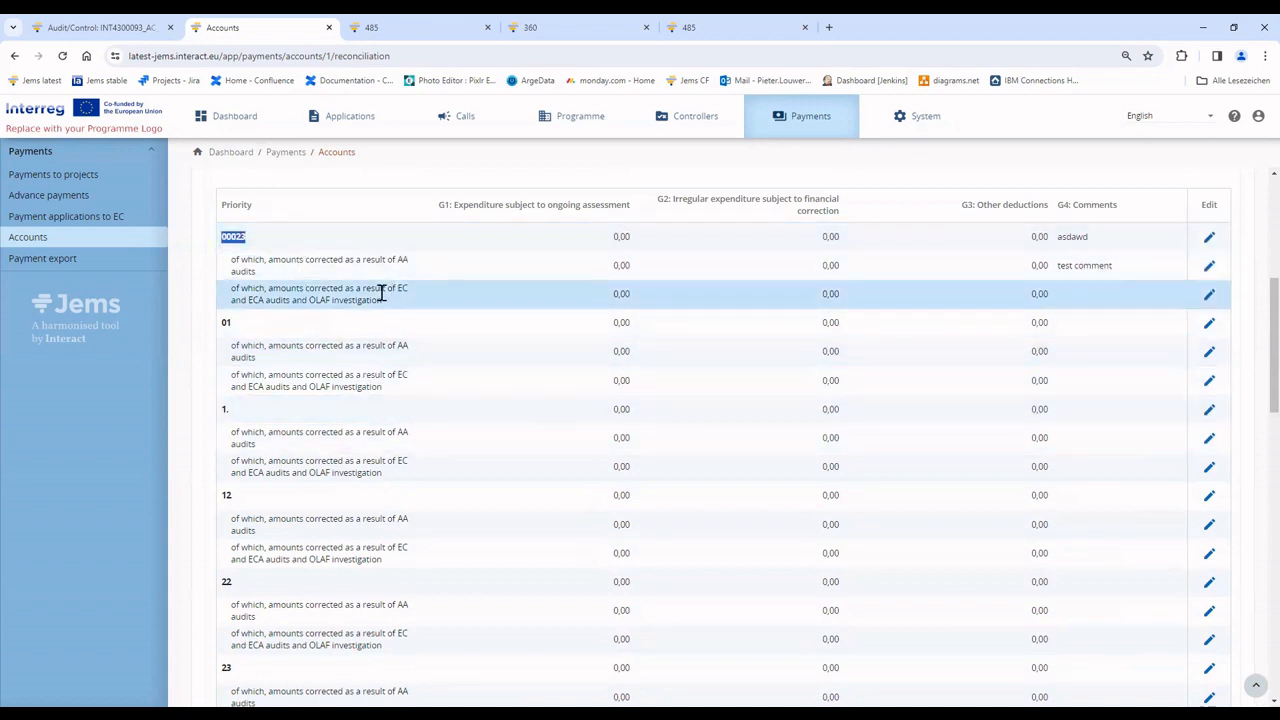
{"action": "left_click", "coordinate": [230, 263]}
{"action": "left_click_drag", "start_coordinate": [227, 263], "coordinate": [369, 254]}
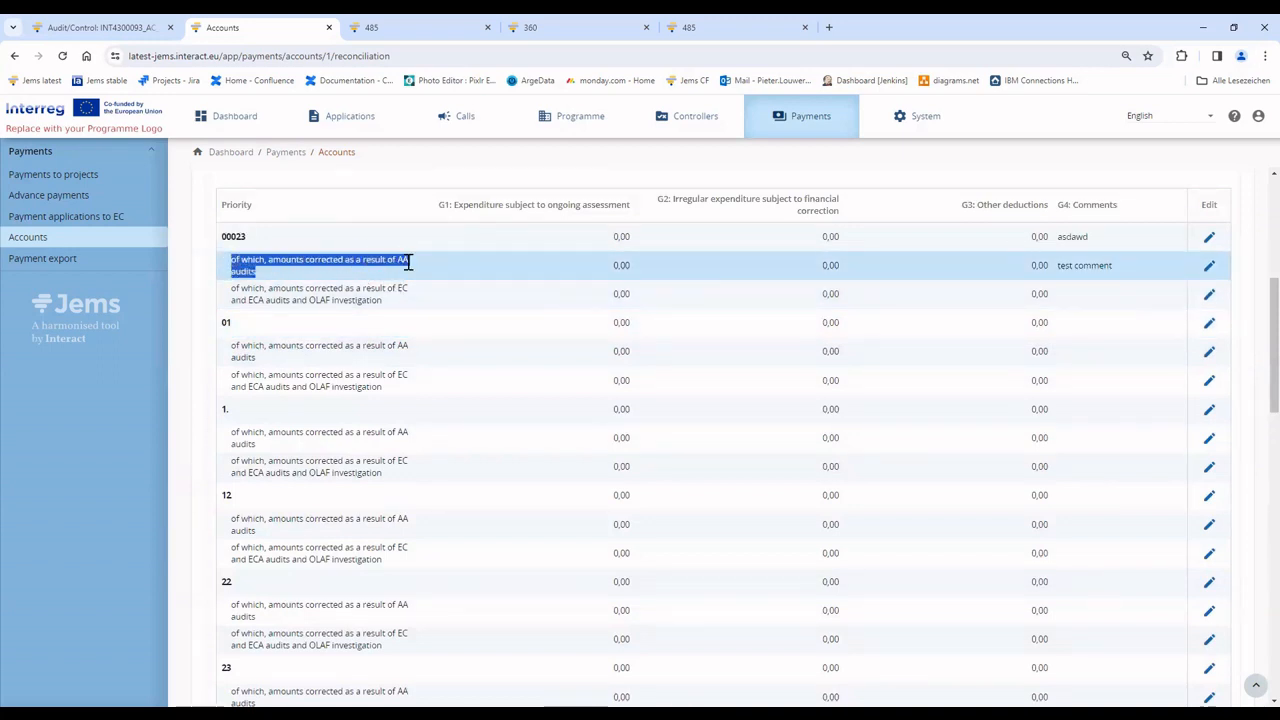
{"action": "left_click", "coordinate": [397, 258]}
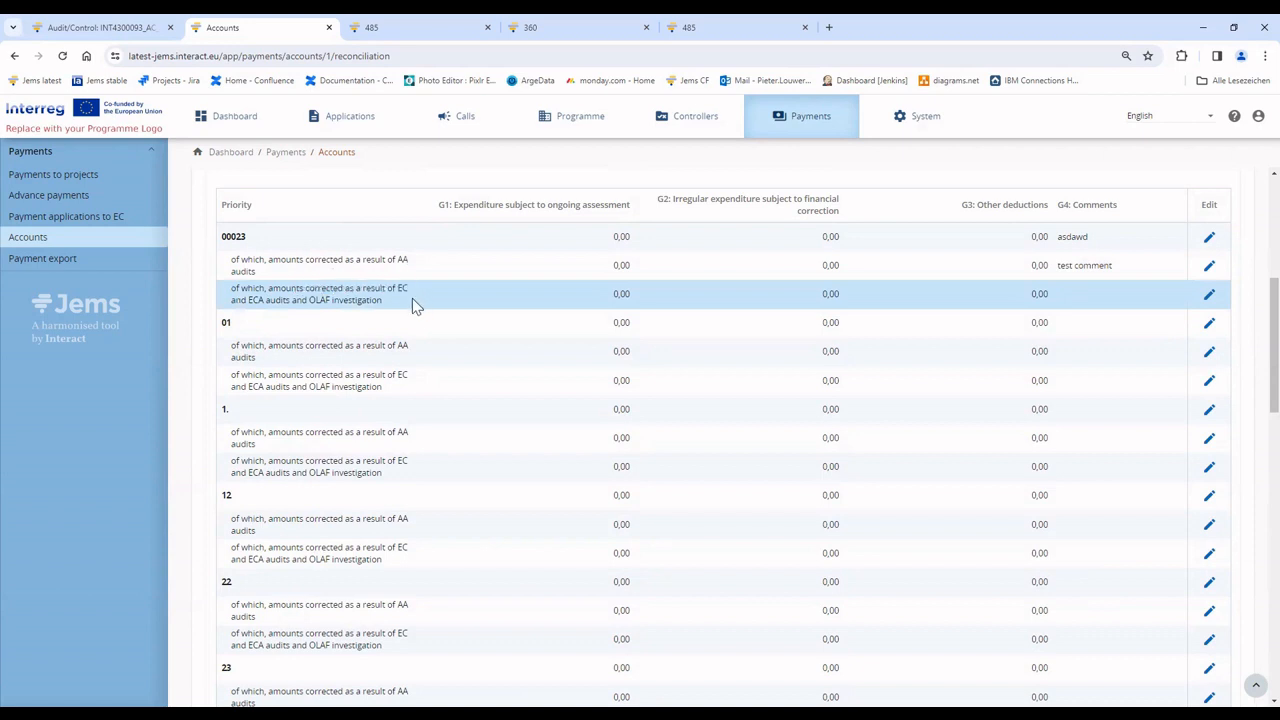
{"action": "left_click_drag", "start_coordinate": [396, 258], "coordinate": [418, 266]}
{"action": "triple_click", "coordinate": [369, 301]}
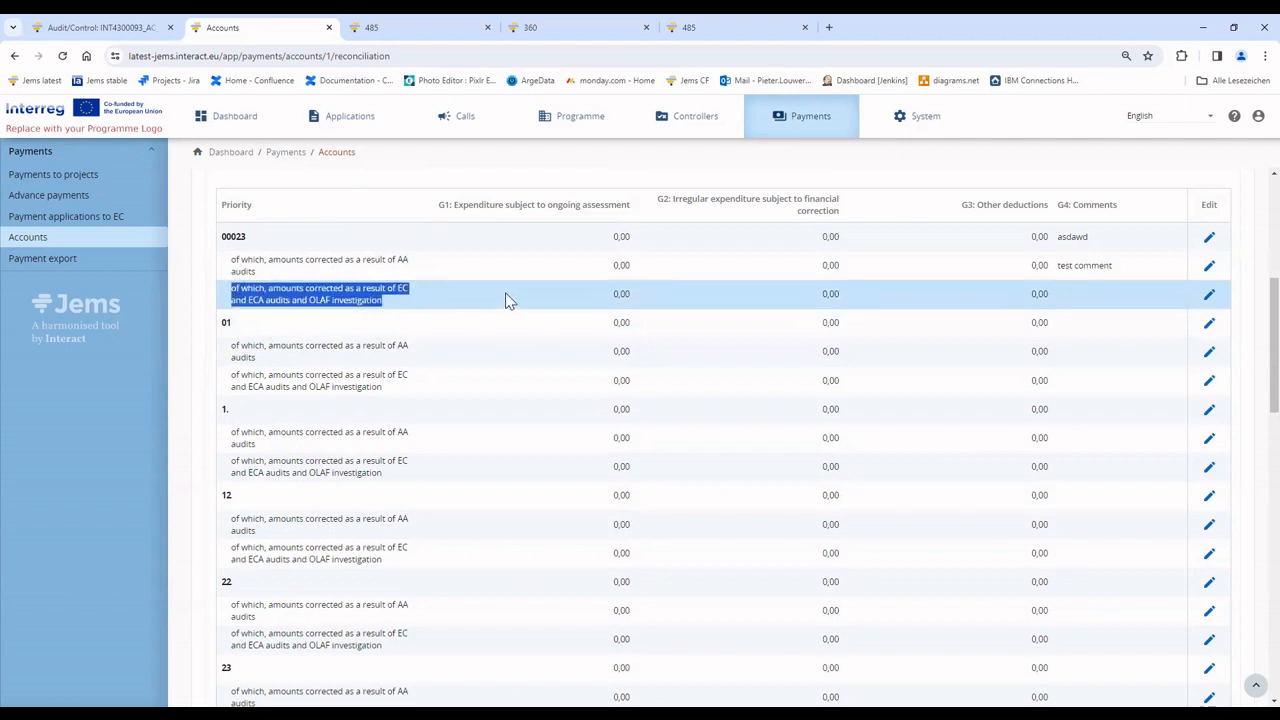
{"action": "left_click", "coordinate": [606, 308]}
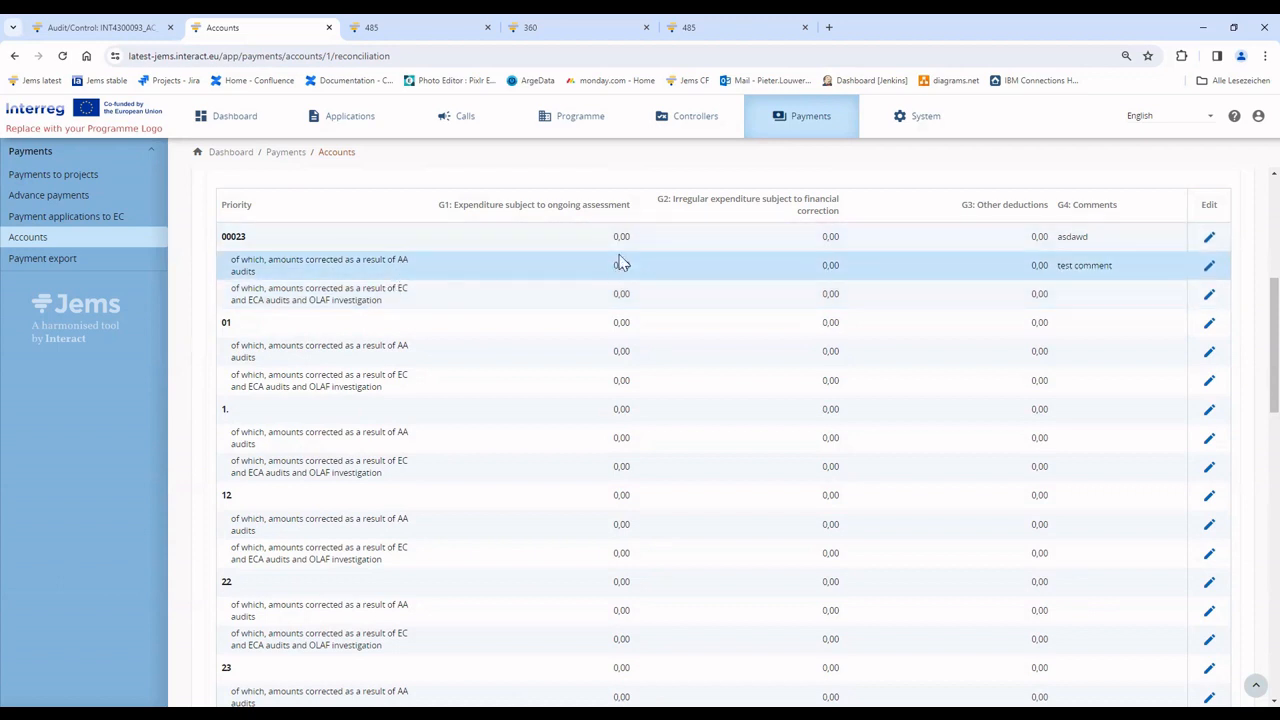
{"action": "double_click", "coordinate": [234, 236]}
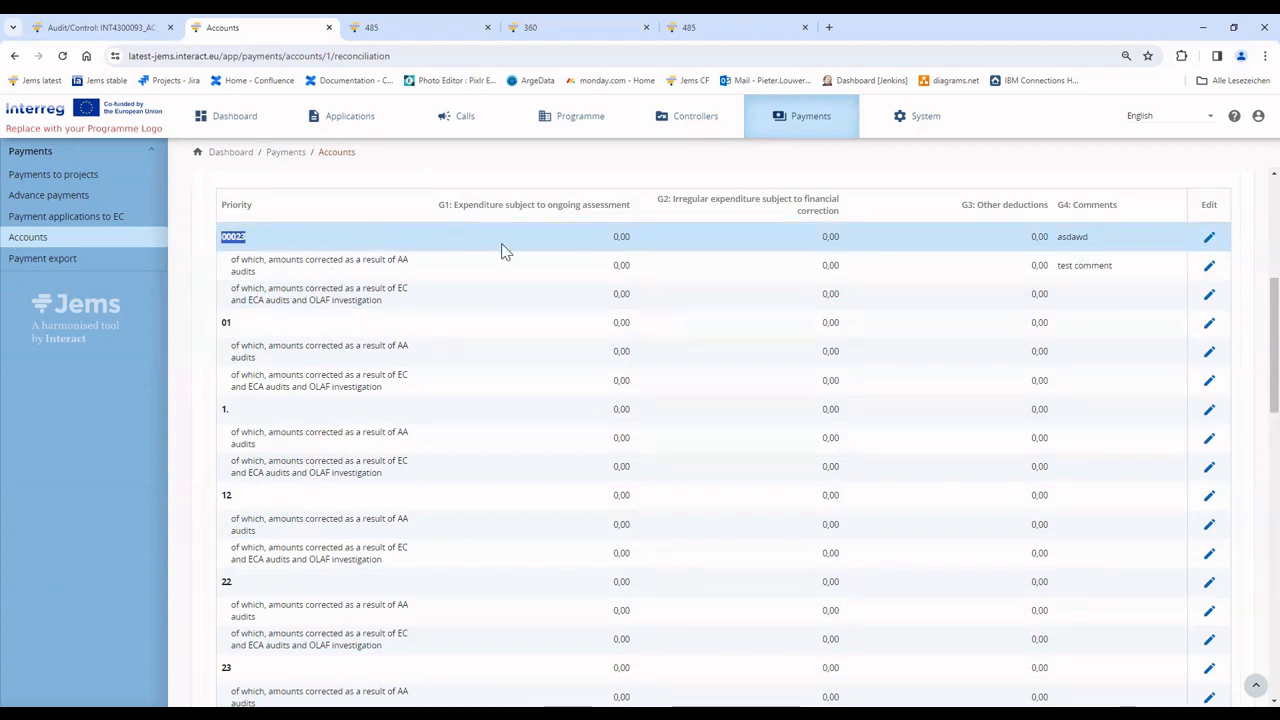
{"action": "left_click_drag", "start_coordinate": [387, 259], "coordinate": [416, 258]}
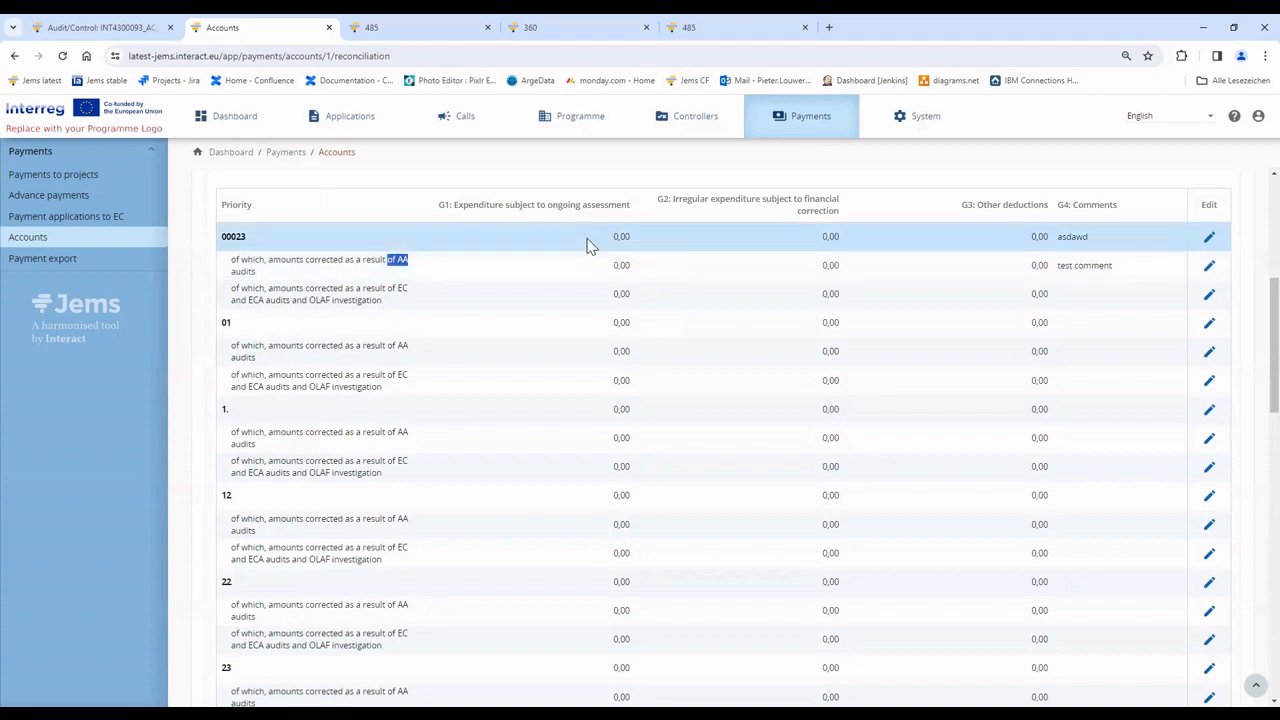
{"action": "left_click_drag", "start_coordinate": [611, 240], "coordinate": [640, 272]}
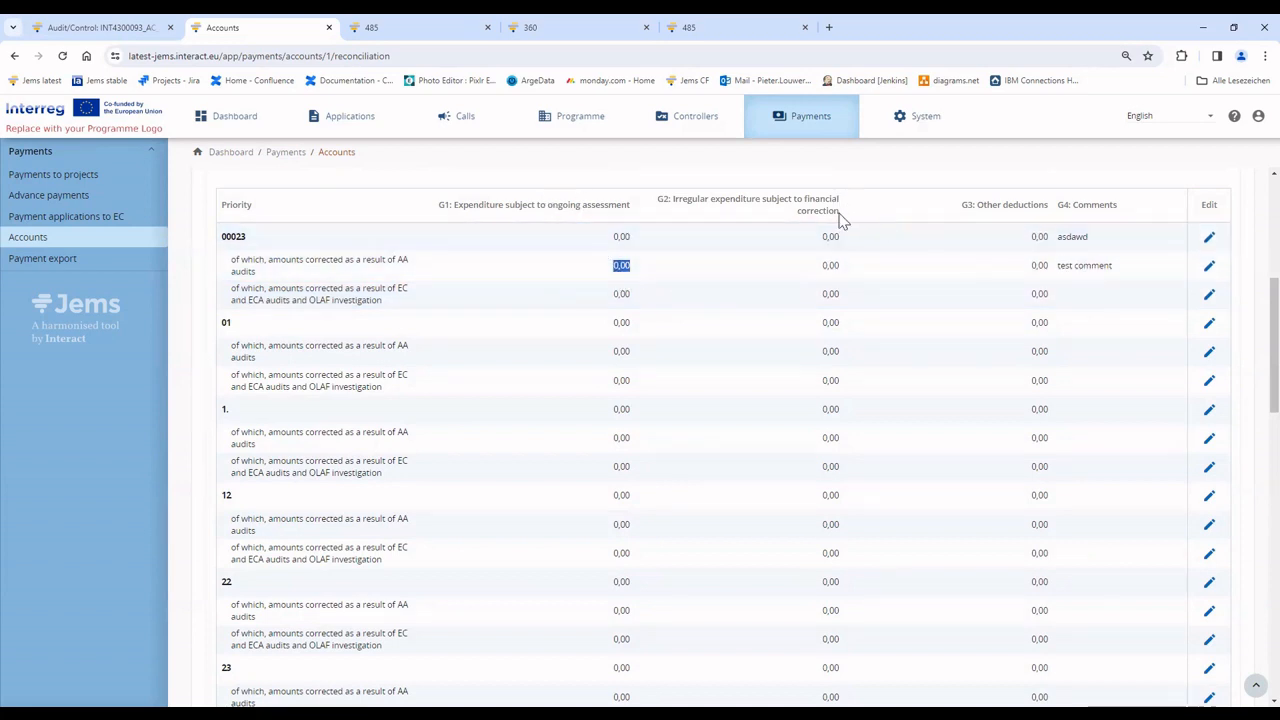
Compare the G2 irregular expenditure column with the Appendix 4 explanation and check what G3 covers
{"action": "scroll", "coordinate": [838, 240], "scroll_direction": "up", "scroll_amount": 2}
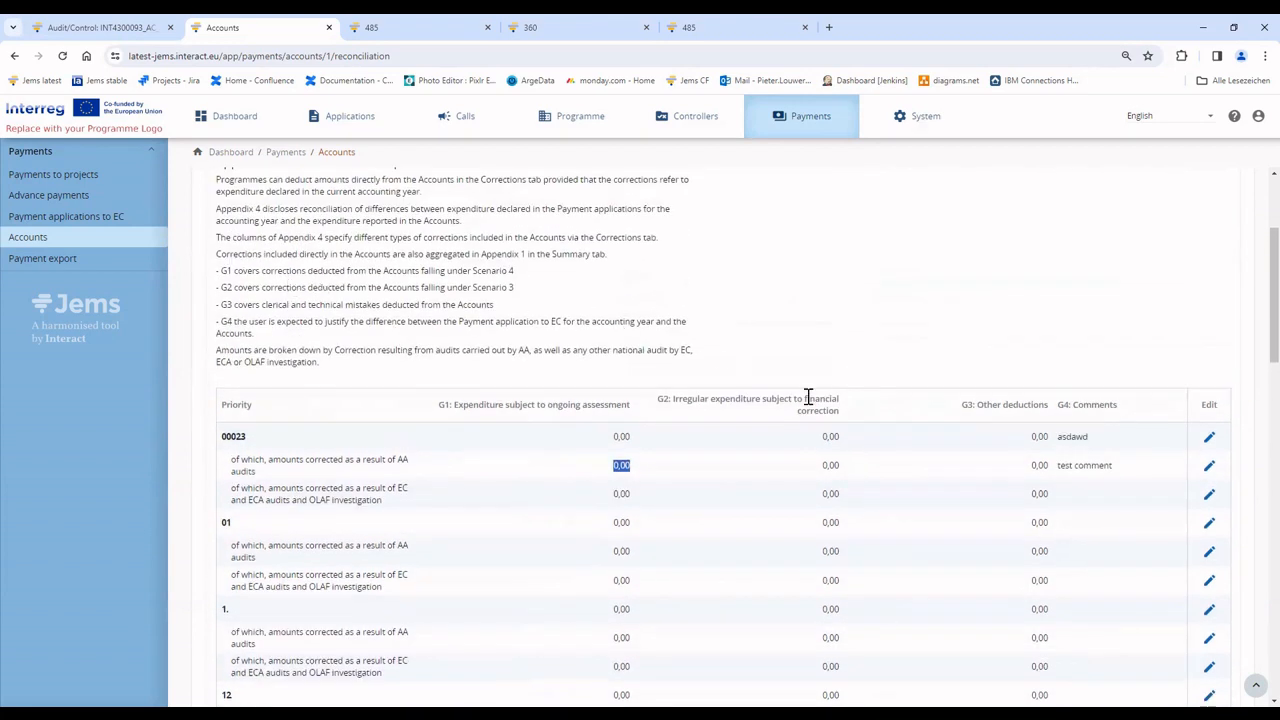
{"action": "left_click_drag", "start_coordinate": [650, 400], "coordinate": [843, 423]}
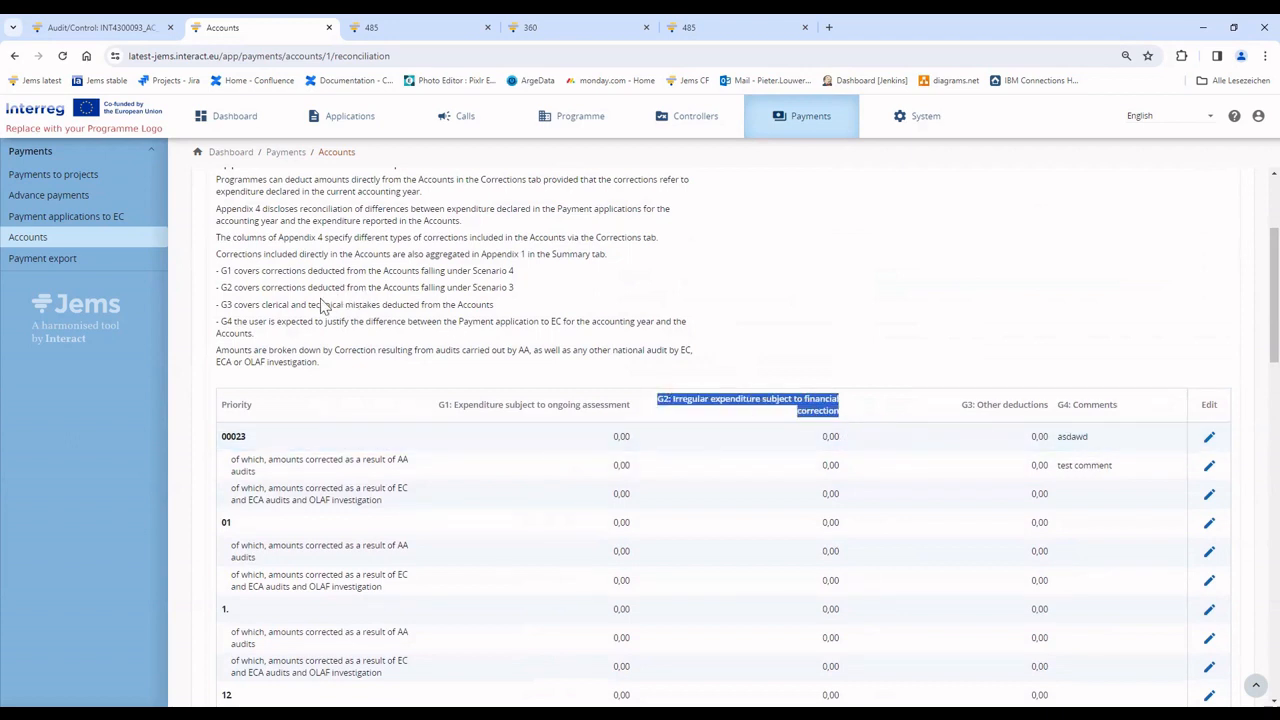
{"action": "left_click_drag", "start_coordinate": [261, 304], "coordinate": [444, 300]}
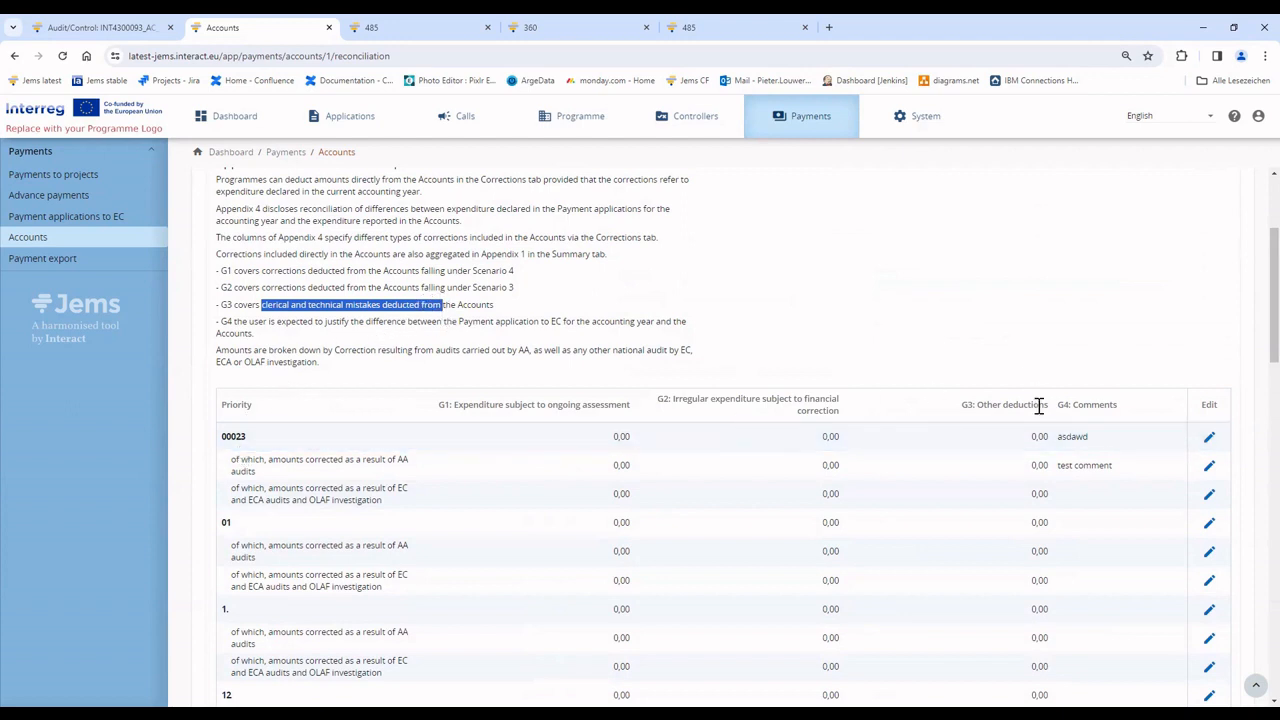
Check the G3 amount of priority 00023, then open its G4 comment for editing and discard the edit
{"action": "double_click", "coordinate": [1040, 436]}
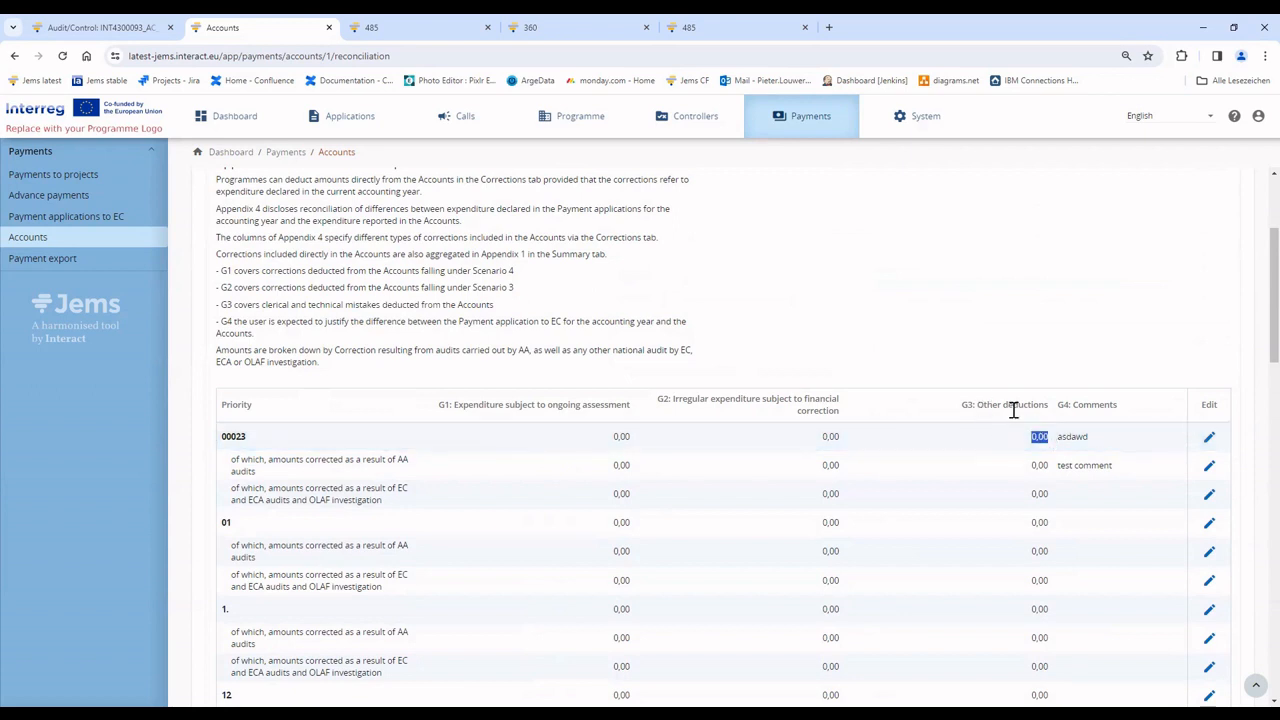
{"action": "left_click", "coordinate": [1209, 437]}
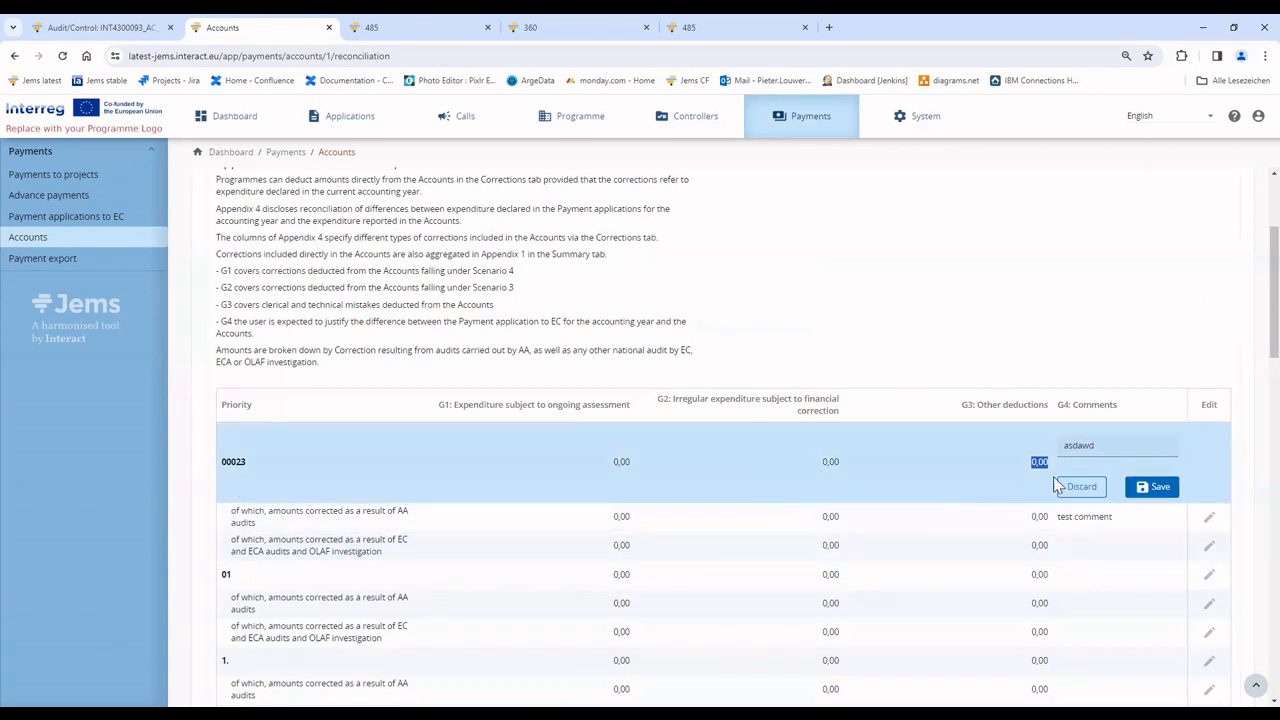
{"action": "left_click", "coordinate": [1090, 486]}
Look through the remaining priorities in the reconciliation table, including the G1 to G4 entries of PO1 and PO2
{"action": "scroll", "coordinate": [1084, 485], "scroll_direction": "down", "scroll_amount": 1}
{"action": "scroll", "coordinate": [1084, 485], "scroll_direction": "down", "scroll_amount": 6}
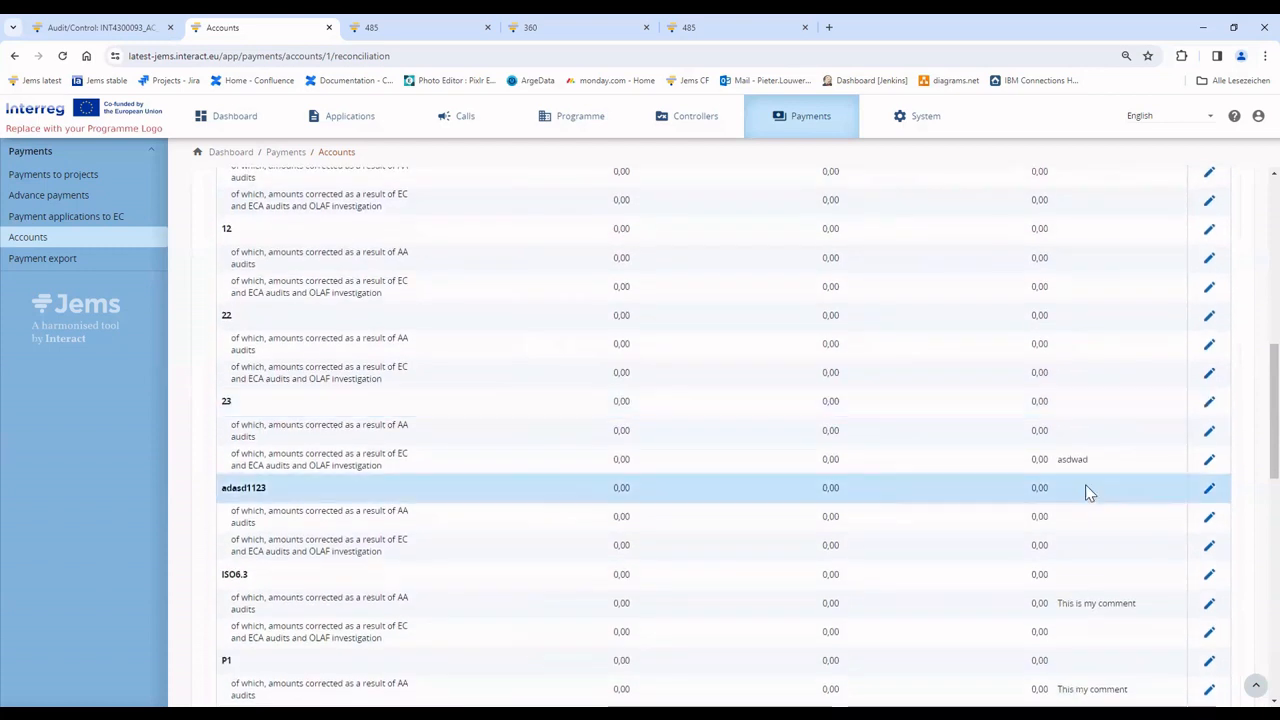
{"action": "scroll", "coordinate": [1085, 492], "scroll_direction": "down", "scroll_amount": 1}
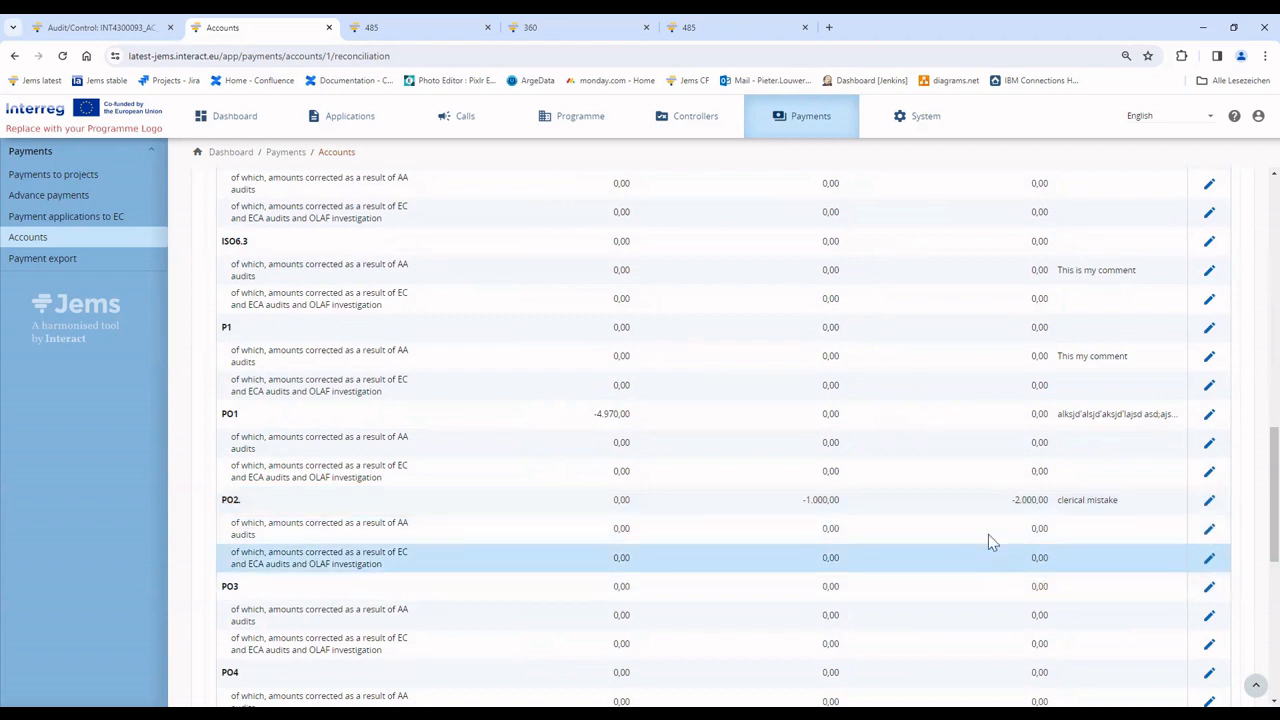
{"action": "scroll", "coordinate": [1000, 535], "scroll_direction": "down", "scroll_amount": 5}
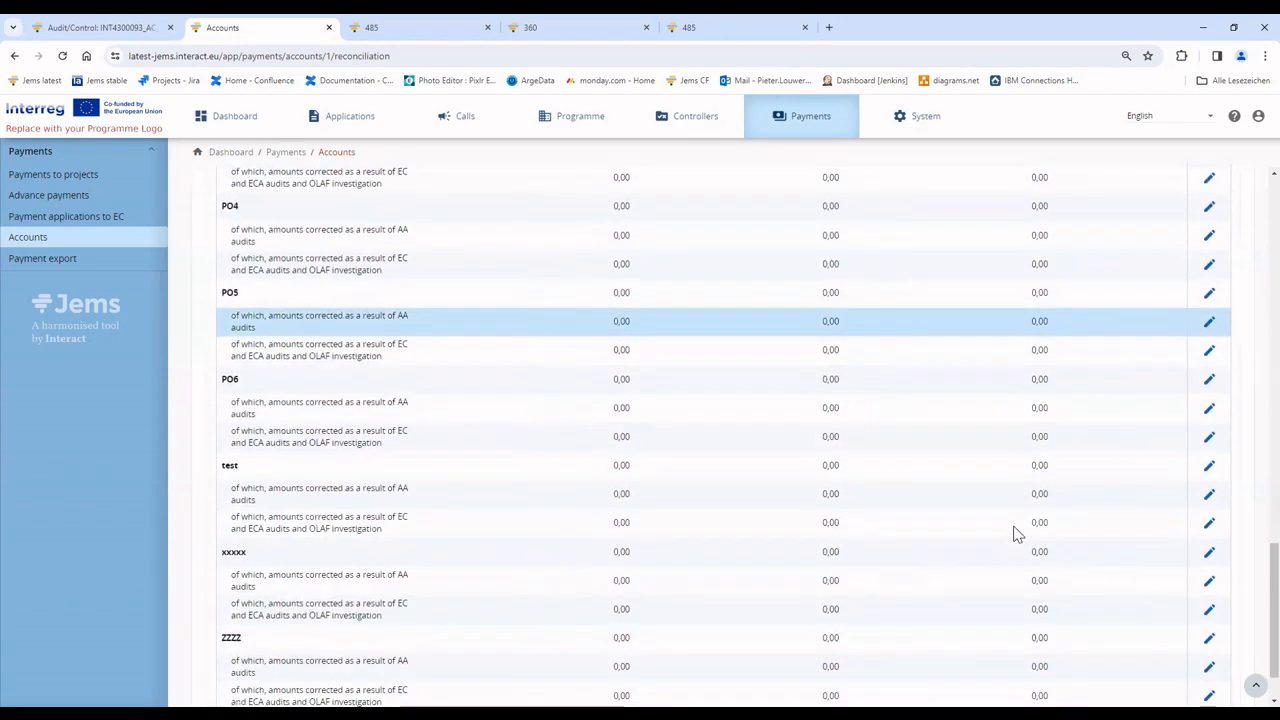
{"action": "scroll", "coordinate": [900, 300], "scroll_direction": "up", "scroll_amount": 5}
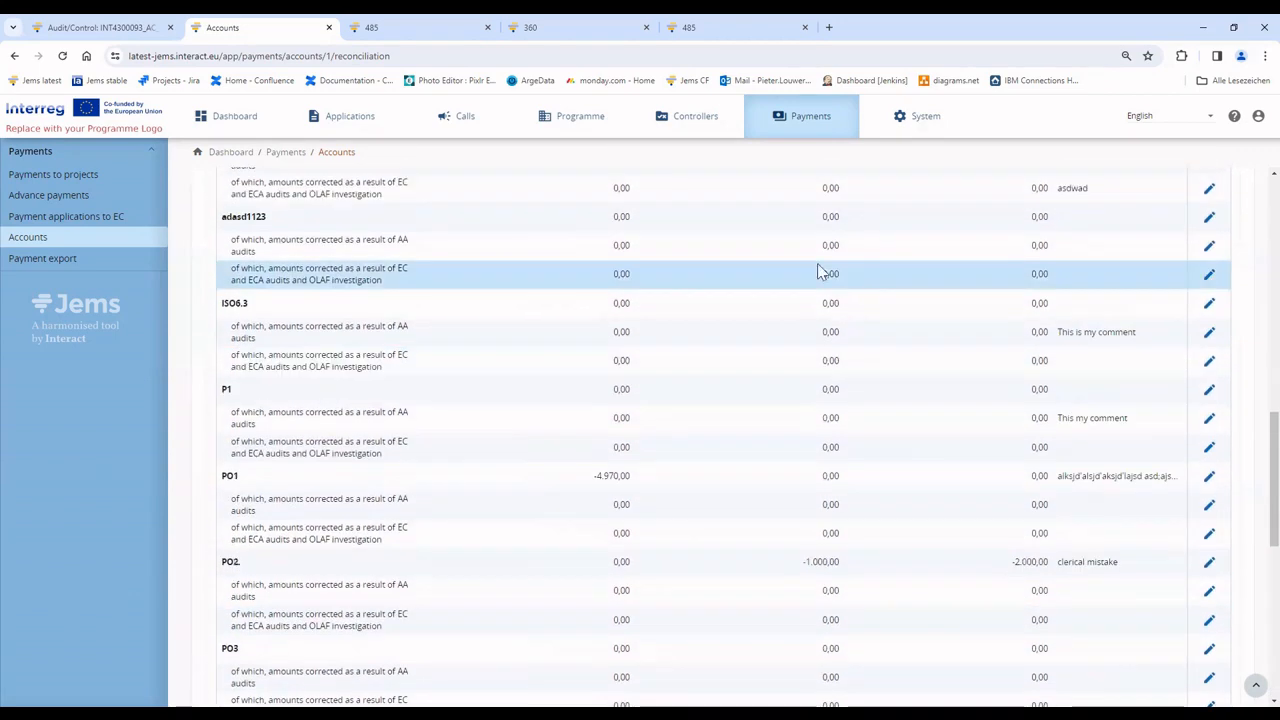
Show the amounts withdrawn during the accounting year and examine the audit breakdown of priority 00023 in Appendix 2
{"action": "scroll", "coordinate": [817, 263], "scroll_direction": "up", "scroll_amount": 10}
{"action": "left_click", "coordinate": [480, 331]}
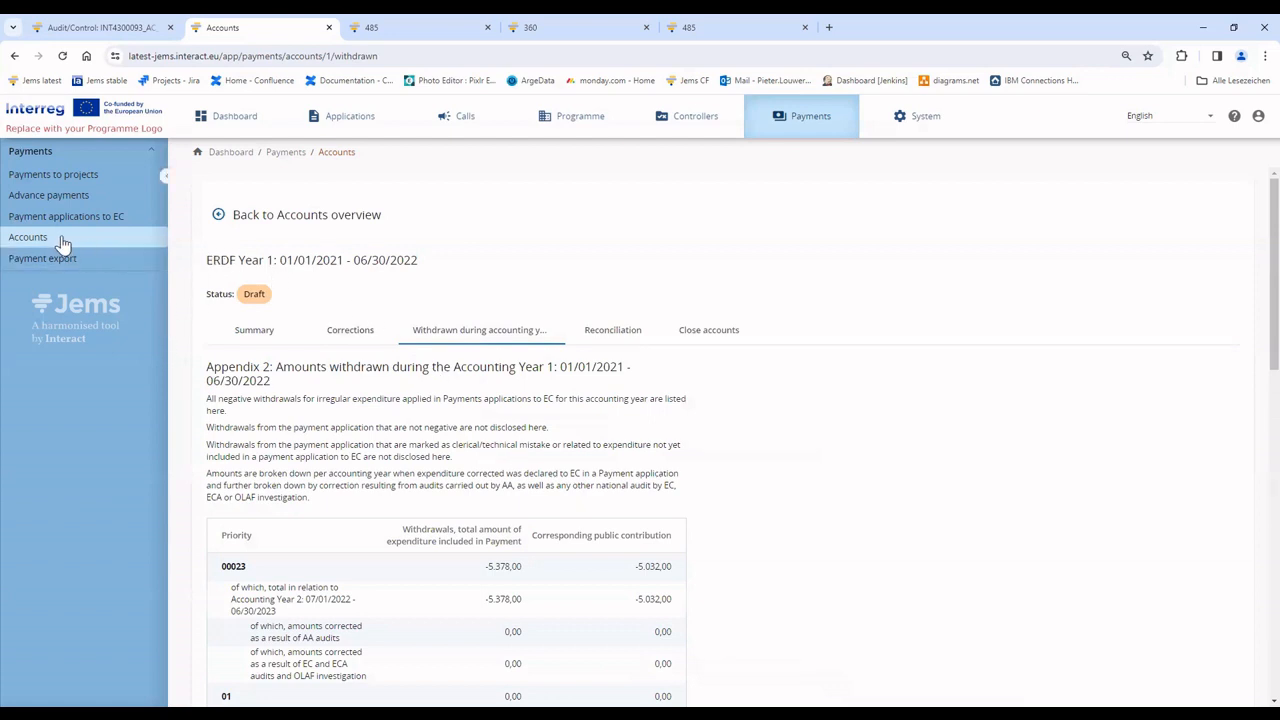
{"action": "scroll", "coordinate": [526, 449], "scroll_direction": "down", "scroll_amount": 2}
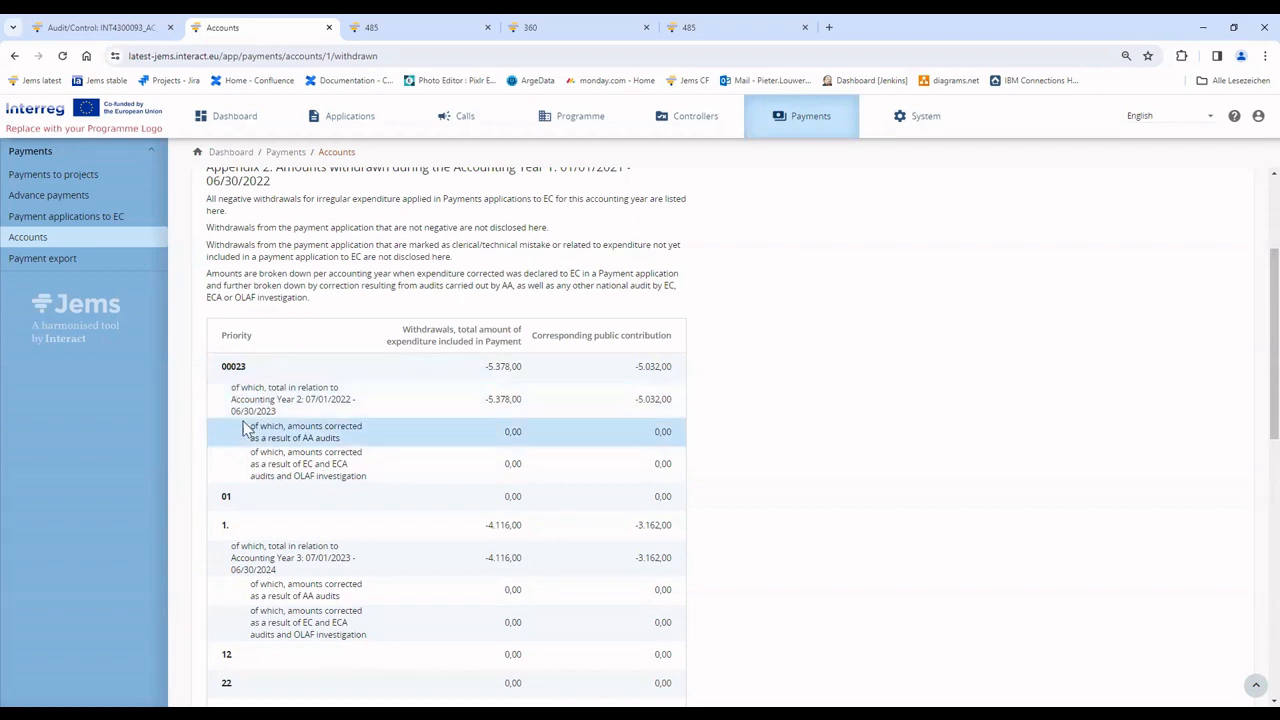
{"action": "left_click_drag", "start_coordinate": [254, 427], "coordinate": [367, 479]}
{"action": "left_click", "coordinate": [360, 472]}
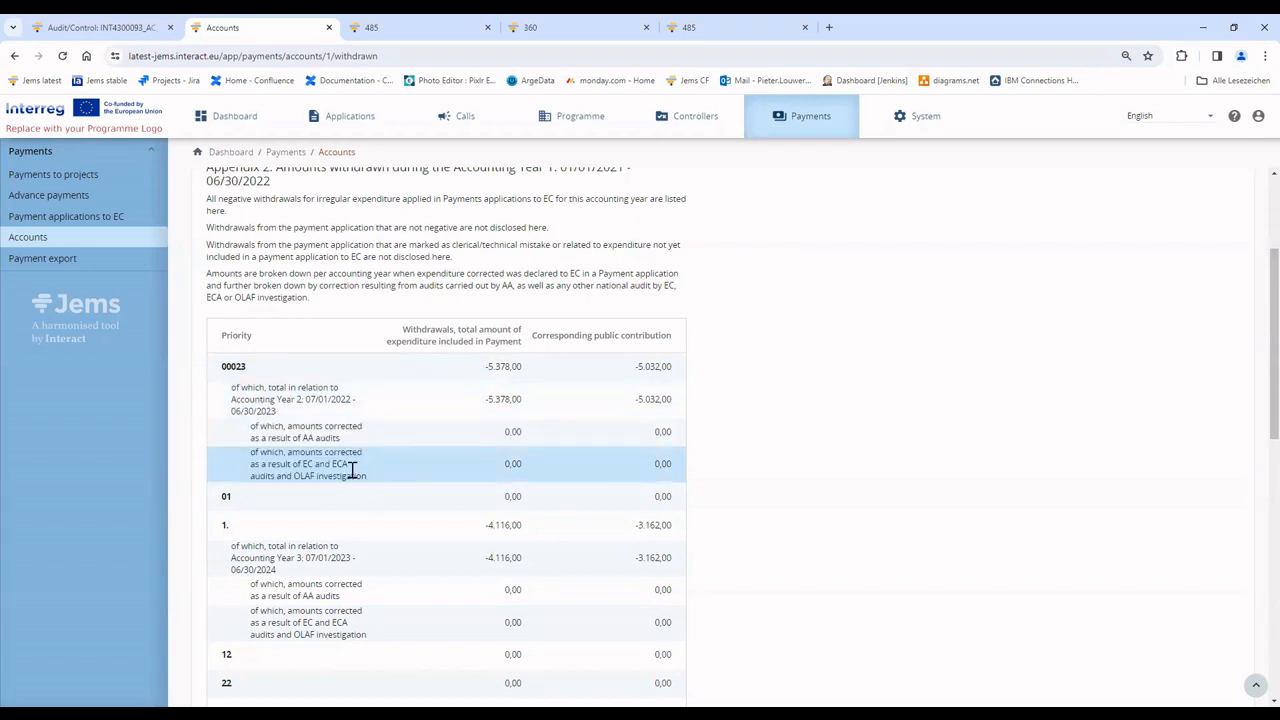
Examine the Accounting Year 2 withdrawal total and public contribution of priority 00023 within its Appendix 2 block
{"action": "left_click_drag", "start_coordinate": [234, 388], "coordinate": [353, 407]}
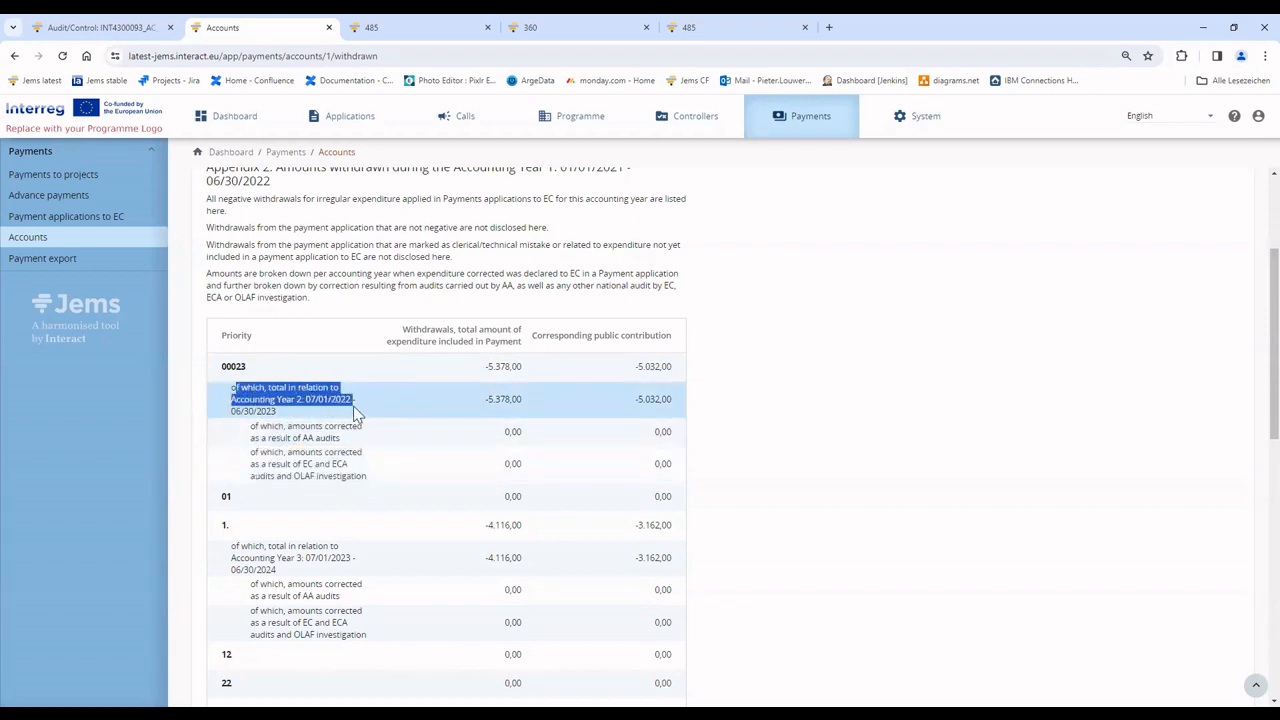
{"action": "left_click_drag", "start_coordinate": [488, 404], "coordinate": [508, 399]}
{"action": "left_click", "coordinate": [487, 398]}
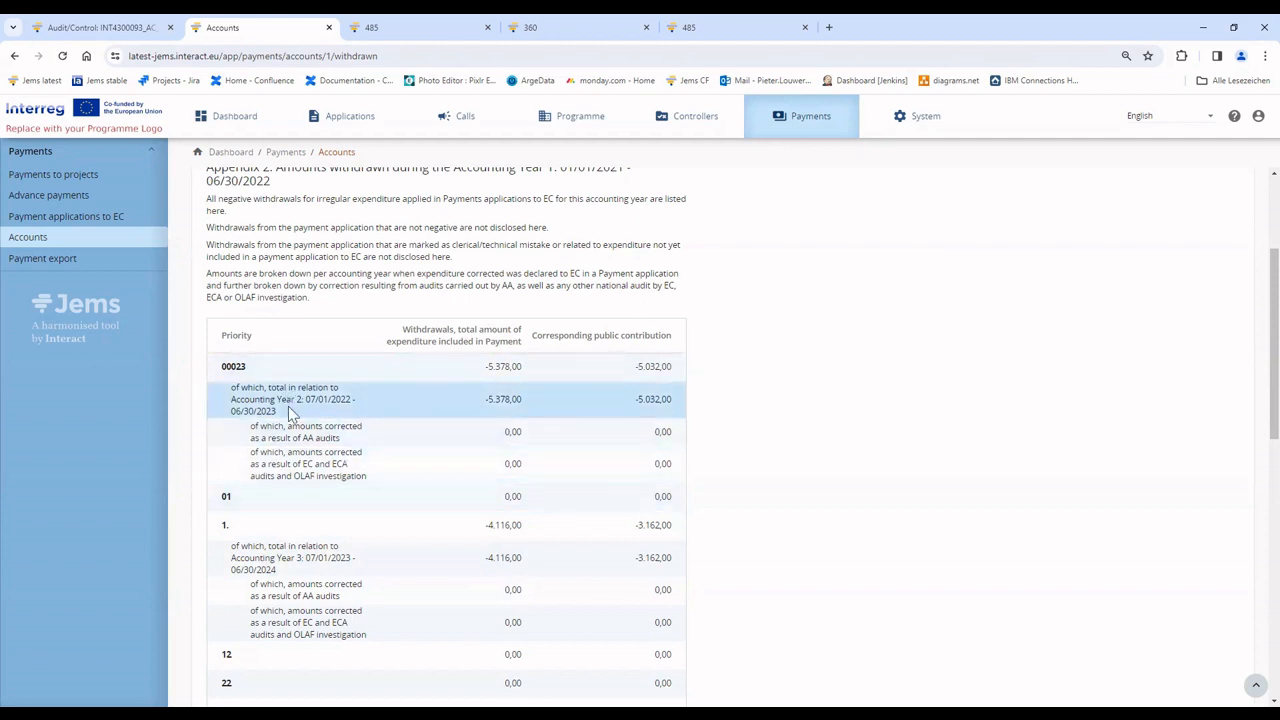
{"action": "left_click_drag", "start_coordinate": [288, 408], "coordinate": [232, 390]}
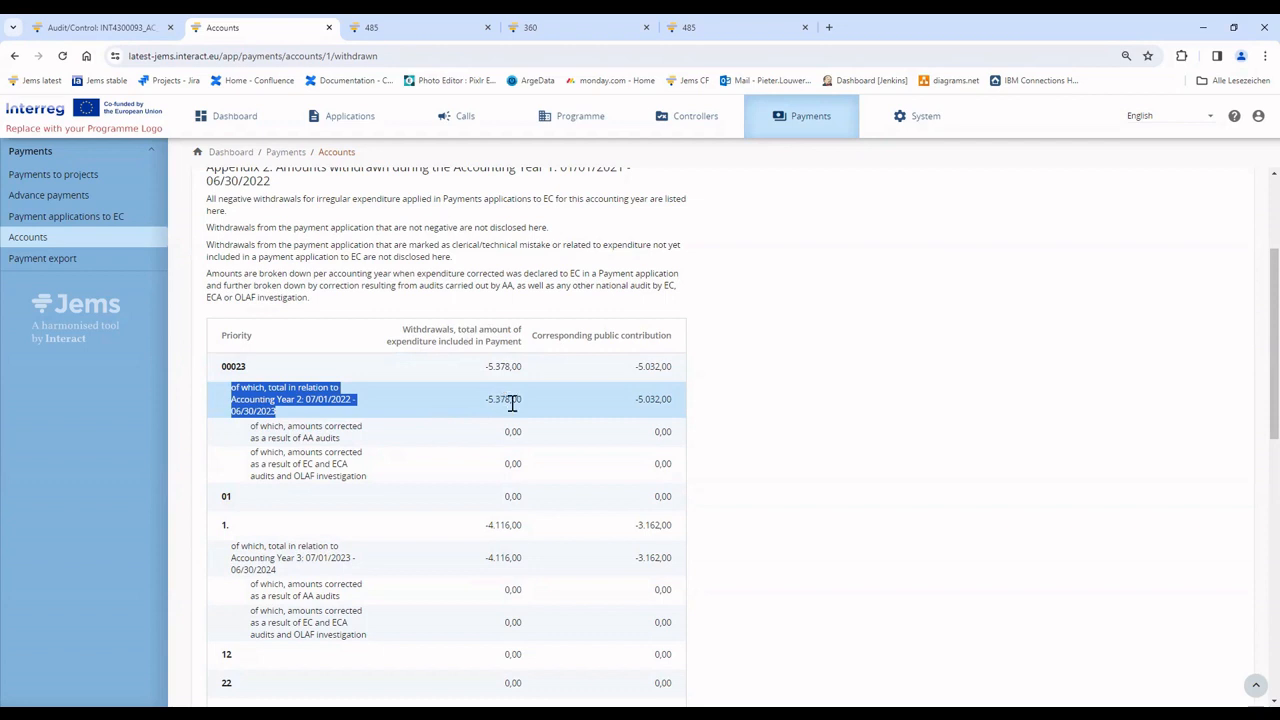
{"action": "left_click", "coordinate": [481, 407]}
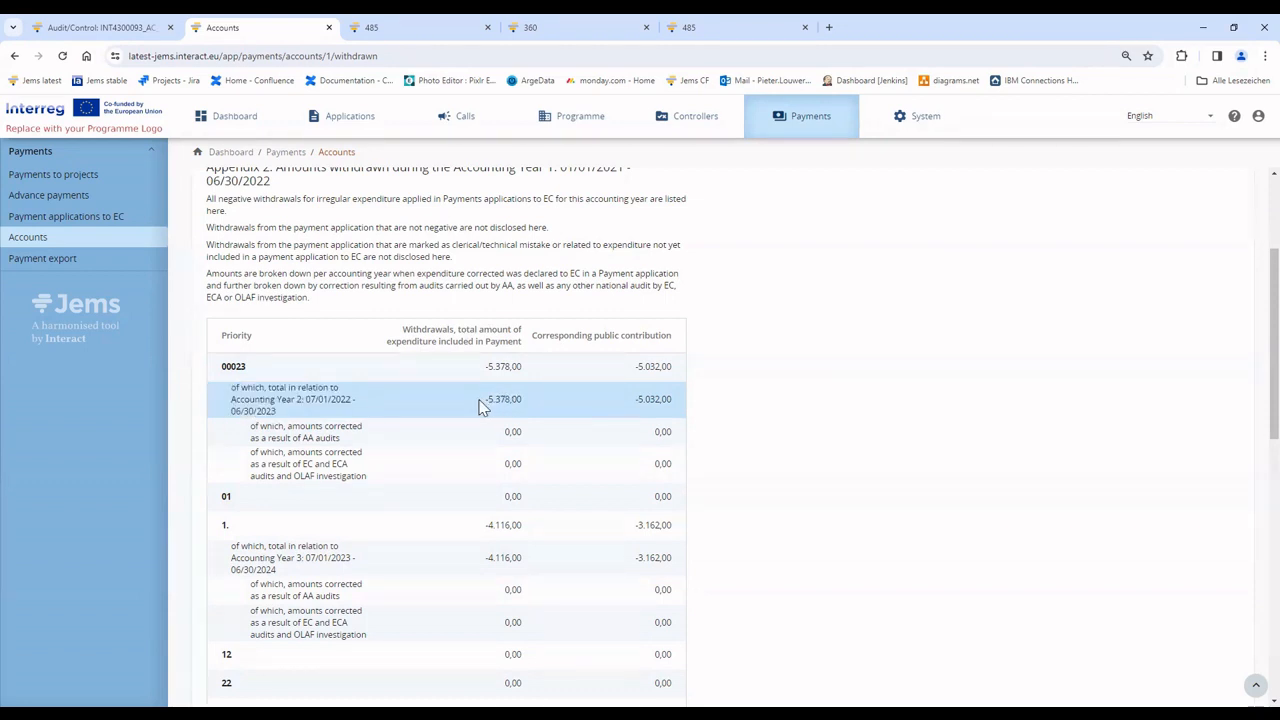
{"action": "left_click_drag", "start_coordinate": [234, 394], "coordinate": [677, 423]}
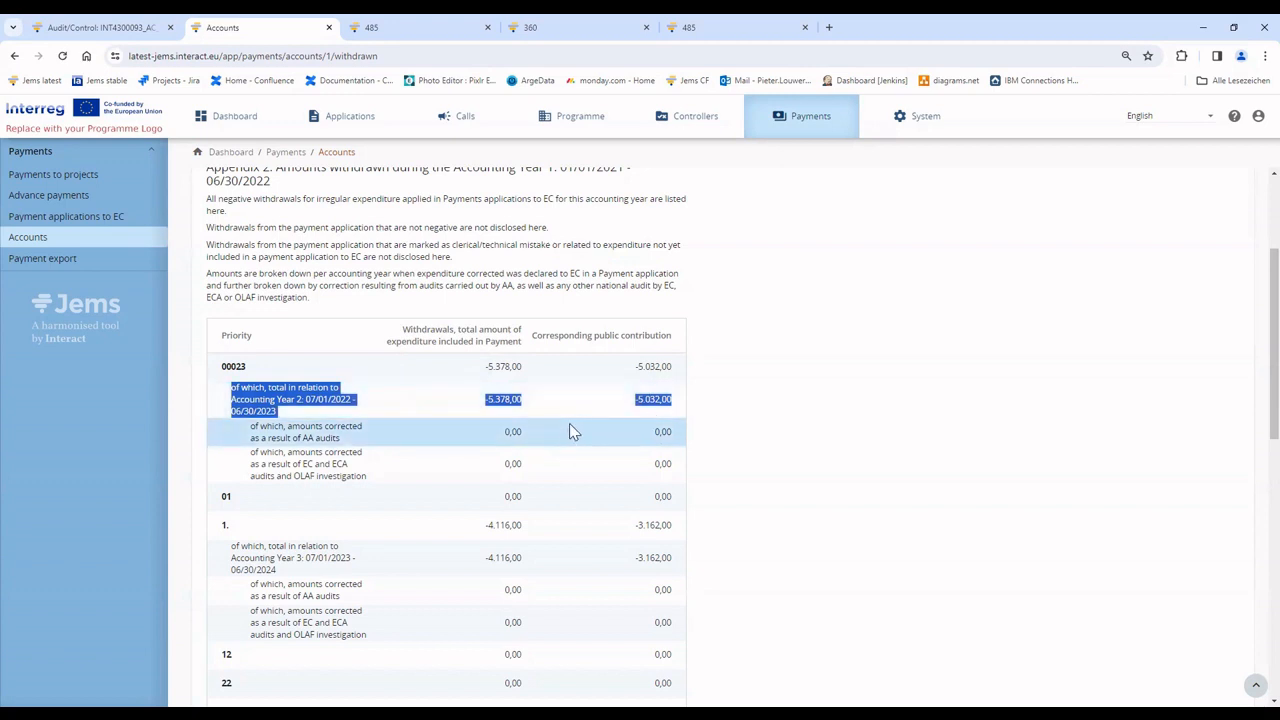
{"action": "left_click", "coordinate": [404, 402]}
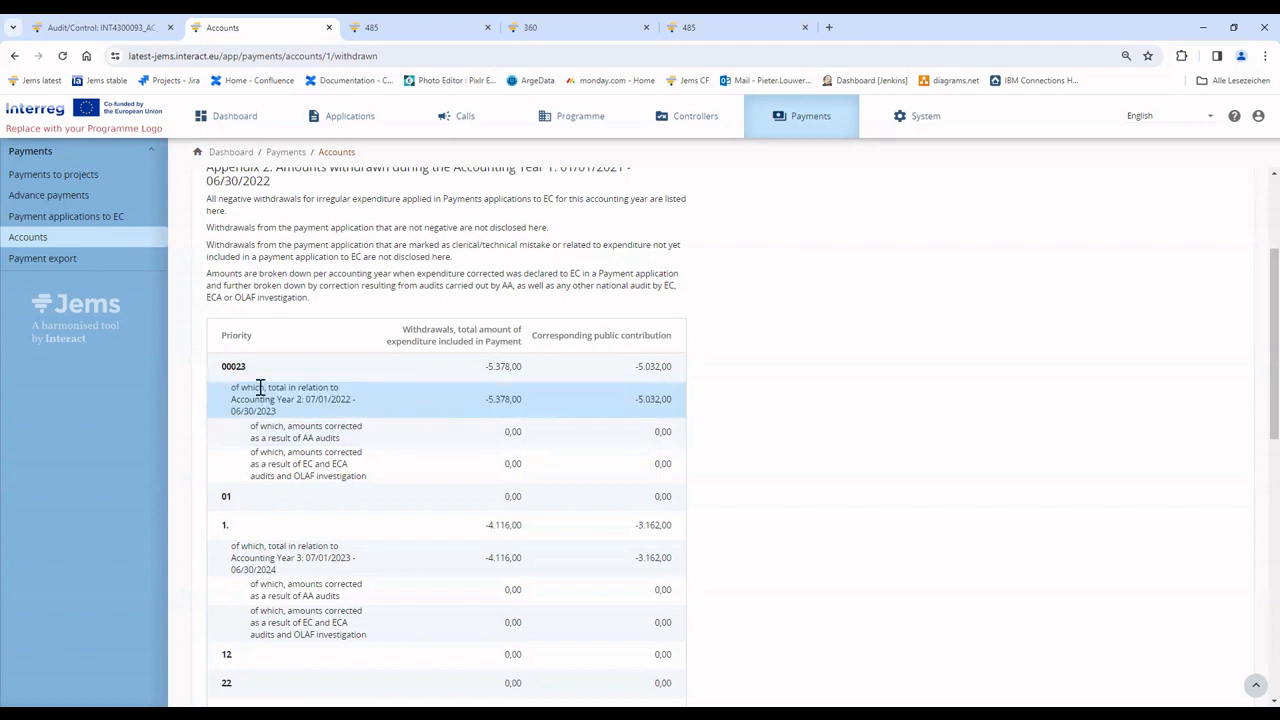
{"action": "left_click_drag", "start_coordinate": [221, 370], "coordinate": [680, 486]}
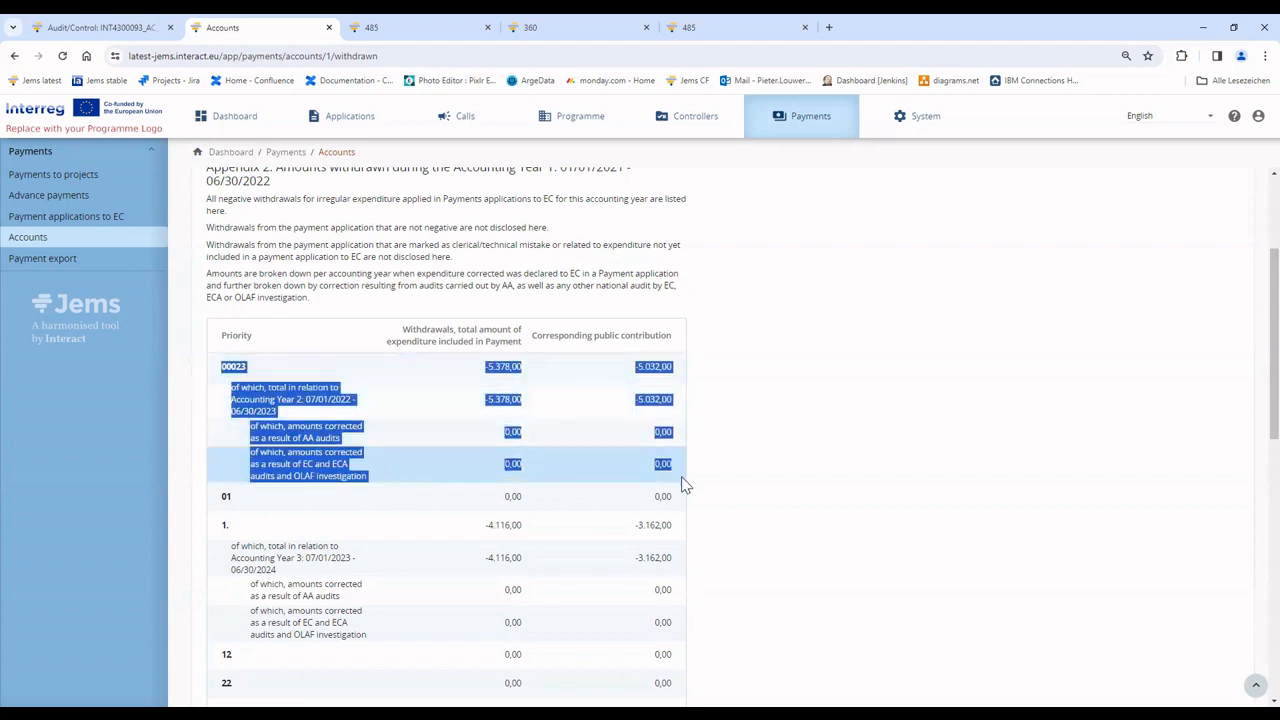
{"action": "left_click", "coordinate": [417, 250]}
Examine the Appendix 2 withdrawals of priority PO1 for Accounting Year 1, including the AA audit and EC, ECA and OLAF rows
{"action": "scroll", "coordinate": [487, 437], "scroll_direction": "down", "scroll_amount": 2}
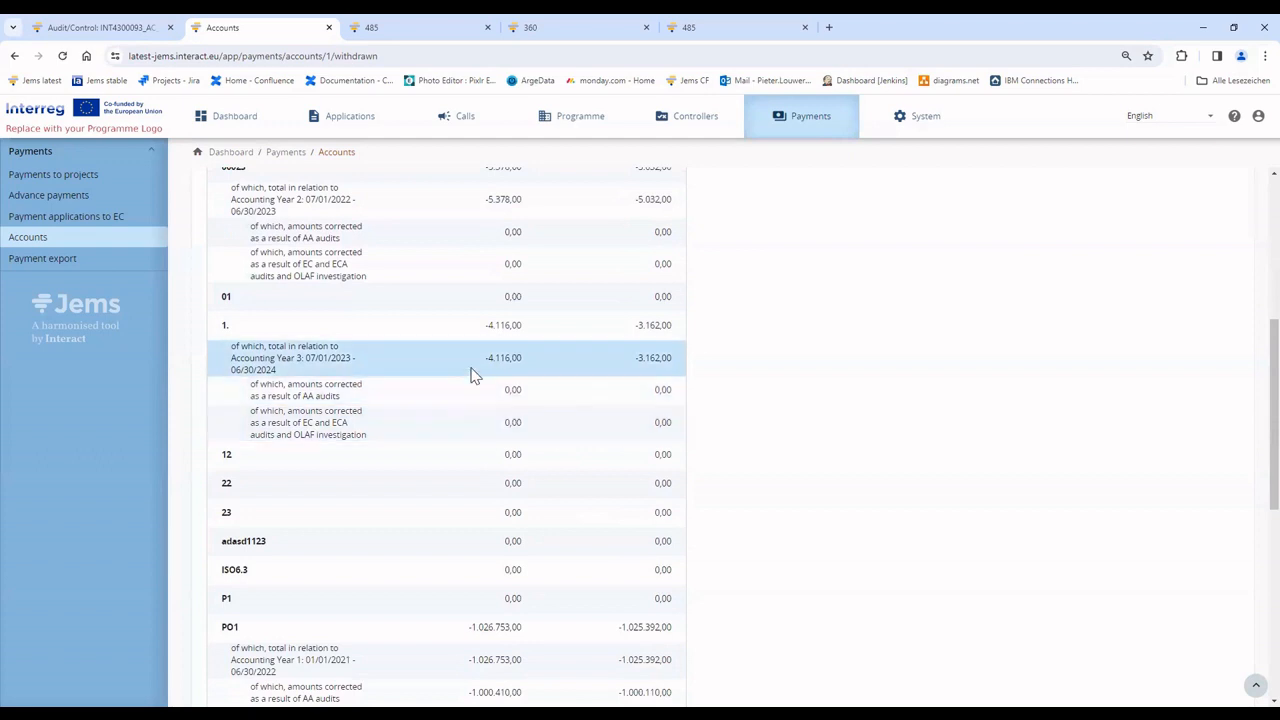
{"action": "scroll", "coordinate": [471, 371], "scroll_direction": "down", "scroll_amount": 1}
{"action": "scroll", "coordinate": [480, 385], "scroll_direction": "down", "scroll_amount": 2}
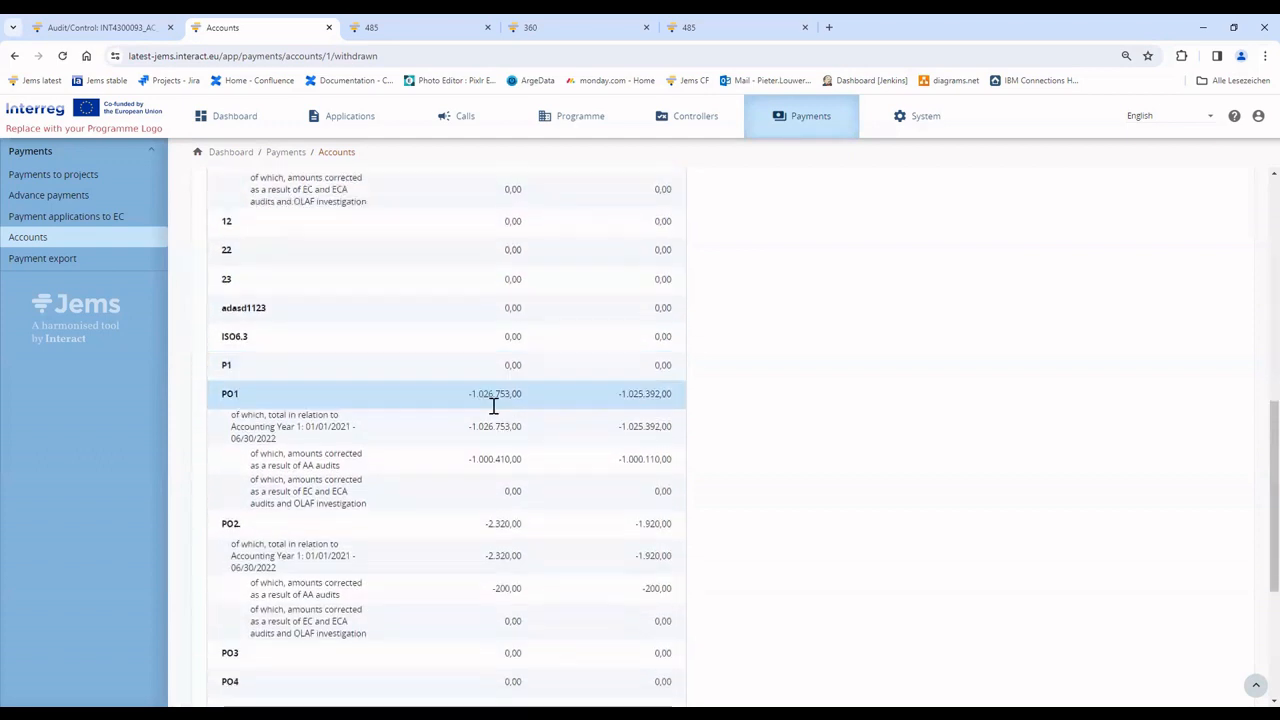
{"action": "left_click_drag", "start_coordinate": [221, 383], "coordinate": [341, 420]}
{"action": "left_click", "coordinate": [342, 421]}
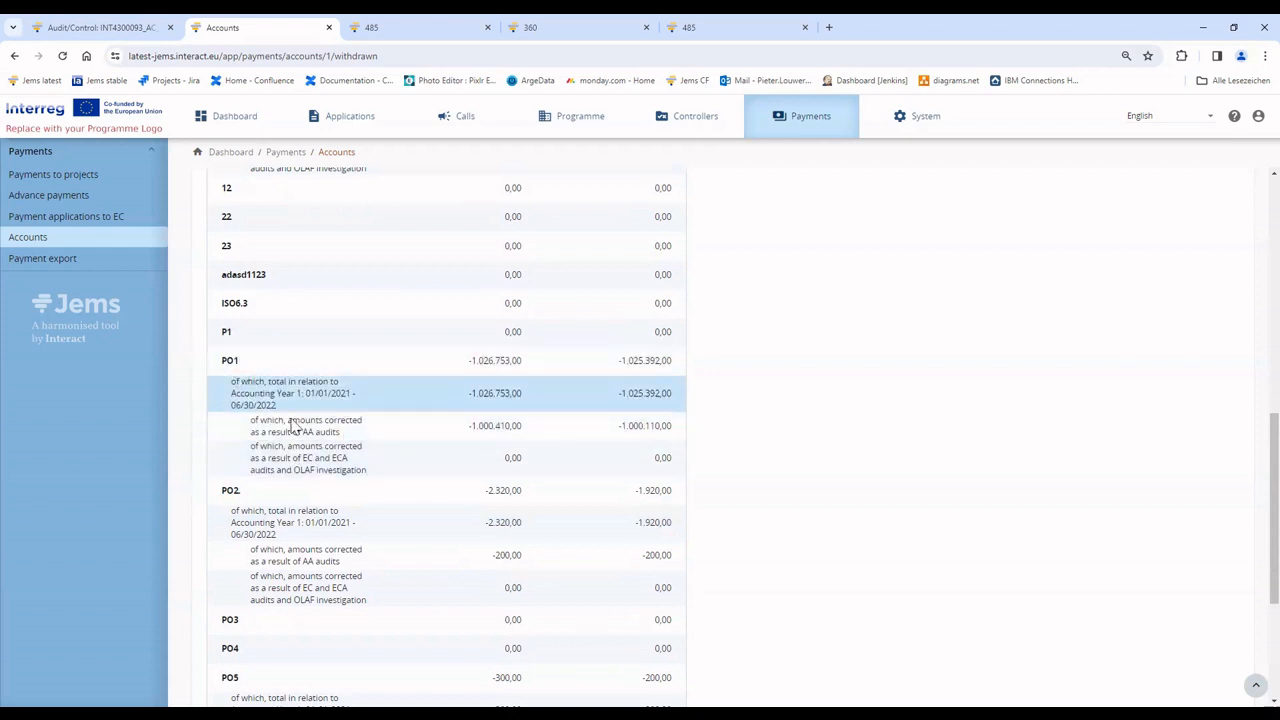
{"action": "left_click_drag", "start_coordinate": [697, 477], "coordinate": [232, 388]}
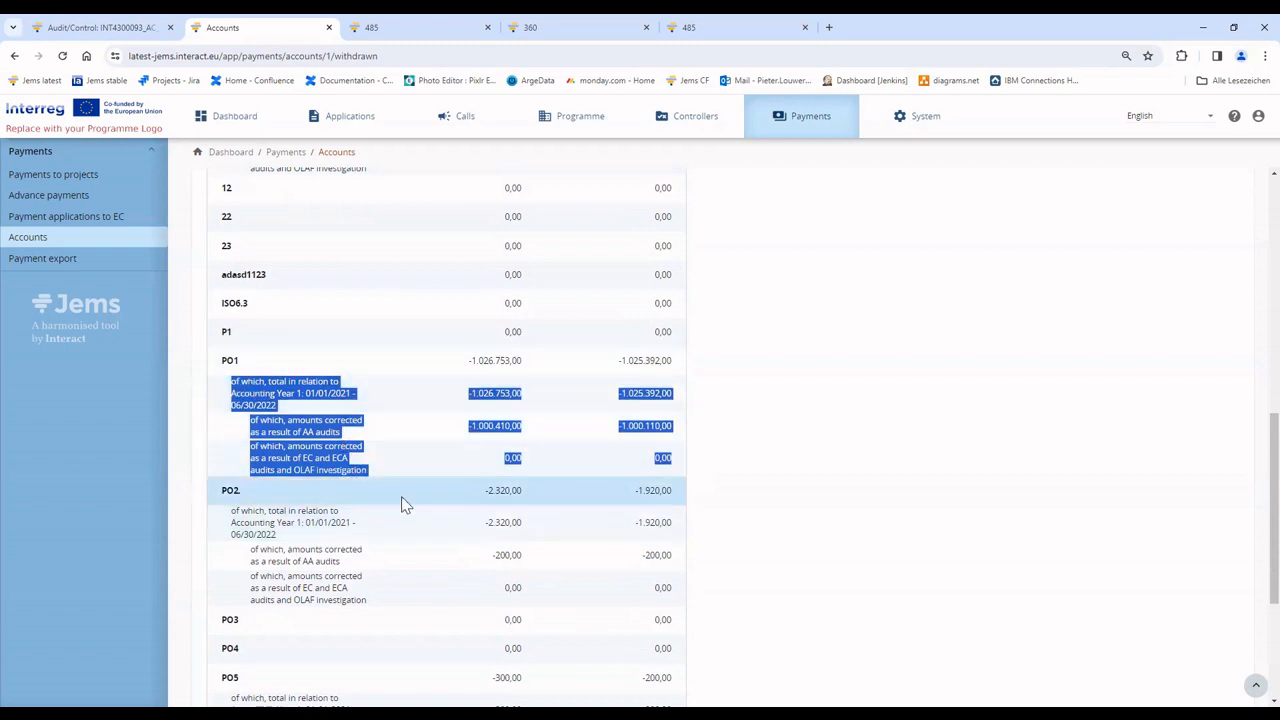
{"action": "left_click", "coordinate": [408, 558]}
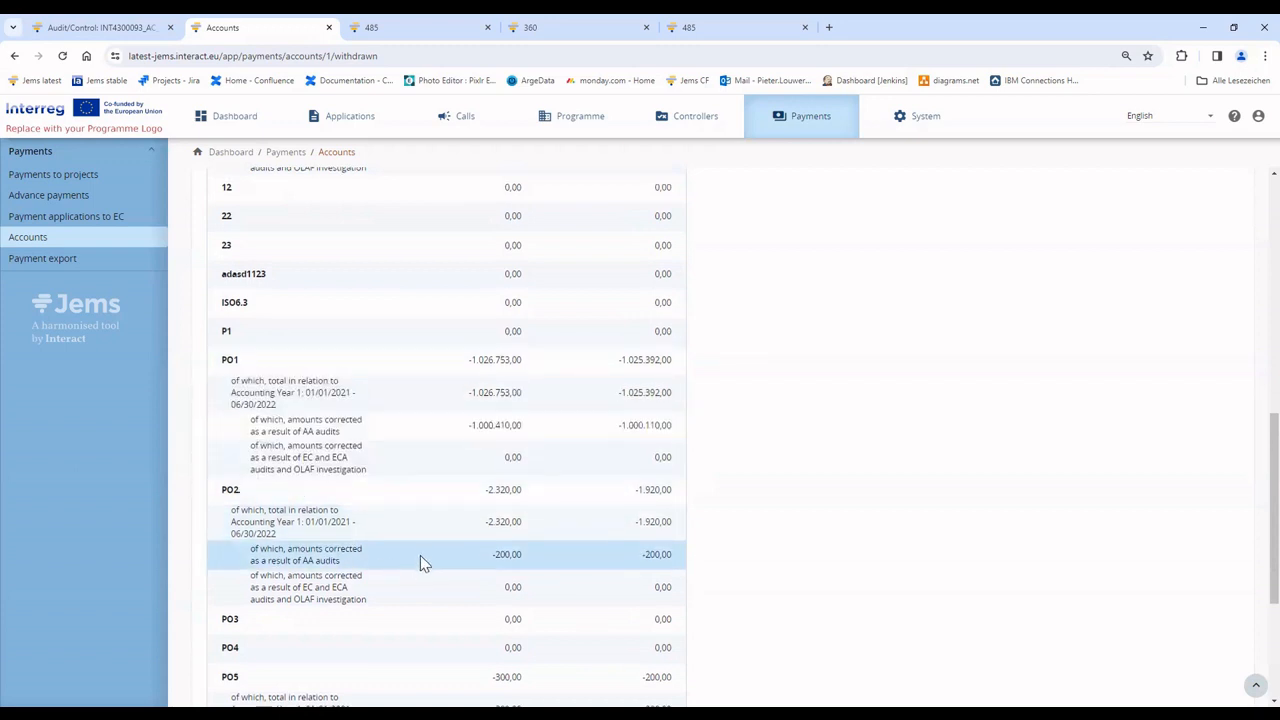
Show the ERDF Year 1 accounts summary and examine the Appendix 1 amounts entered in the accounting system per priority axis
{"action": "scroll", "coordinate": [420, 555], "scroll_direction": "down", "scroll_amount": 3}
{"action": "scroll", "coordinate": [508, 491], "scroll_direction": "up", "scroll_amount": 7}
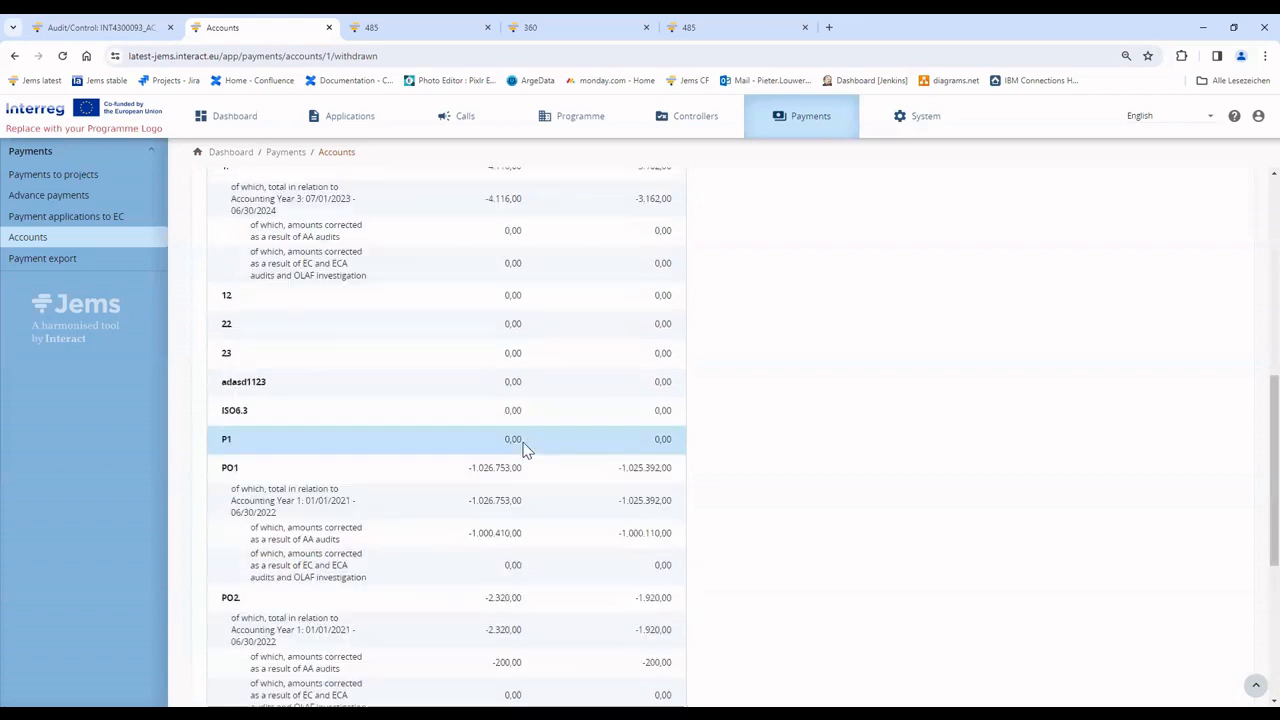
{"action": "scroll", "coordinate": [510, 415], "scroll_direction": "up", "scroll_amount": 4}
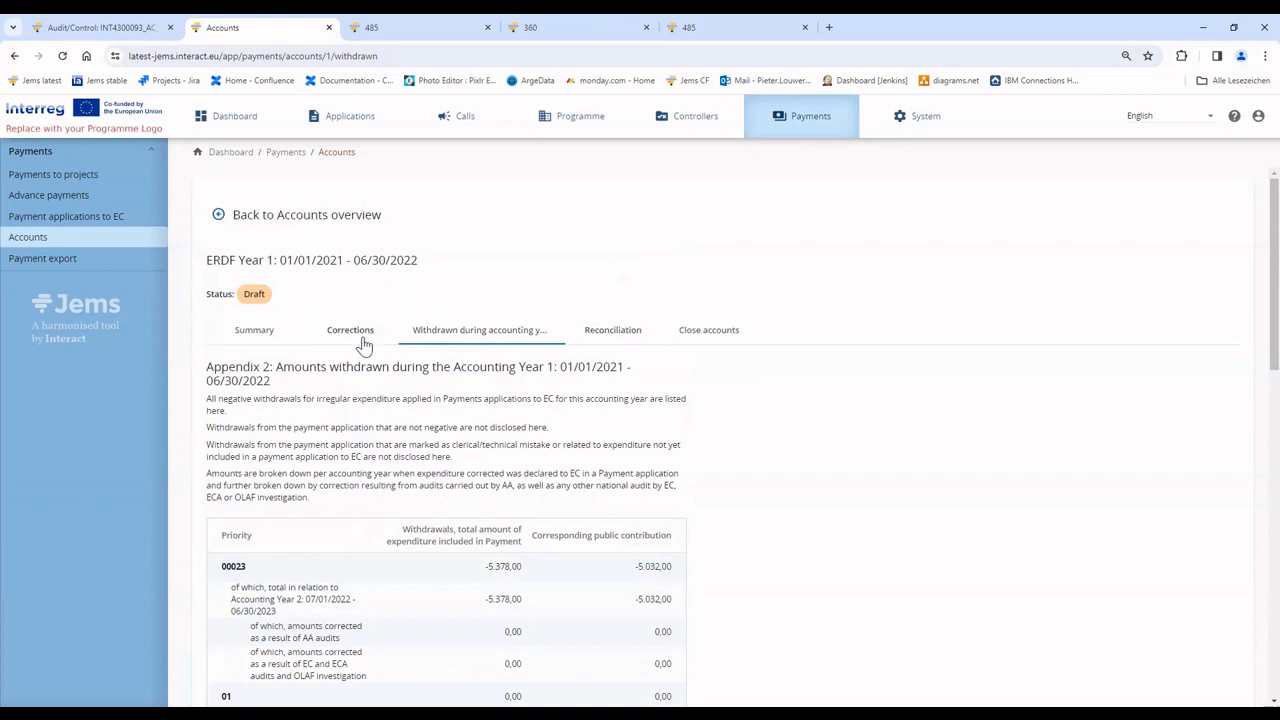
{"action": "left_click", "coordinate": [270, 338]}
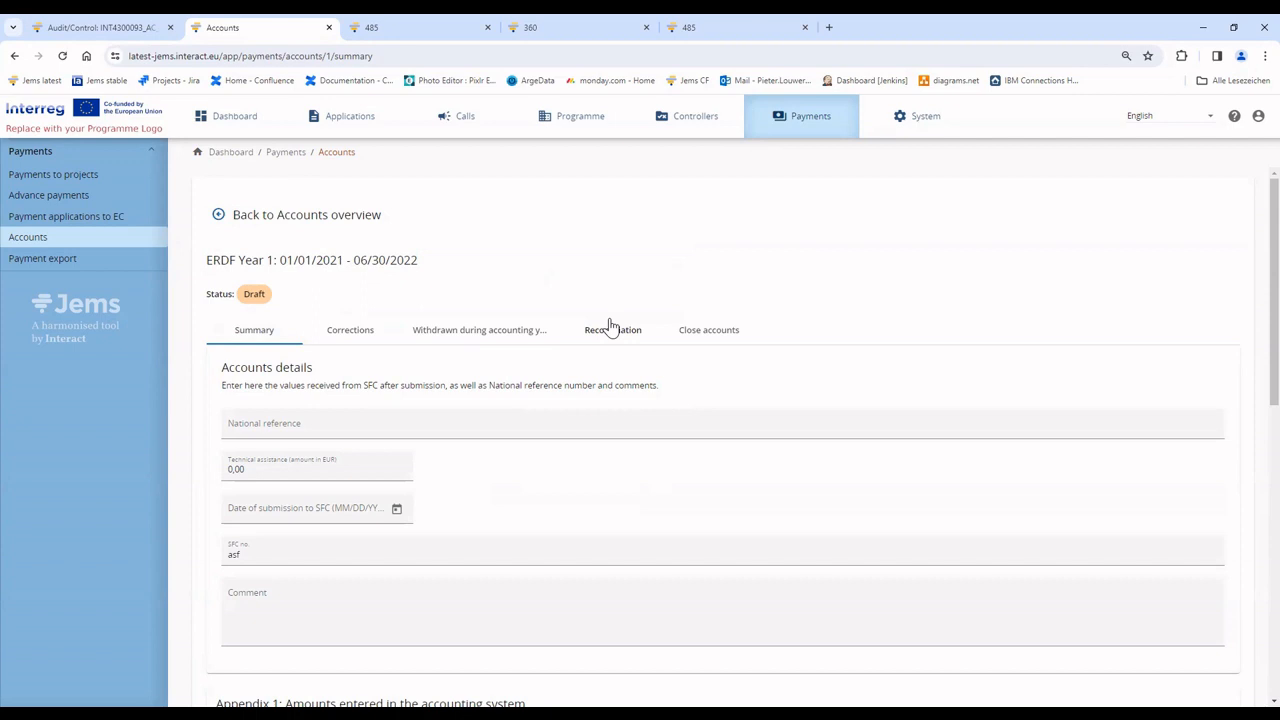
{"action": "scroll", "coordinate": [626, 477], "scroll_direction": "down", "scroll_amount": 4}
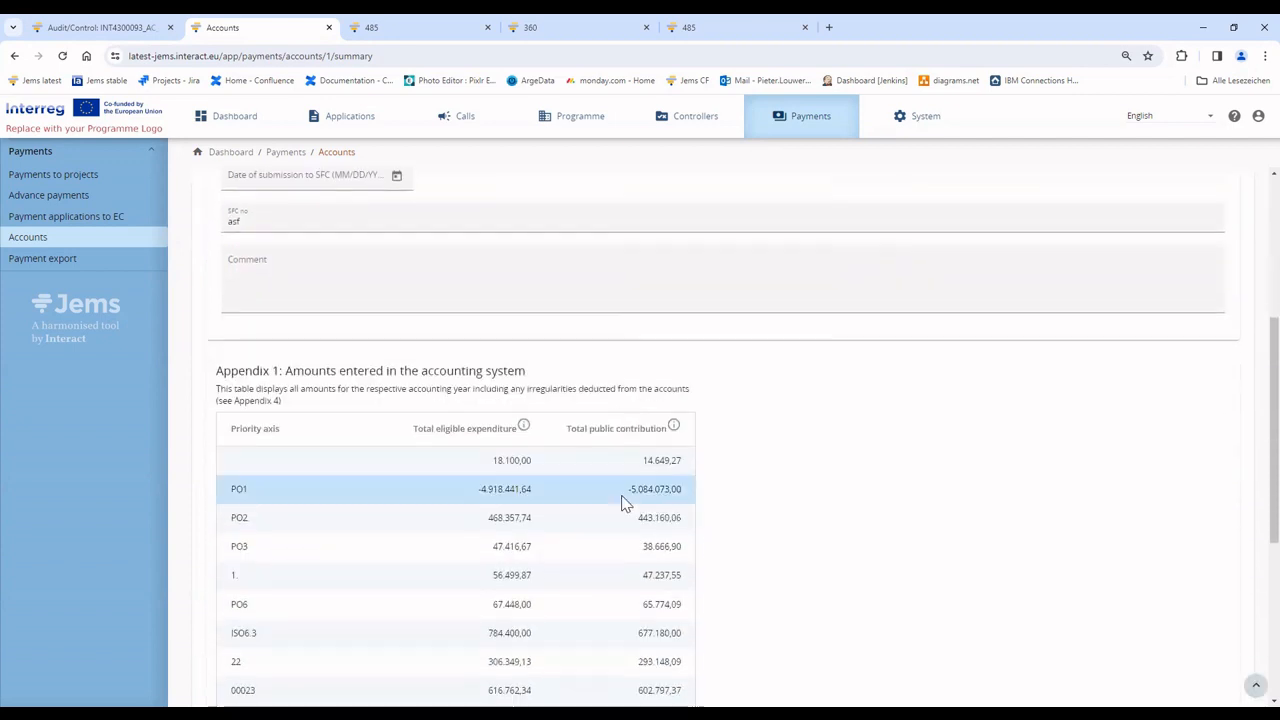
{"action": "scroll", "coordinate": [706, 593], "scroll_direction": "down", "scroll_amount": 1}
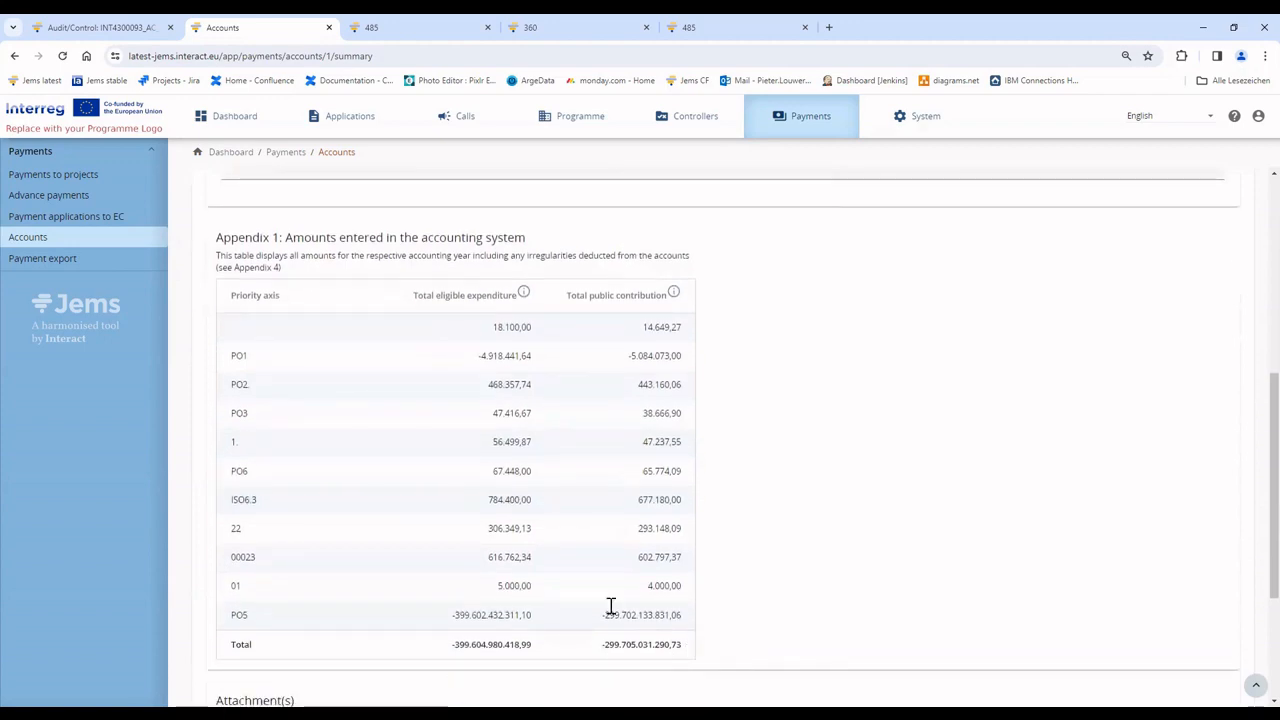
{"action": "left_click_drag", "start_coordinate": [685, 655], "coordinate": [421, 316]}
{"action": "left_click", "coordinate": [818, 450]}
Review the cumulative correction amounts and the Appendix 4 reconciliation of expenditure for ERDF Year 1
{"action": "scroll", "coordinate": [785, 450], "scroll_direction": "up", "scroll_amount": 3}
{"action": "left_click", "coordinate": [355, 198]}
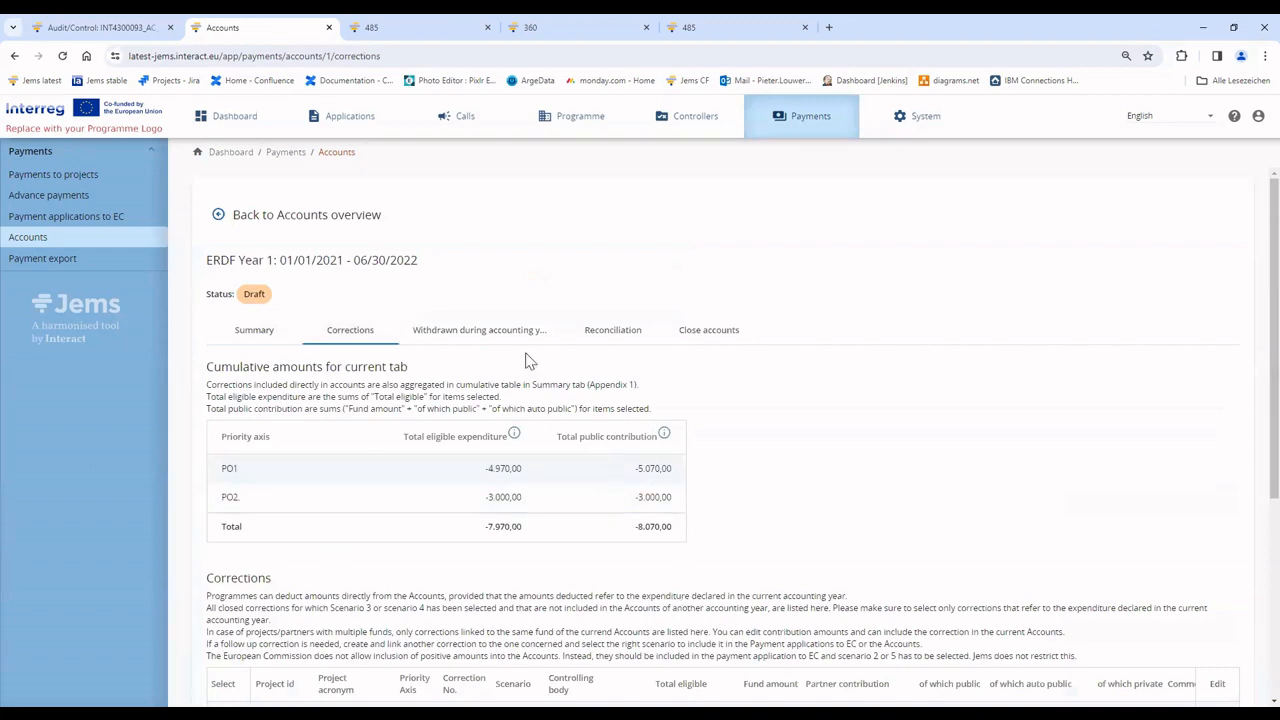
{"action": "left_click", "coordinate": [607, 331]}
{"action": "scroll", "coordinate": [1140, 585], "scroll_direction": "down", "scroll_amount": 1}
{"action": "scroll", "coordinate": [1143, 586], "scroll_direction": "down", "scroll_amount": 1}
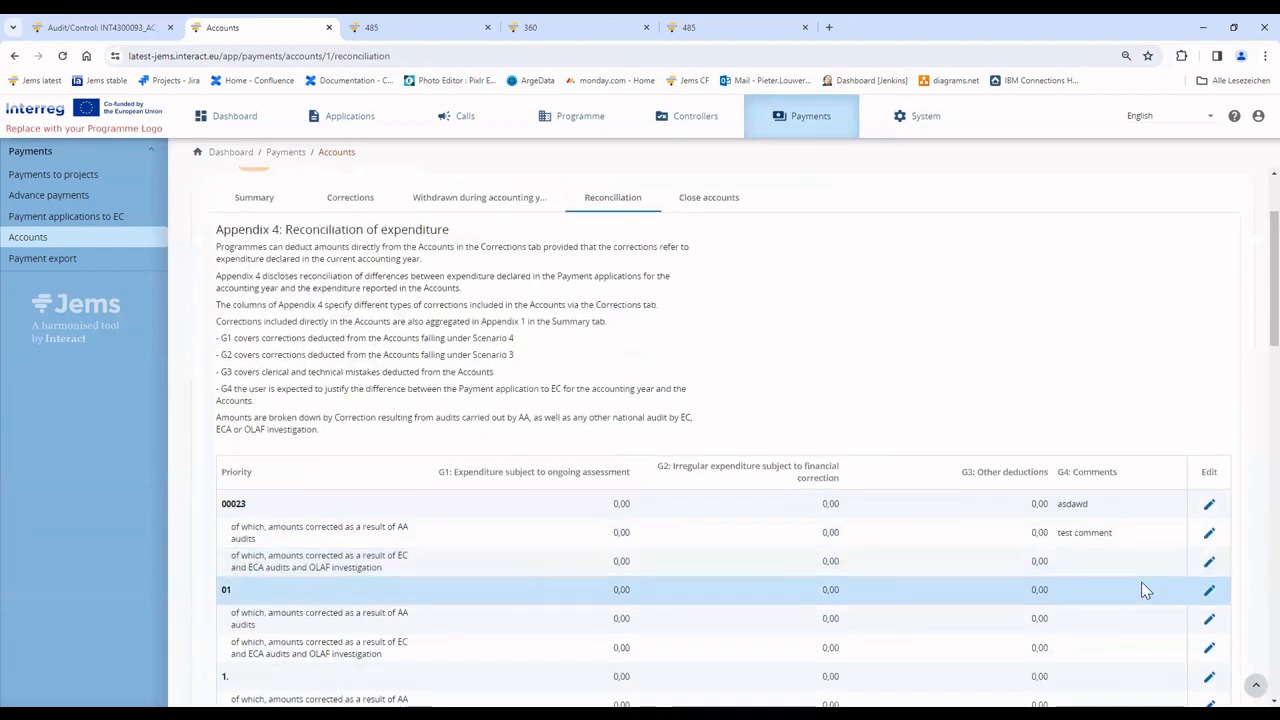
Try to close the annual accounts for ERDF Year 1, then return to their summary
{"action": "scroll", "coordinate": [749, 380], "scroll_direction": "up", "scroll_amount": 2}
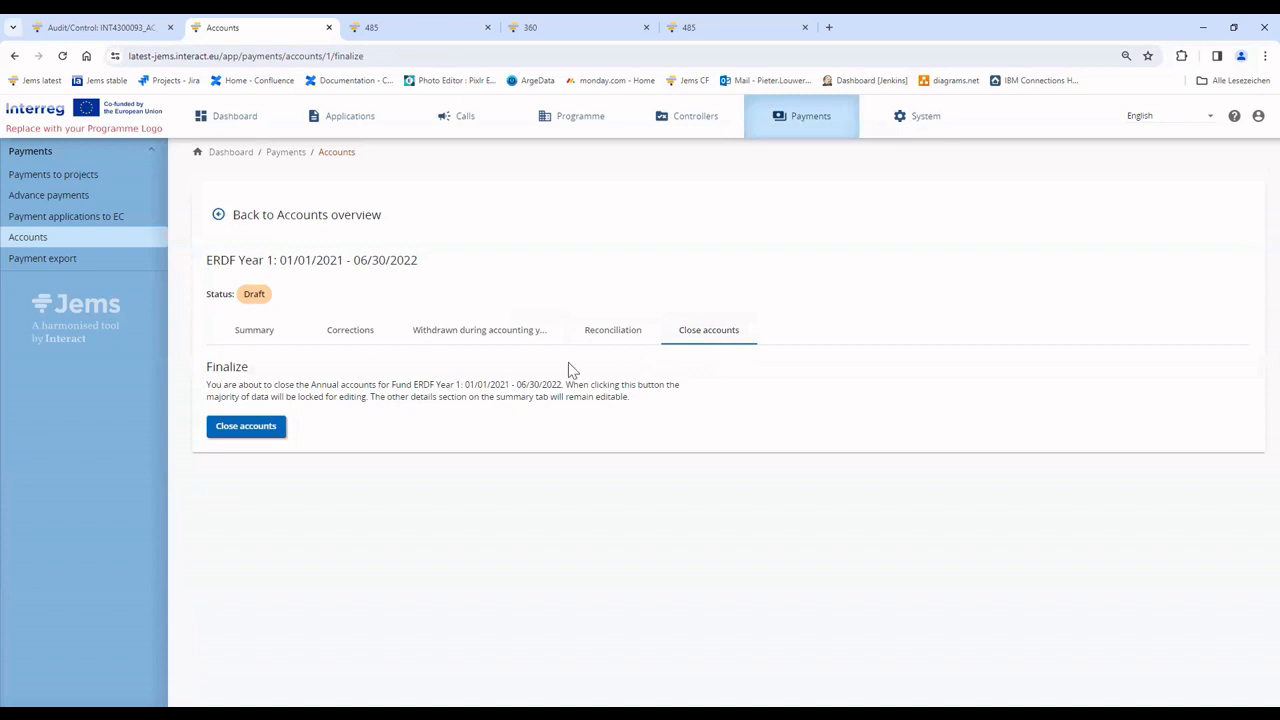
{"action": "left_click", "coordinate": [247, 430]}
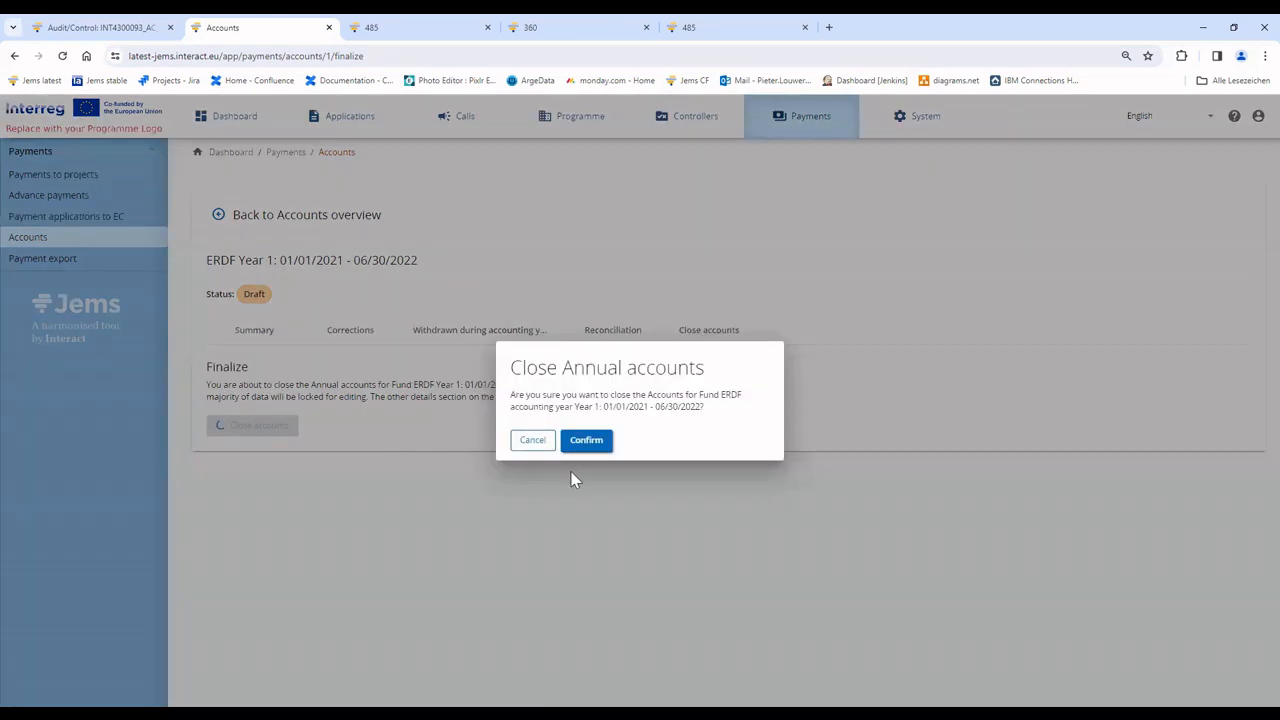
{"action": "left_click", "coordinate": [587, 443]}
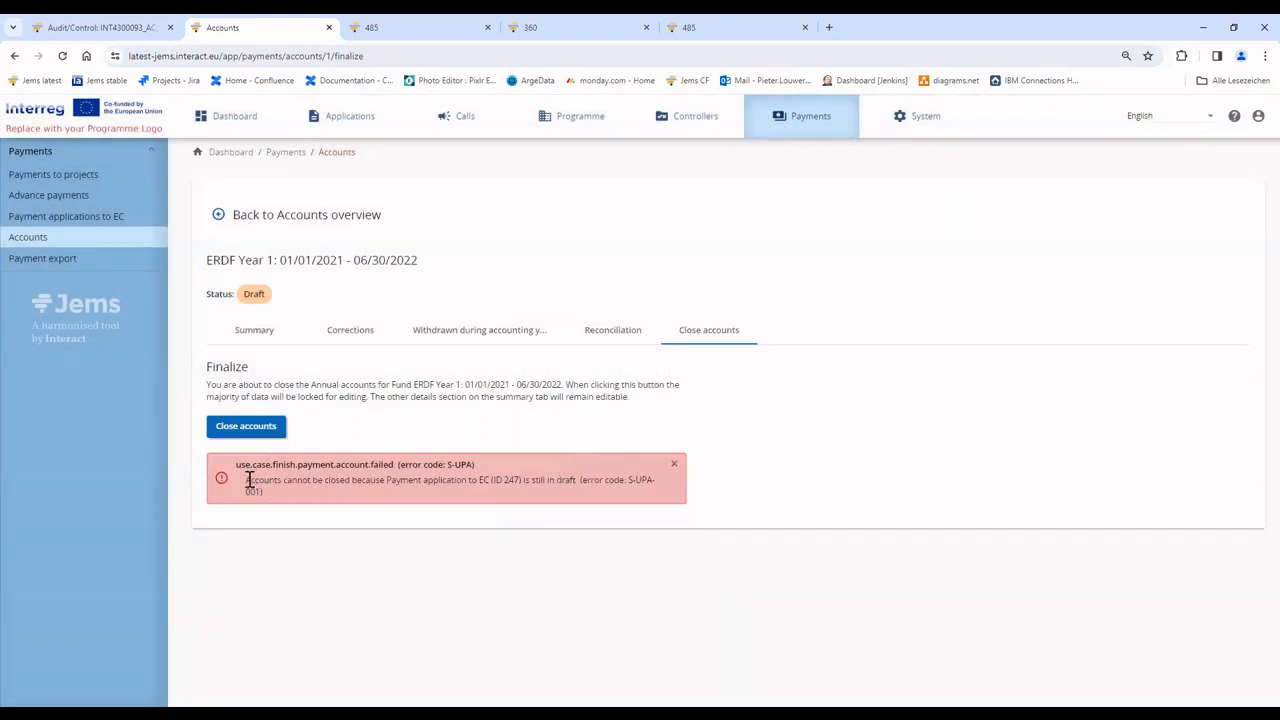
{"action": "left_click_drag", "start_coordinate": [238, 468], "coordinate": [498, 485]}
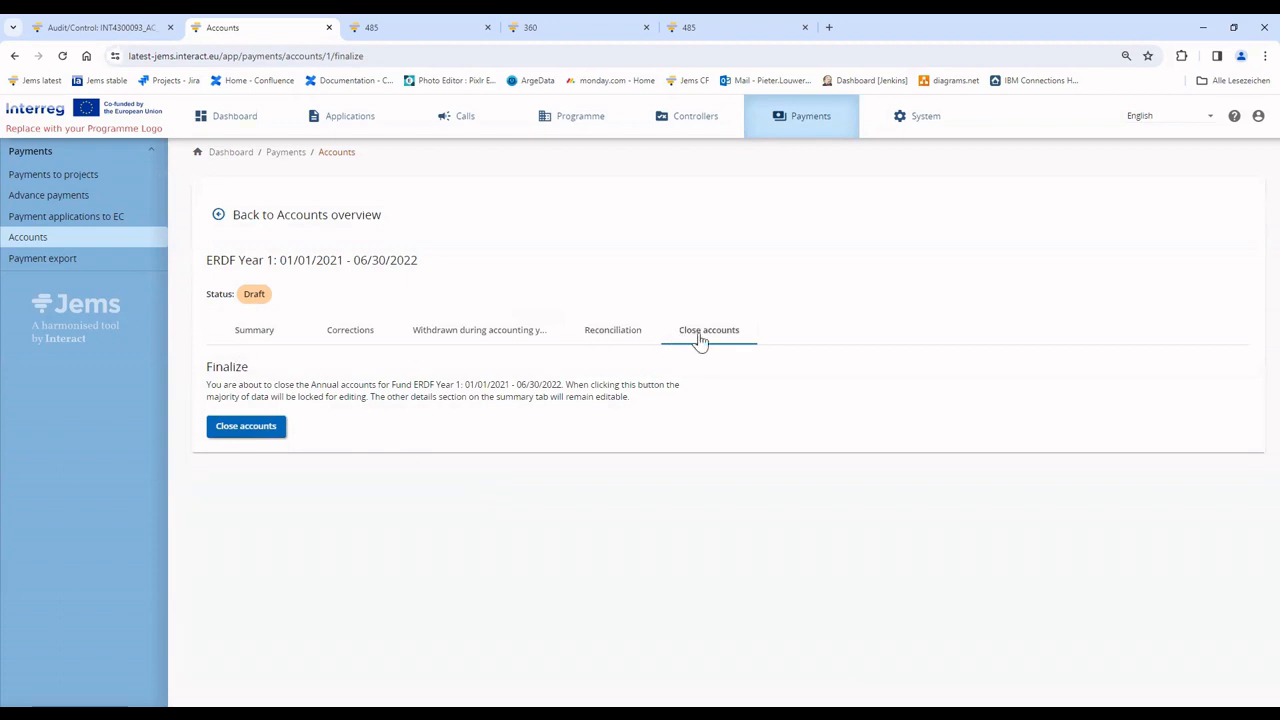
{"action": "left_click", "coordinate": [258, 333]}
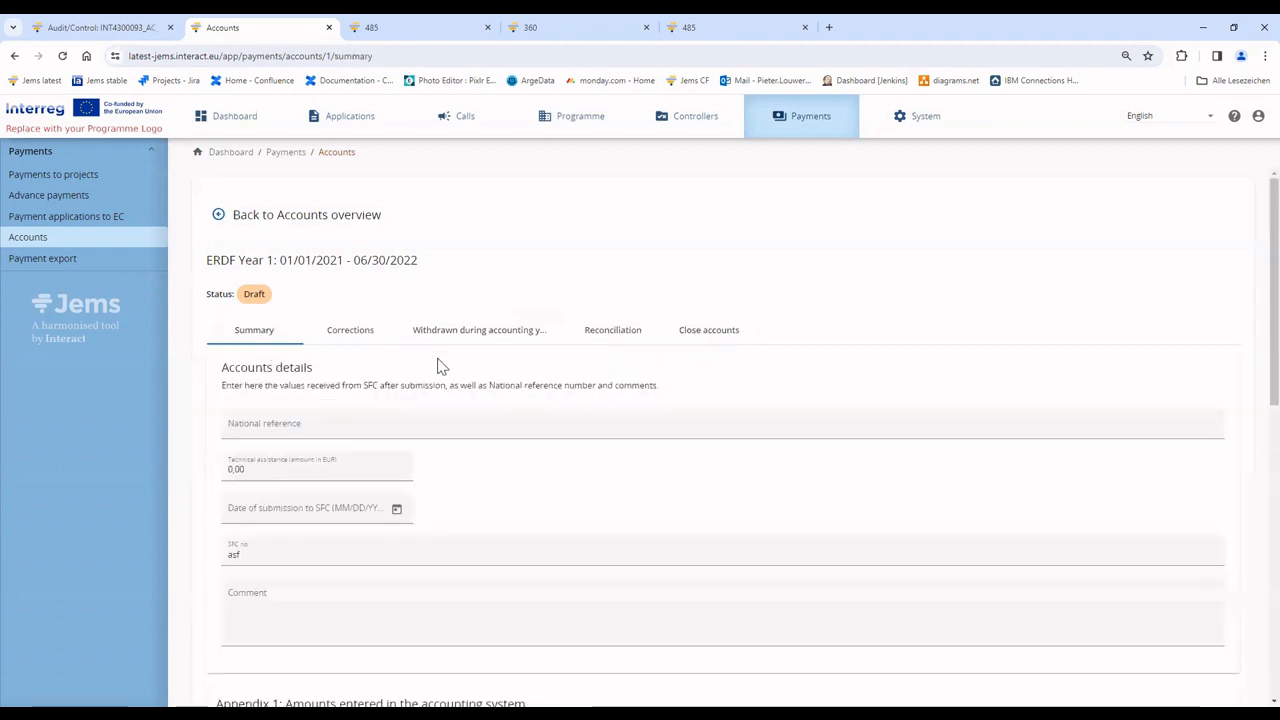
Finish the draft ERDF Year 1 payment application to EC no. 247 and sort the application overview by accounting year
{"action": "left_click", "coordinate": [105, 228]}
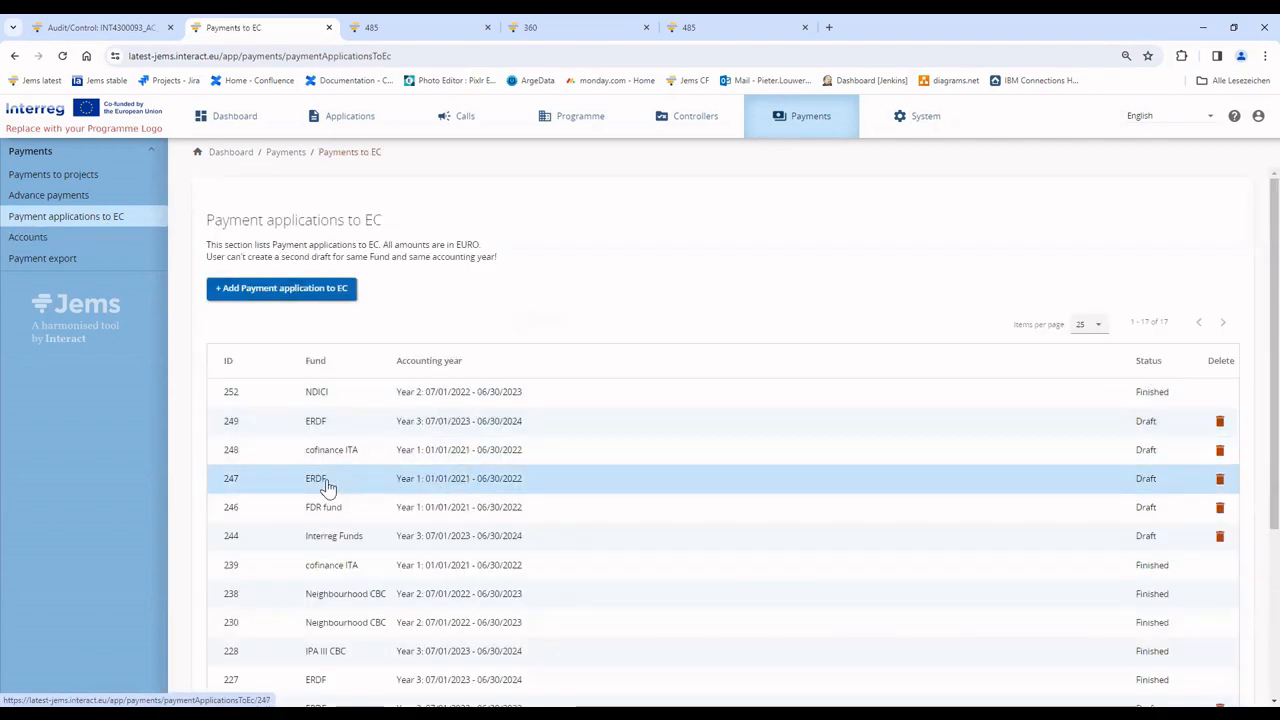
{"action": "left_click", "coordinate": [417, 488]}
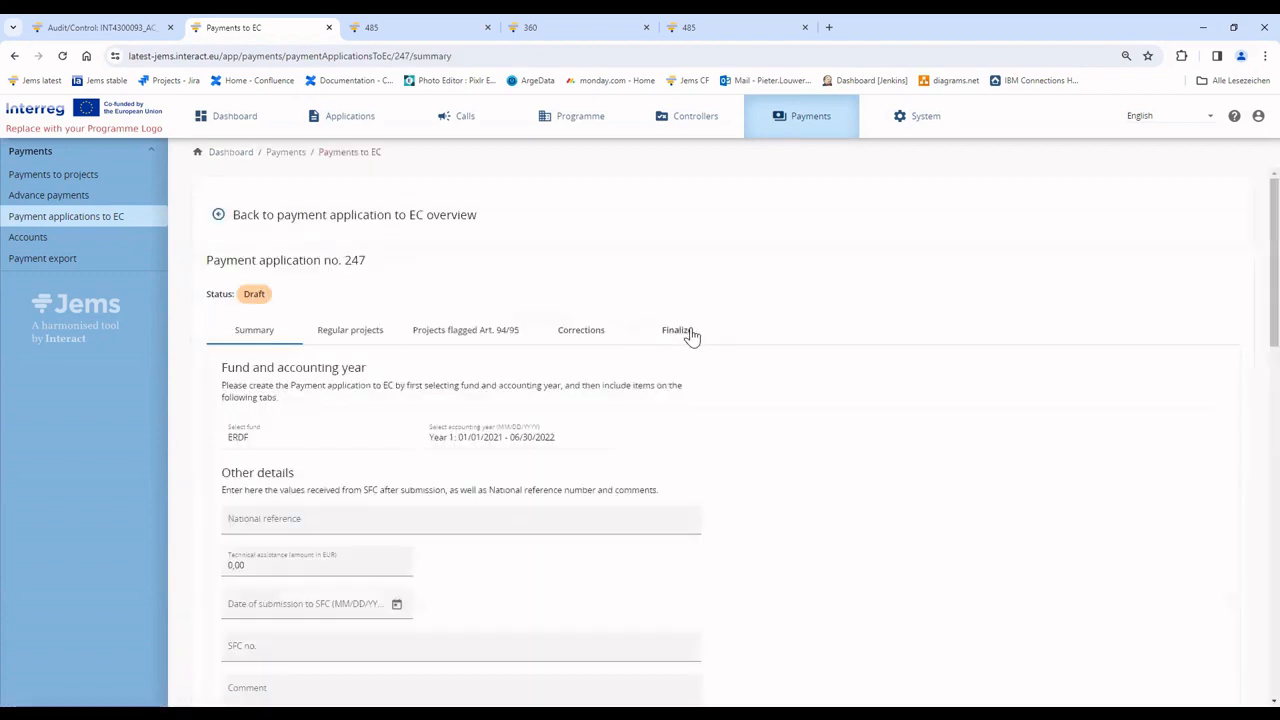
{"action": "left_click", "coordinate": [688, 334]}
{"action": "left_click", "coordinate": [322, 460]}
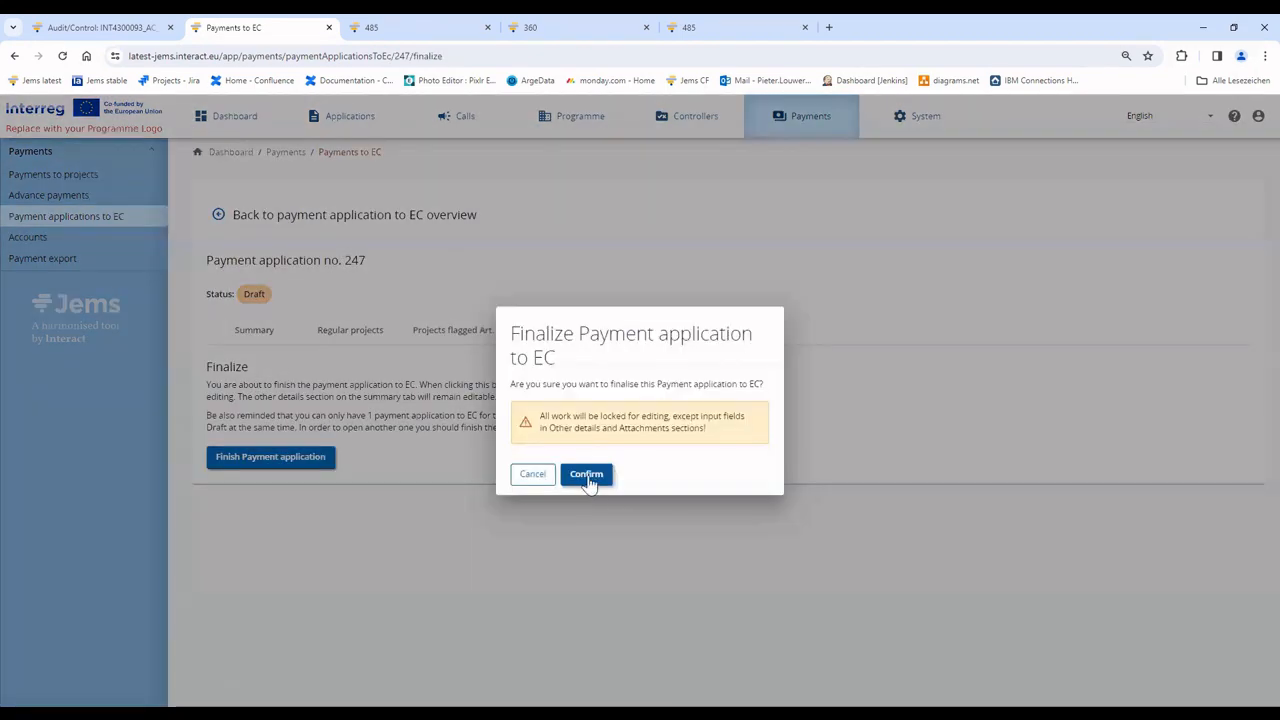
{"action": "left_click", "coordinate": [588, 476]}
{"action": "left_click", "coordinate": [218, 214]}
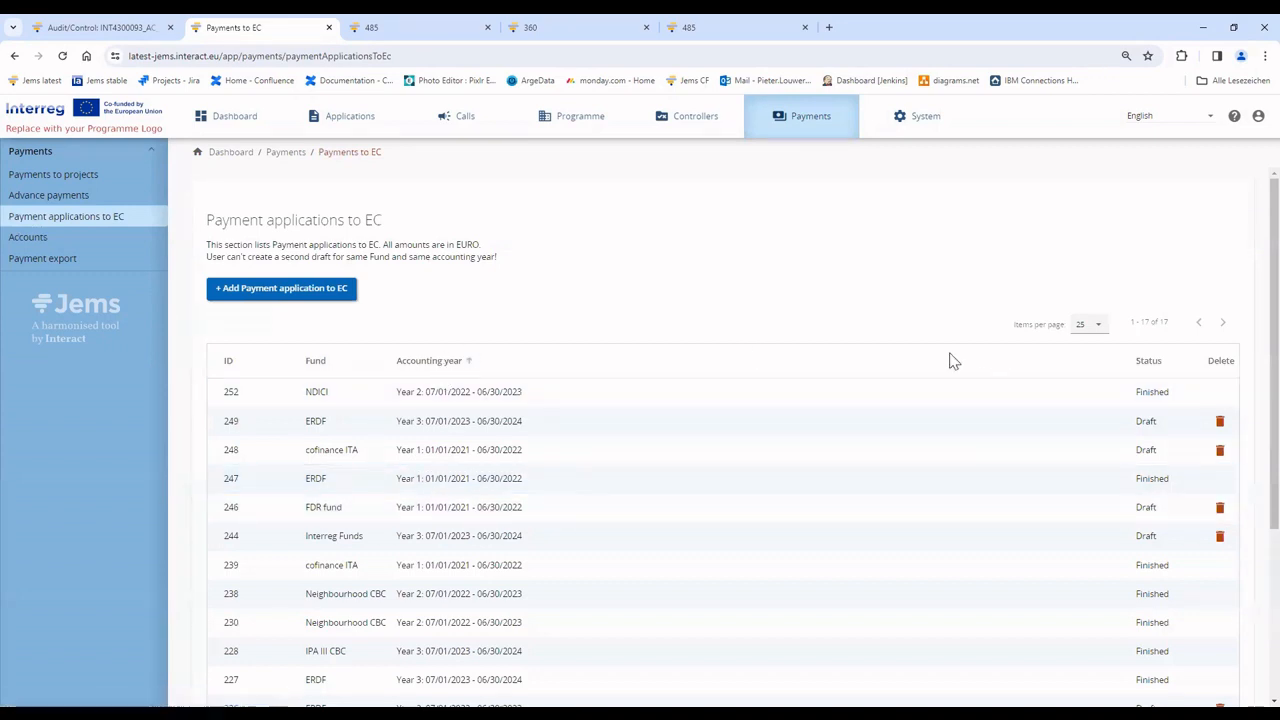
{"action": "left_click", "coordinate": [465, 366]}
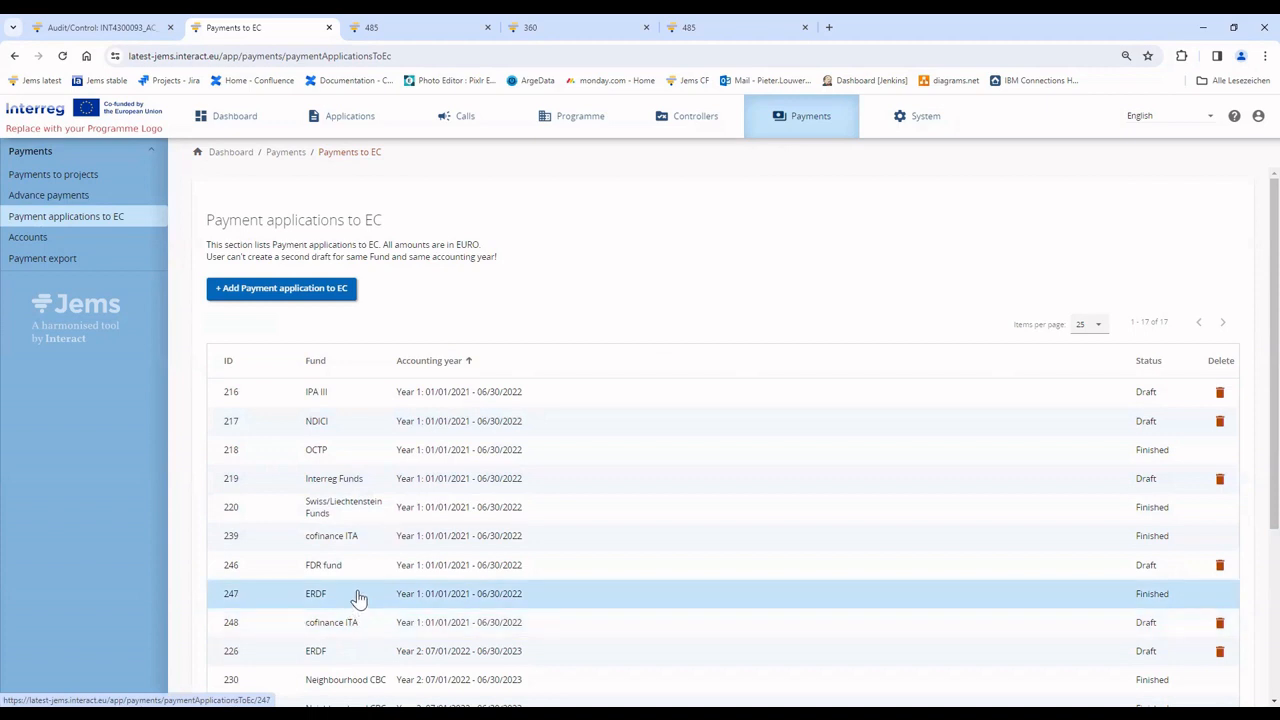
Close the annual accounts for fund ERDF, accounting Year 1
{"action": "left_click", "coordinate": [60, 237]}
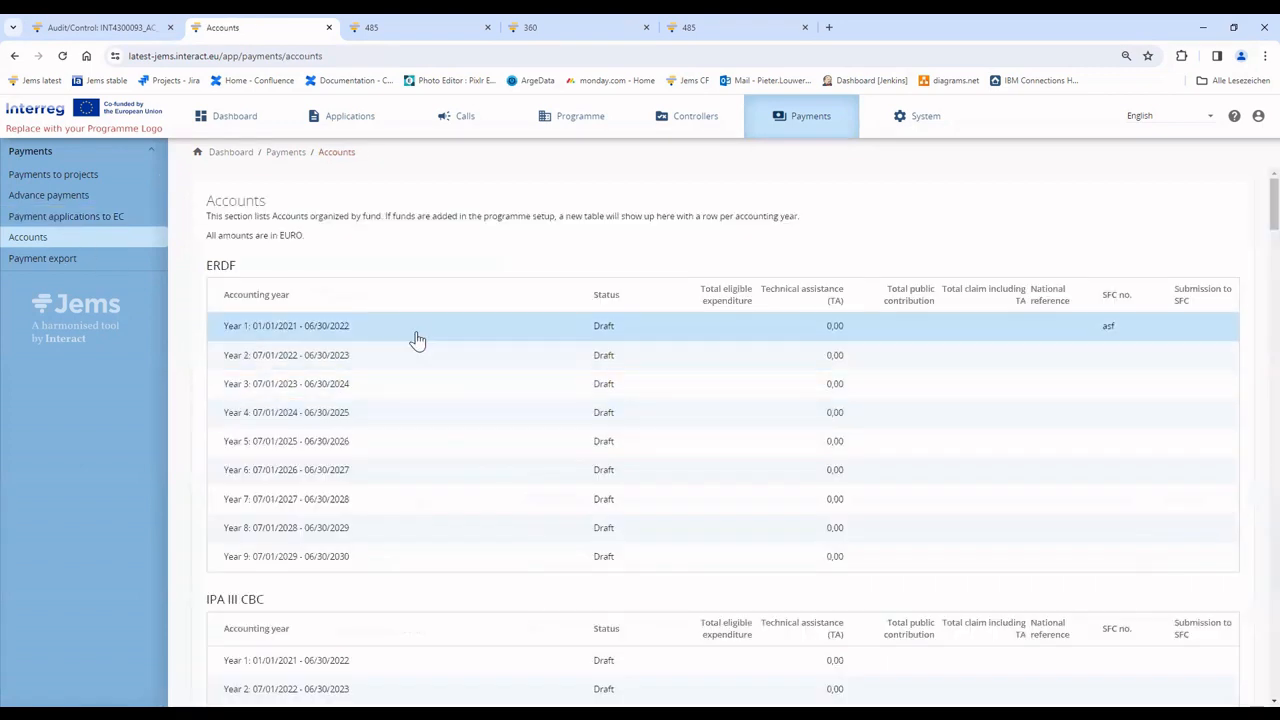
{"action": "left_click", "coordinate": [417, 338]}
{"action": "left_click", "coordinate": [695, 332]}
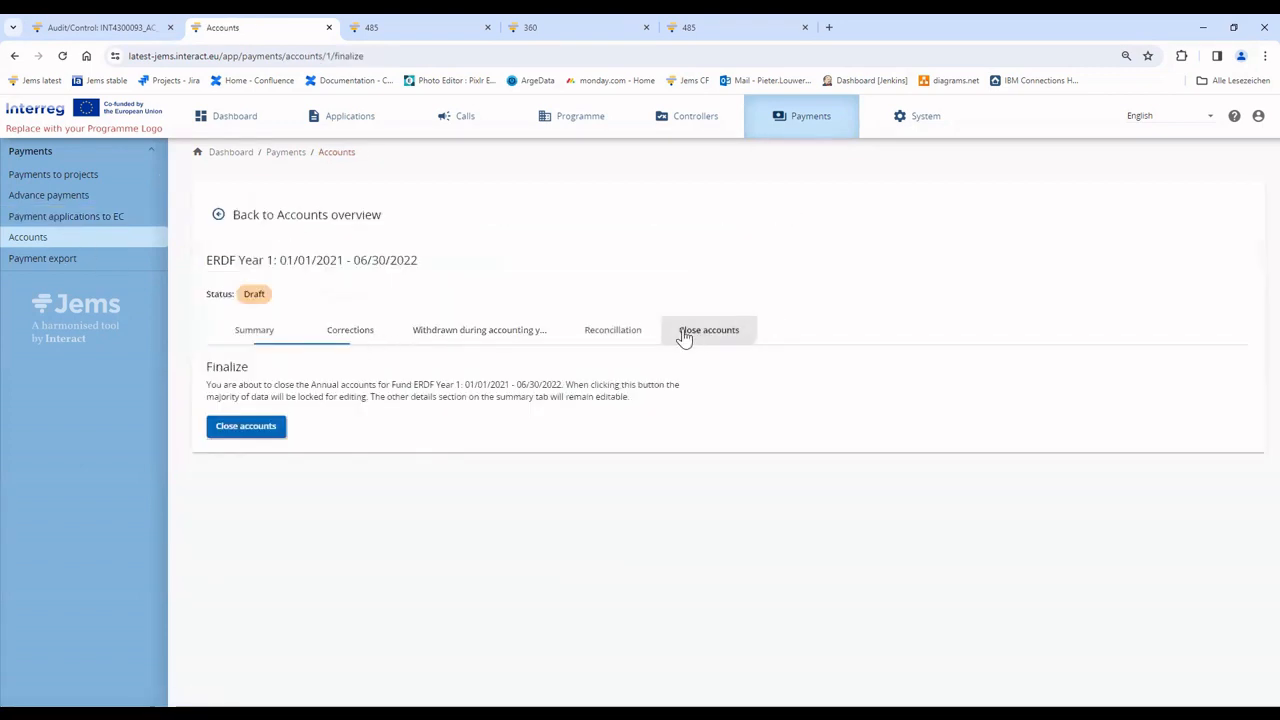
{"action": "left_click", "coordinate": [270, 430]}
{"action": "left_click", "coordinate": [585, 439]}
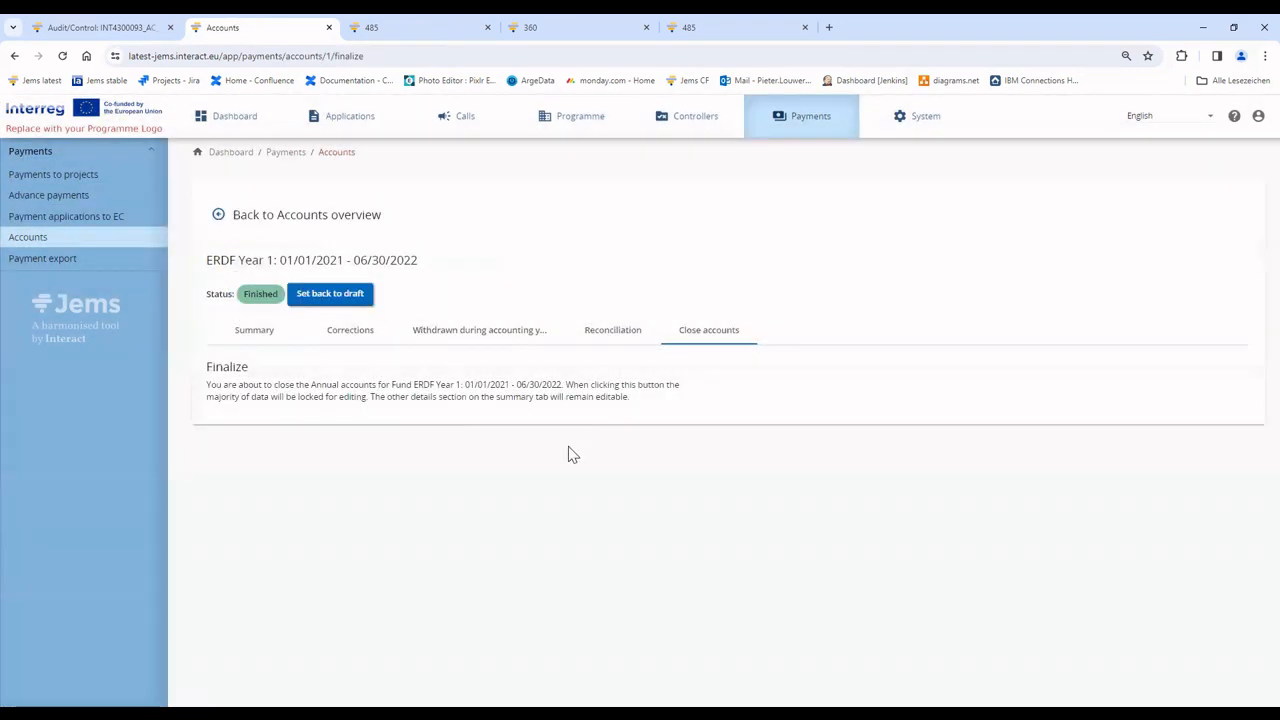
Start a new payment application to EC with ERDF as the fund and show the accounting years offered for it
{"action": "left_click", "coordinate": [55, 228]}
{"action": "left_click", "coordinate": [318, 303]}
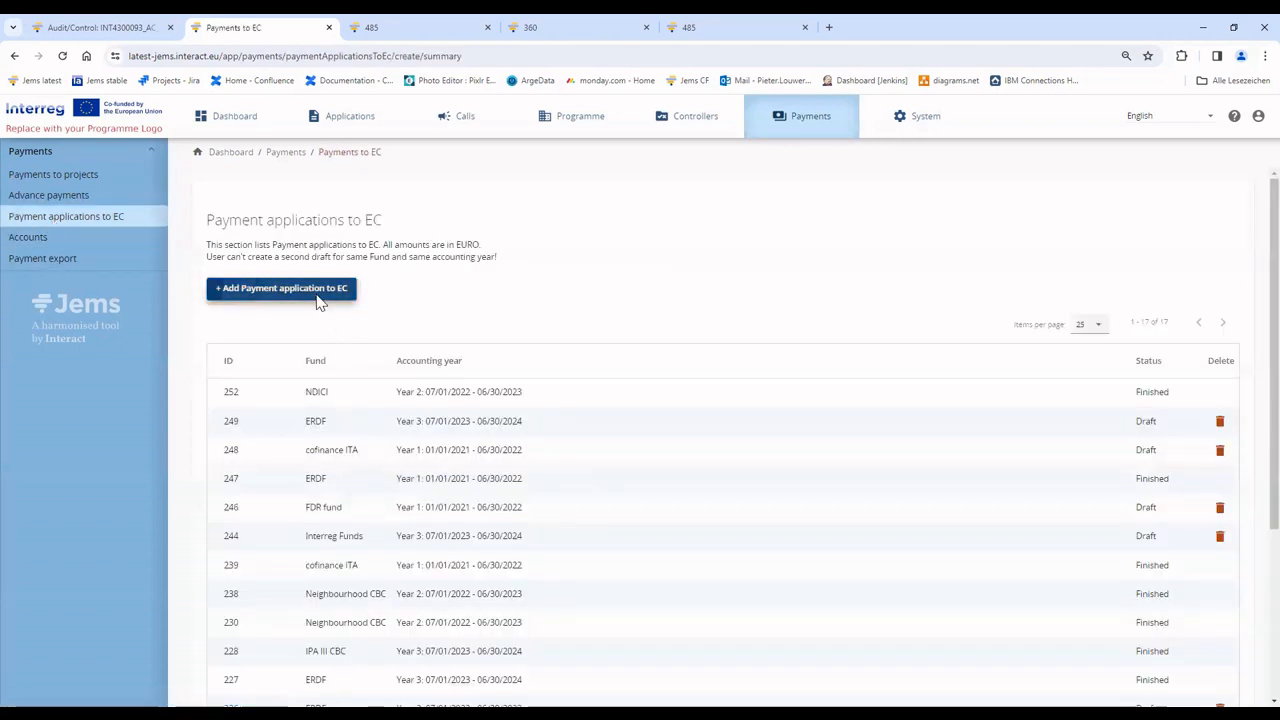
{"action": "left_click", "coordinate": [322, 396]}
{"action": "left_click", "coordinate": [314, 403]}
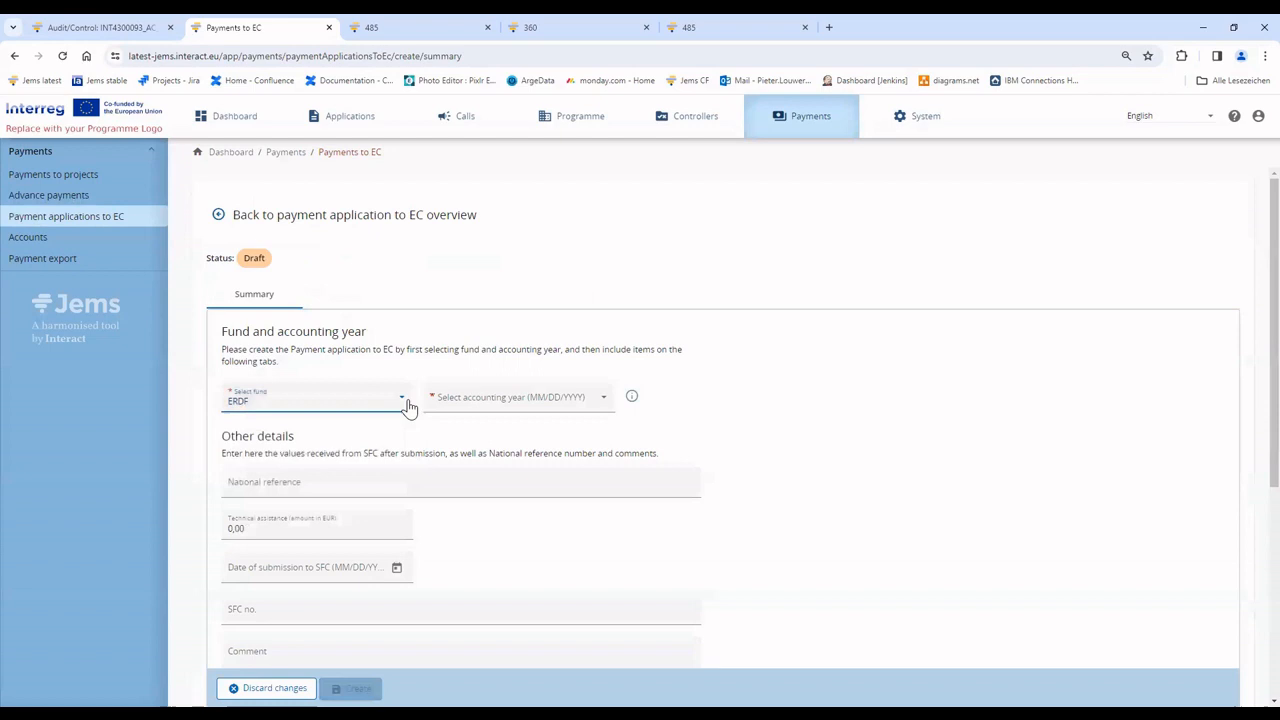
{"action": "left_click", "coordinate": [543, 405]}
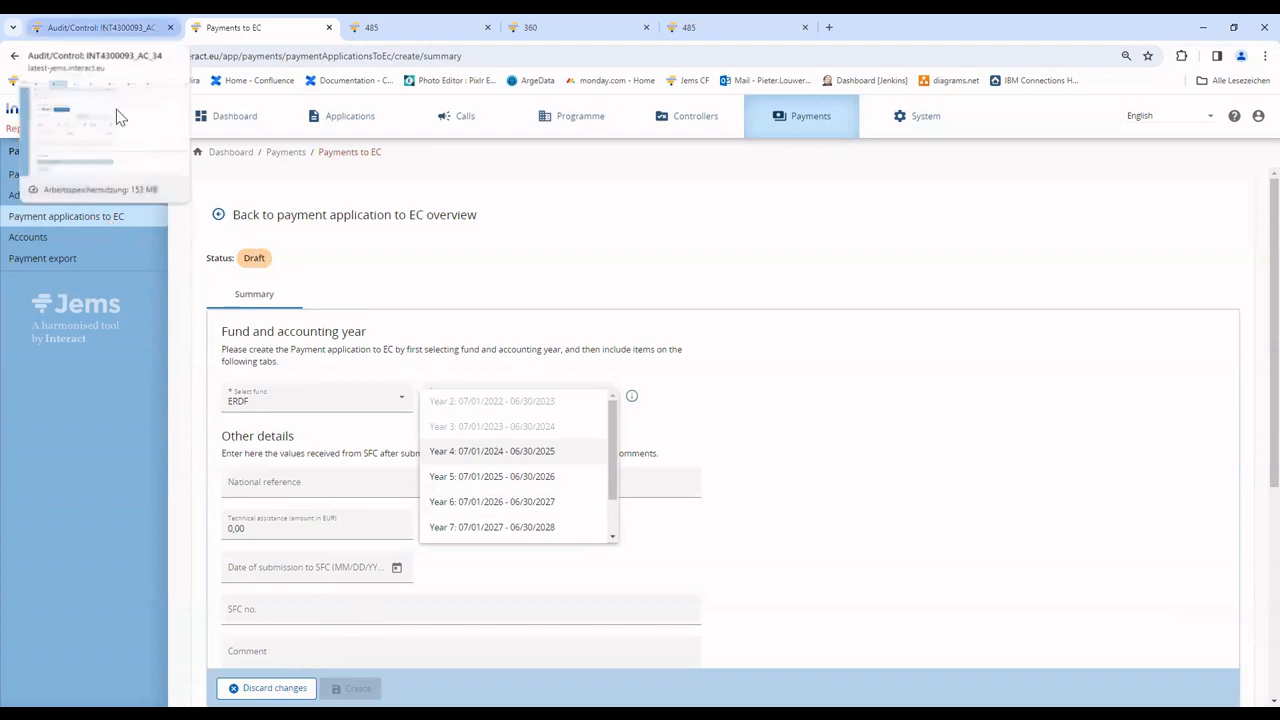
Return to the project's corrections overview, open audit/control INT4300093_AC_25 and show its correction AC25.4
{"action": "left_click", "coordinate": [105, 28]}
{"action": "scroll", "coordinate": [414, 520], "scroll_direction": "down", "scroll_amount": 5}
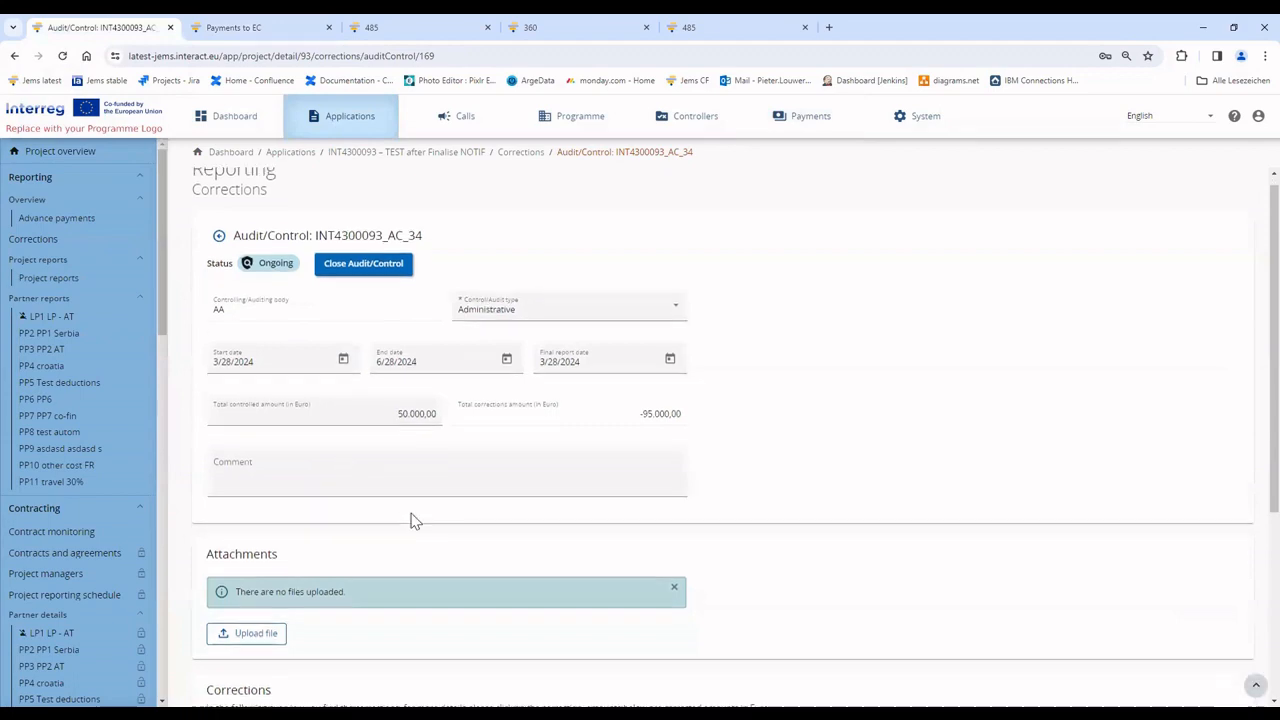
{"action": "scroll", "coordinate": [275, 386], "scroll_direction": "up", "scroll_amount": 1}
{"action": "scroll", "coordinate": [275, 386], "scroll_direction": "up", "scroll_amount": 4}
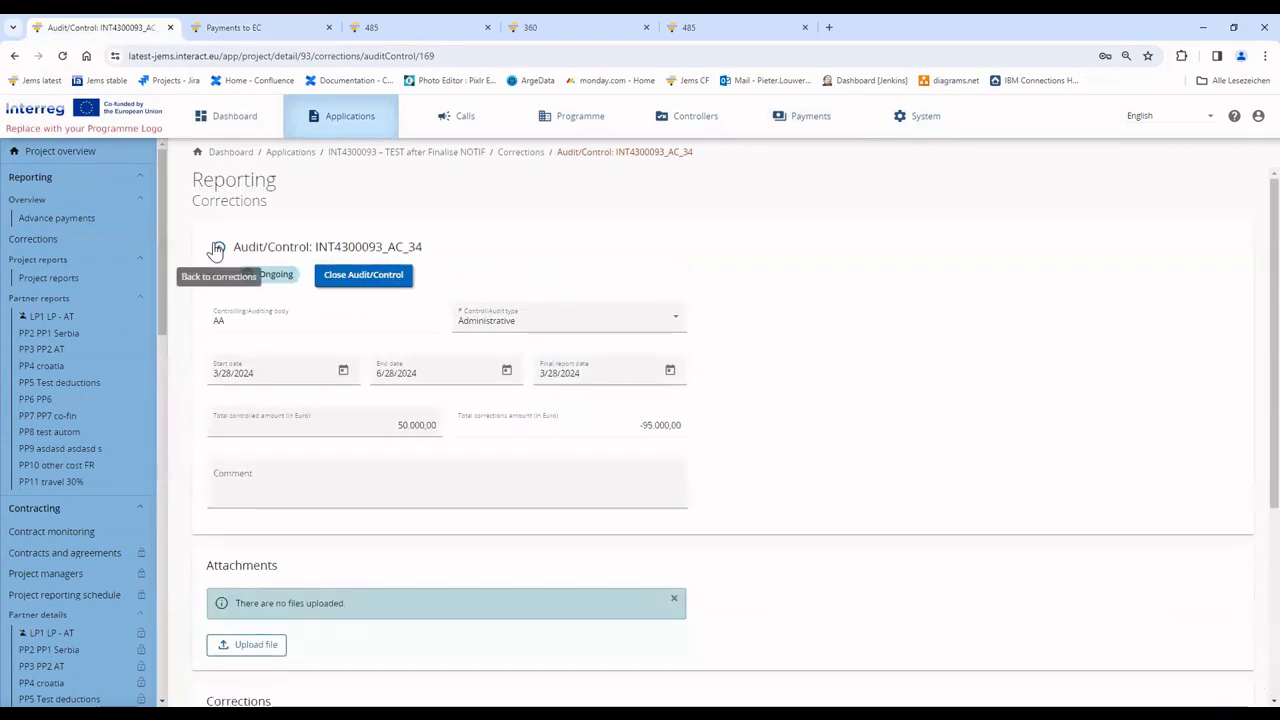
{"action": "left_click", "coordinate": [216, 243]}
{"action": "scroll", "coordinate": [496, 497], "scroll_direction": "down", "scroll_amount": 5}
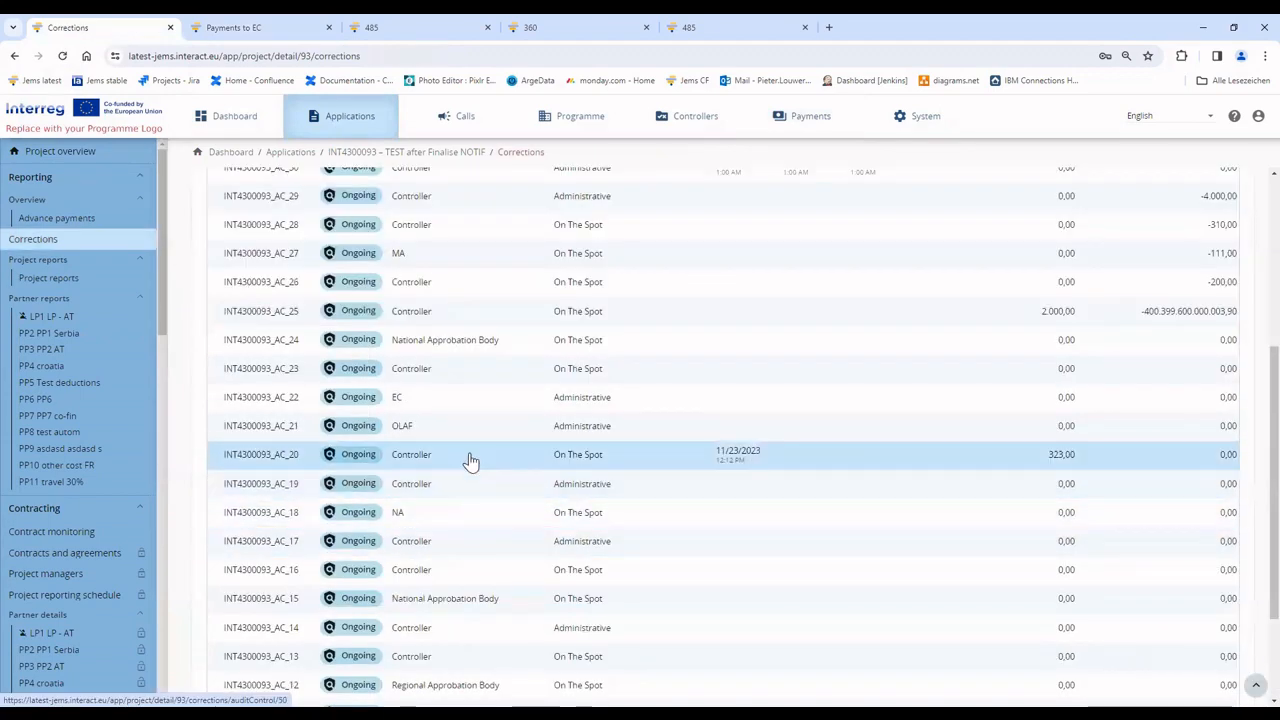
{"action": "scroll", "coordinate": [496, 472], "scroll_direction": "up", "scroll_amount": 3}
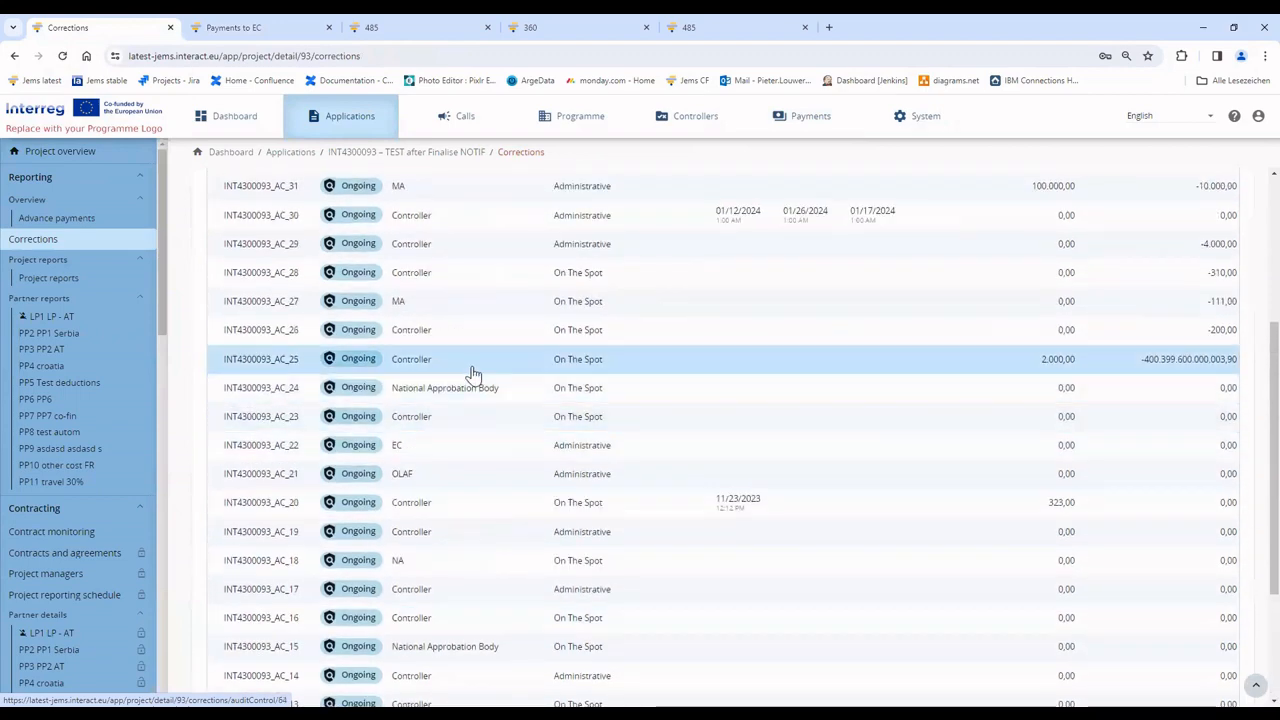
{"action": "left_click", "coordinate": [470, 368]}
{"action": "scroll", "coordinate": [351, 620], "scroll_direction": "down", "scroll_amount": 3}
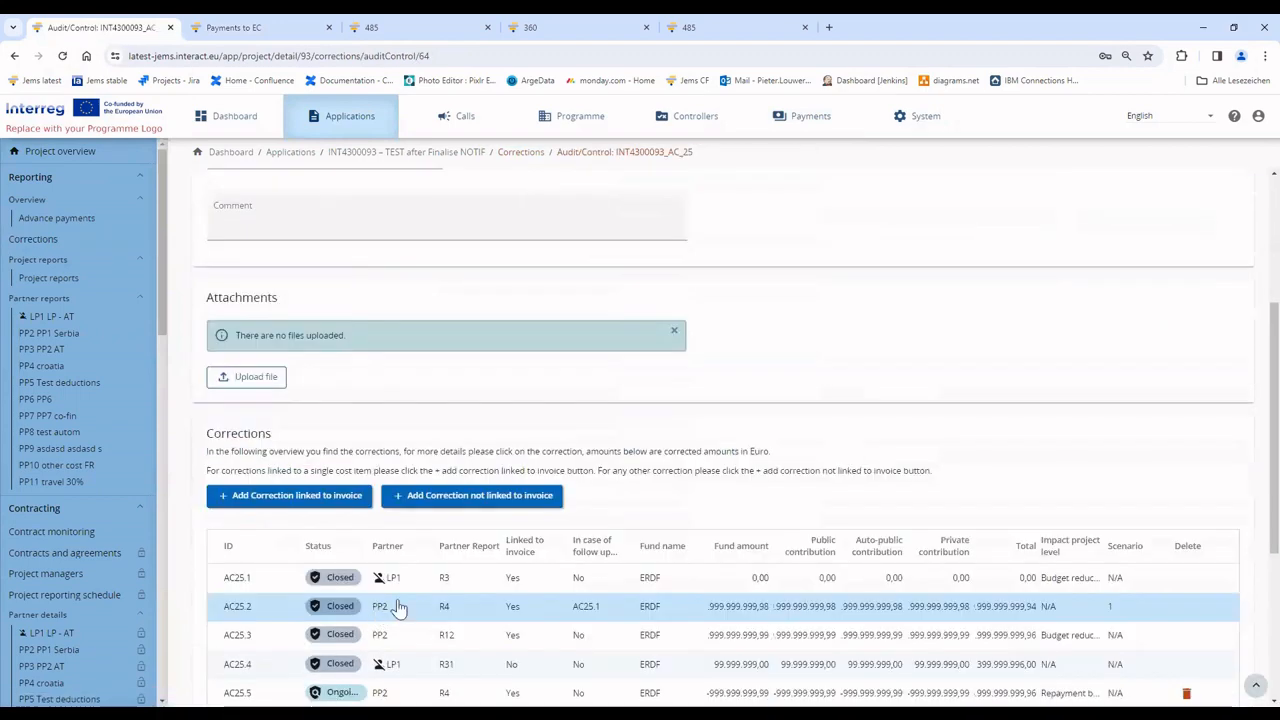
{"action": "left_click", "coordinate": [495, 608]}
Examine correction AC25.4's scenario options and the accounting year in which the irregularity was included
{"action": "scroll", "coordinate": [415, 475], "scroll_direction": "down", "scroll_amount": 10}
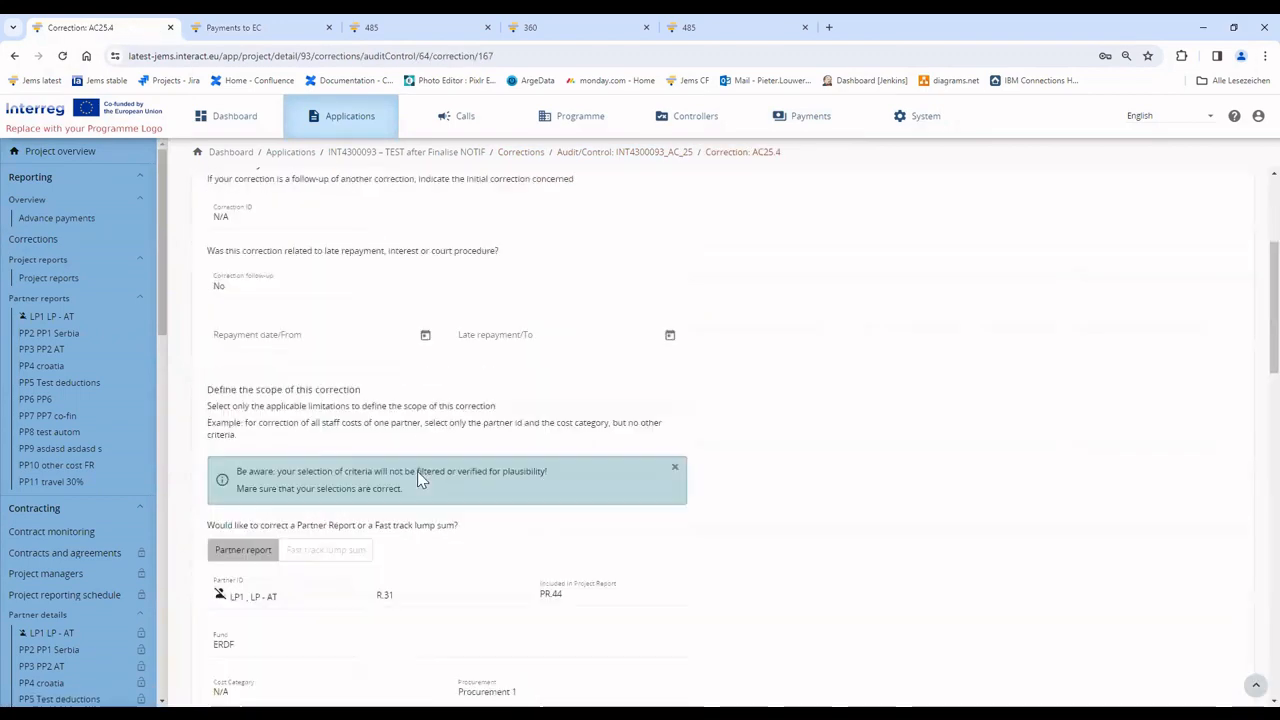
{"action": "scroll", "coordinate": [409, 494], "scroll_direction": "down", "scroll_amount": 5}
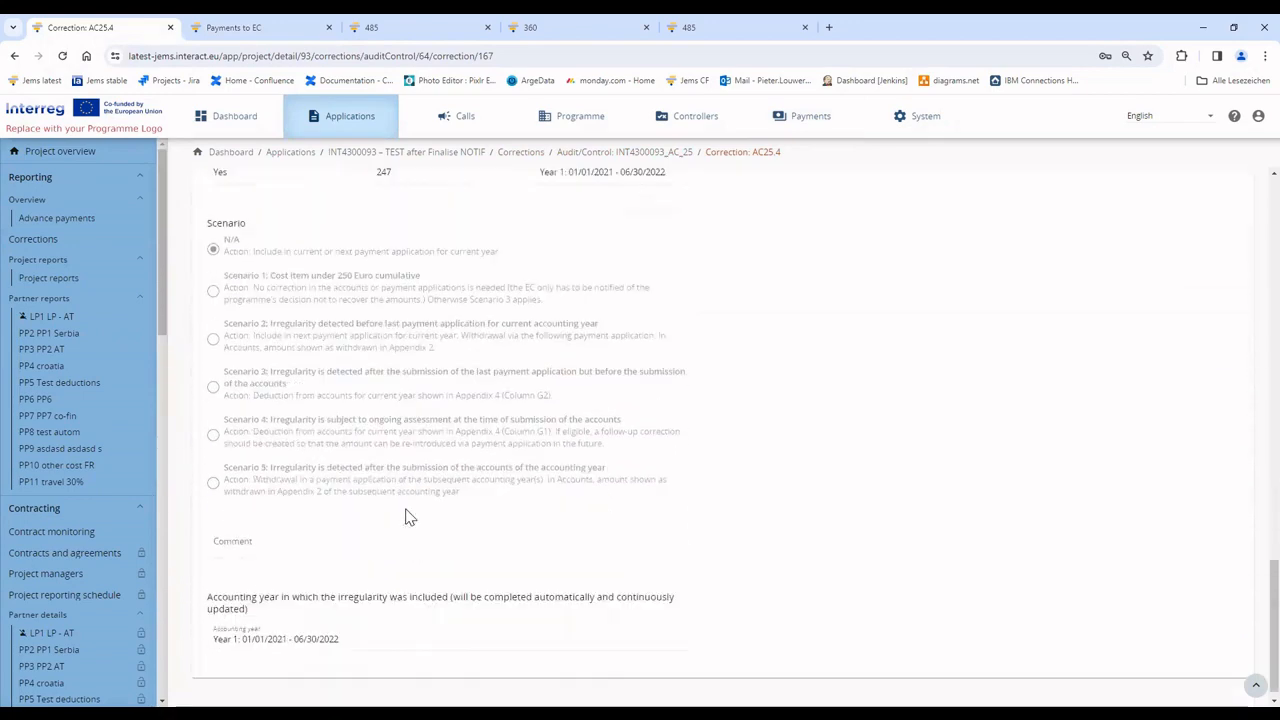
{"action": "mouse_move", "coordinate": [342, 628]}
{"action": "left_mouse_down"}
{"action": "mouse_move", "coordinate": [263, 626]}
{"action": "mouse_move", "coordinate": [199, 598]}
{"action": "mouse_move", "coordinate": [351, 631]}
{"action": "left_mouse_up"}
{"action": "left_click", "coordinate": [266, 628]}
{"action": "left_click", "coordinate": [356, 628]}
Check the correction's accounting year, payment application to EC number and Declared to EC fields, then review its description and scope
{"action": "scroll", "coordinate": [360, 617], "scroll_direction": "up", "scroll_amount": 2}
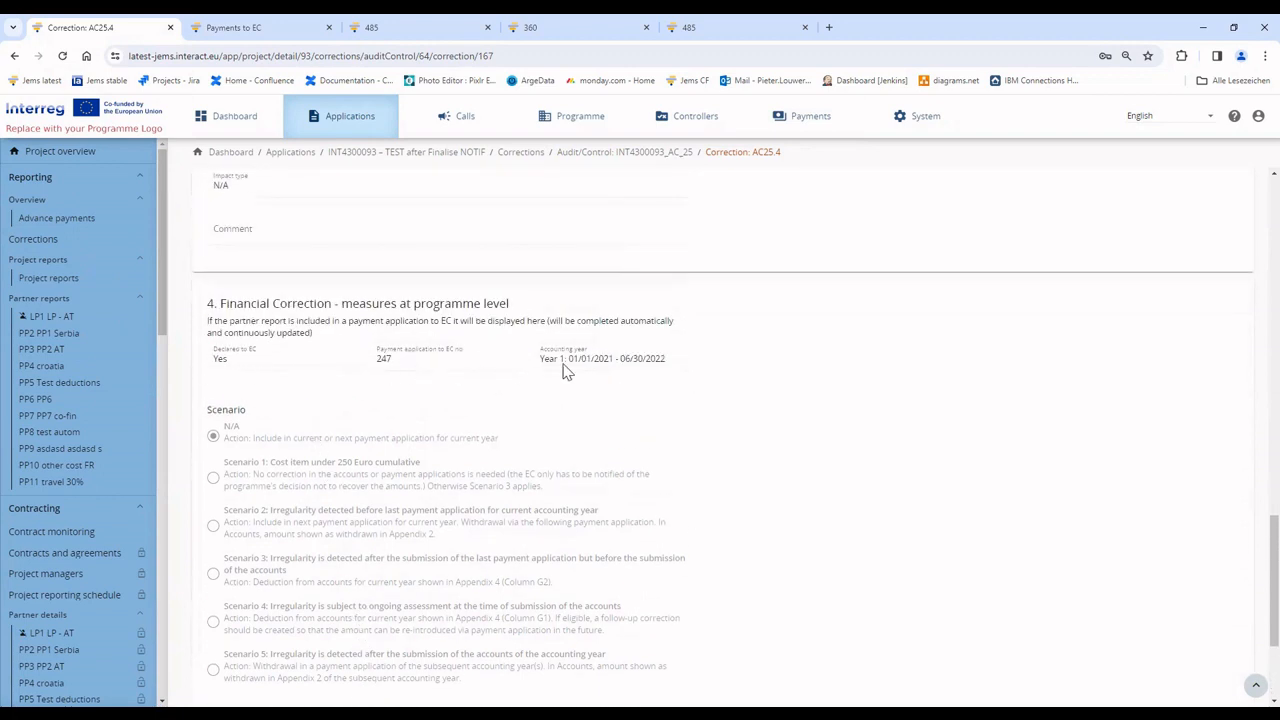
{"action": "left_click_drag", "start_coordinate": [541, 360], "coordinate": [681, 366]}
{"action": "left_click_drag", "start_coordinate": [398, 362], "coordinate": [370, 364]}
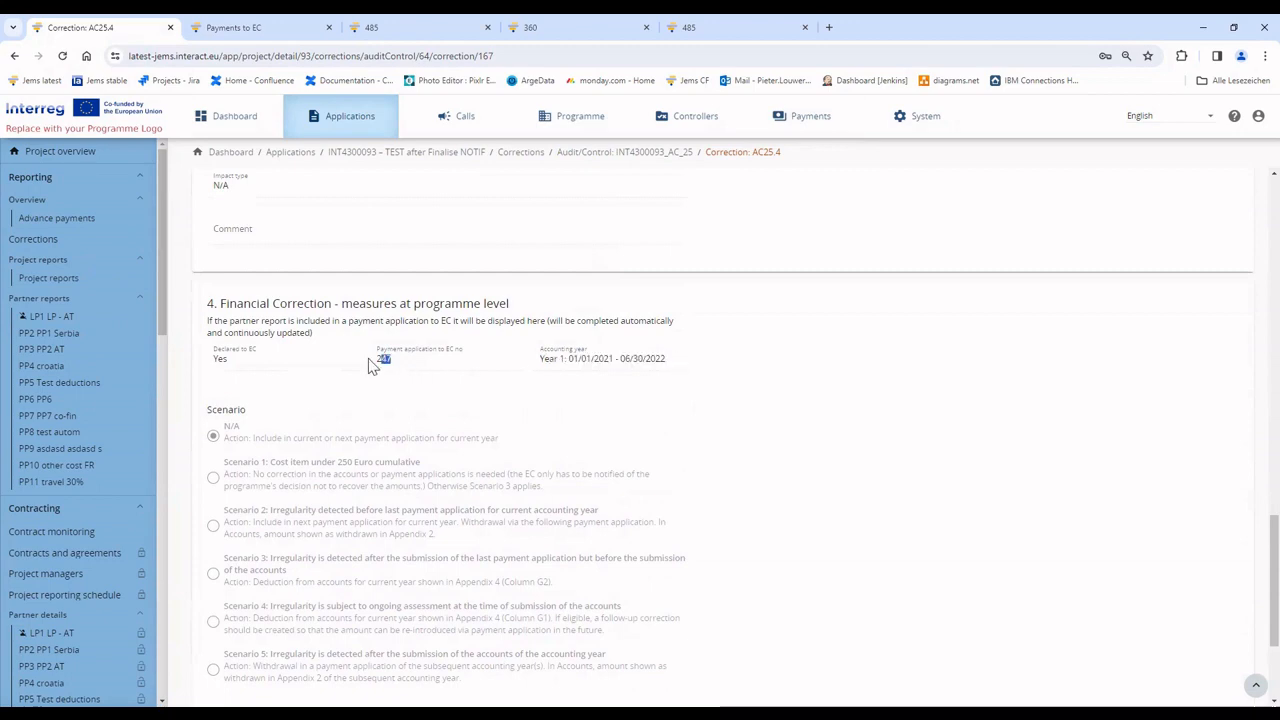
{"action": "left_click_drag", "start_coordinate": [260, 374], "coordinate": [205, 358]}
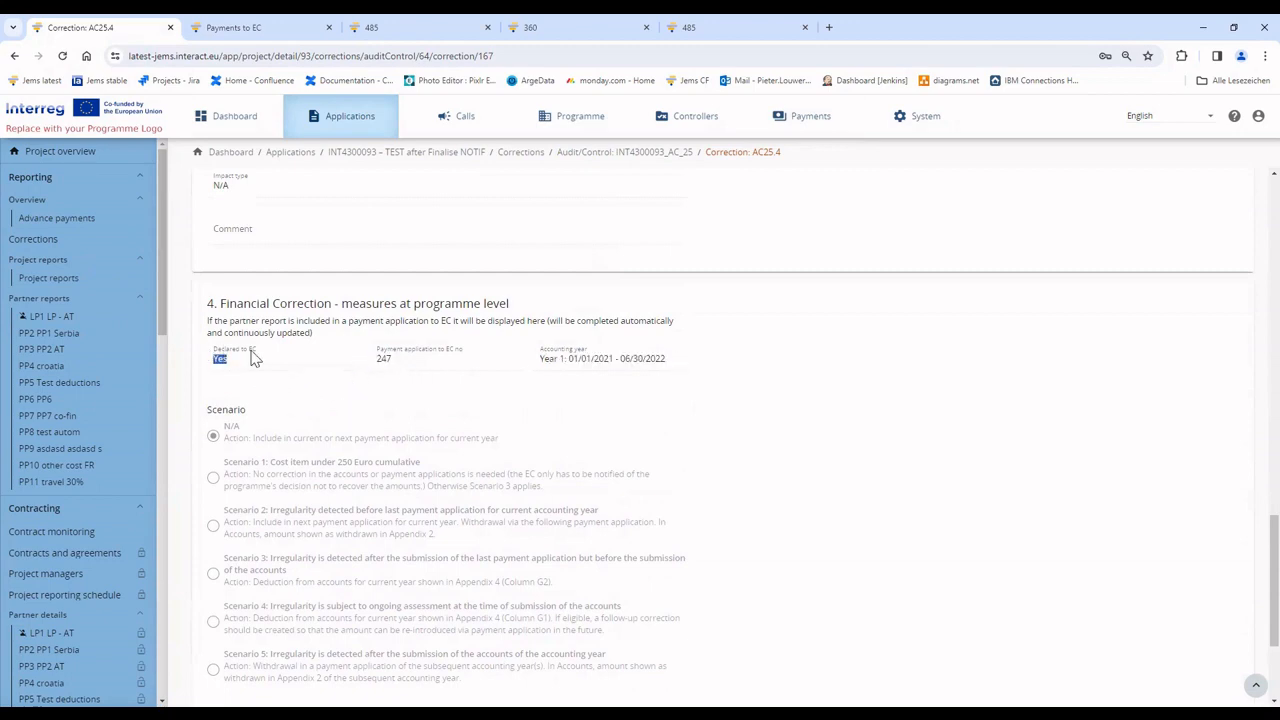
{"action": "scroll", "coordinate": [260, 362], "scroll_direction": "up", "scroll_amount": 8}
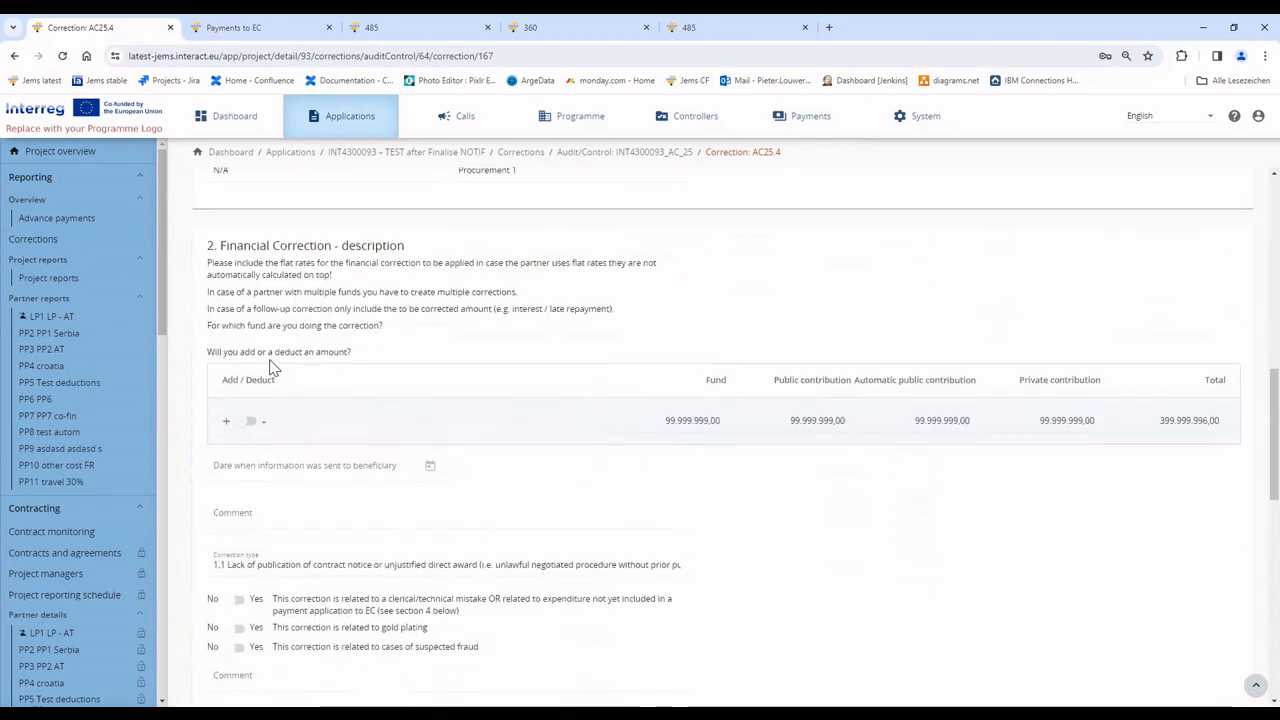
{"action": "scroll", "coordinate": [270, 368], "scroll_direction": "up", "scroll_amount": 5}
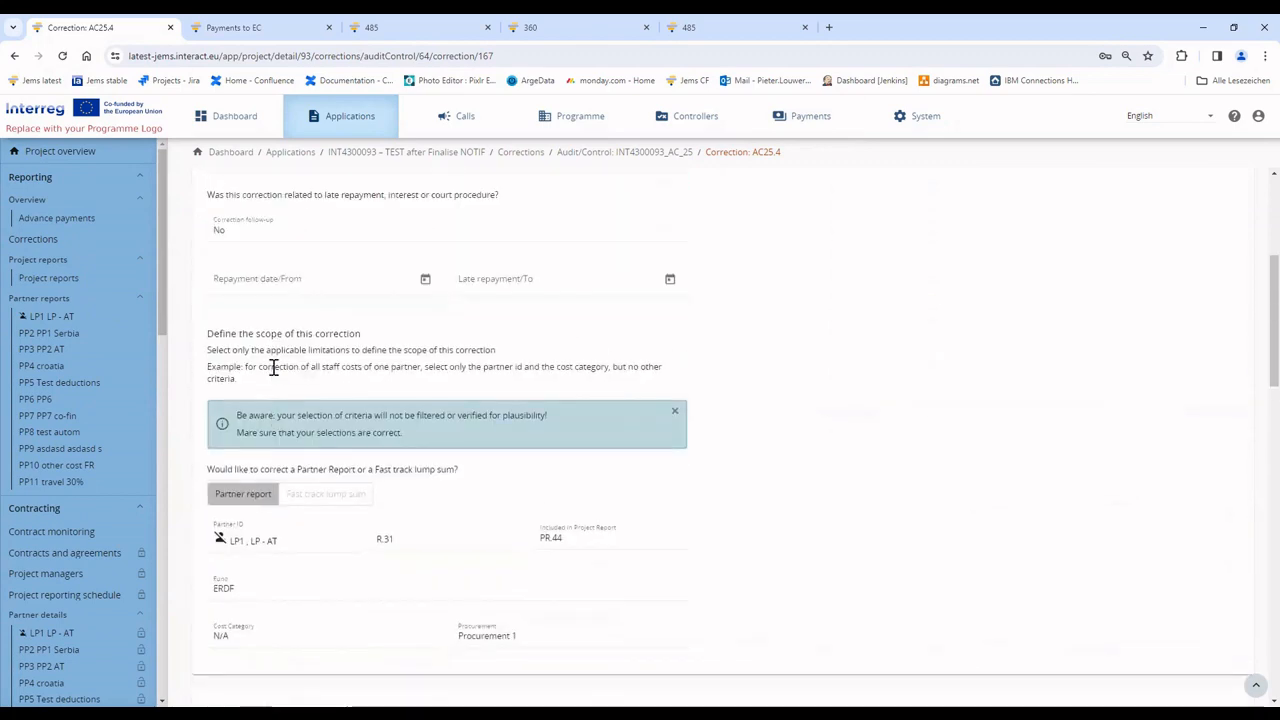
Show the project's contract monitoring and check the specific project typology answers for the Article 94 and Article 95 provisions
{"action": "scroll", "coordinate": [300, 390], "scroll_direction": "up", "scroll_amount": 3}
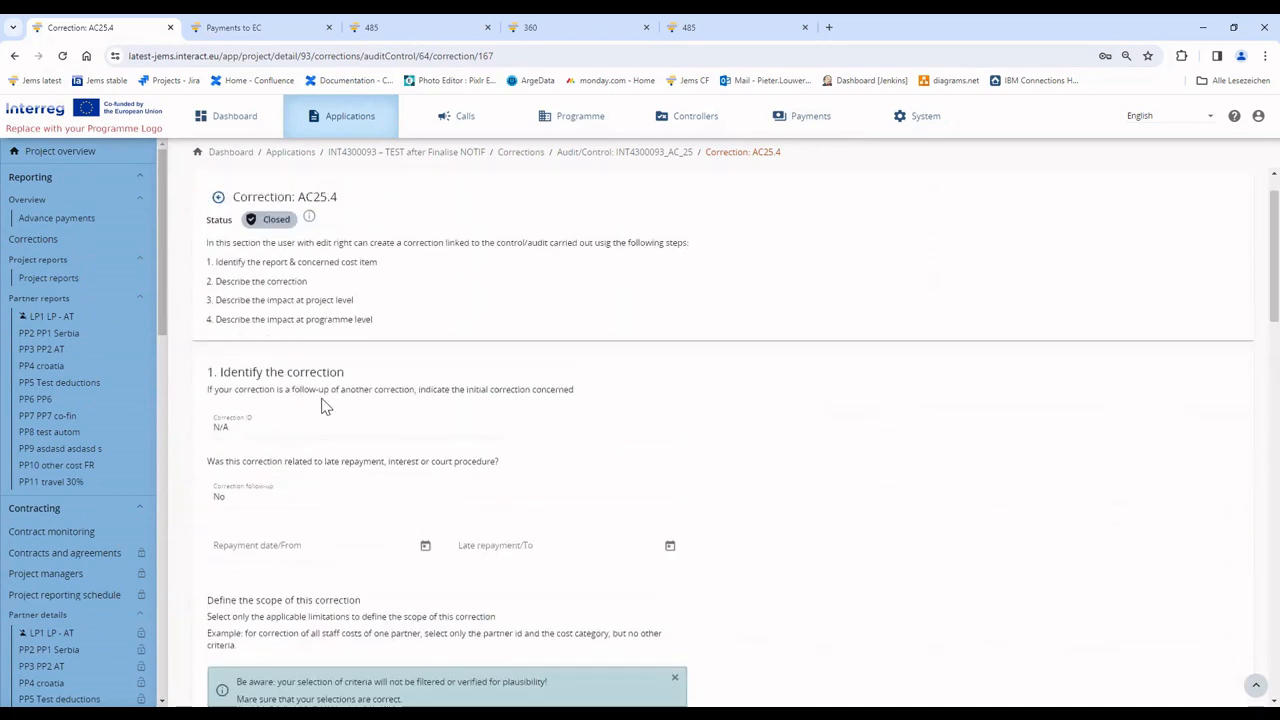
{"action": "left_click", "coordinate": [83, 533]}
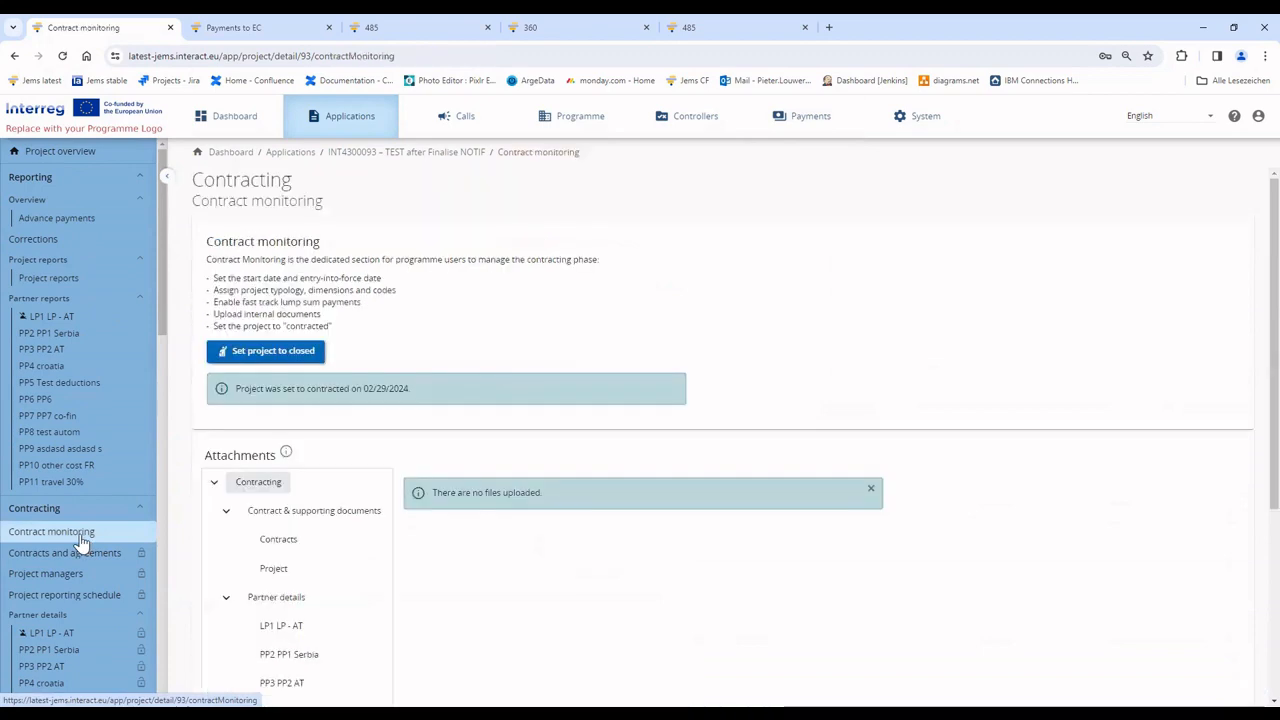
{"action": "scroll", "coordinate": [437, 437], "scroll_direction": "down", "scroll_amount": 3}
{"action": "scroll", "coordinate": [574, 440], "scroll_direction": "down", "scroll_amount": 3}
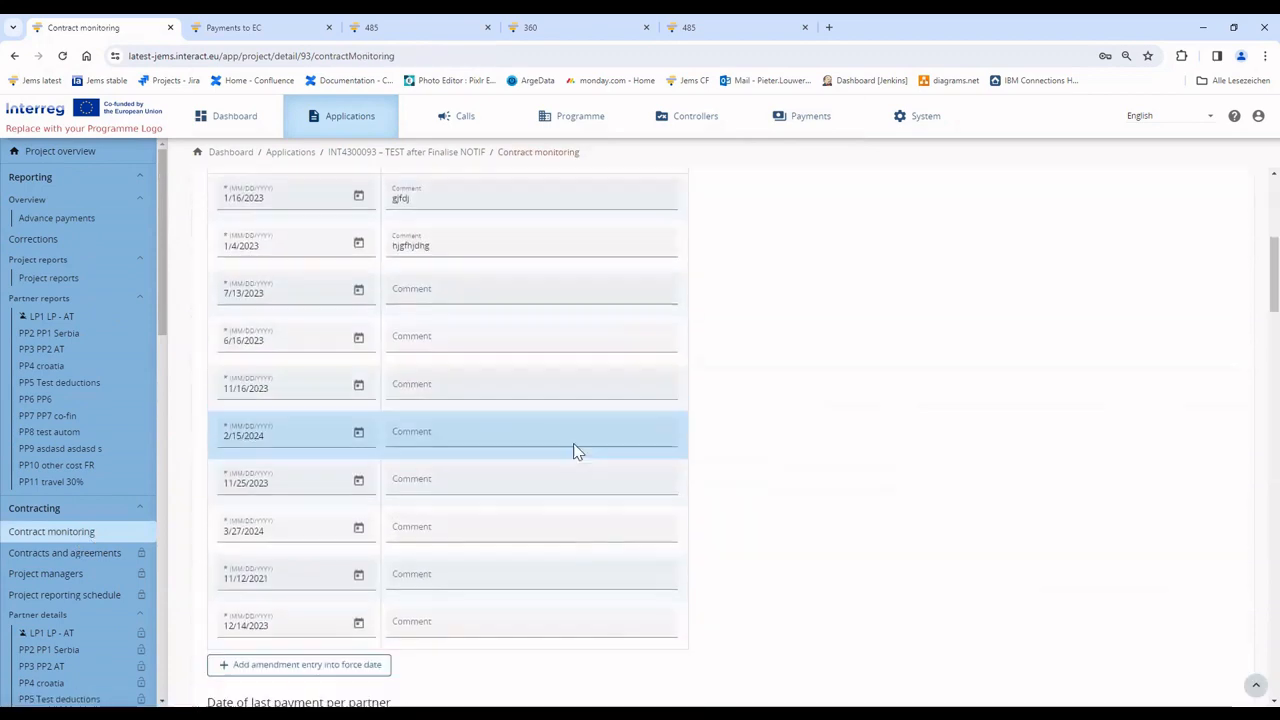
{"action": "scroll", "coordinate": [577, 429], "scroll_direction": "down", "scroll_amount": 6}
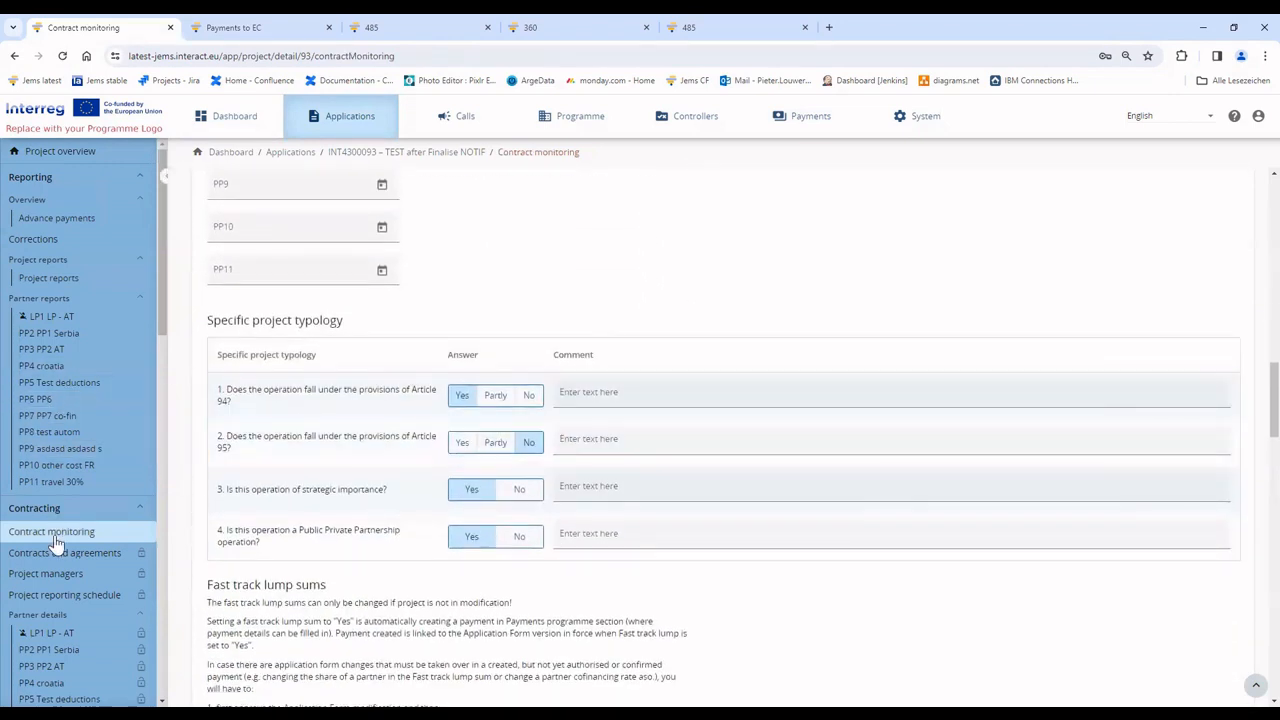
{"action": "left_click", "coordinate": [461, 397]}
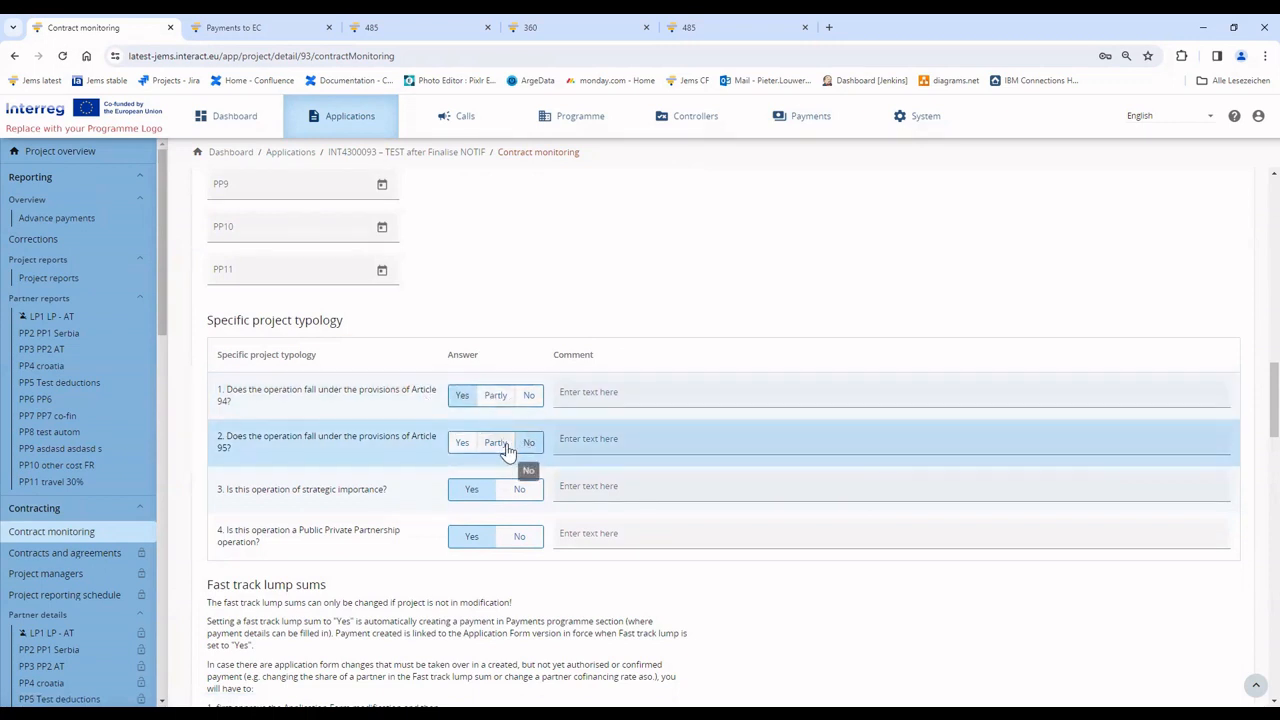
{"action": "left_click", "coordinate": [529, 443]}
Return to the project's corrections overview, open audit/control INT4300093_AC_34 and show its correction AC34.1
{"action": "left_click", "coordinate": [66, 242]}
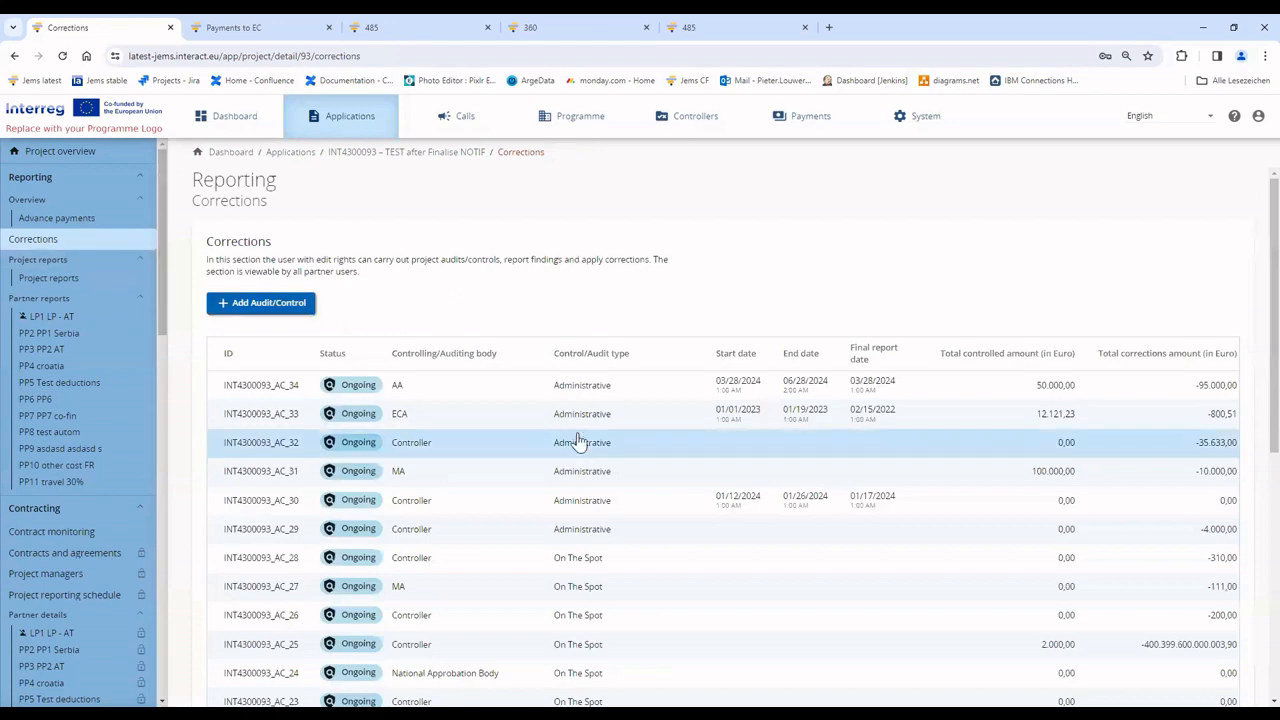
{"action": "left_click", "coordinate": [550, 393]}
{"action": "scroll", "coordinate": [395, 540], "scroll_direction": "down", "scroll_amount": 5}
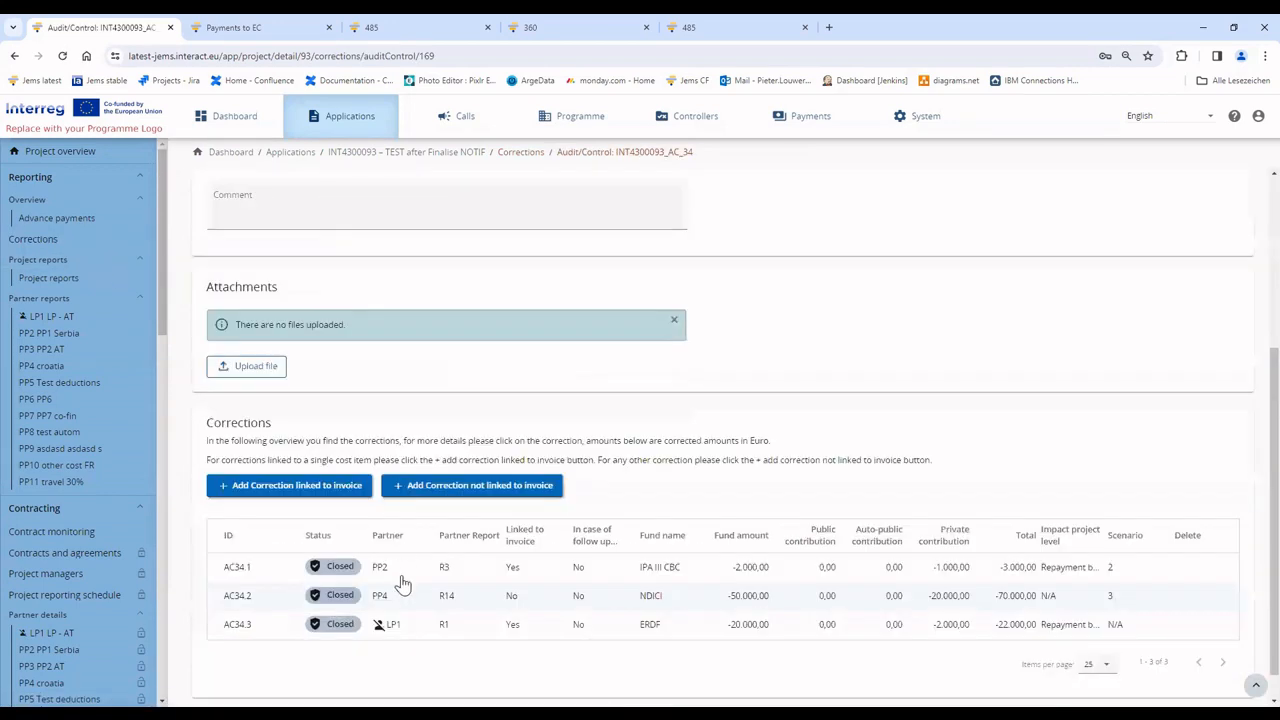
{"action": "left_click", "coordinate": [451, 540]}
Review correction AC34.1's scope, including the selected cost item, and its financial correction description
{"action": "scroll", "coordinate": [501, 435], "scroll_direction": "down", "scroll_amount": 7}
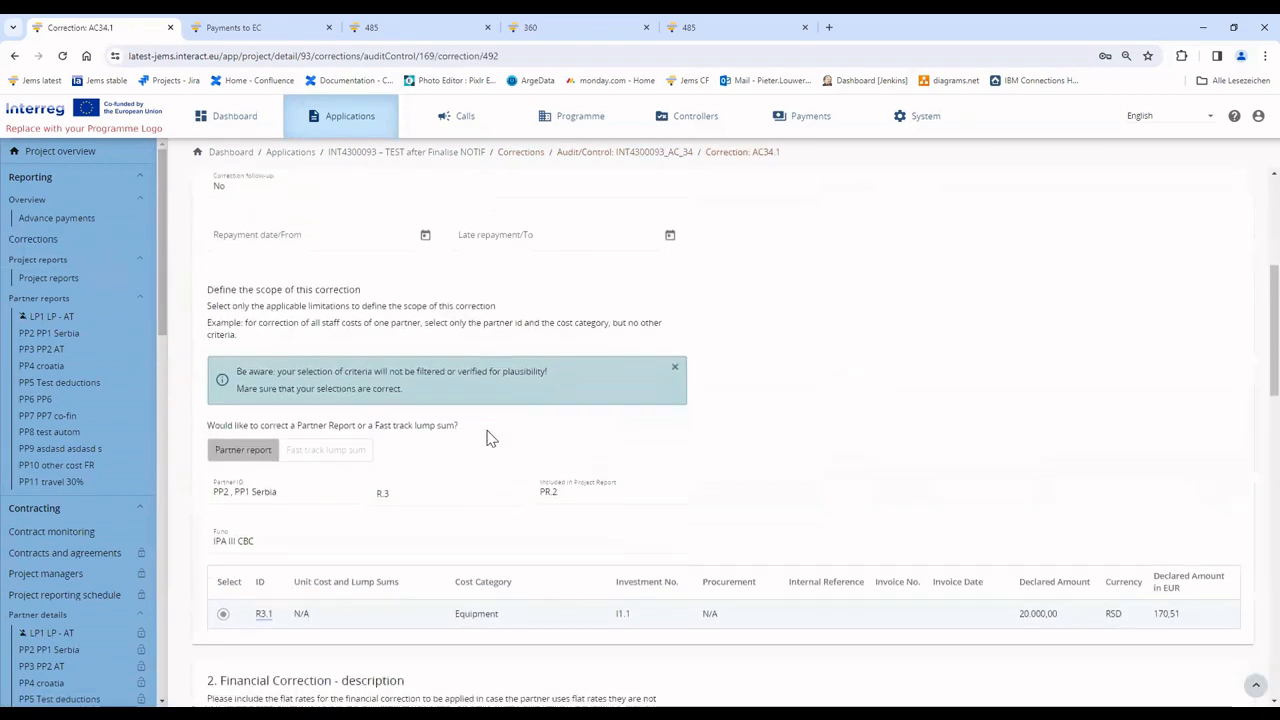
{"action": "scroll", "coordinate": [342, 447], "scroll_direction": "down", "scroll_amount": 3}
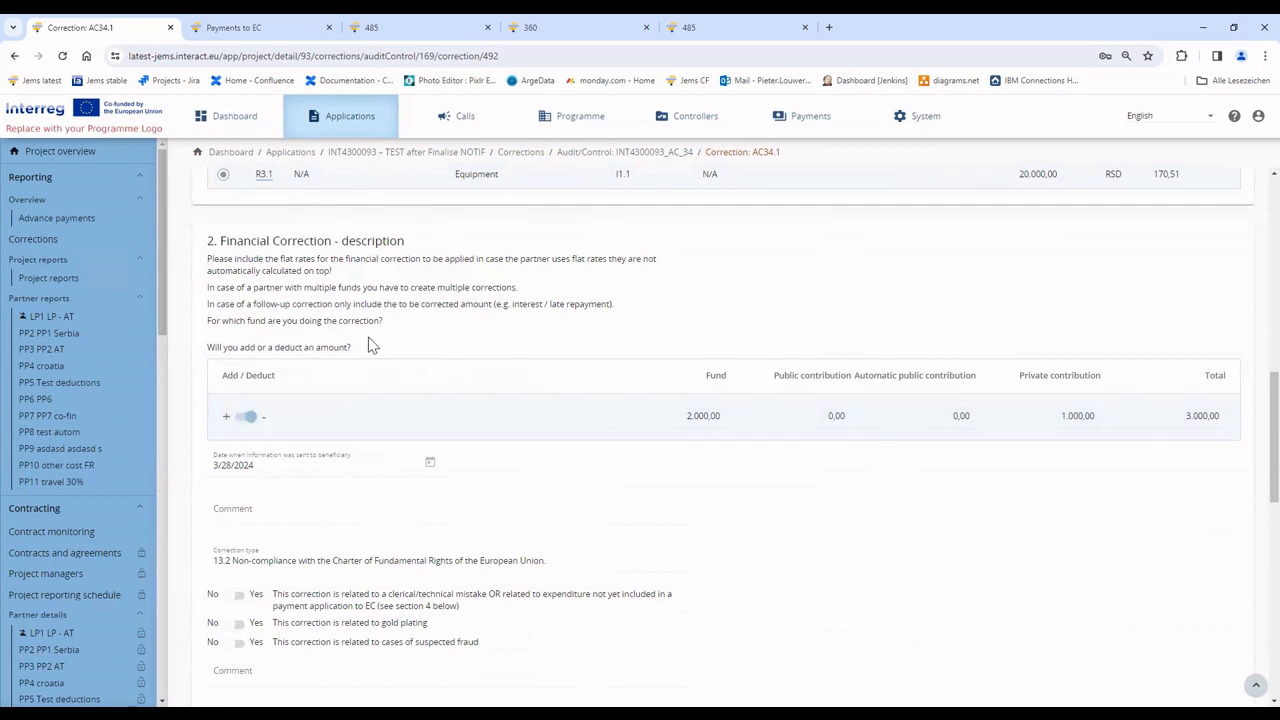
{"action": "scroll", "coordinate": [375, 345], "scroll_direction": "up", "scroll_amount": 2}
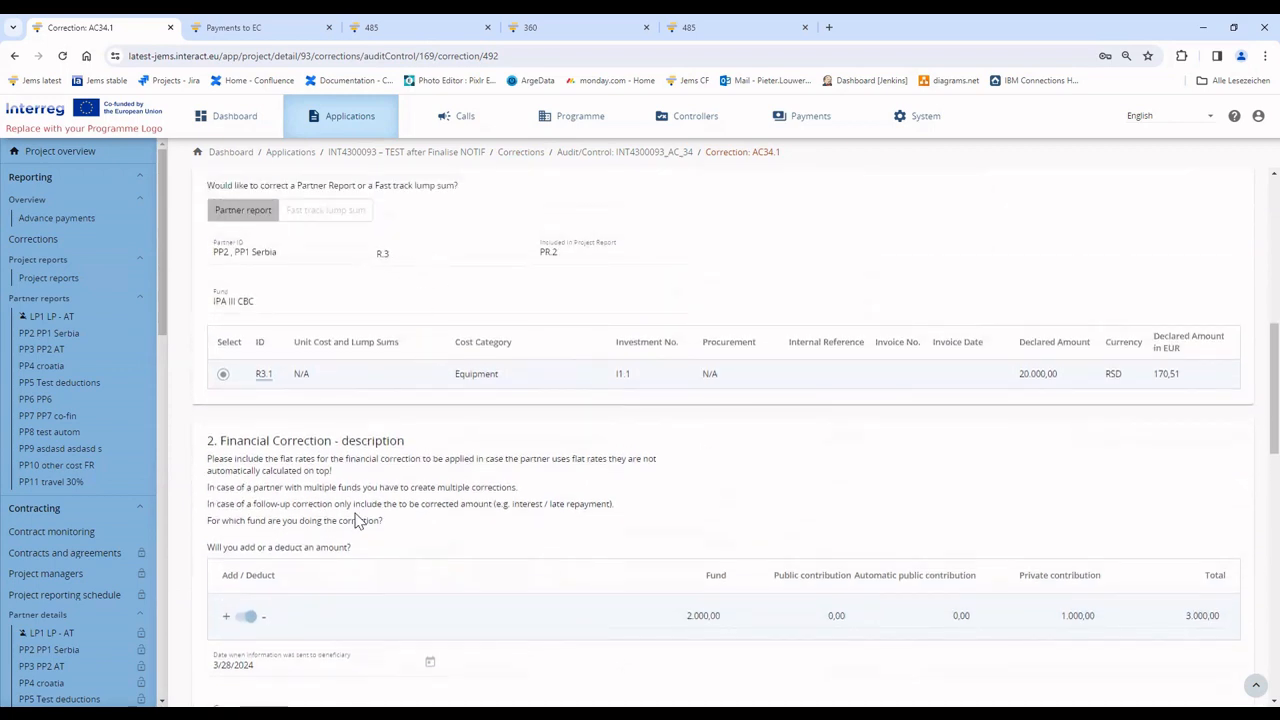
{"action": "scroll", "coordinate": [365, 524], "scroll_direction": "down", "scroll_amount": 1}
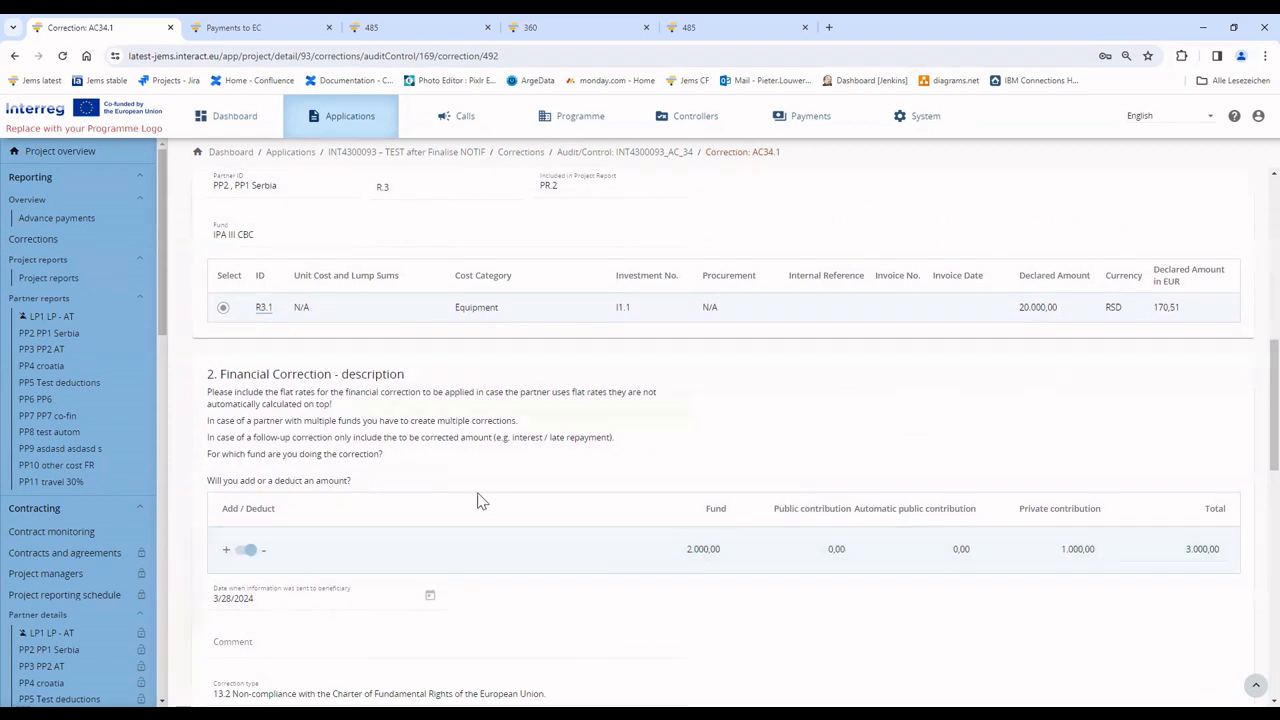